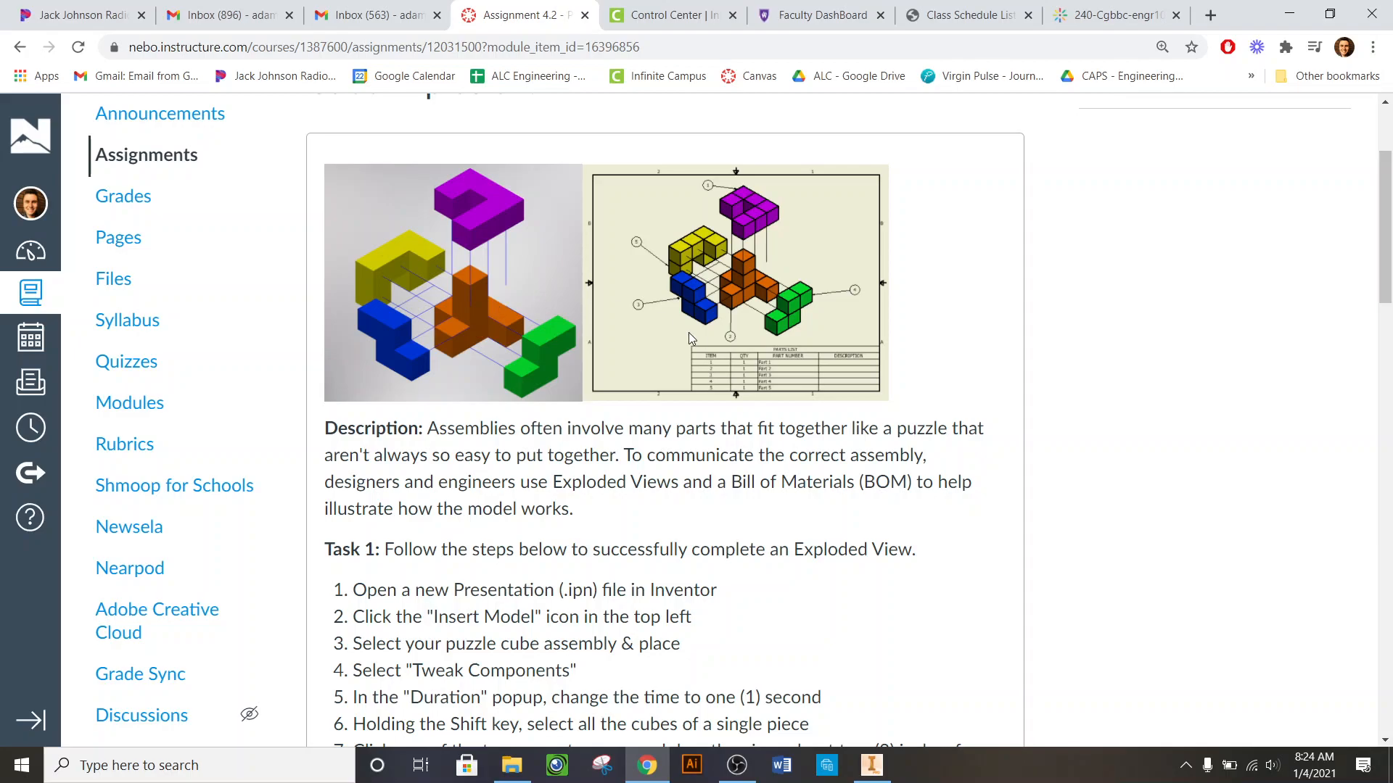
- Read through the Puzzle Cube Explosion assignment's Task 1 and Task 2 instructions, down to the list of assembled cube files
{"action": "scroll", "coordinate": [689, 333], "scroll_direction": "down", "scroll_amount": 1}
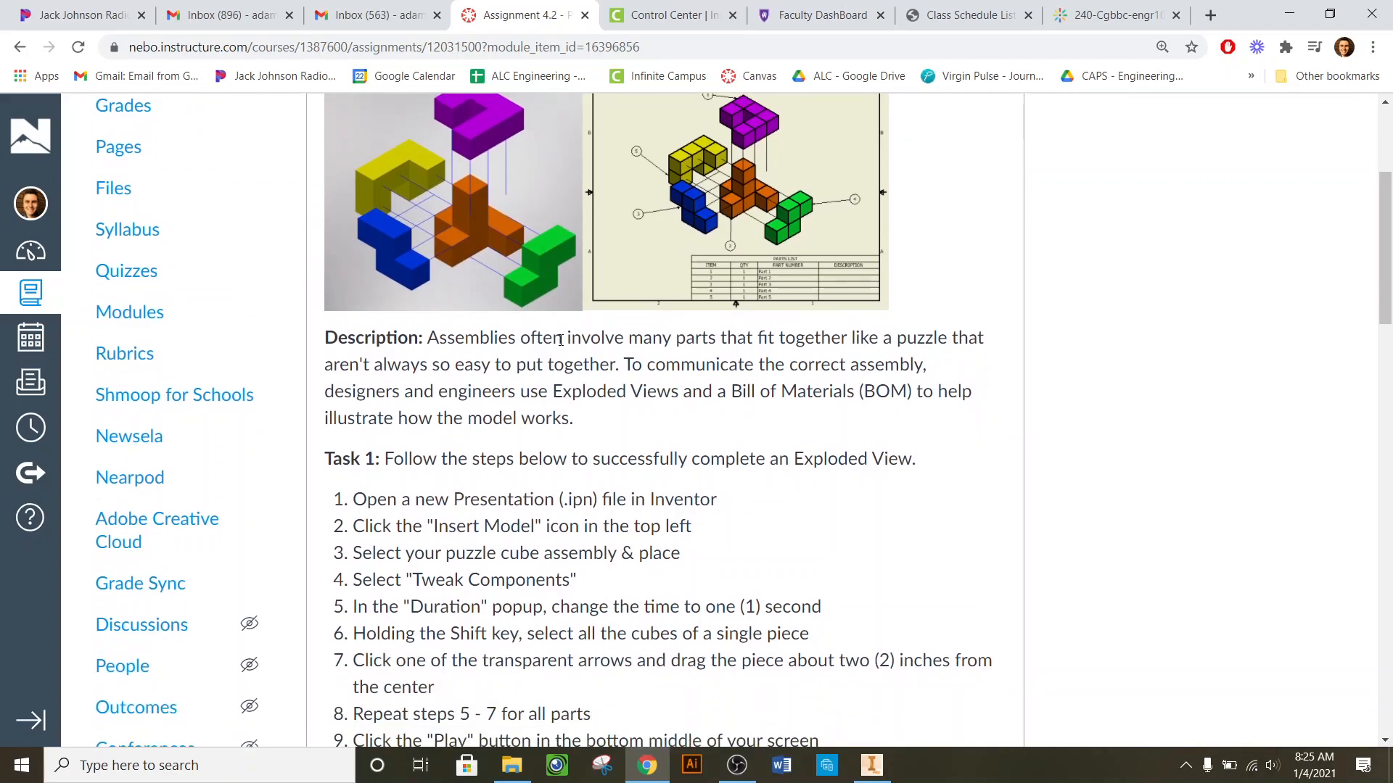
{"action": "scroll", "coordinate": [600, 279], "scroll_direction": "up", "scroll_amount": 2}
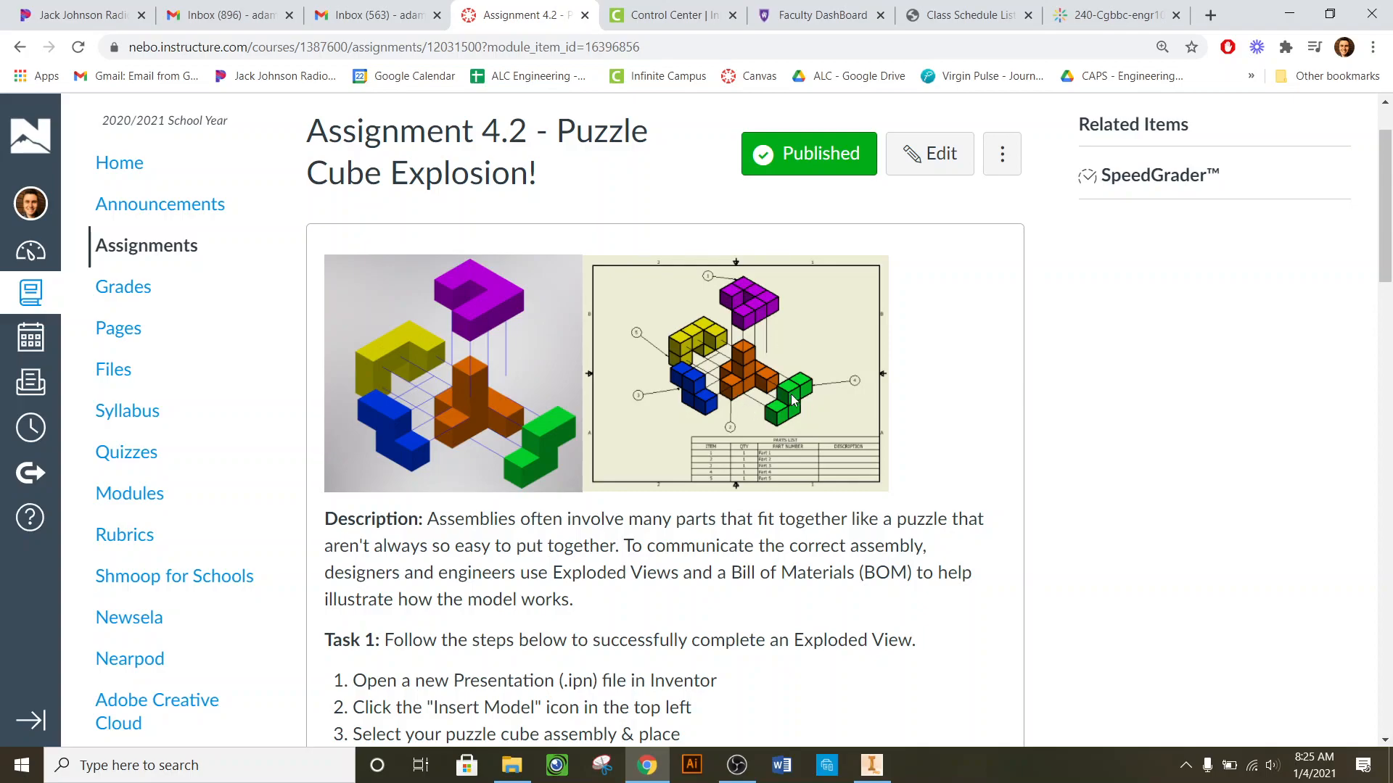
{"action": "scroll", "coordinate": [772, 332], "scroll_direction": "down", "scroll_amount": 15}
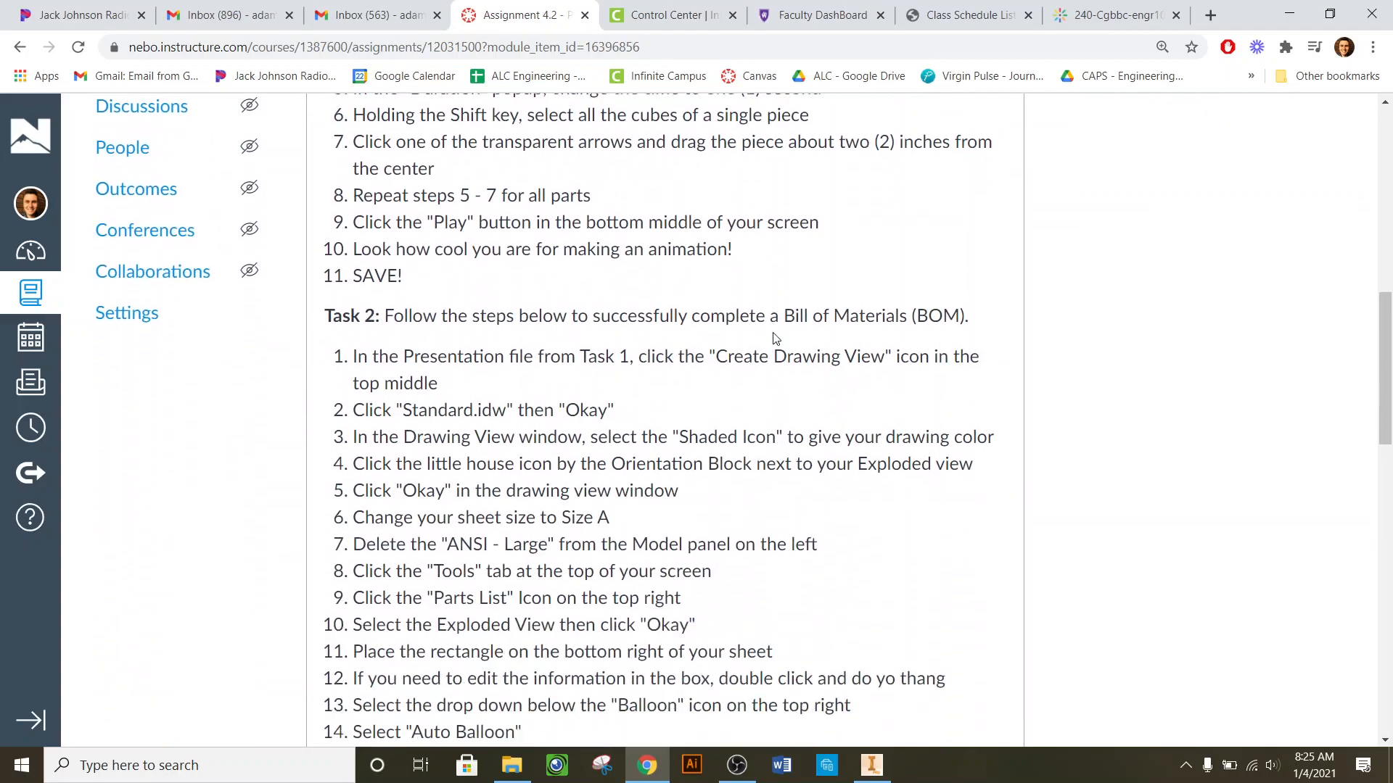
{"action": "scroll", "coordinate": [775, 338], "scroll_direction": "down", "scroll_amount": 6}
{"action": "scroll", "coordinate": [774, 338], "scroll_direction": "up", "scroll_amount": 11}
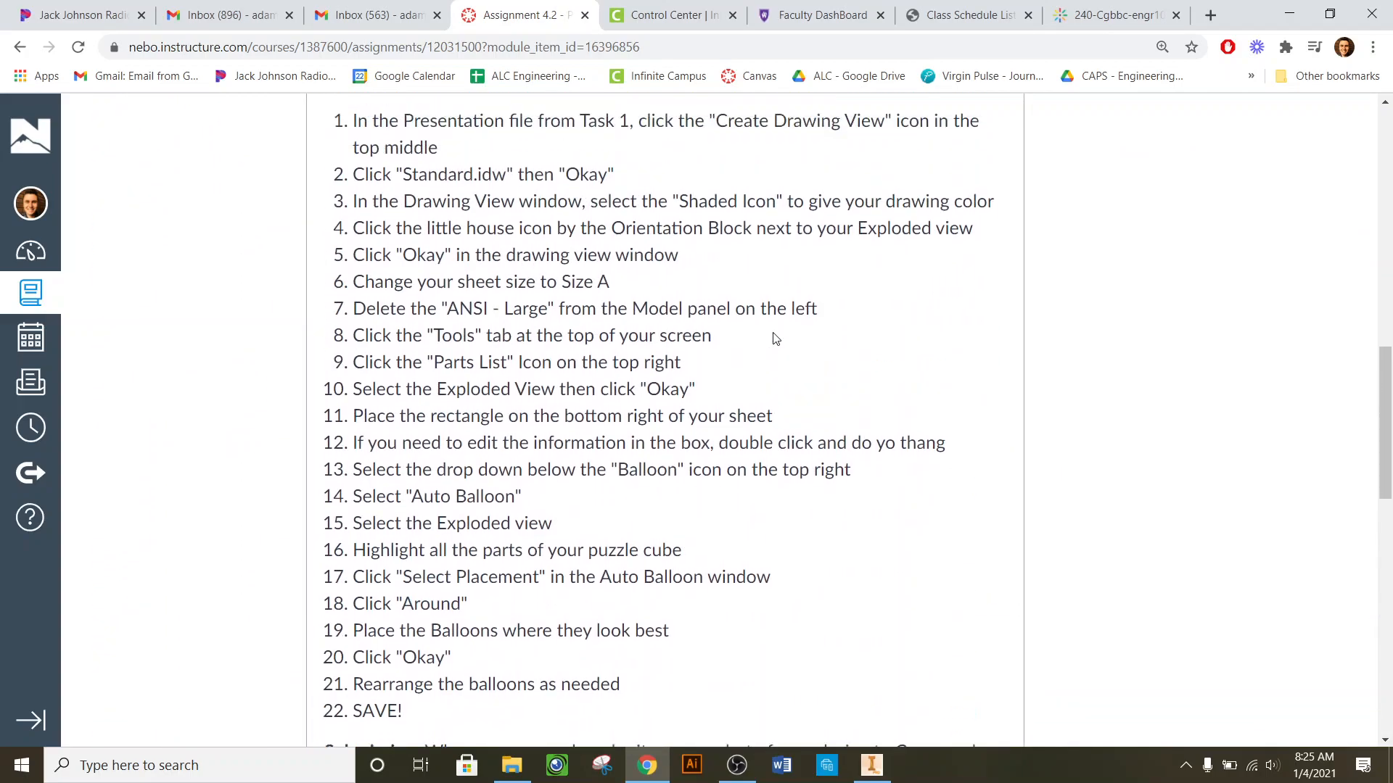
{"action": "scroll", "coordinate": [774, 338], "scroll_direction": "up", "scroll_amount": 5}
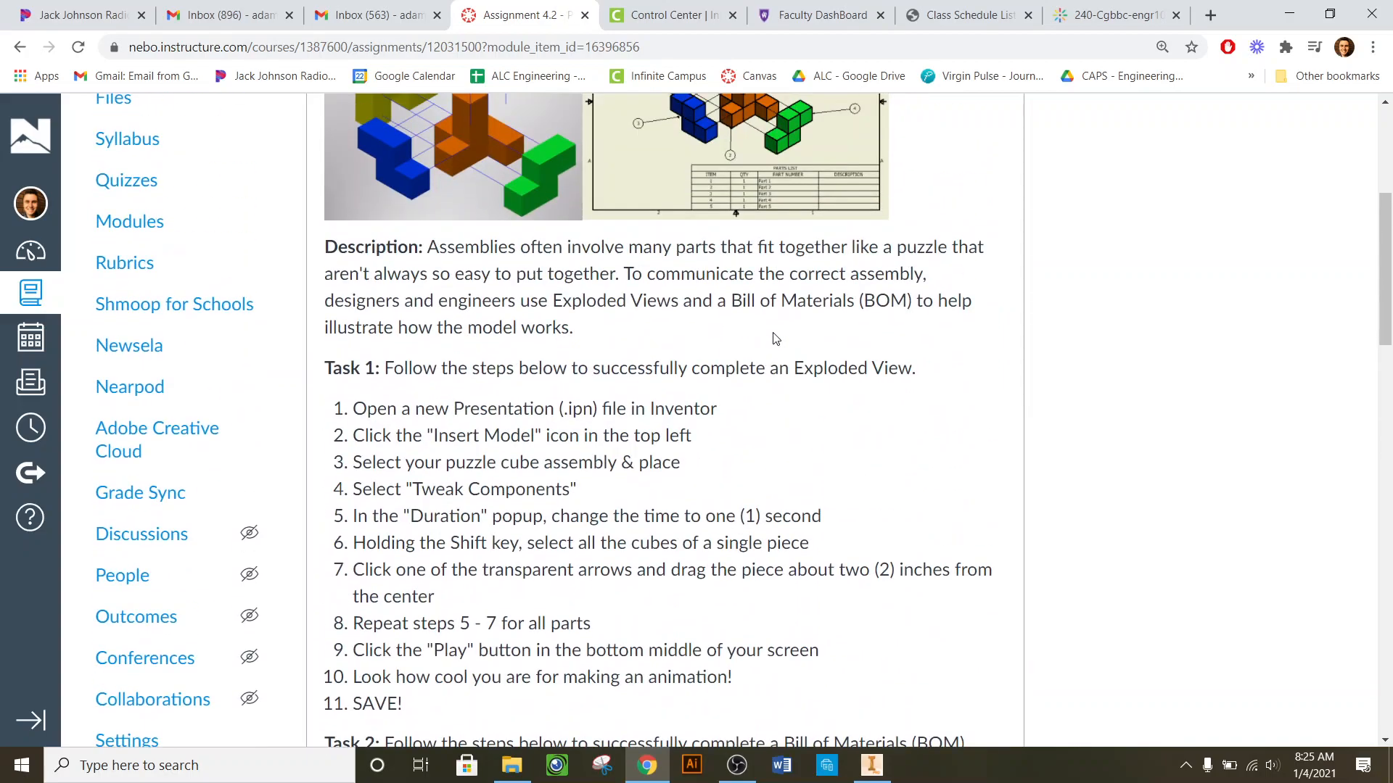
{"action": "scroll", "coordinate": [774, 338], "scroll_direction": "down", "scroll_amount": 4}
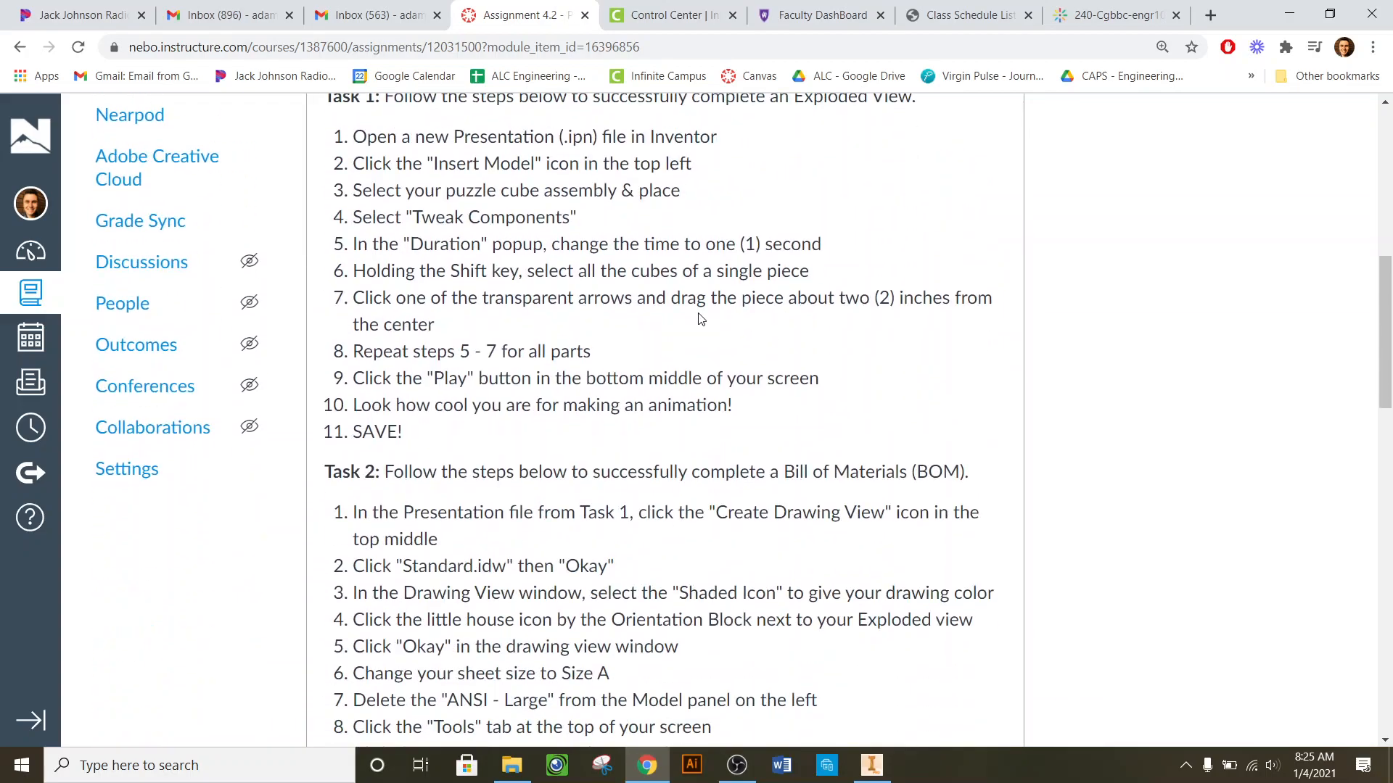
{"action": "scroll", "coordinate": [460, 275], "scroll_direction": "down", "scroll_amount": 3}
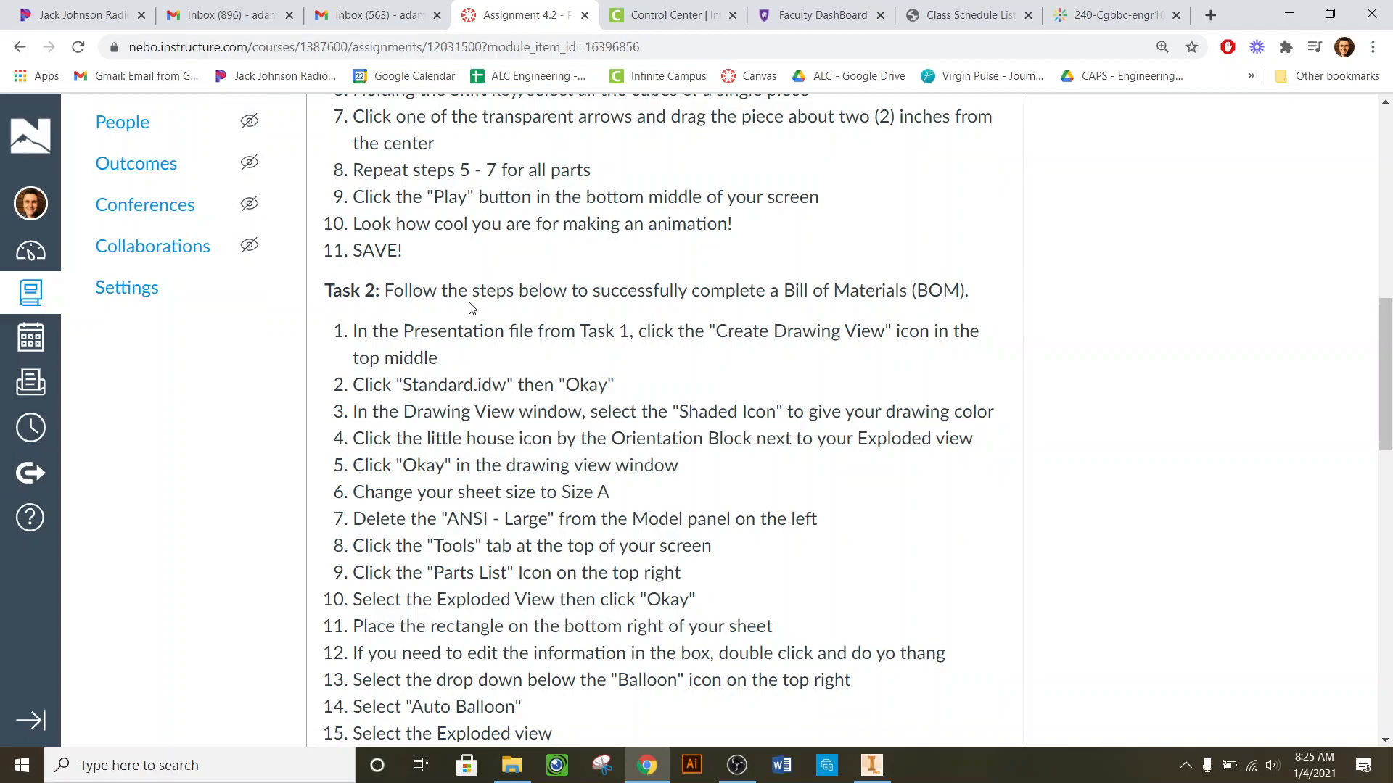
{"action": "scroll", "coordinate": [471, 309], "scroll_direction": "down", "scroll_amount": 10}
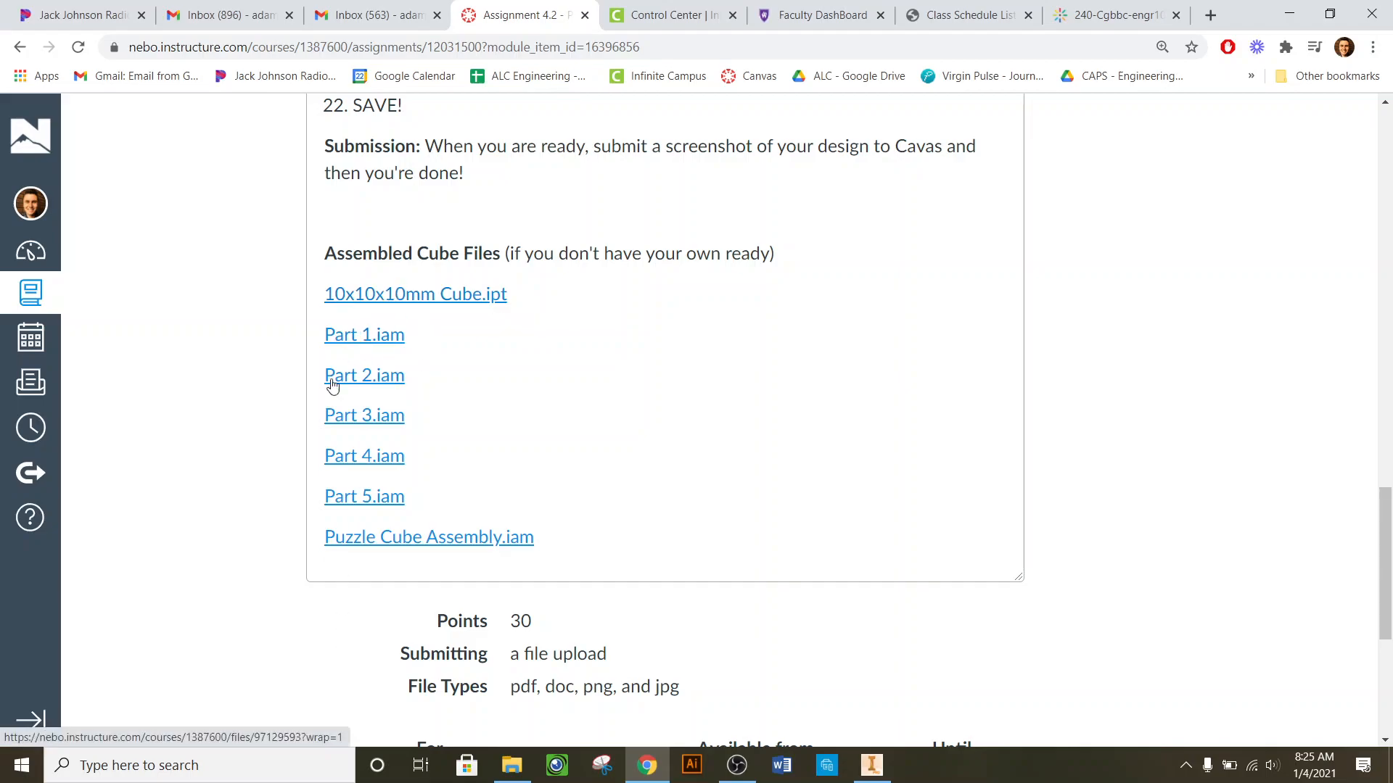
- Download 10x10x10mm Cube.ipt and Part 1.iam from the assignment's Assembled Cube Files, returning to the assignment page after each
{"action": "left_click", "coordinate": [417, 295]}
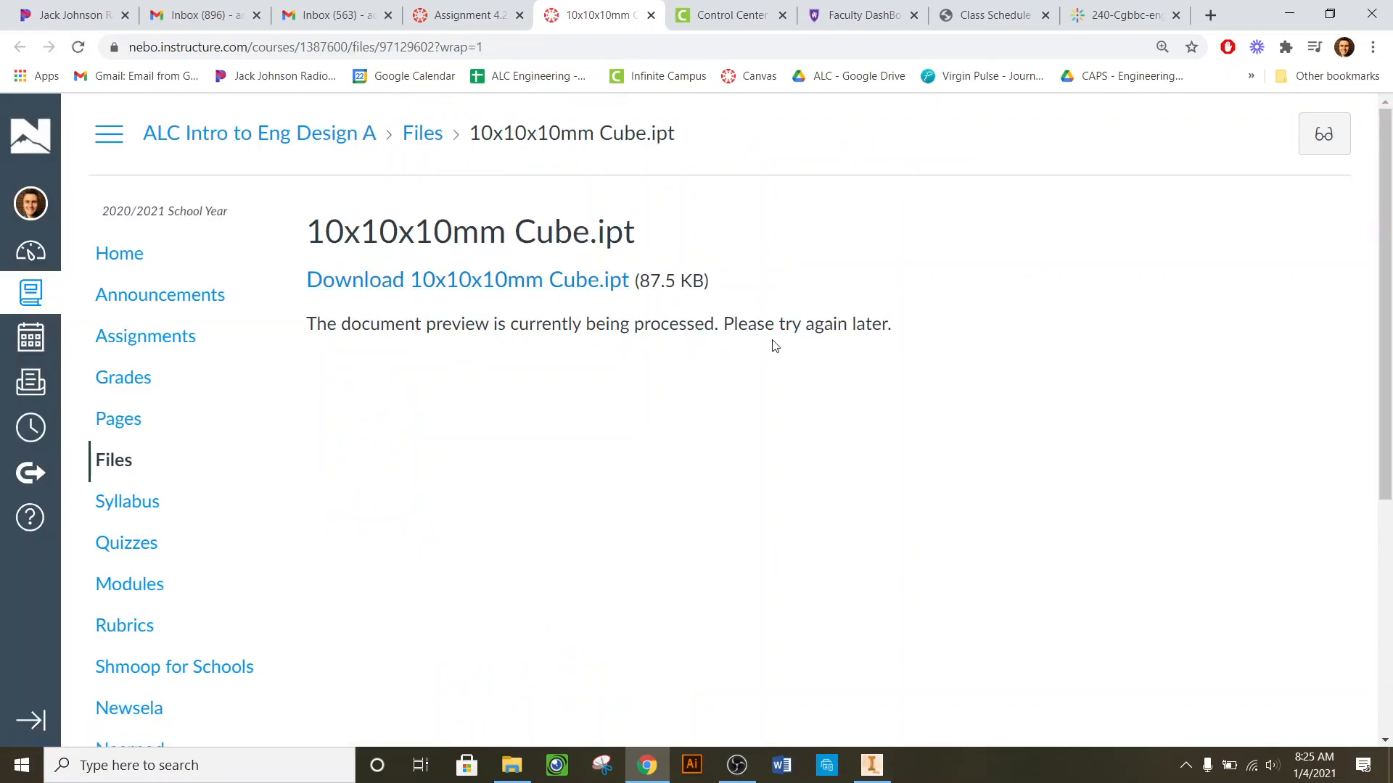
{"action": "left_click", "coordinate": [485, 287]}
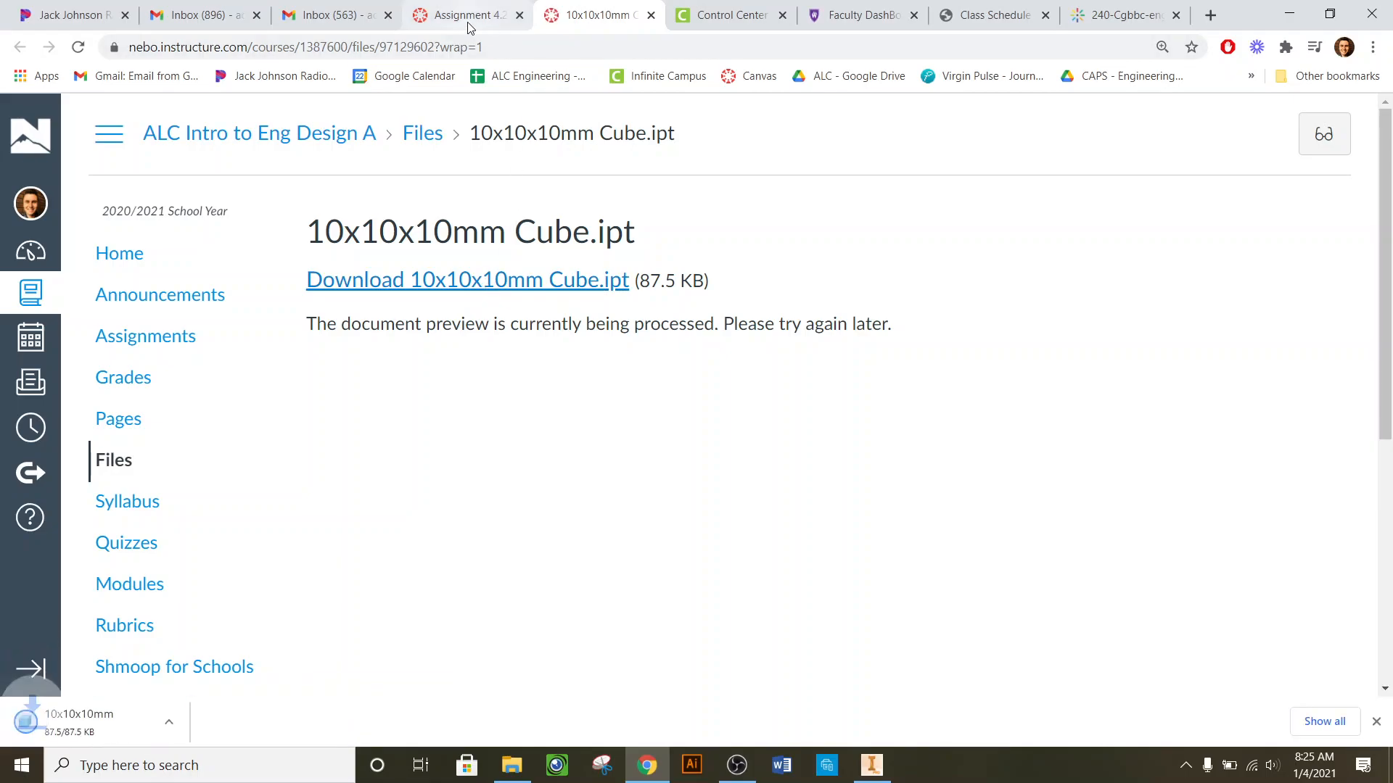
{"action": "left_click", "coordinate": [468, 26]}
{"action": "left_click", "coordinate": [366, 335]}
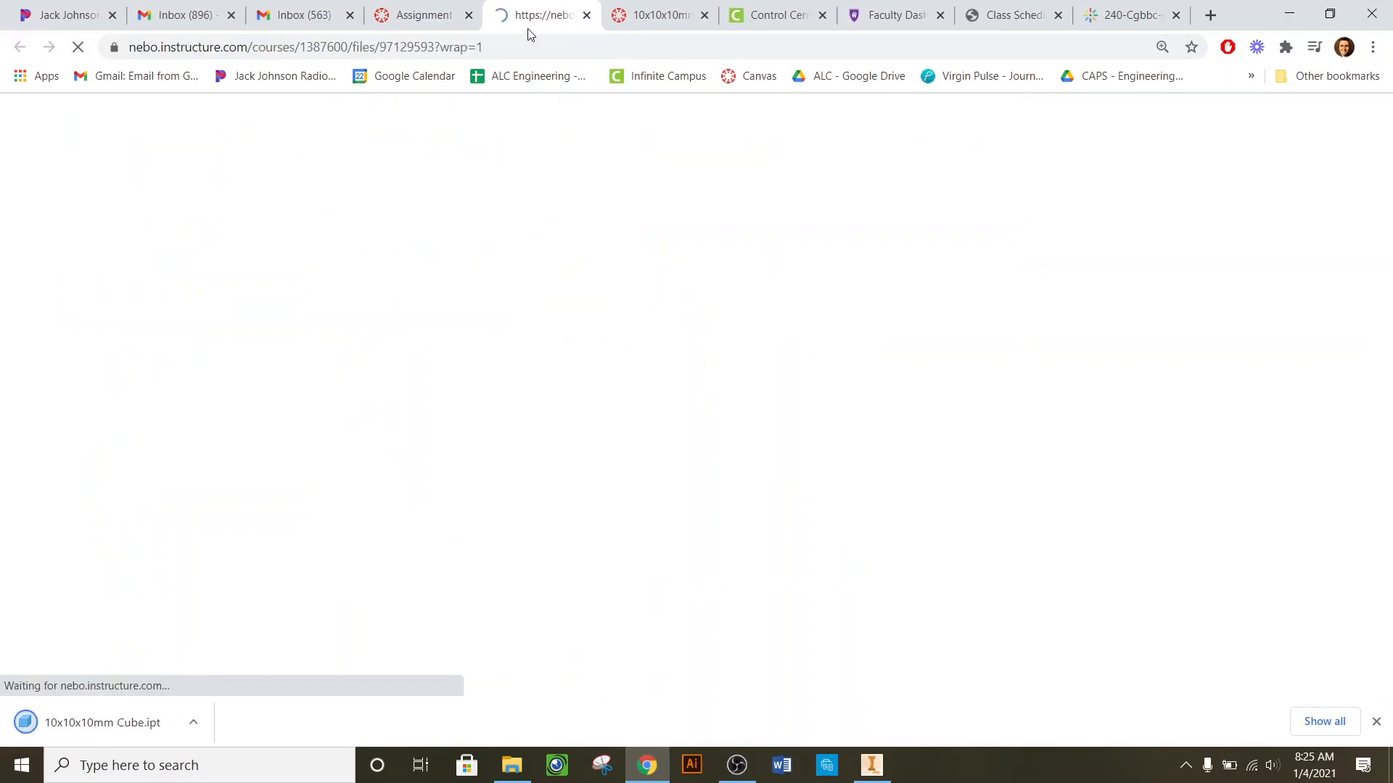
{"action": "left_click", "coordinate": [425, 284]}
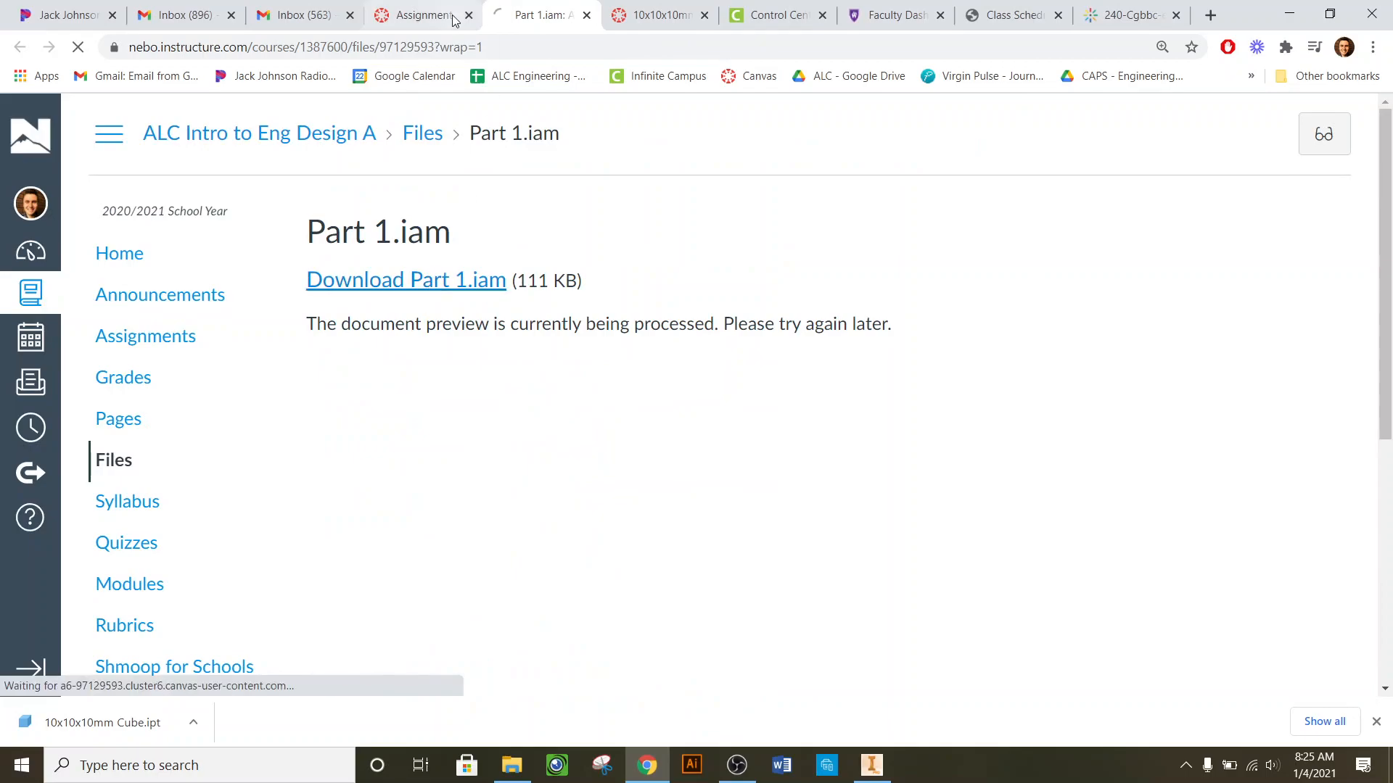
{"action": "left_click", "coordinate": [442, 22]}
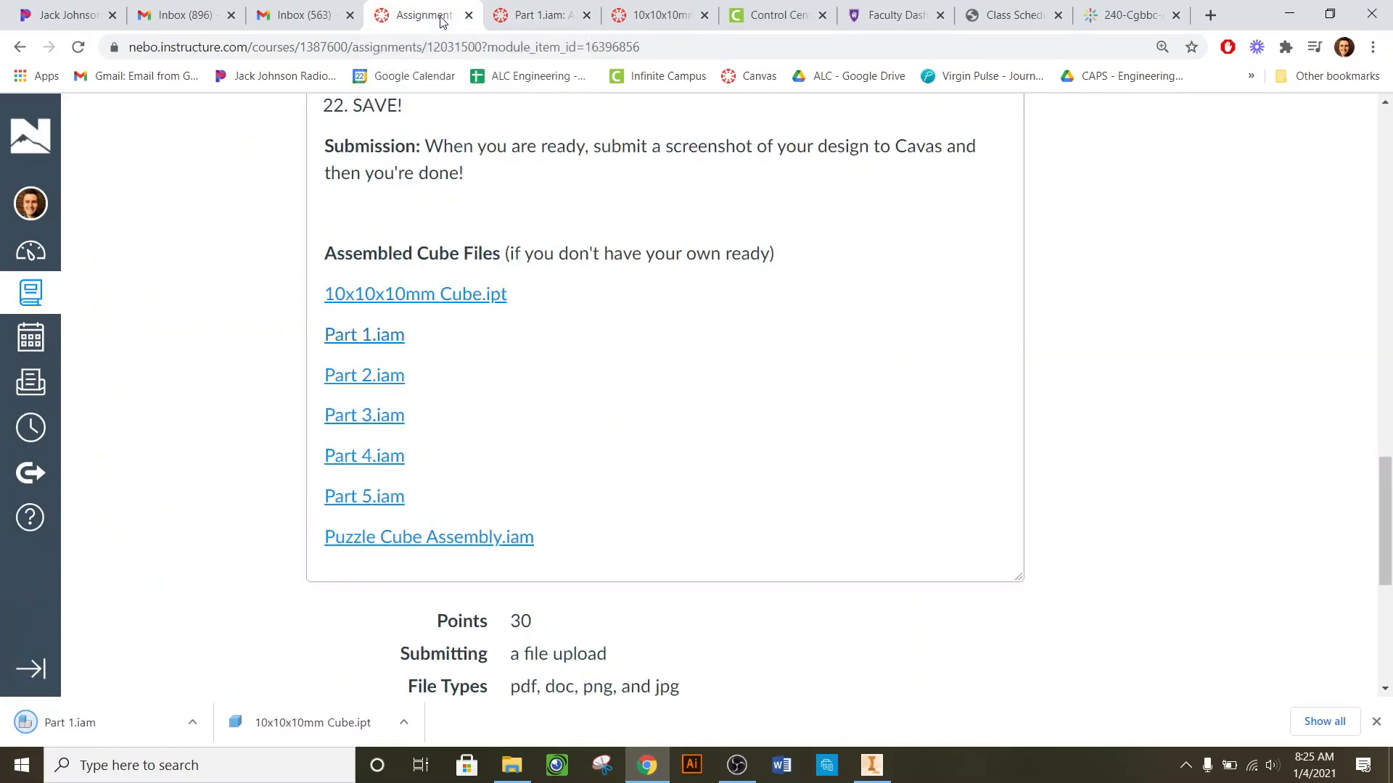
- Download Part 2.iam and Part 3.iam from the assignment's file list and return to the assignment page
{"action": "left_click", "coordinate": [385, 380]}
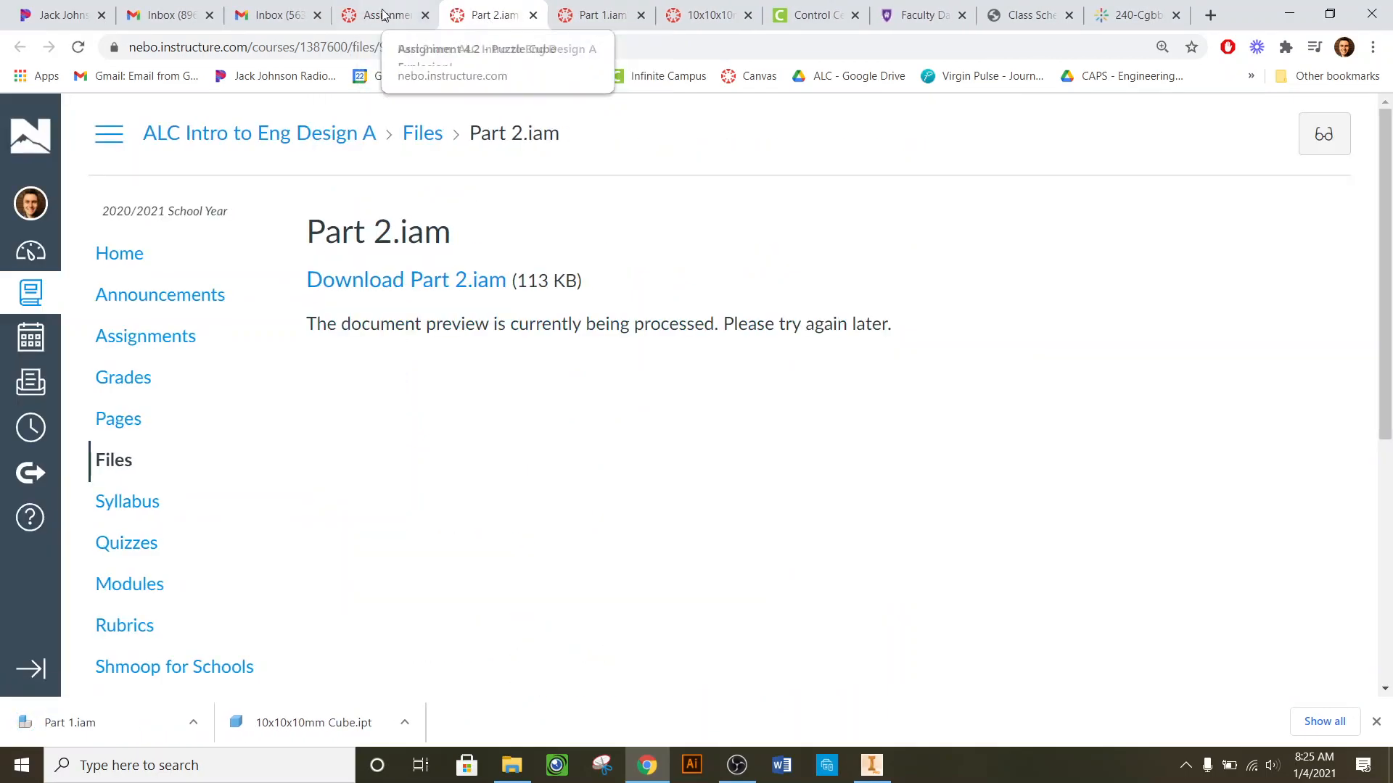
{"action": "left_click", "coordinate": [438, 283]}
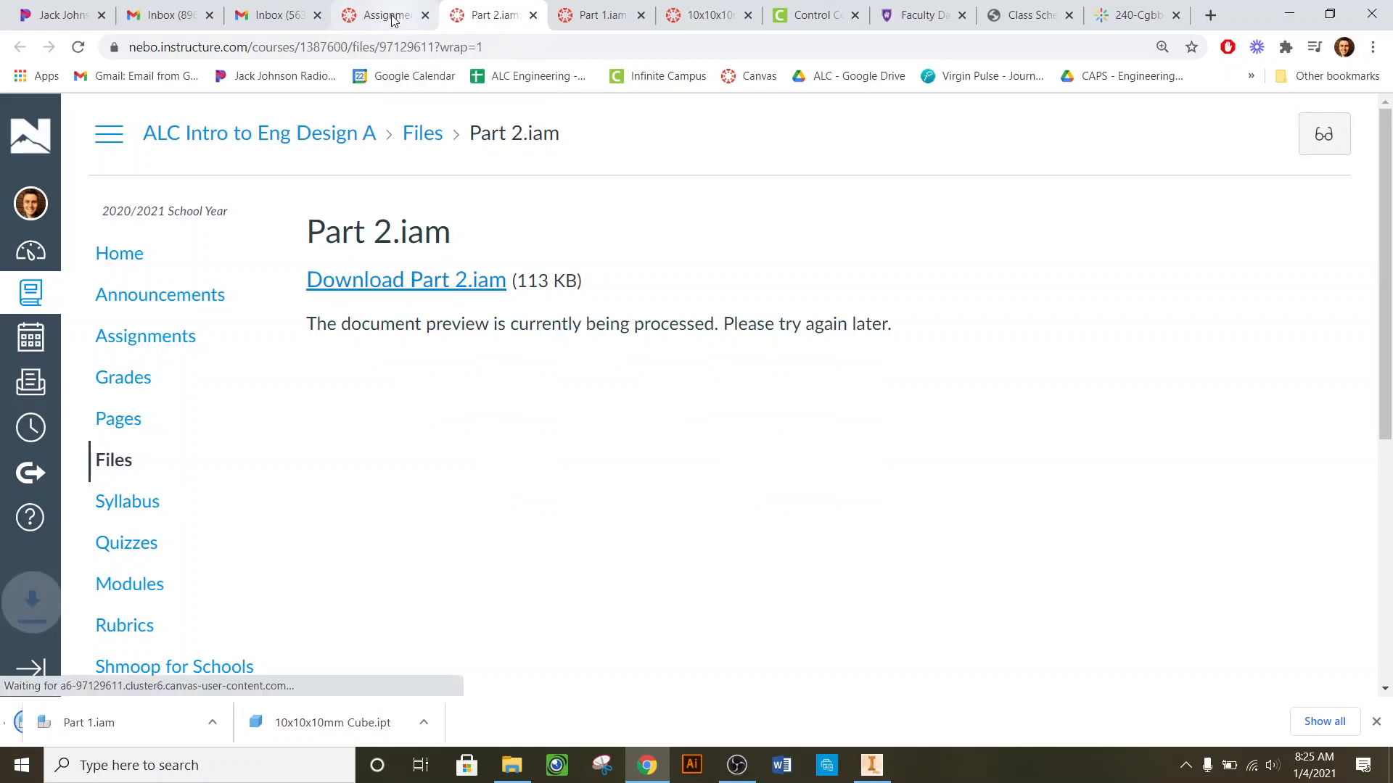
{"action": "left_click", "coordinate": [392, 17]}
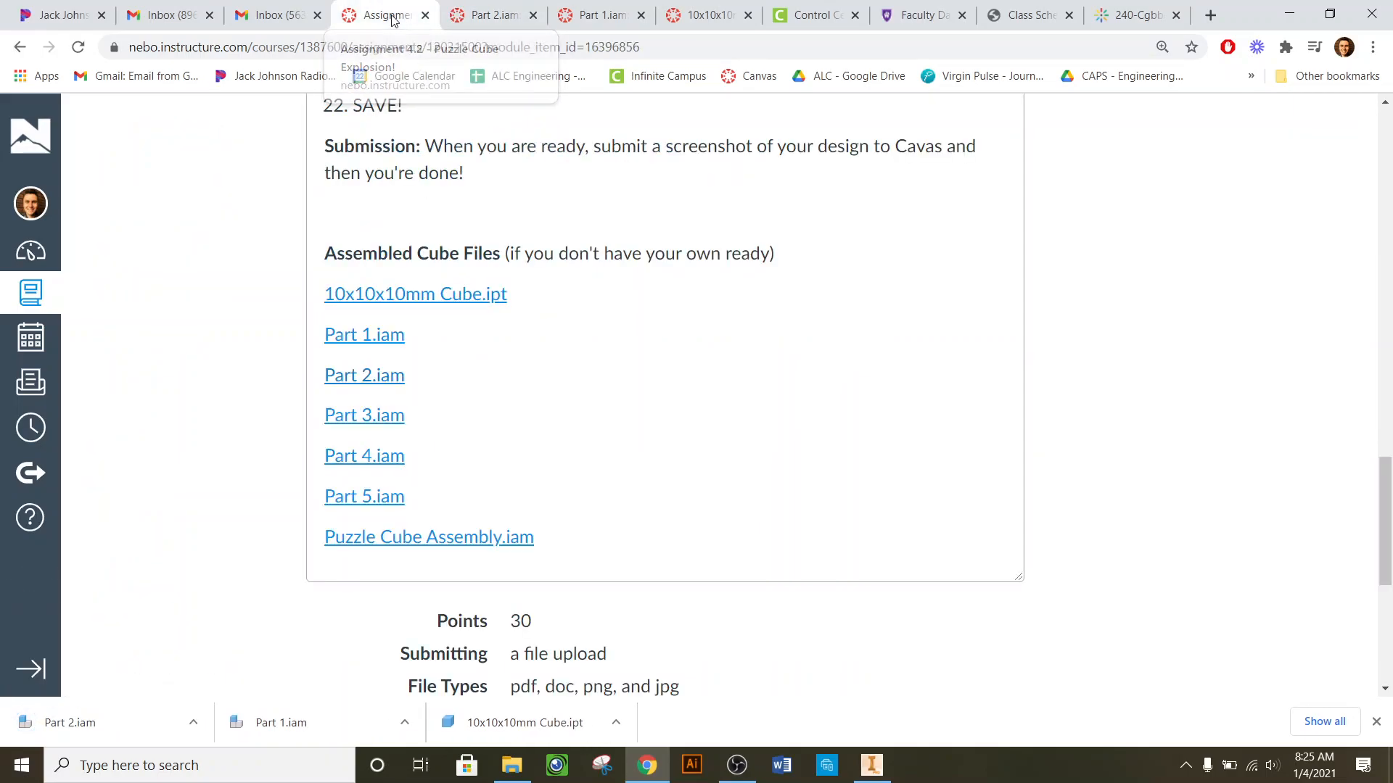
{"action": "left_click", "coordinate": [379, 416]}
{"action": "left_click", "coordinate": [464, 284]}
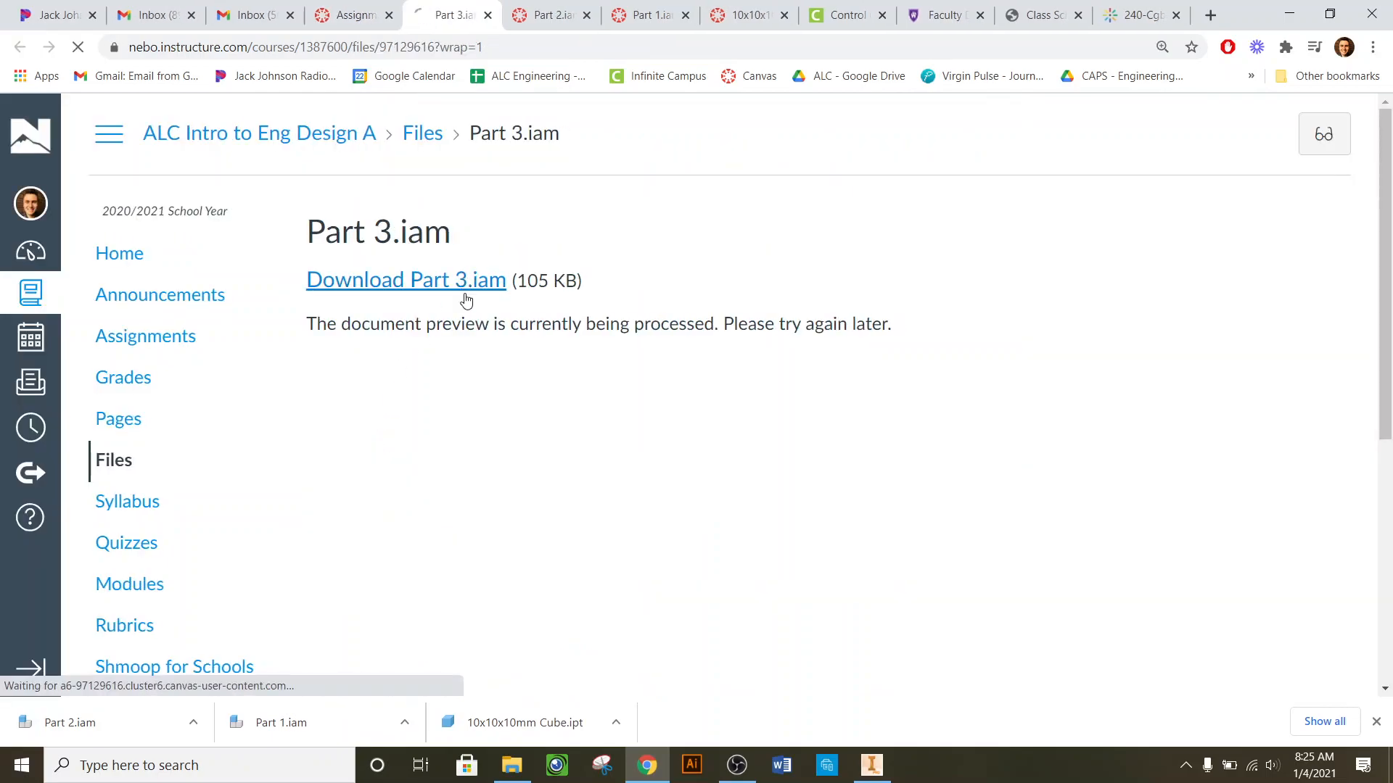
{"action": "left_click", "coordinate": [344, 10]}
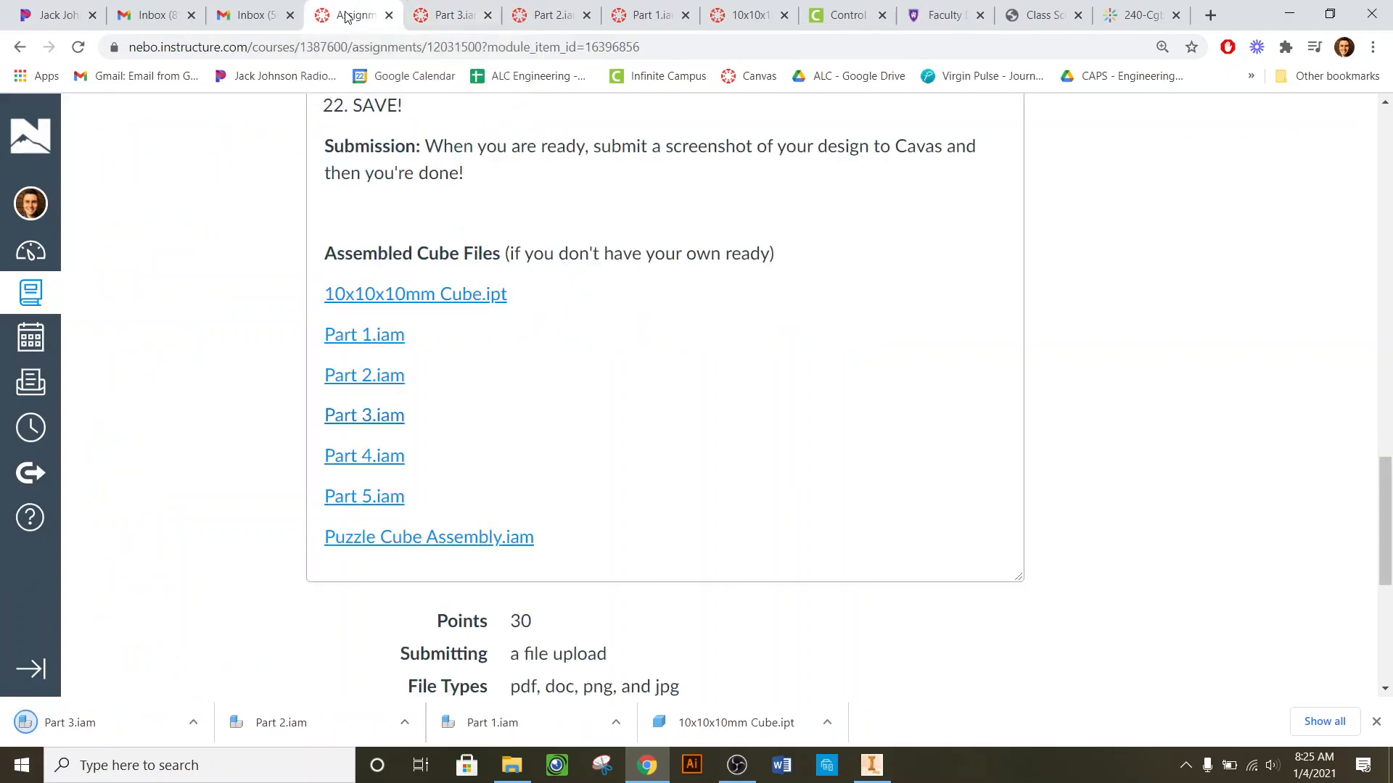
- Download Part 4.iam from the assignment's file list and return to the assignment page
{"action": "left_click", "coordinate": [393, 461]}
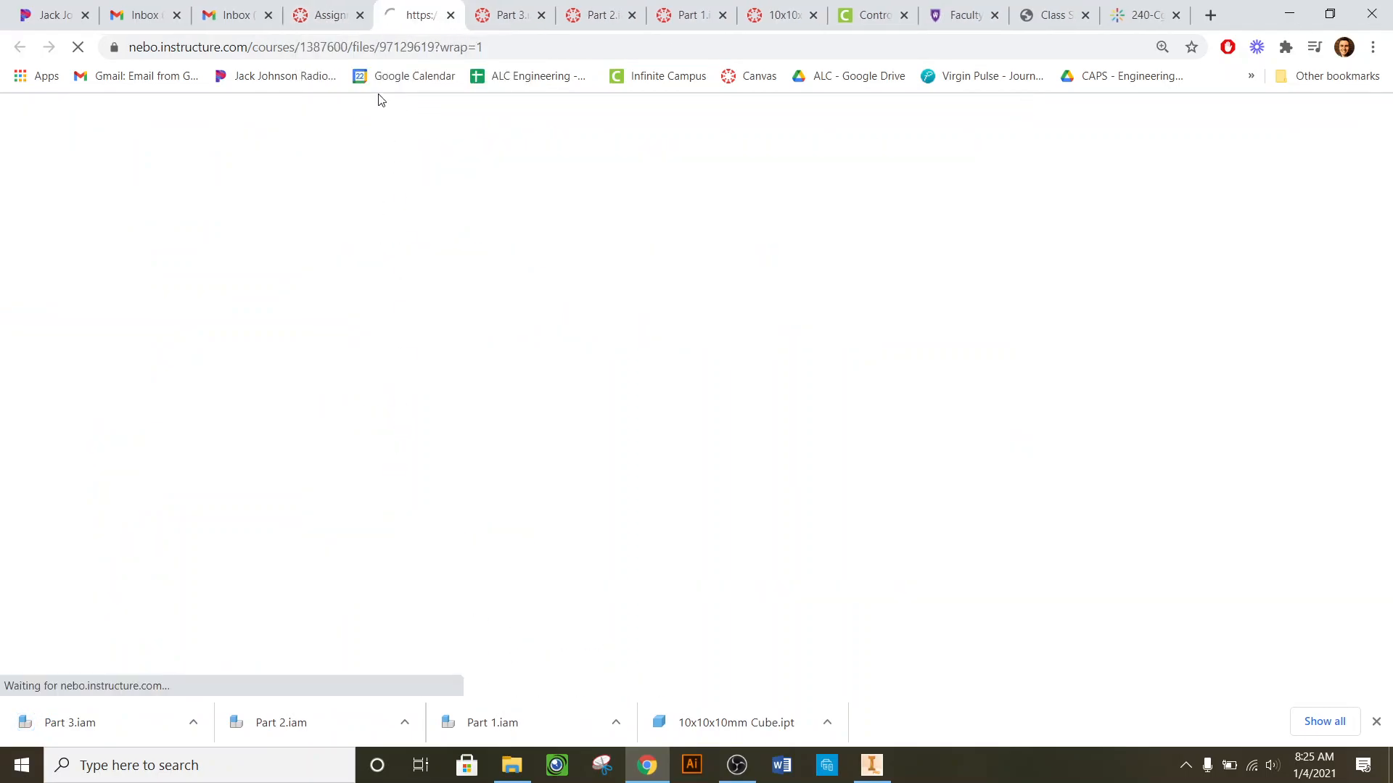
{"action": "left_click", "coordinate": [330, 16]}
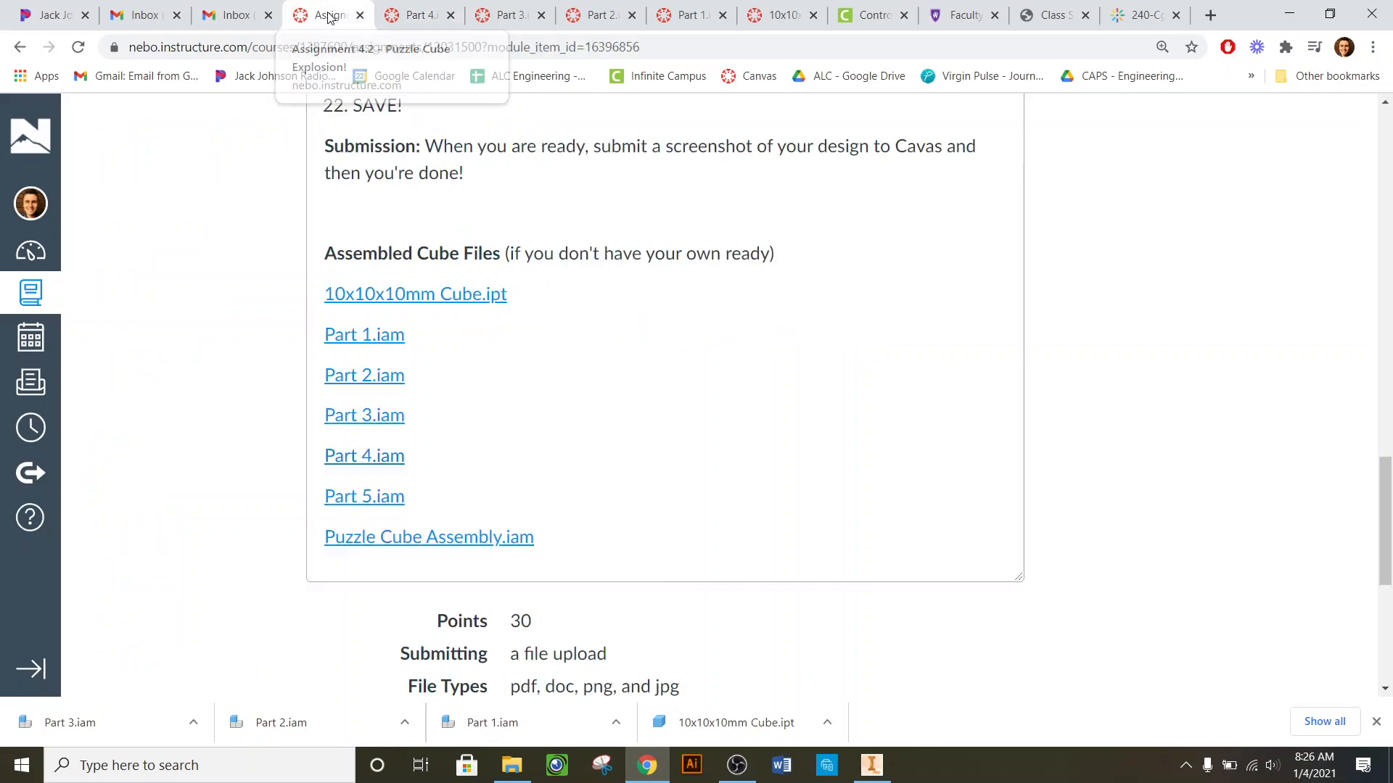
{"action": "left_click", "coordinate": [391, 461]}
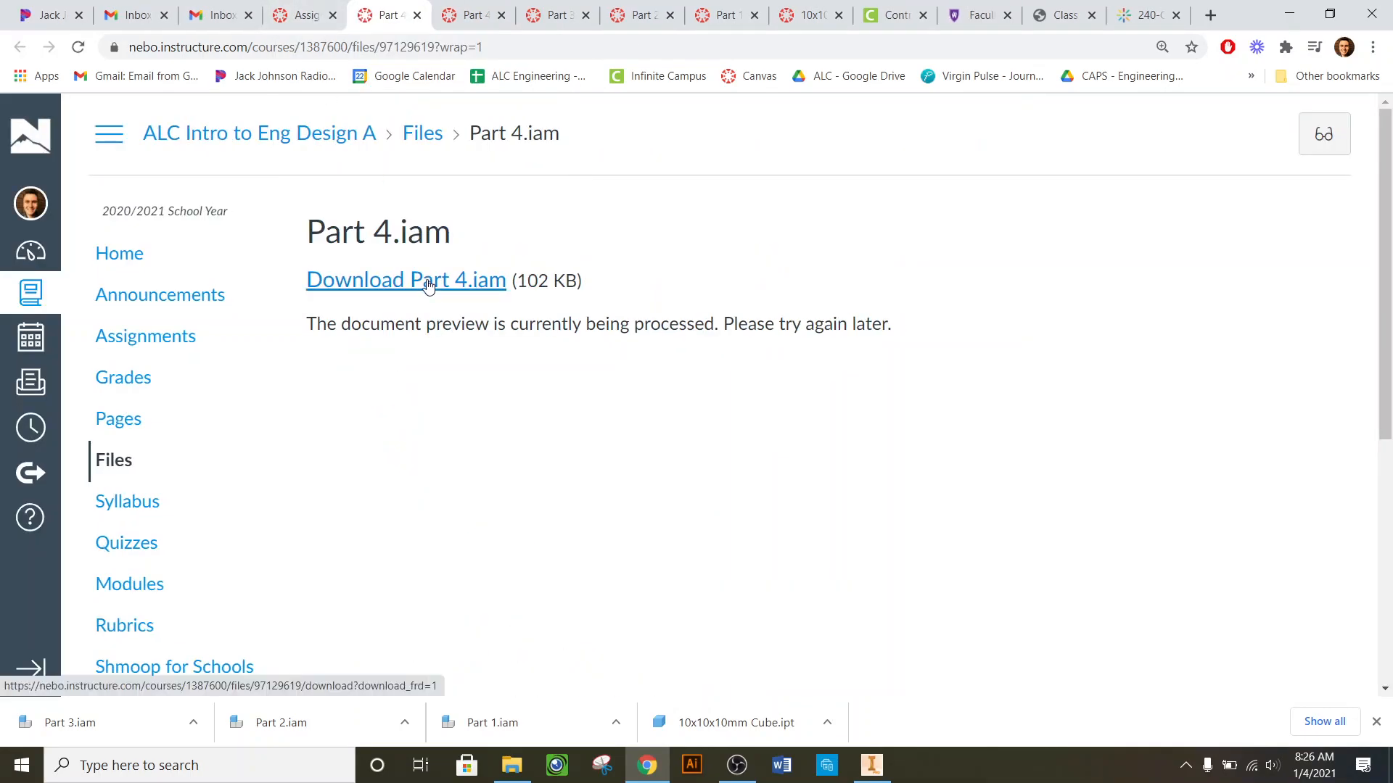
{"action": "left_click", "coordinate": [433, 283]}
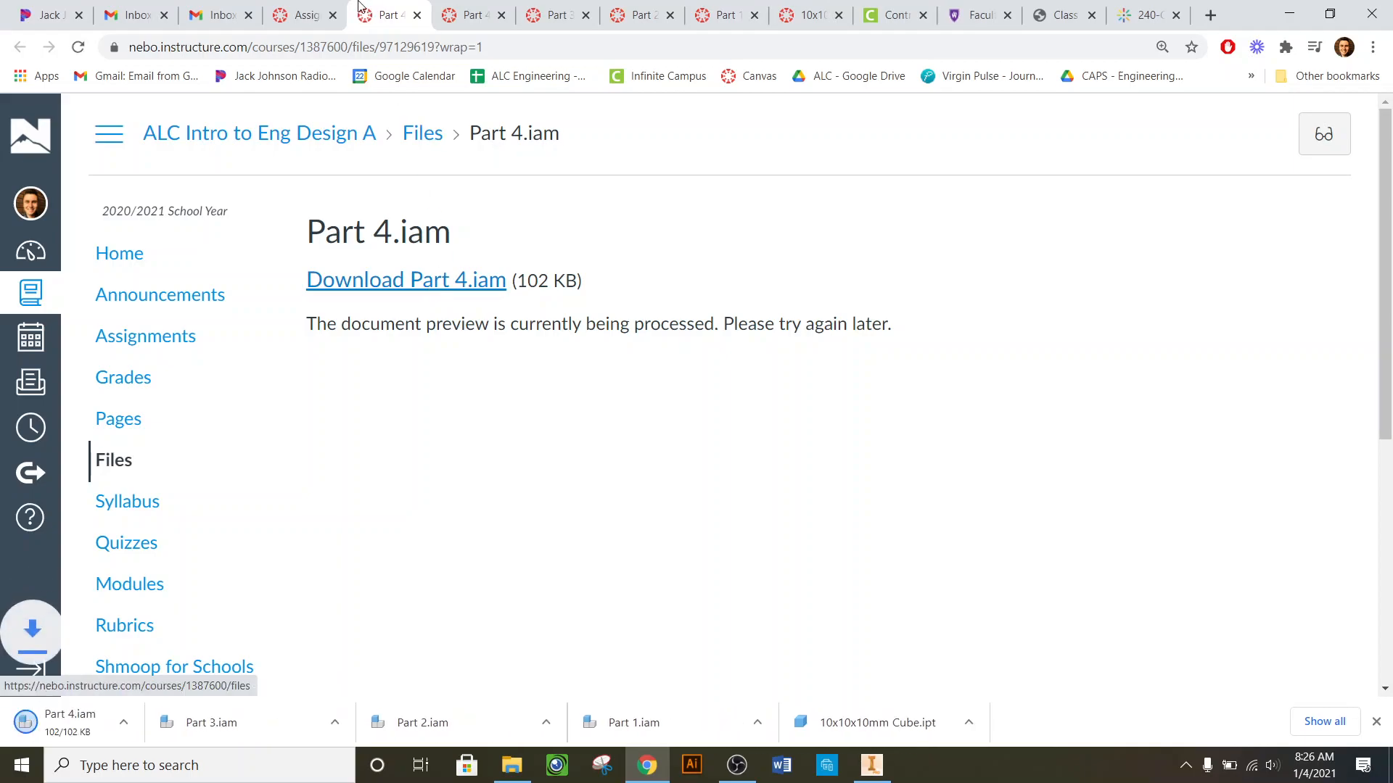
{"action": "left_click", "coordinate": [303, 20]}
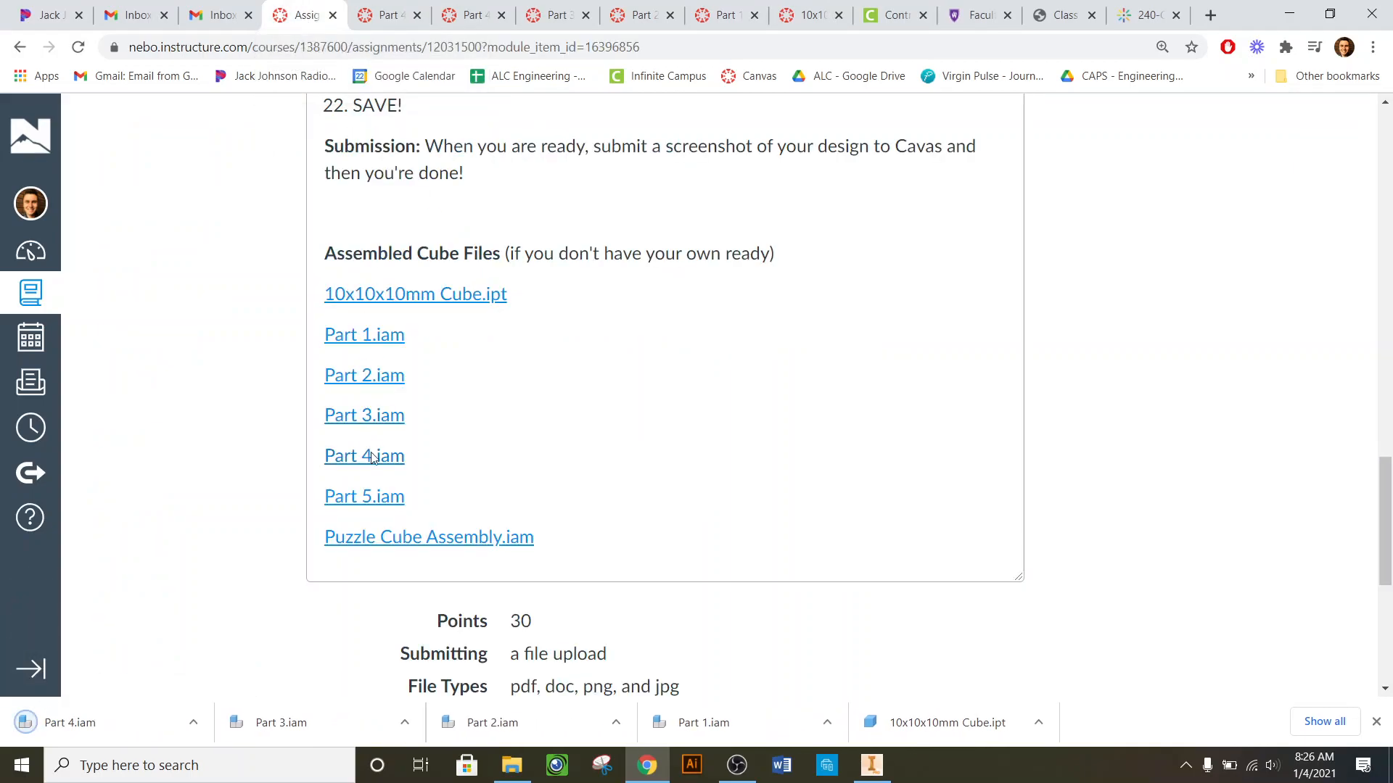
- Download Part 5.iam and Puzzle Cube Assembly.iam from the assignment's file list
{"action": "left_click", "coordinate": [379, 496]}
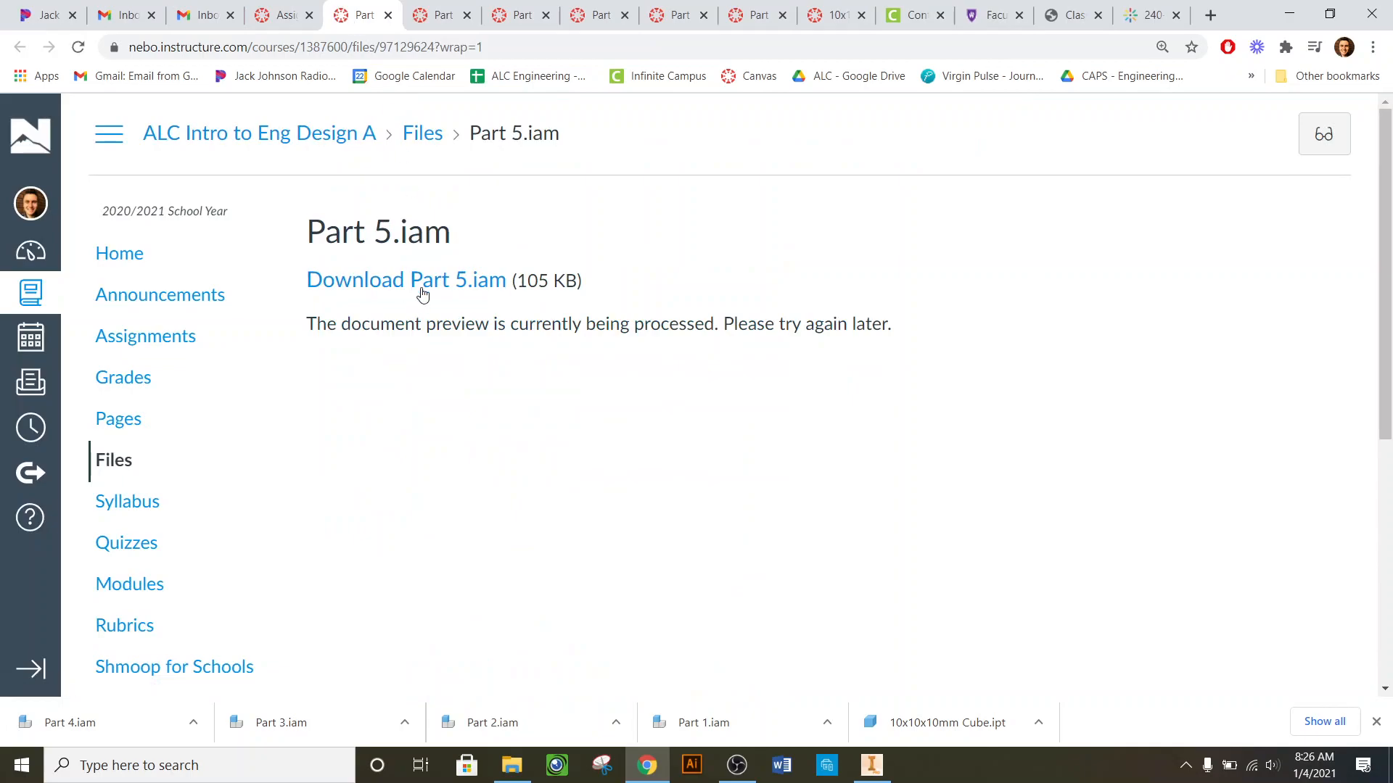
{"action": "left_click", "coordinate": [283, 17]}
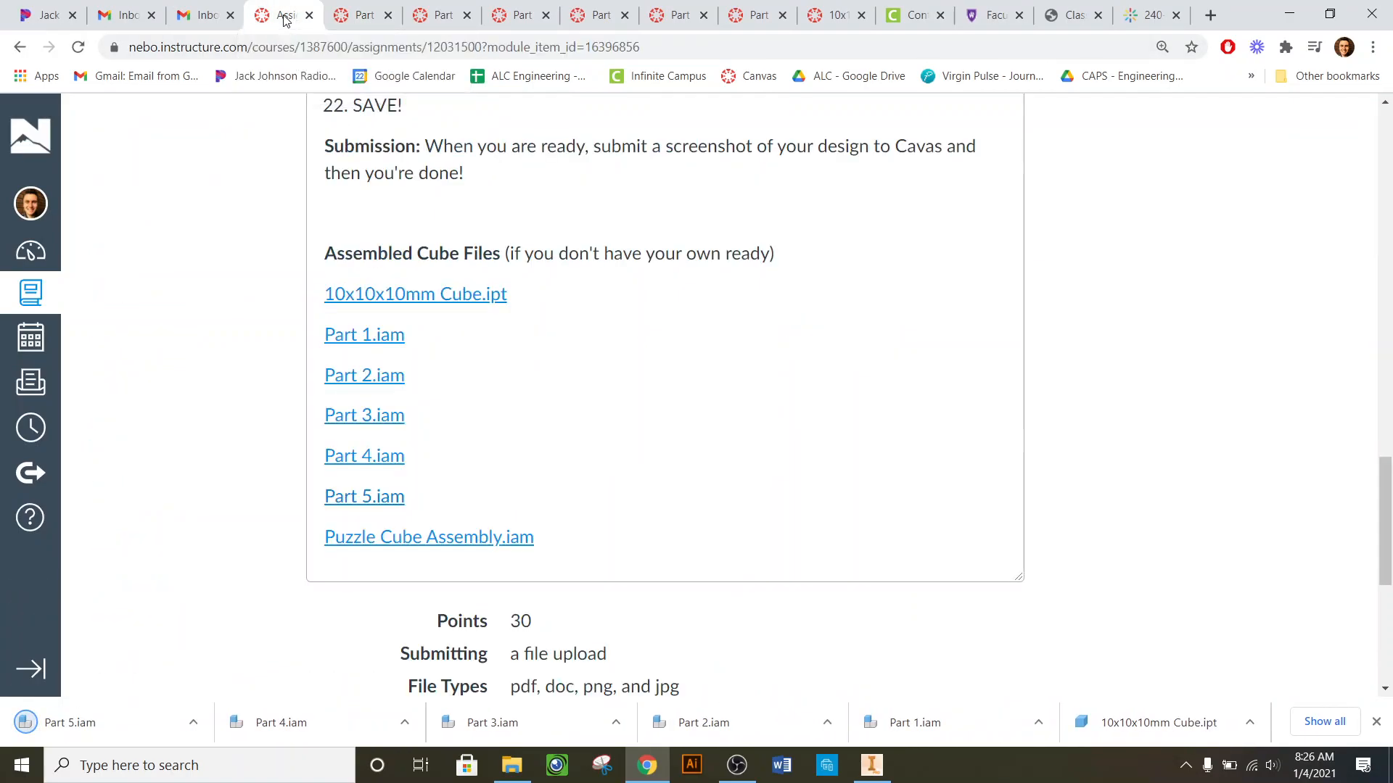
{"action": "left_click", "coordinate": [392, 537]}
{"action": "left_click", "coordinate": [405, 282]}
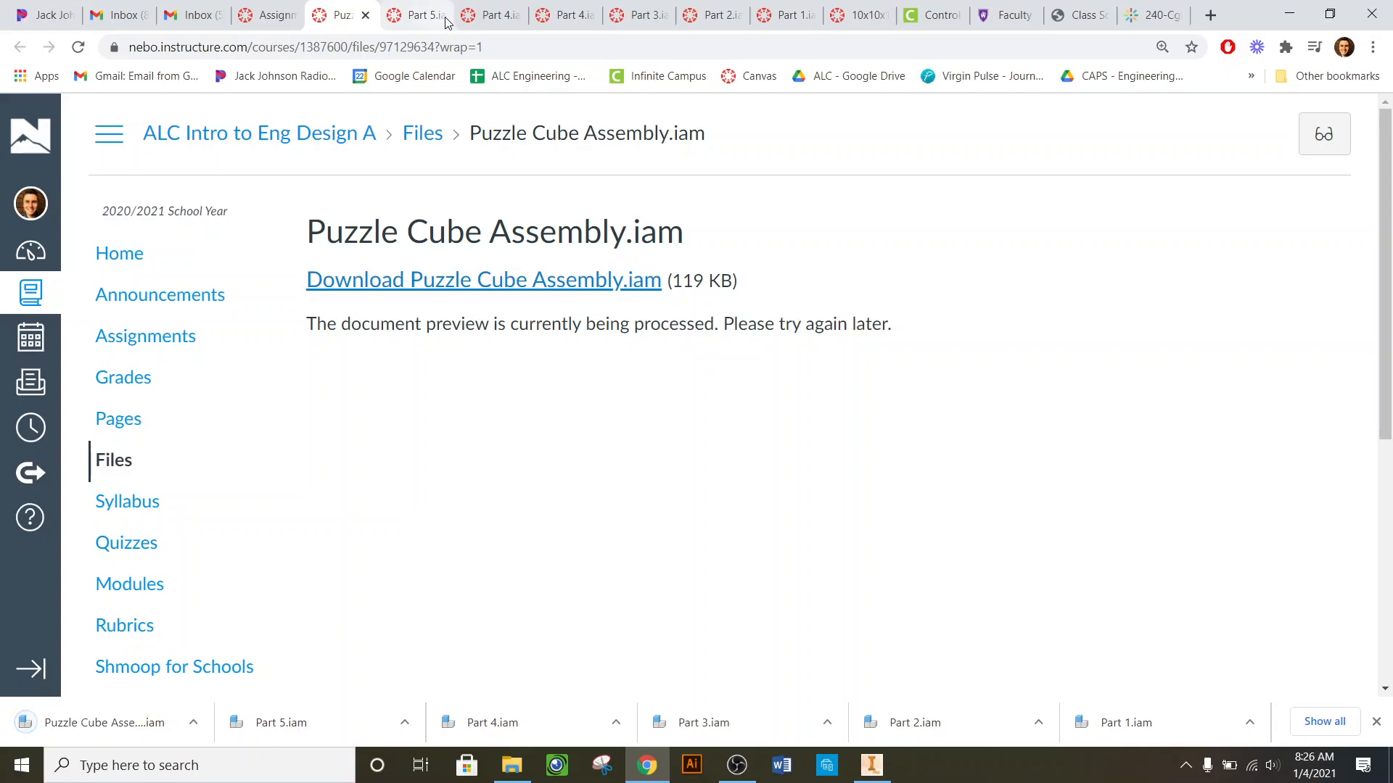
- Close all the file download pages and return to the Assignment 4.2 page's instructions
{"action": "left_click", "coordinate": [366, 18]}
{"action": "left_click", "coordinate": [367, 17]}
{"action": "left_click", "coordinate": [366, 18]}
{"action": "left_click", "coordinate": [367, 17]}
{"action": "left_click", "coordinate": [367, 18]}
{"action": "left_click", "coordinate": [367, 17]}
{"action": "left_click", "coordinate": [366, 18]}
{"action": "left_click", "coordinate": [367, 17]}
{"action": "left_click", "coordinate": [366, 17]}
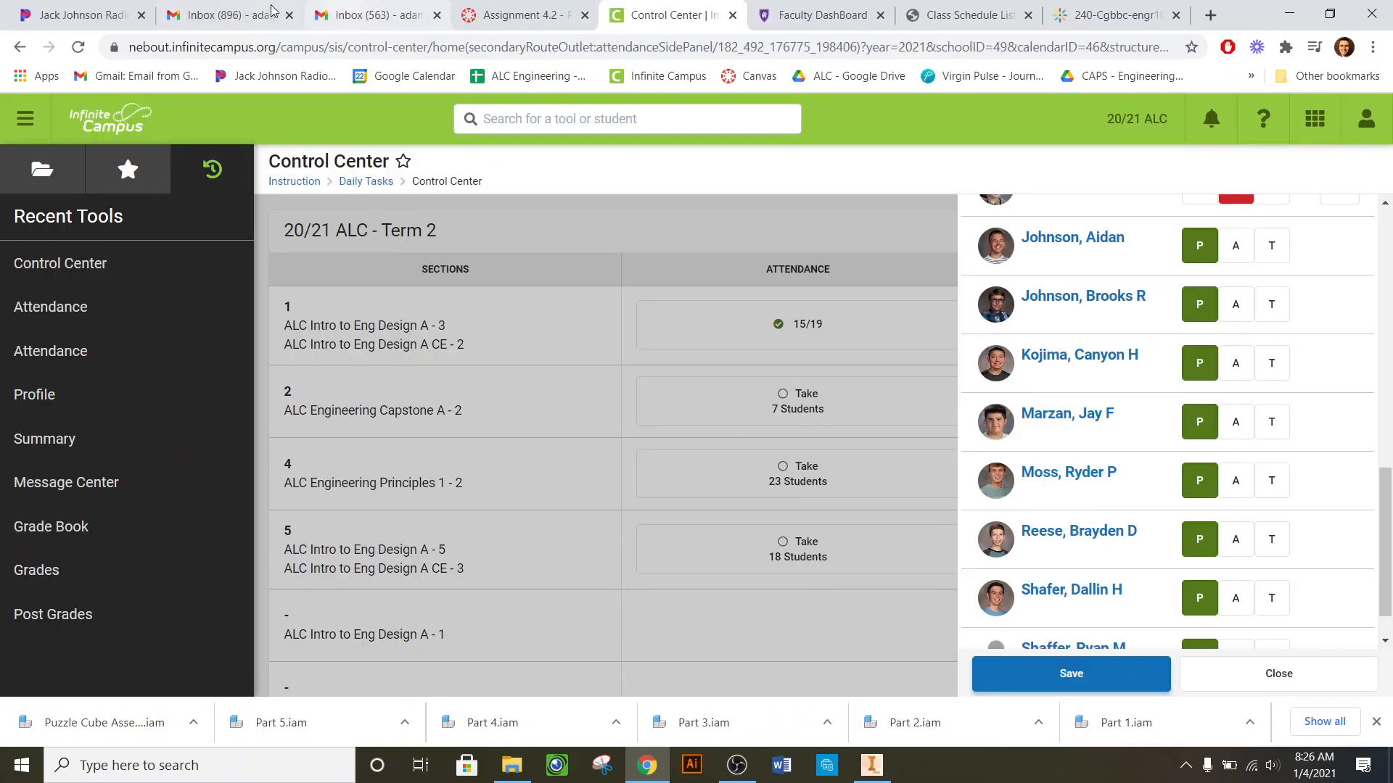
{"action": "left_click", "coordinate": [374, 15]}
{"action": "left_click", "coordinate": [520, 16]}
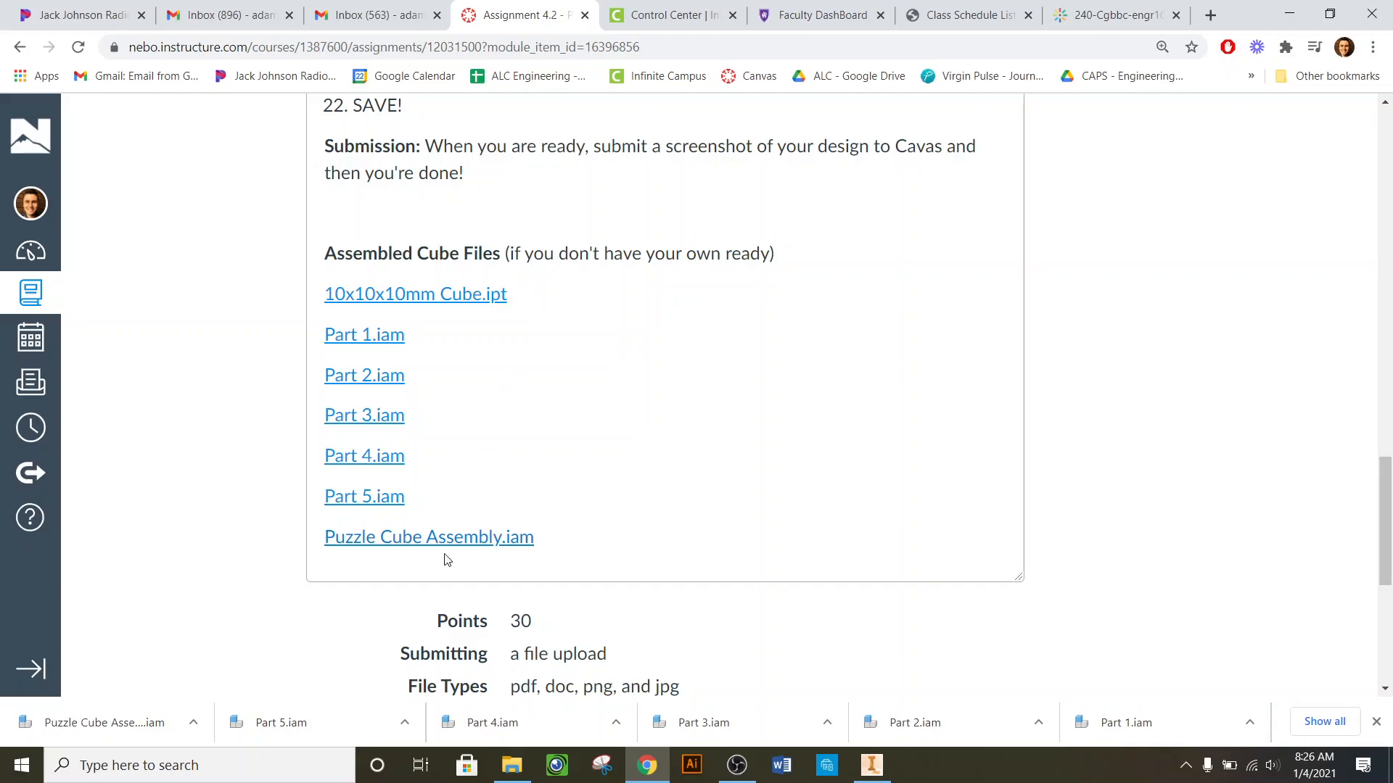
{"action": "scroll", "coordinate": [807, 580], "scroll_direction": "up", "scroll_amount": 5}
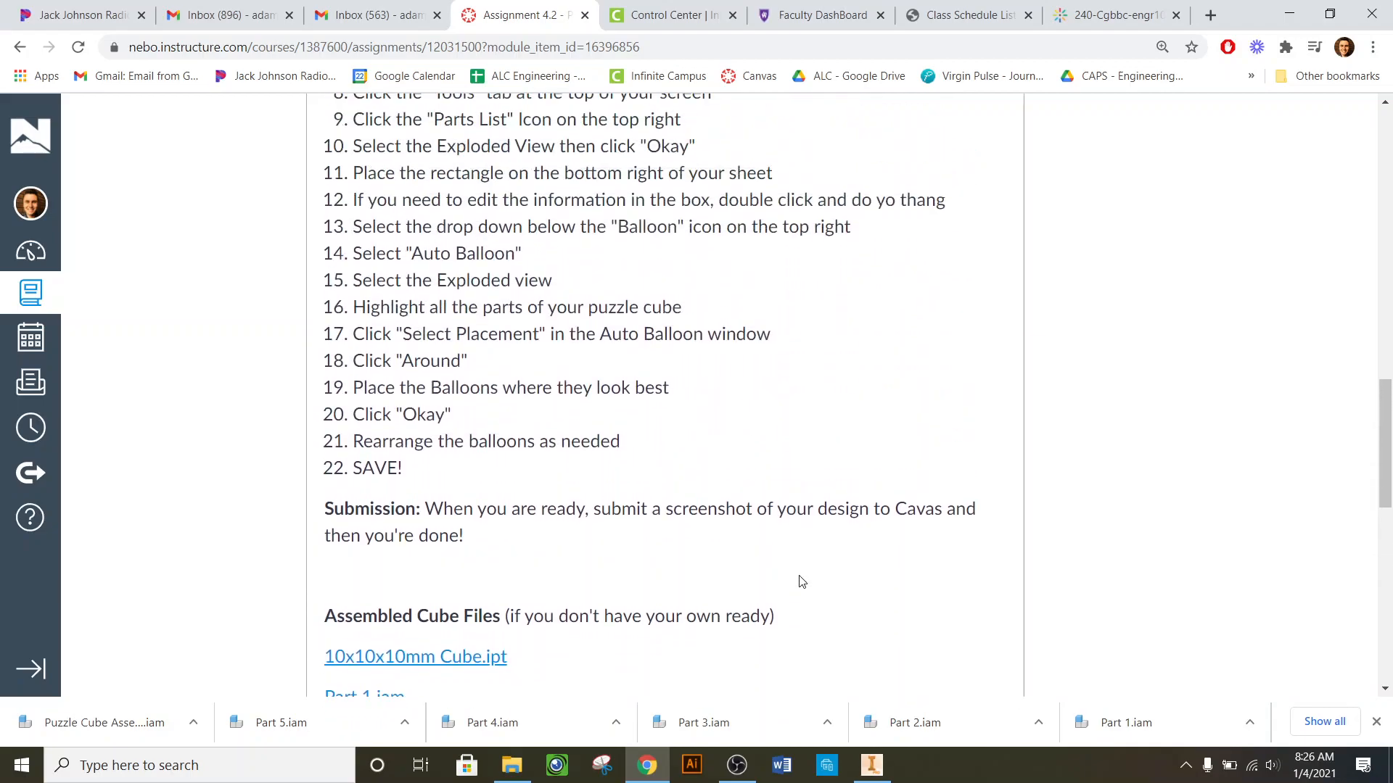
- Switch to Inventor and browse to the Downloads folder for a file to open
{"action": "left_click", "coordinate": [873, 765]}
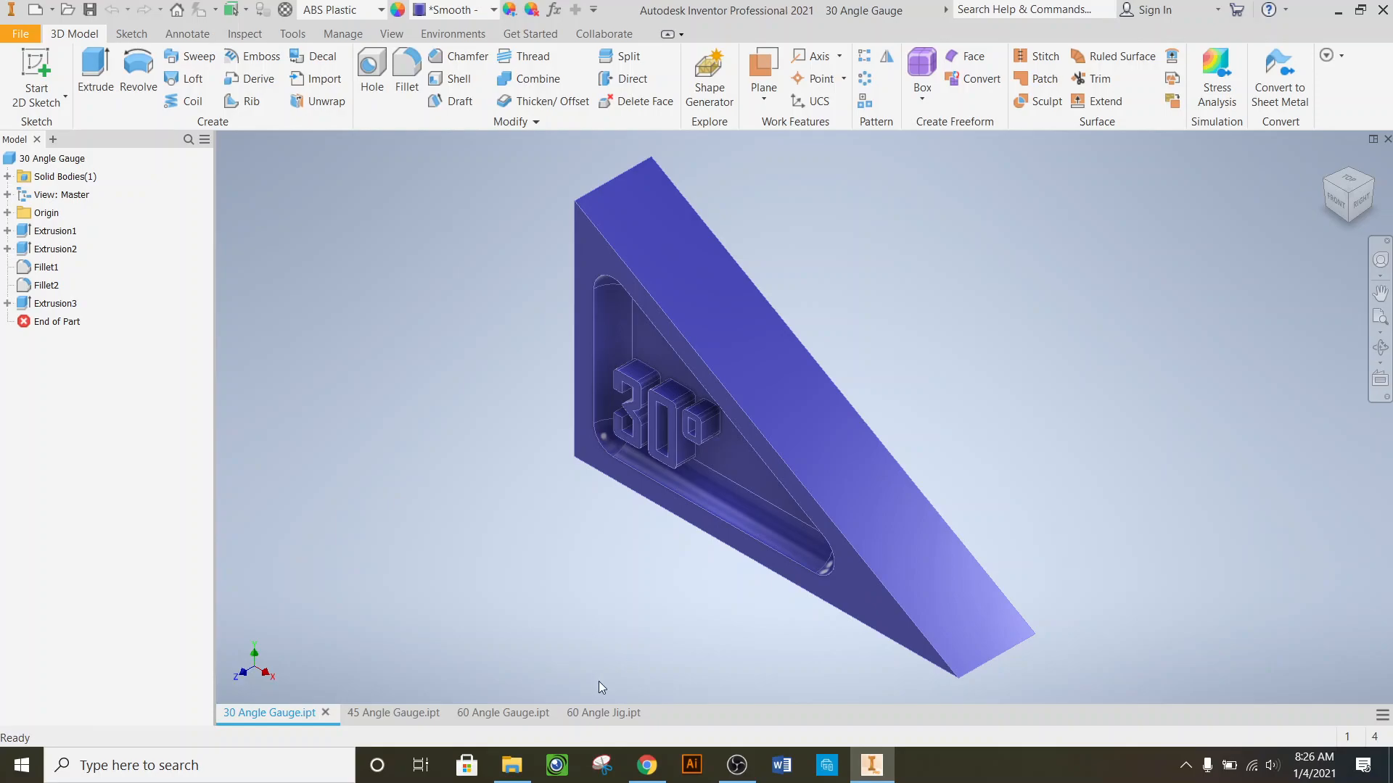
{"action": "left_click", "coordinate": [26, 33]}
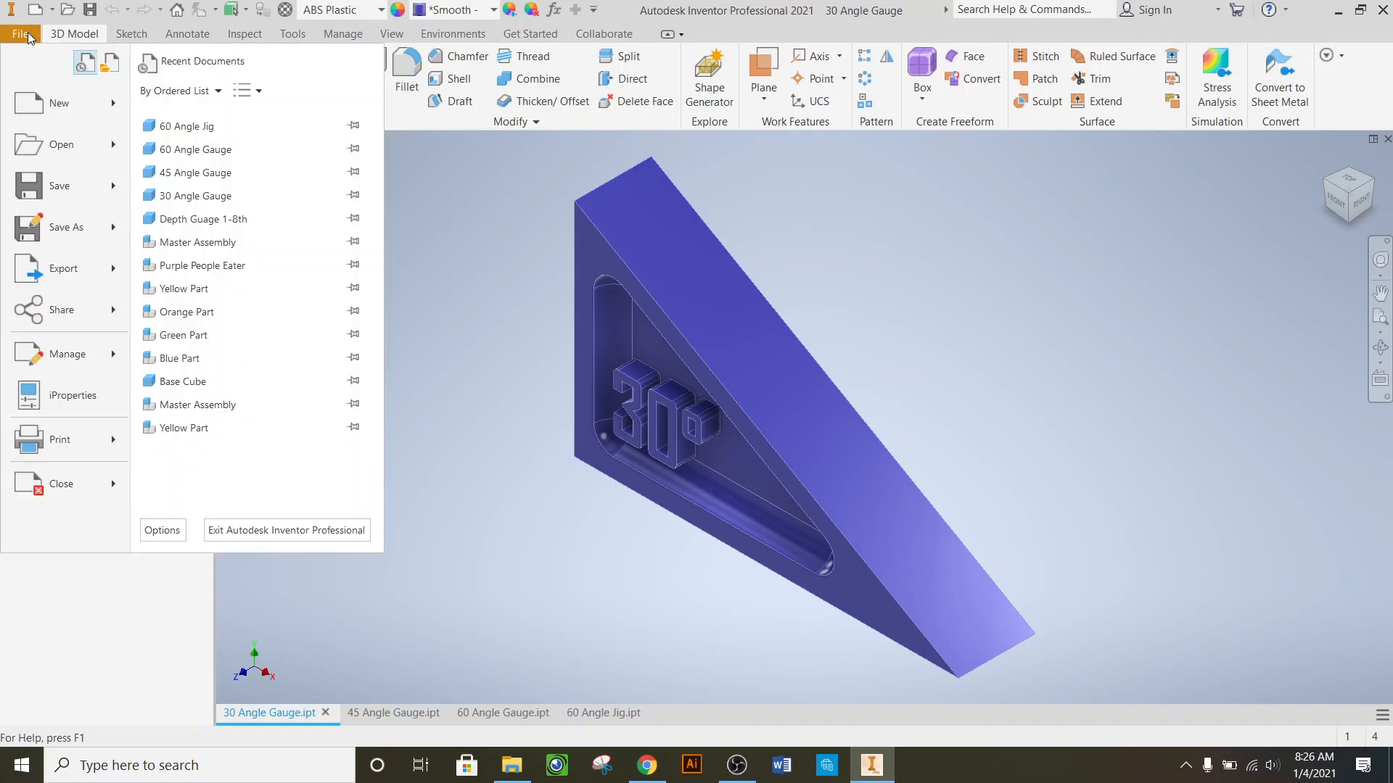
{"action": "left_click", "coordinate": [69, 145]}
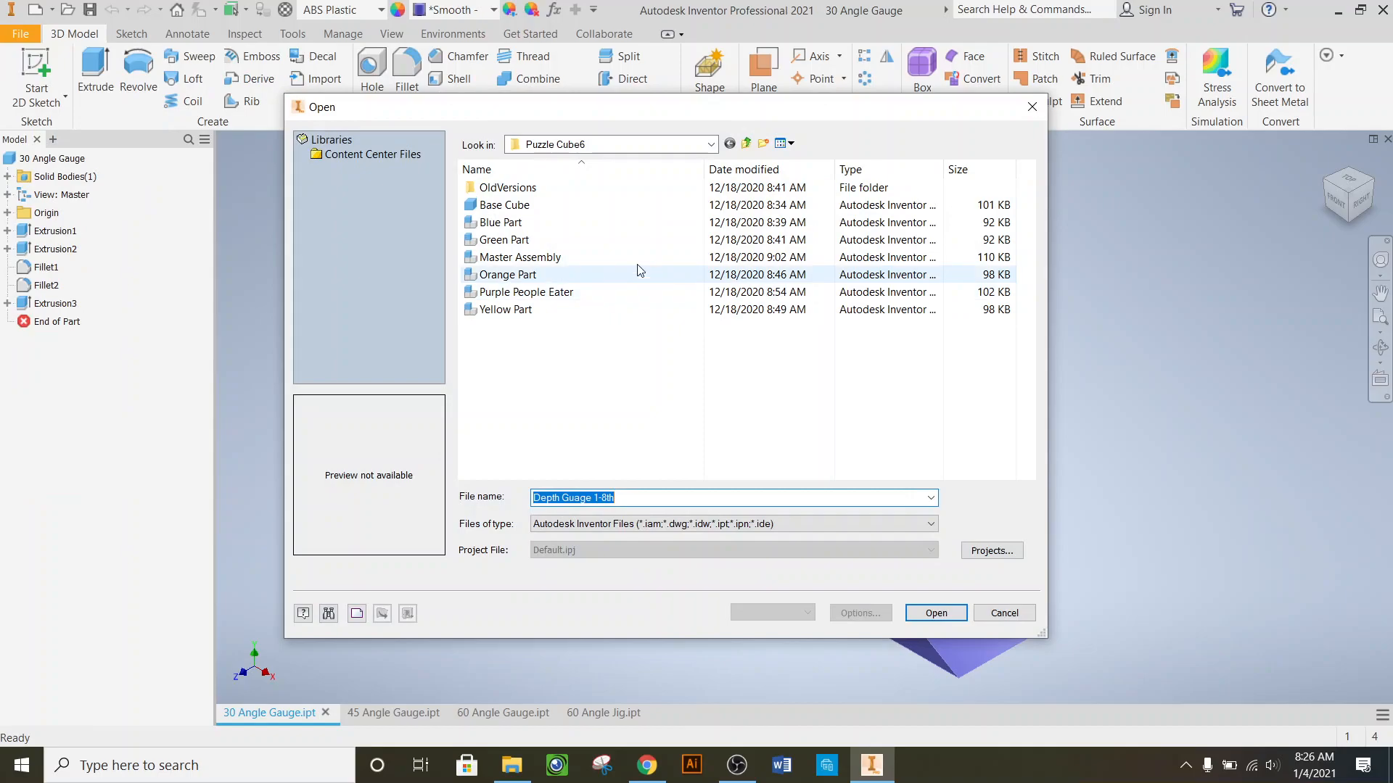
{"action": "left_click", "coordinate": [715, 143]}
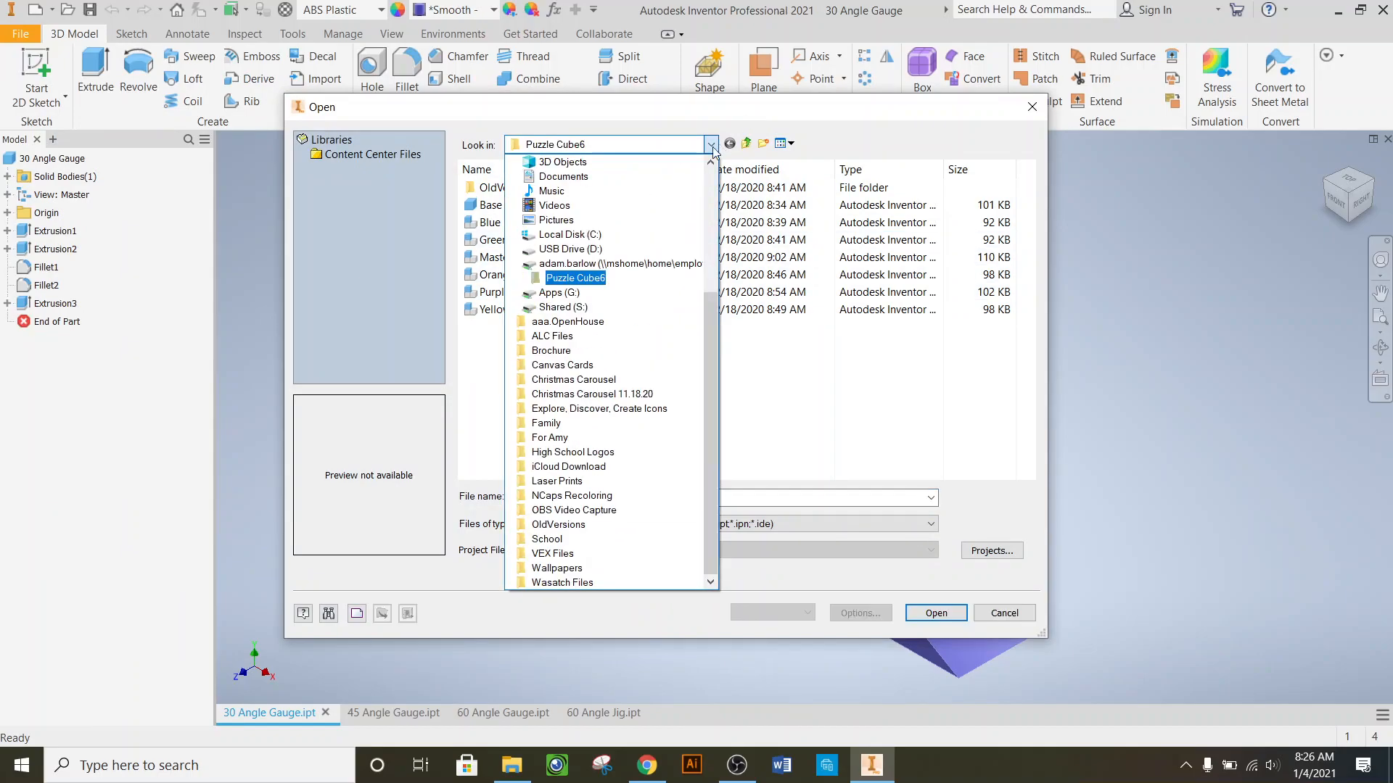
{"action": "scroll", "coordinate": [642, 304], "scroll_direction": "up", "scroll_amount": 1}
{"action": "scroll", "coordinate": [642, 310], "scroll_direction": "up", "scroll_amount": 1}
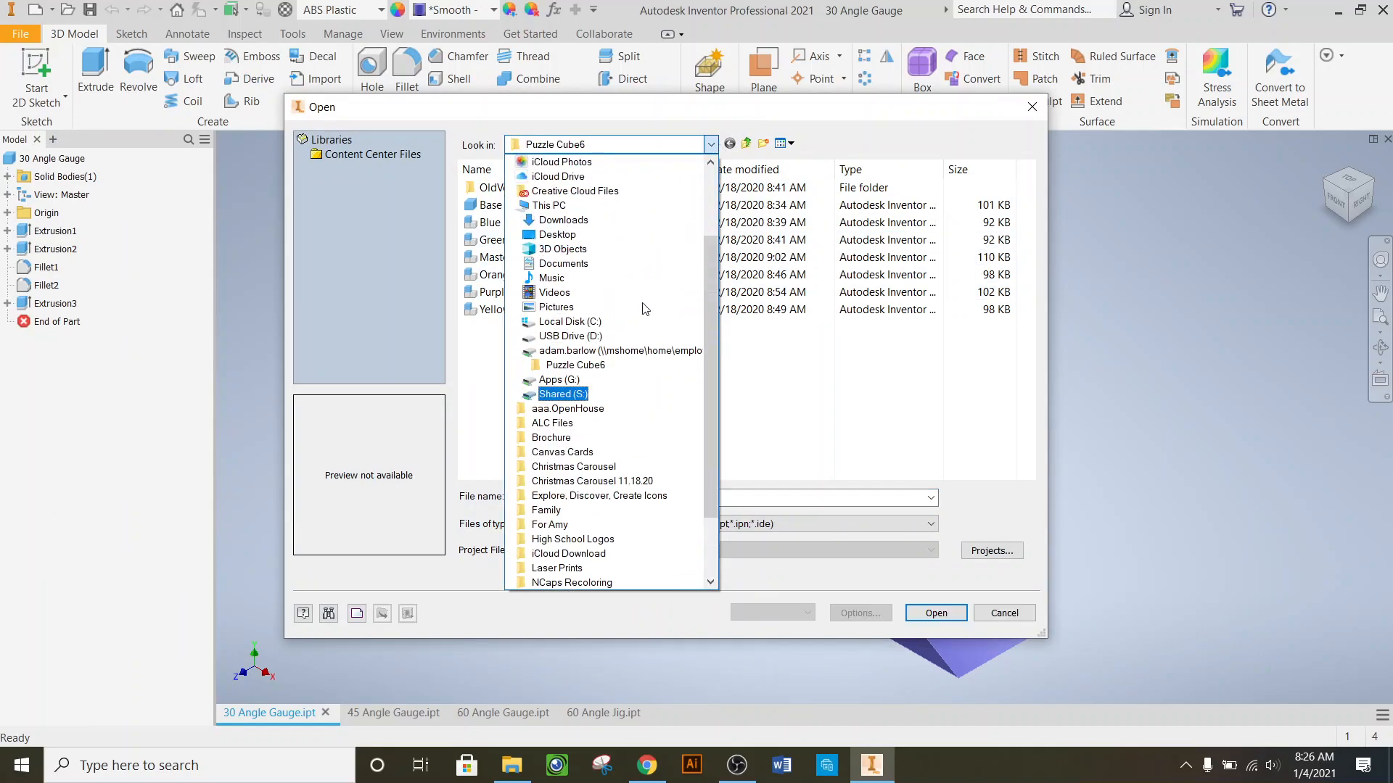
{"action": "left_click", "coordinate": [573, 220]}
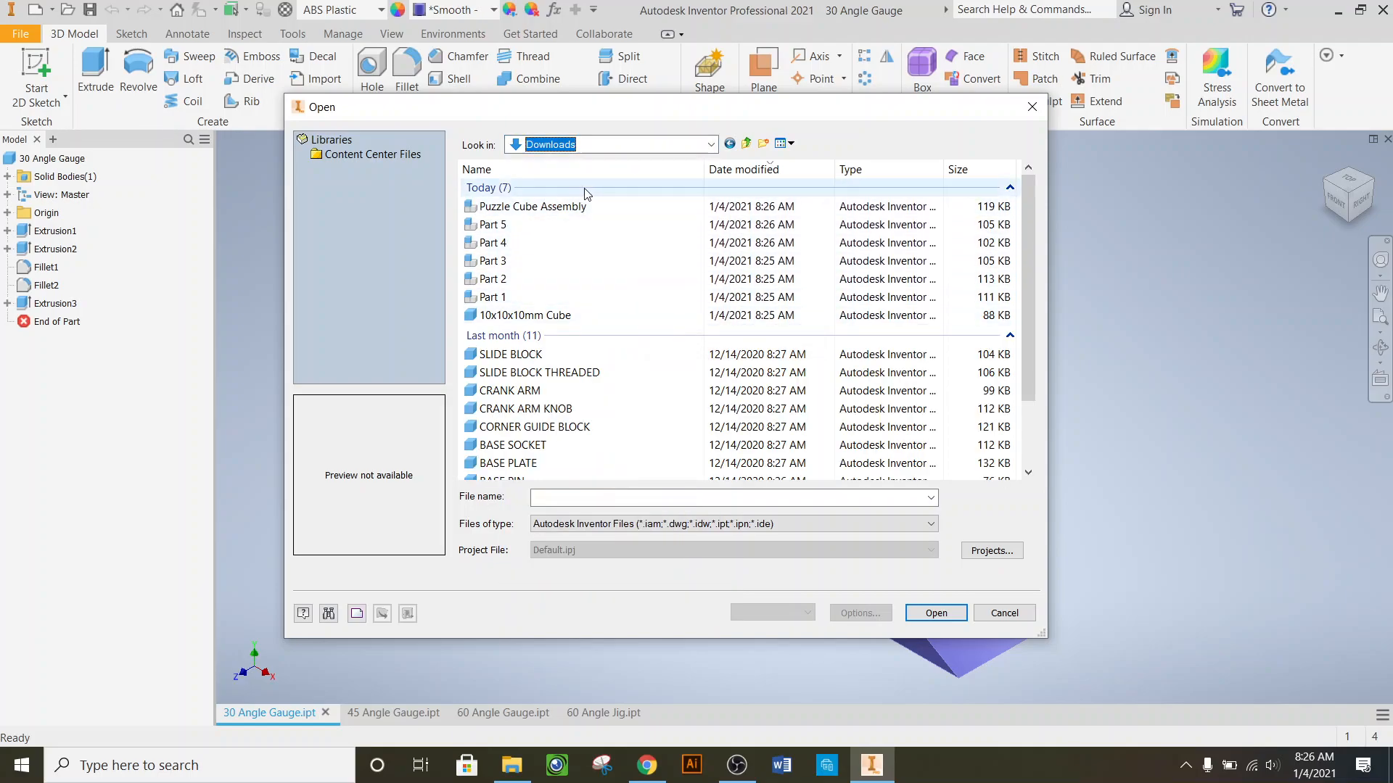
- Open Puzzle Cube Assembly from the date-sorted Downloads files and show it in the home isometric view
{"action": "left_click", "coordinate": [747, 171]}
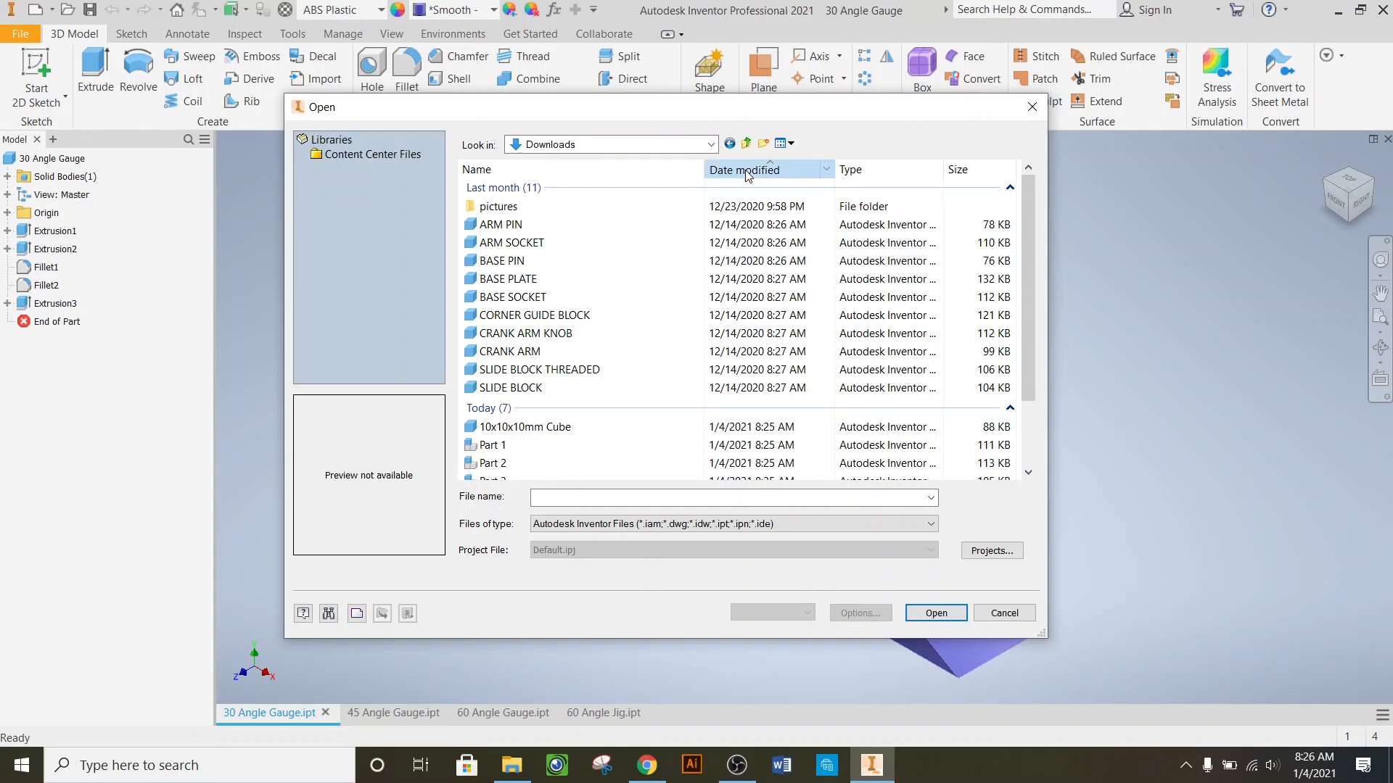
{"action": "left_click", "coordinate": [747, 171]}
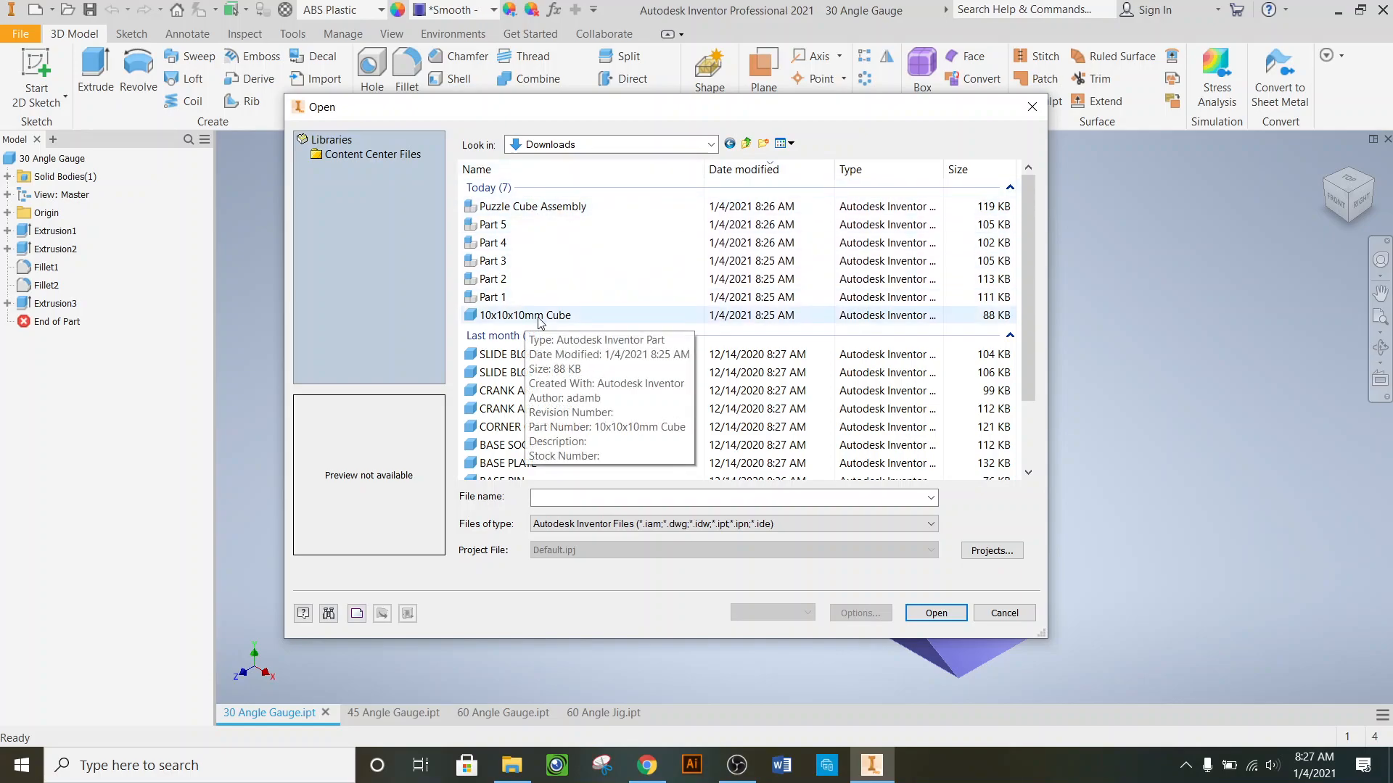
{"action": "left_click", "coordinate": [534, 208]}
{"action": "left_click", "coordinate": [940, 614]}
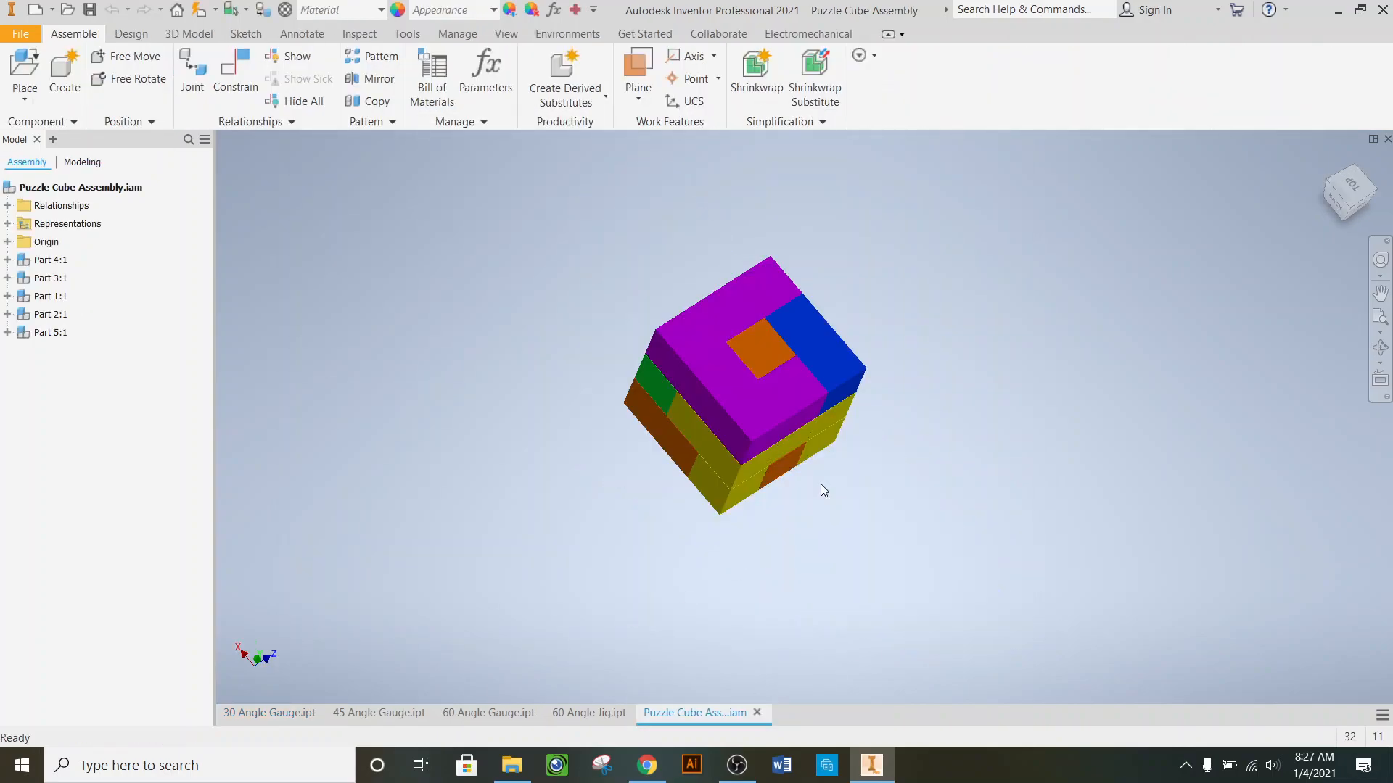
{"action": "left_click_drag", "start_coordinate": [1347, 206], "coordinate": [1326, 157]}
{"action": "left_click", "coordinate": [1324, 159]}
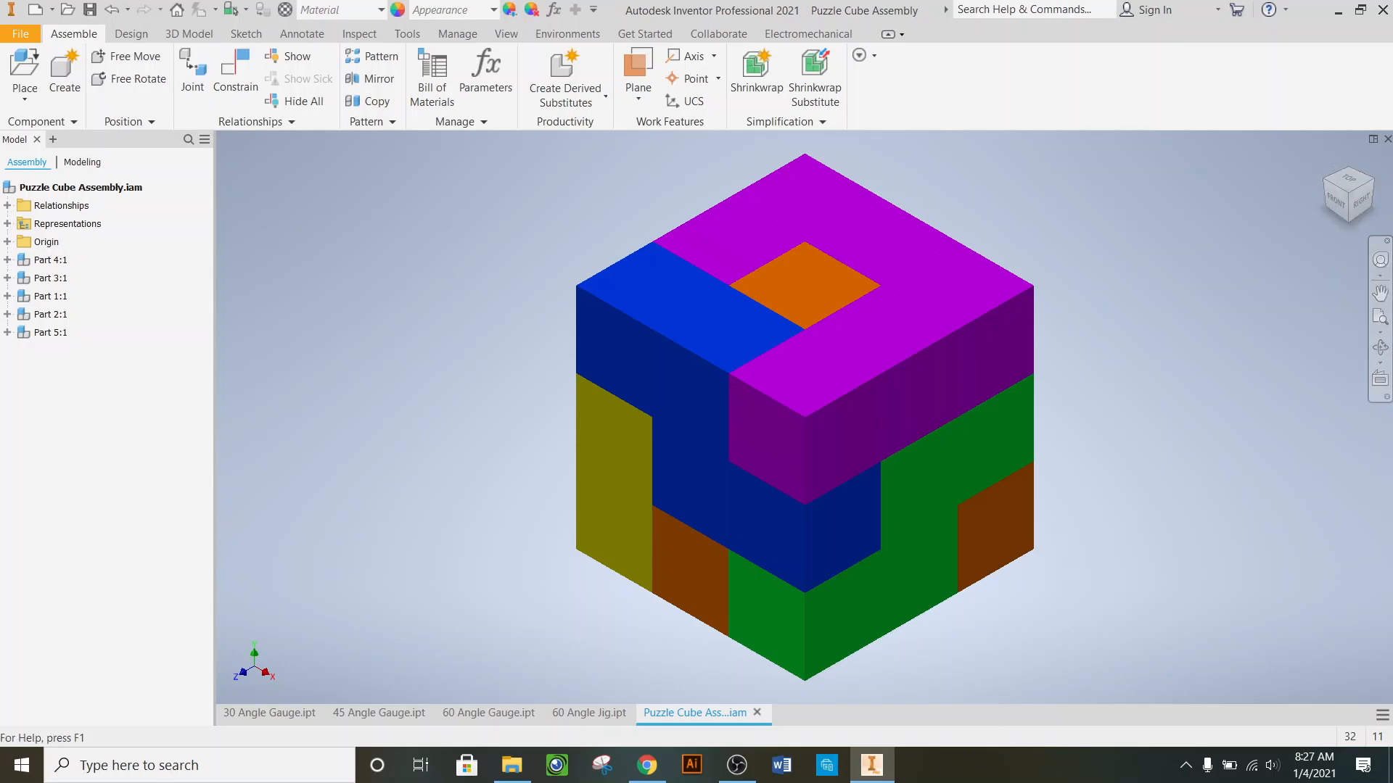
- Check in File Explorer that the puzzle cube part and assembly files are together in the Downloads folder
{"action": "left_click", "coordinate": [511, 765]}
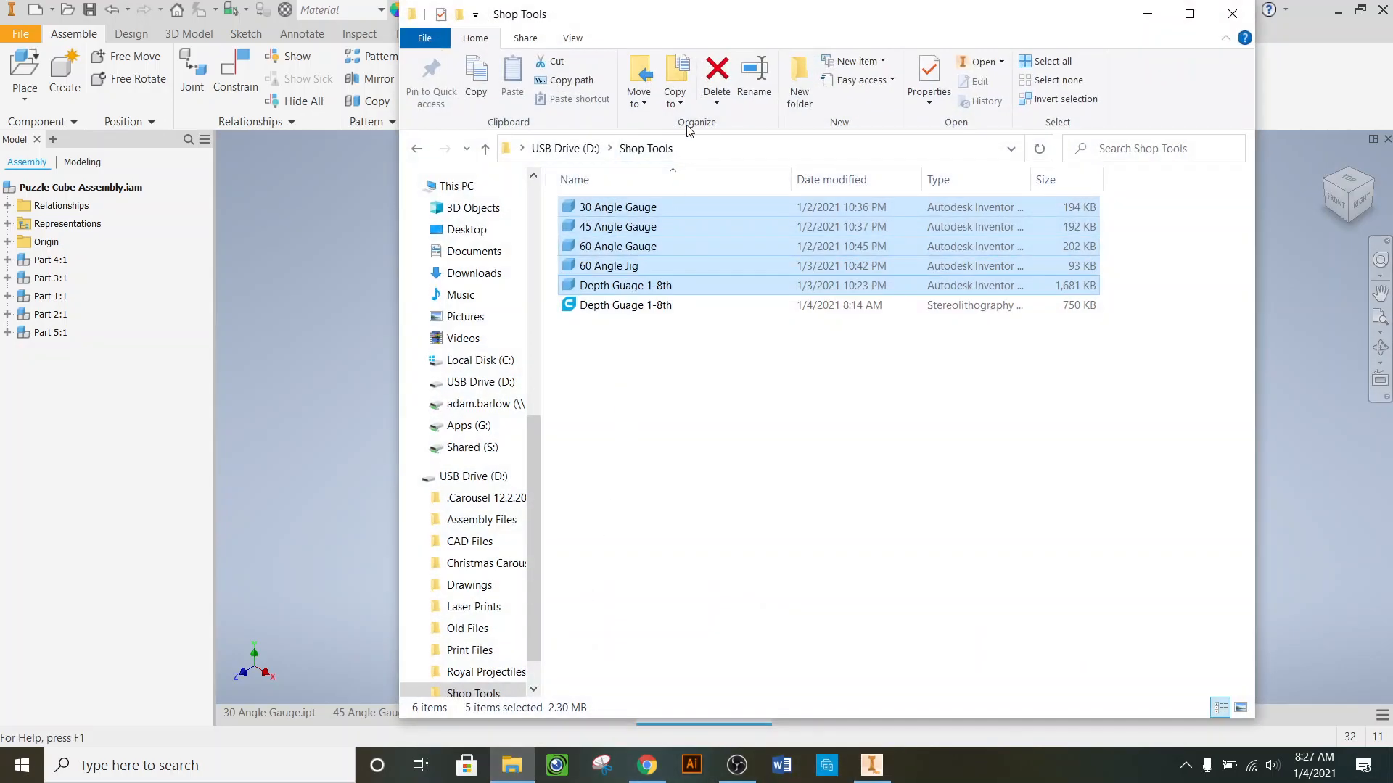
{"action": "left_click", "coordinate": [479, 273]}
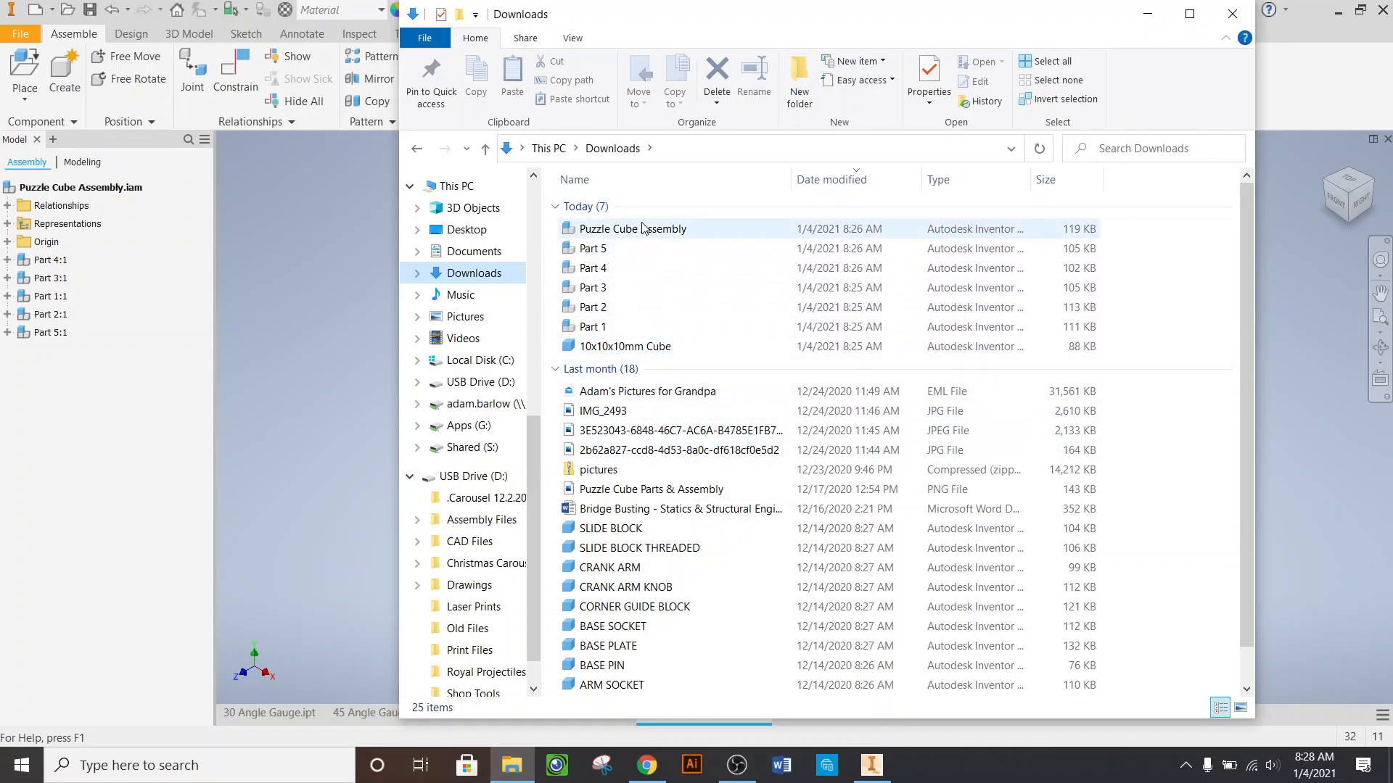
{"action": "mouse_move", "coordinate": [642, 228]}
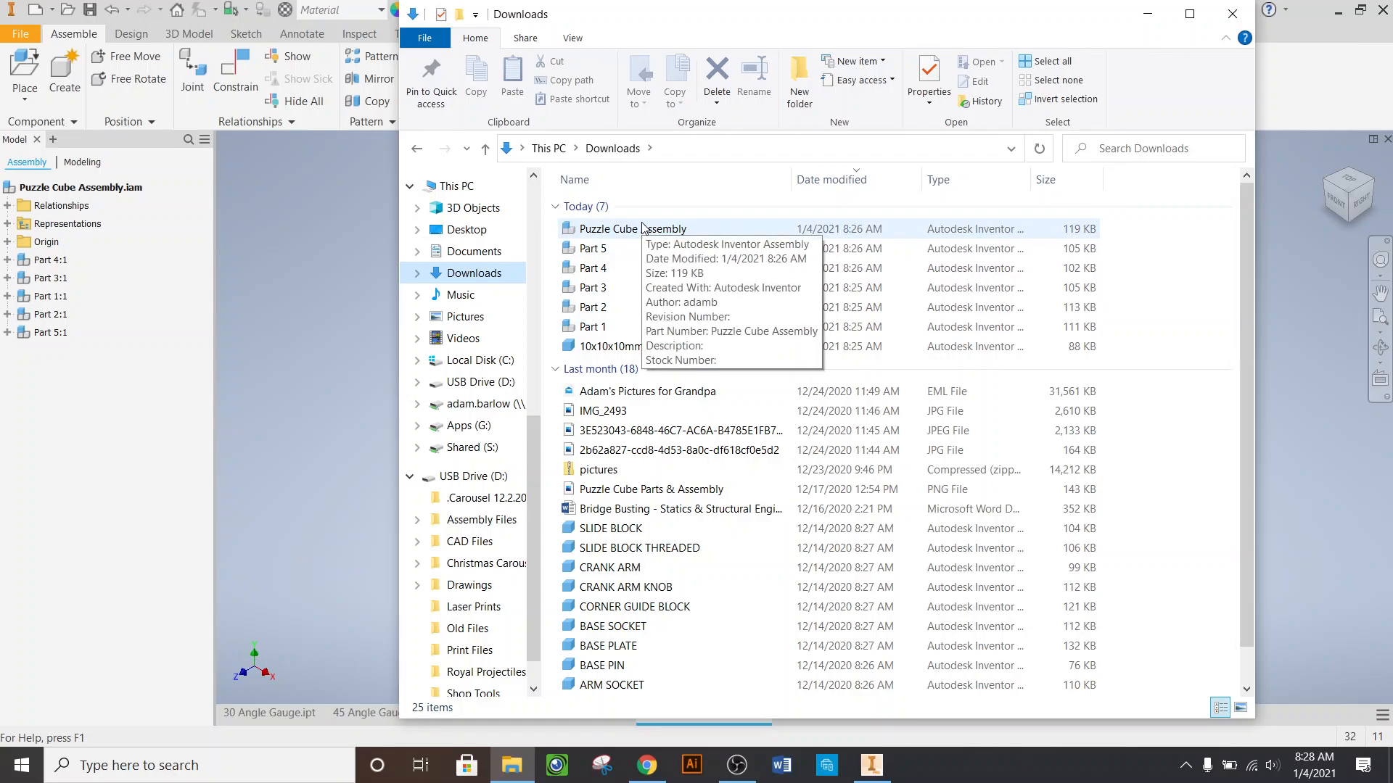
{"action": "left_click", "coordinate": [1148, 14]}
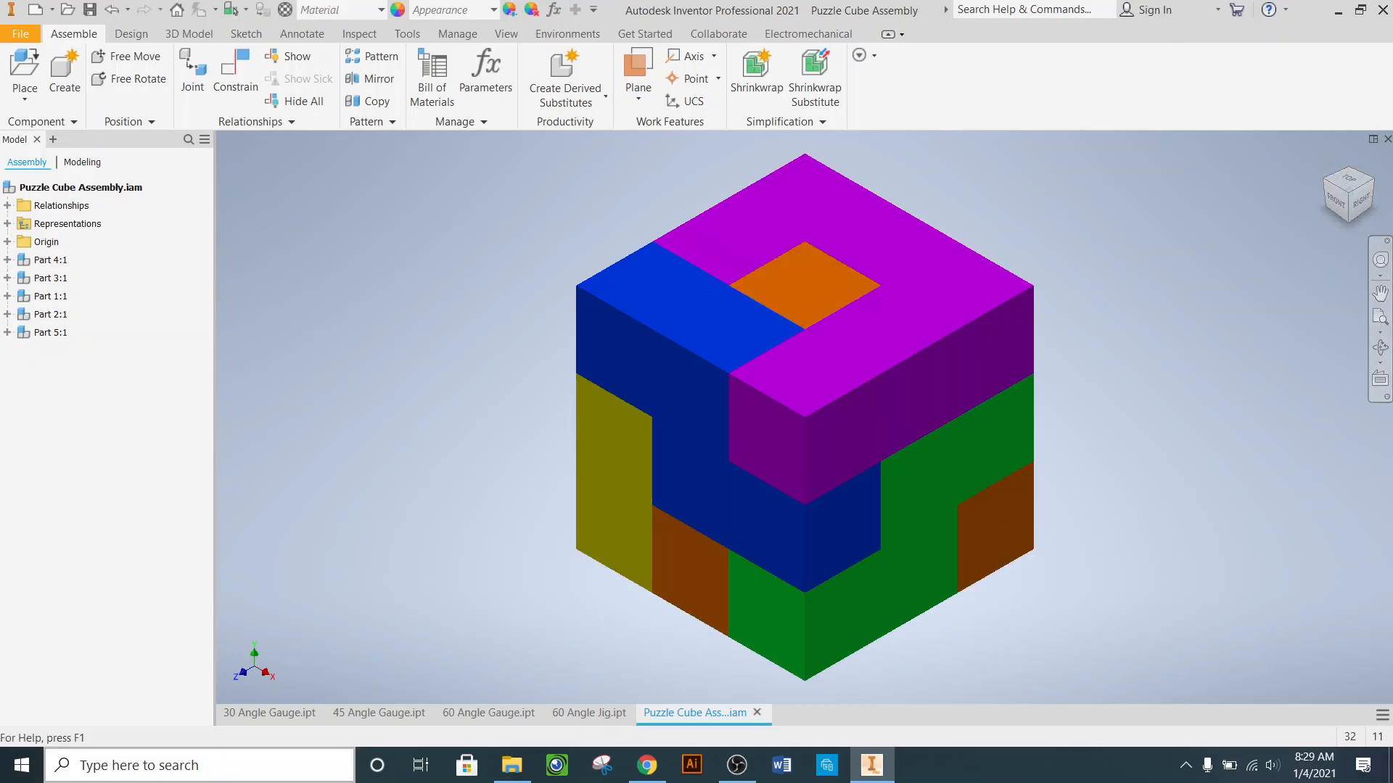
- Switch to the Canvas assignment in Chrome, download 10x10x10mm Cube.ipt from its file list, and close the file page
{"action": "left_click", "coordinate": [647, 765]}
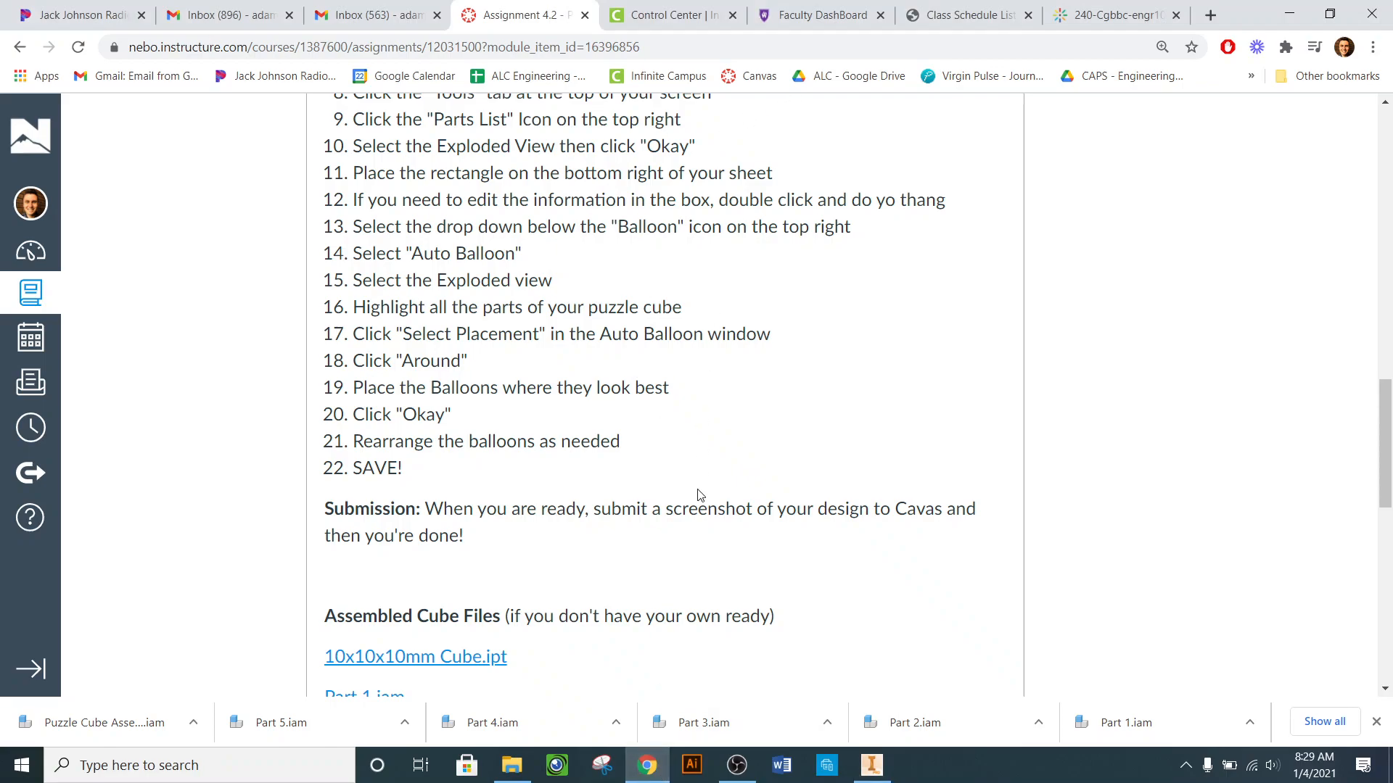
{"action": "scroll", "coordinate": [699, 496], "scroll_direction": "down", "scroll_amount": 5}
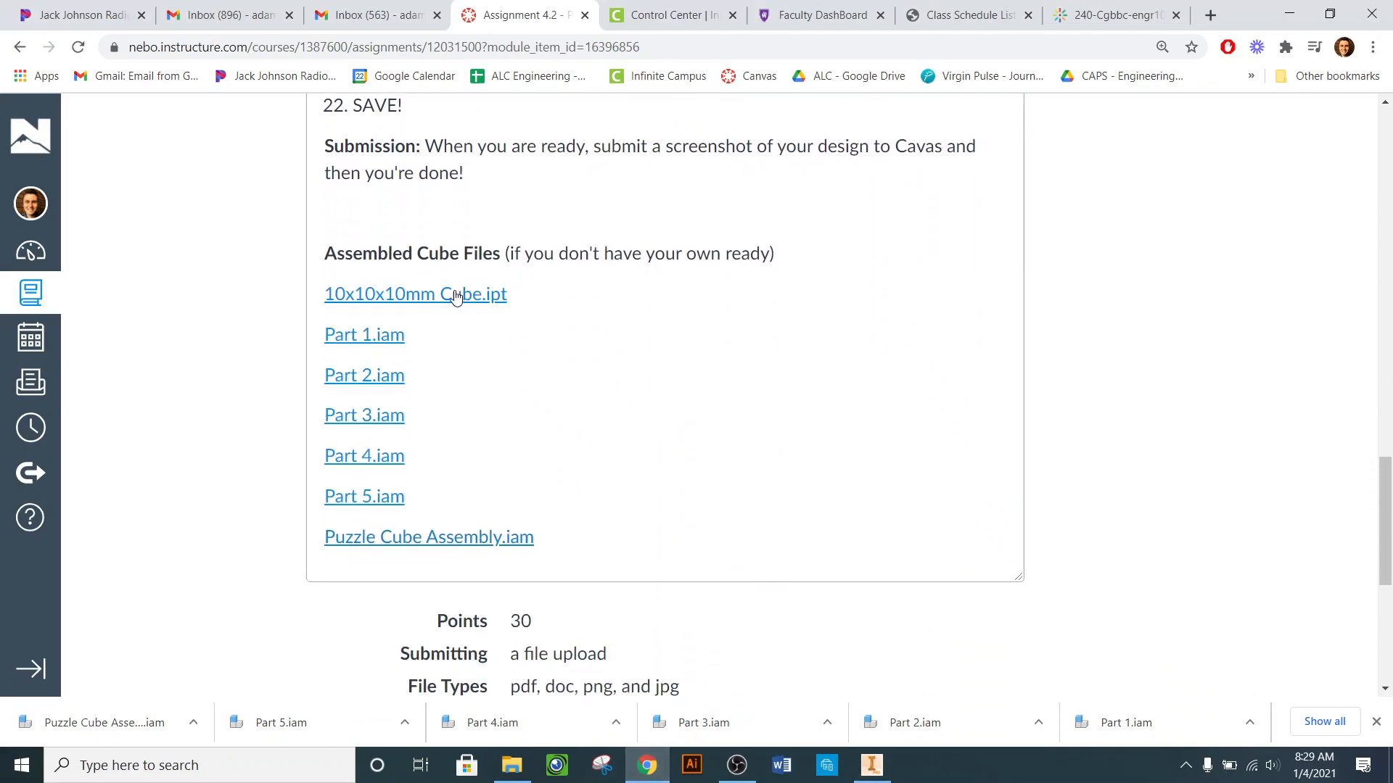
{"action": "left_click", "coordinate": [380, 299]}
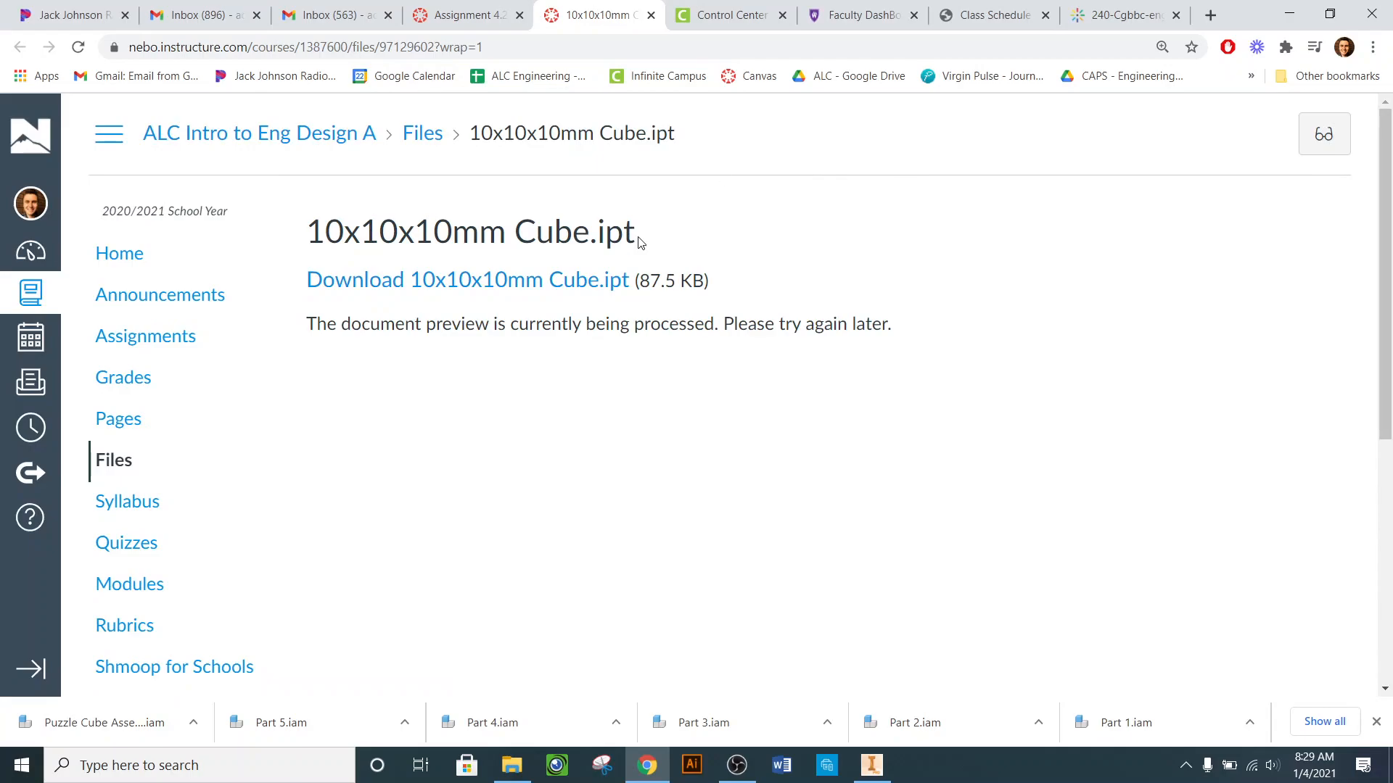
{"action": "left_click", "coordinate": [527, 283]}
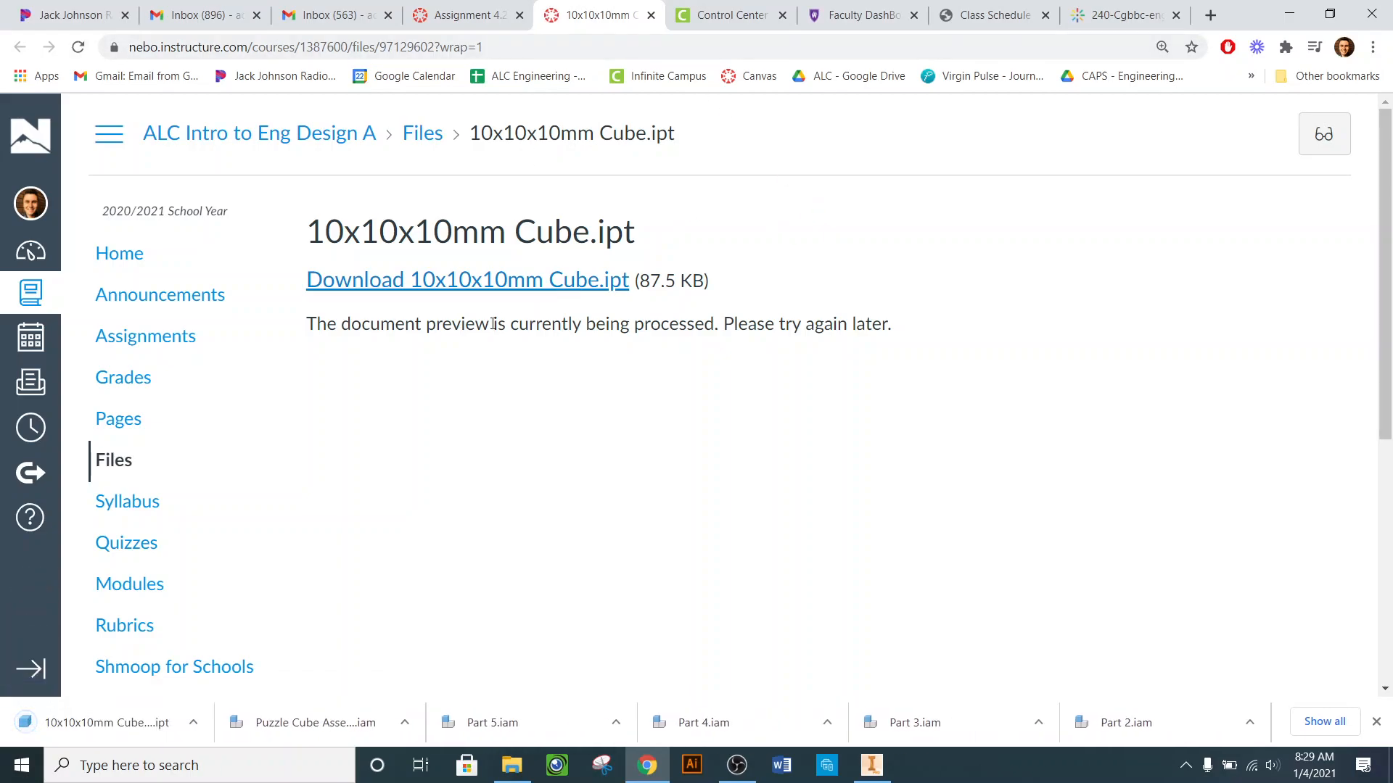
{"action": "left_click", "coordinate": [650, 15]}
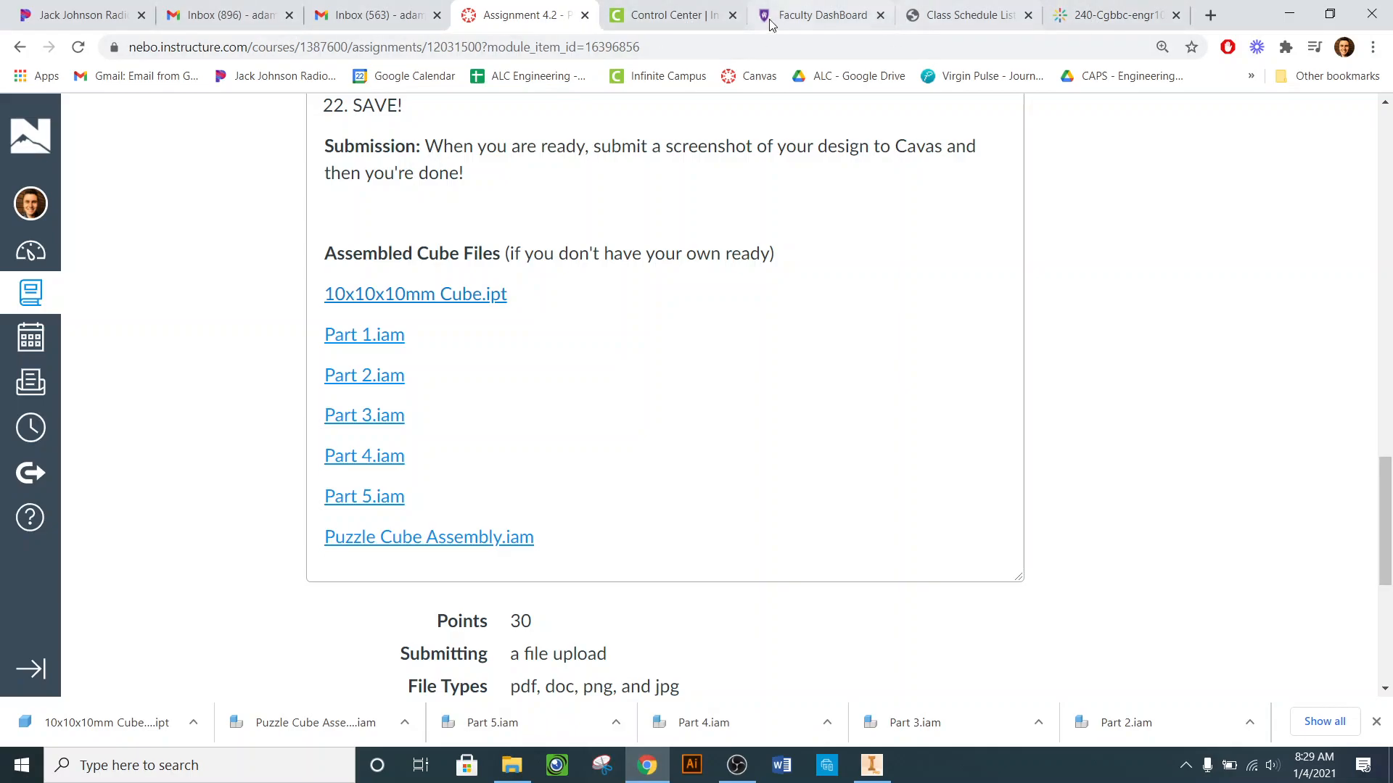
- Switch back to Inventor and create a new Presentation file
{"action": "left_click", "coordinate": [872, 765]}
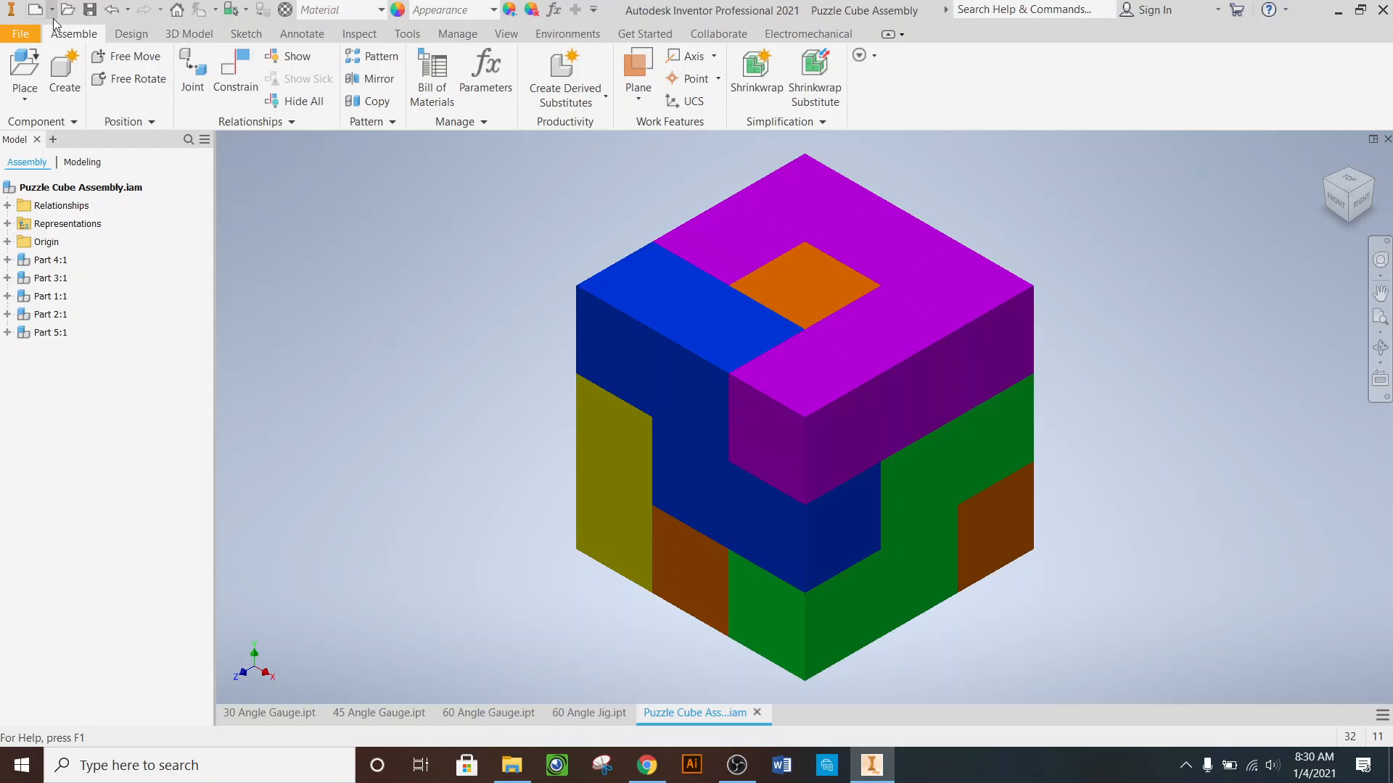
{"action": "left_click", "coordinate": [27, 36]}
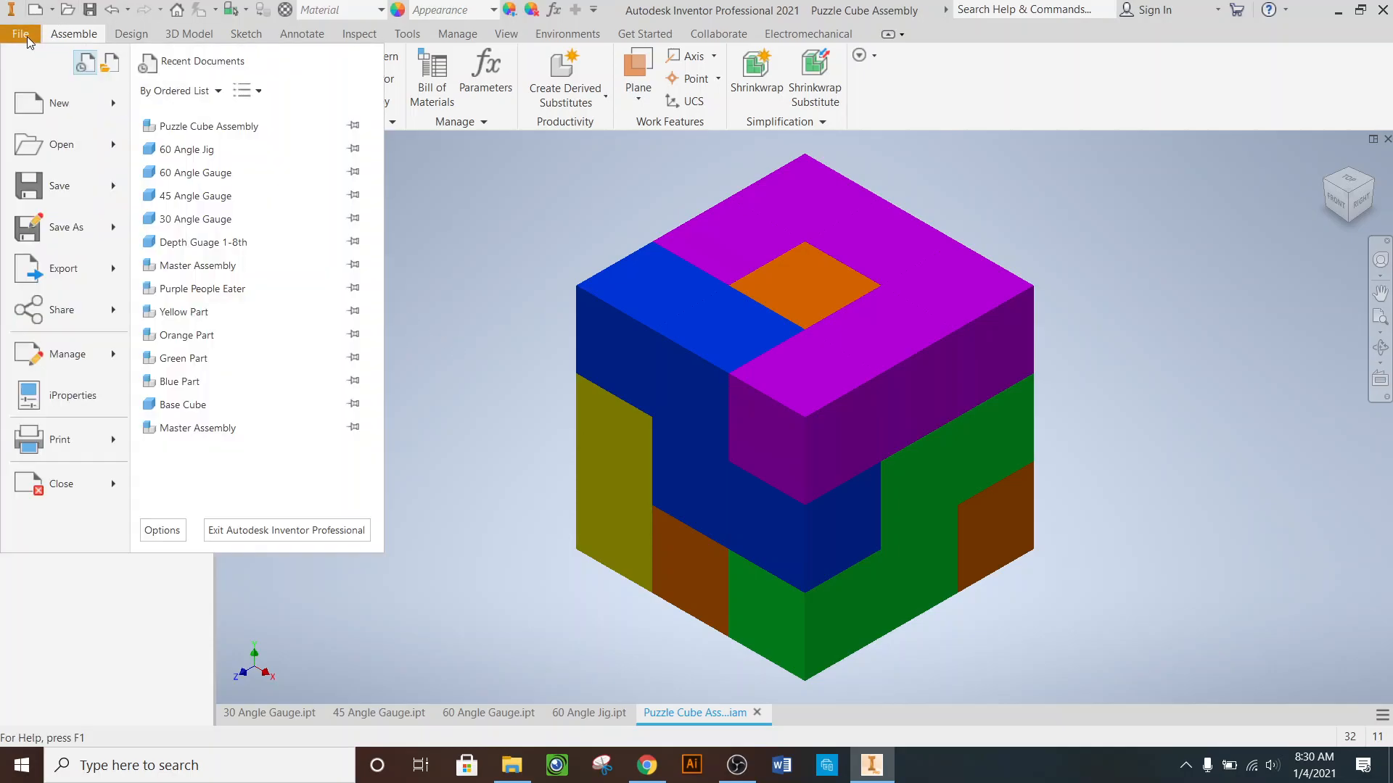
{"action": "mouse_move", "coordinate": [47, 114]}
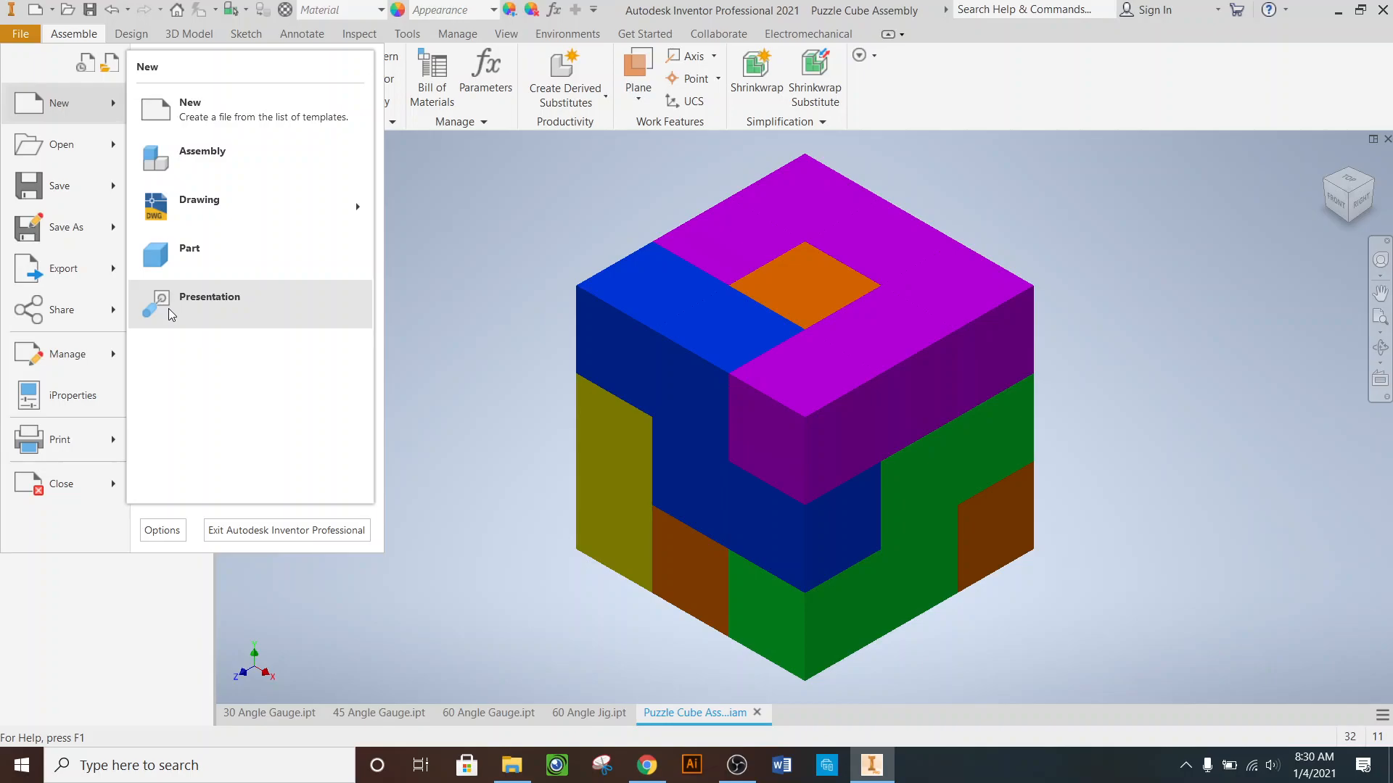
{"action": "left_click", "coordinate": [202, 309]}
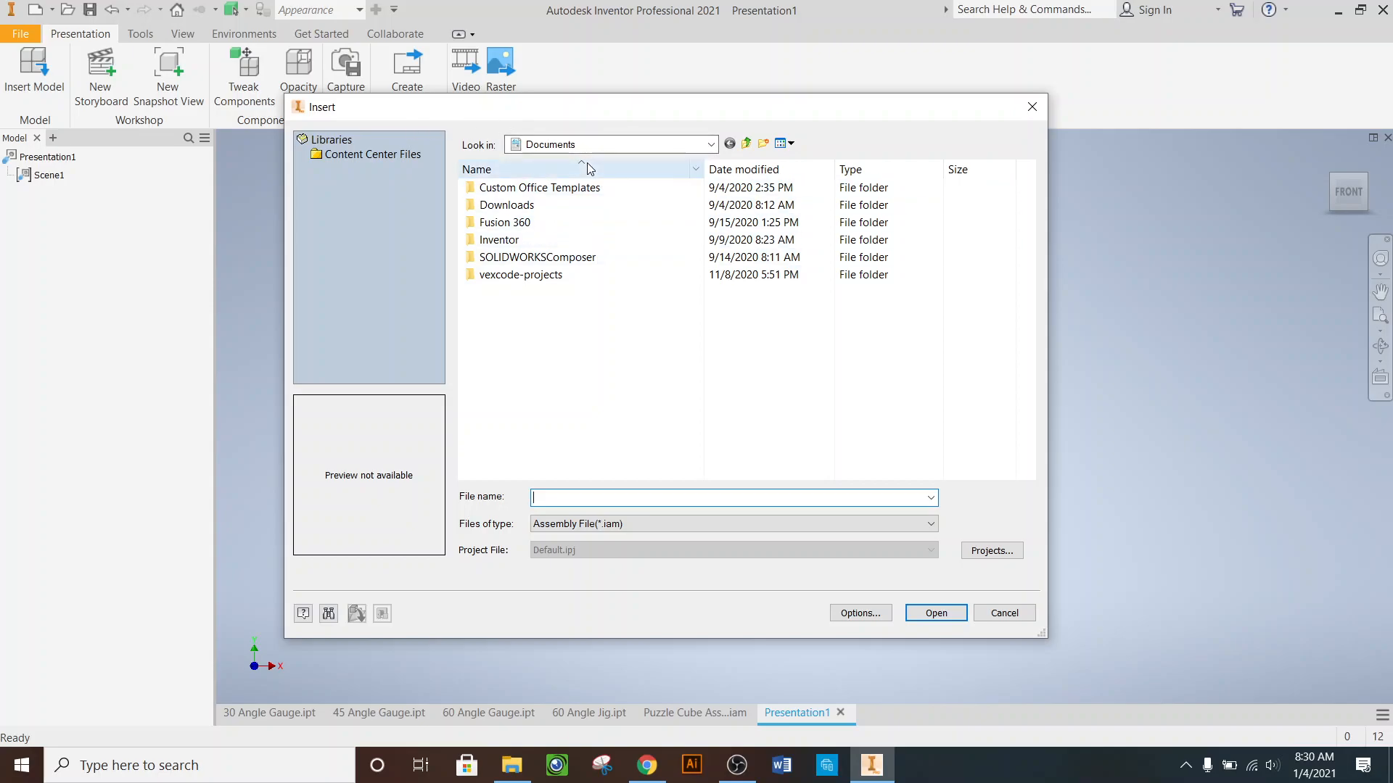
- Insert Puzzle Cube Assembly from the Downloads folder as the presentation's model
{"action": "left_click", "coordinate": [573, 145]}
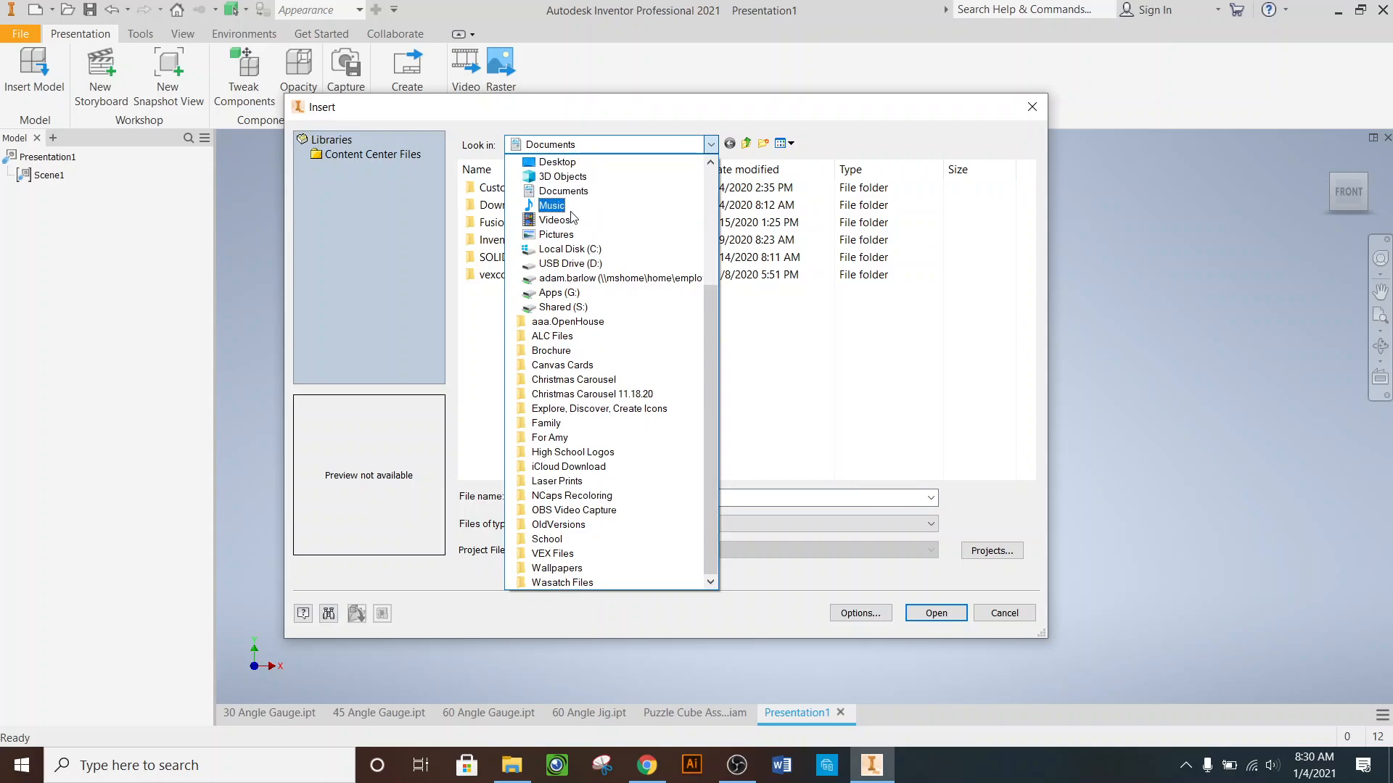
{"action": "scroll", "coordinate": [580, 279], "scroll_direction": "up", "scroll_amount": 1}
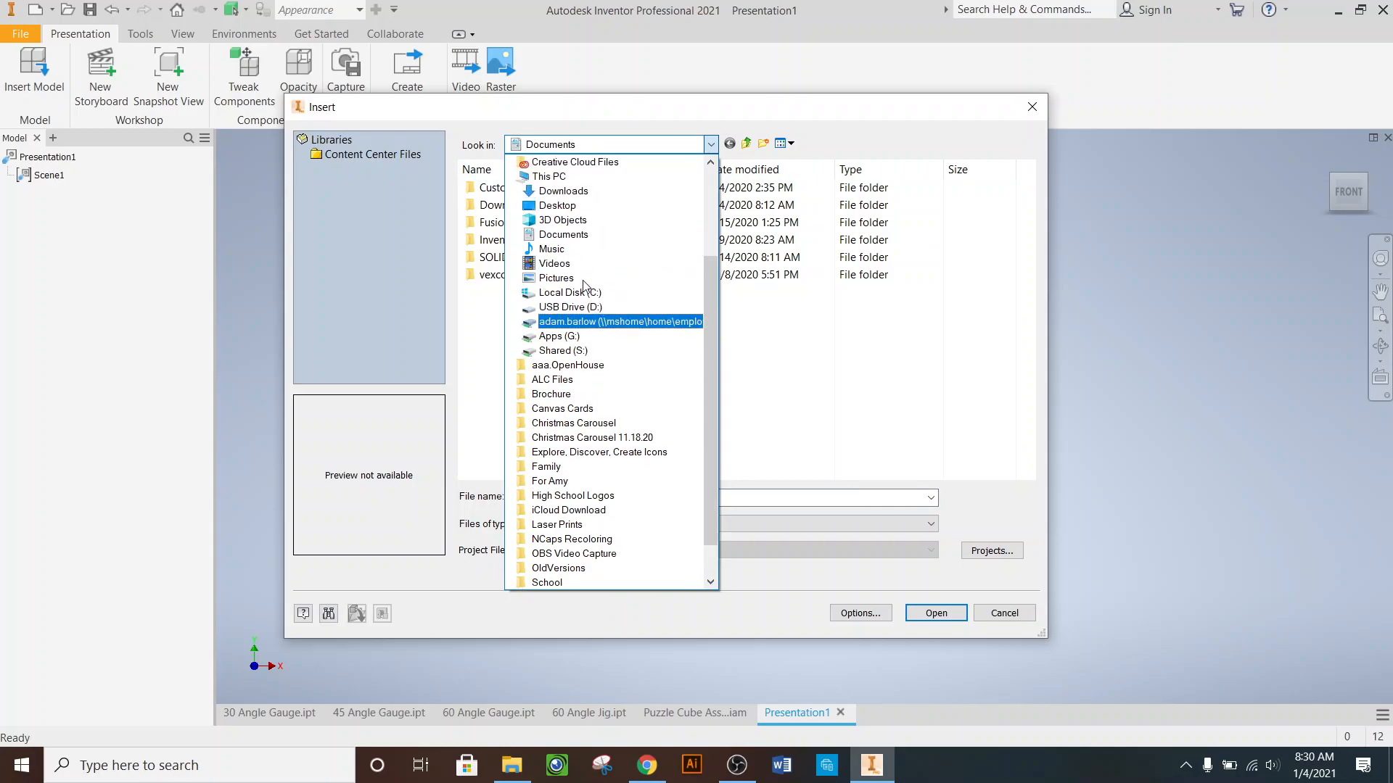
{"action": "left_click", "coordinate": [560, 188]}
{"action": "left_click", "coordinate": [553, 210]}
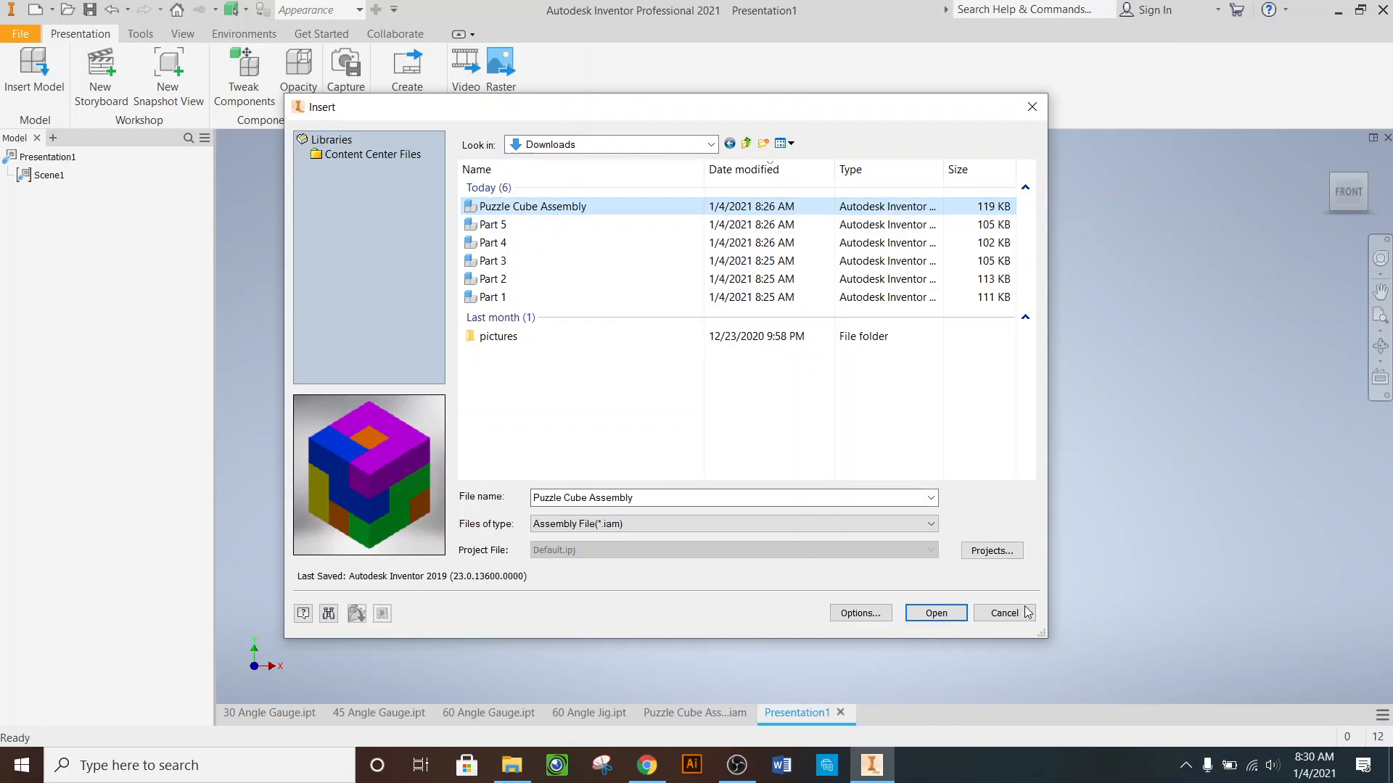
{"action": "left_click", "coordinate": [943, 613]}
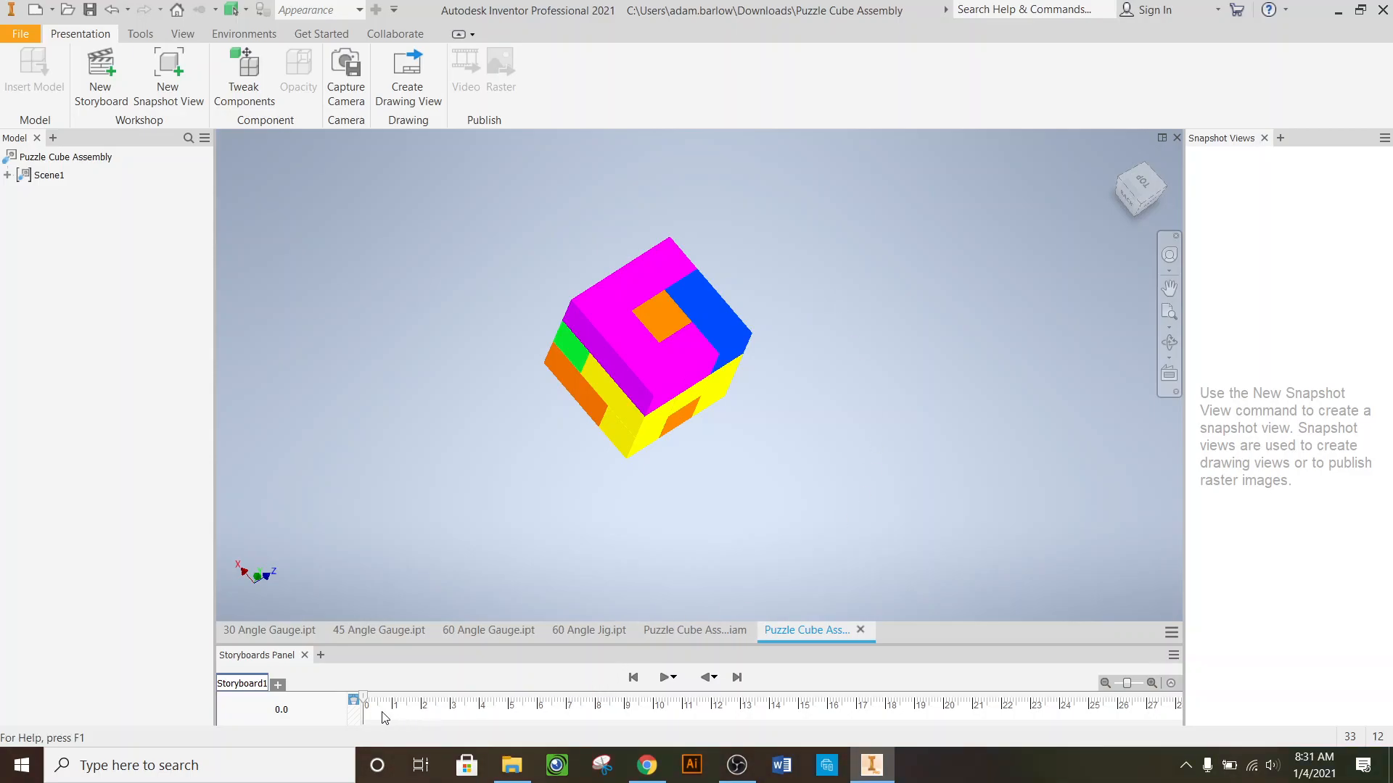
- Move the storyboard playhead back to the scratch zone before 0 and show the cube in the home view
{"action": "left_click_drag", "start_coordinate": [367, 708], "coordinate": [299, 722]}
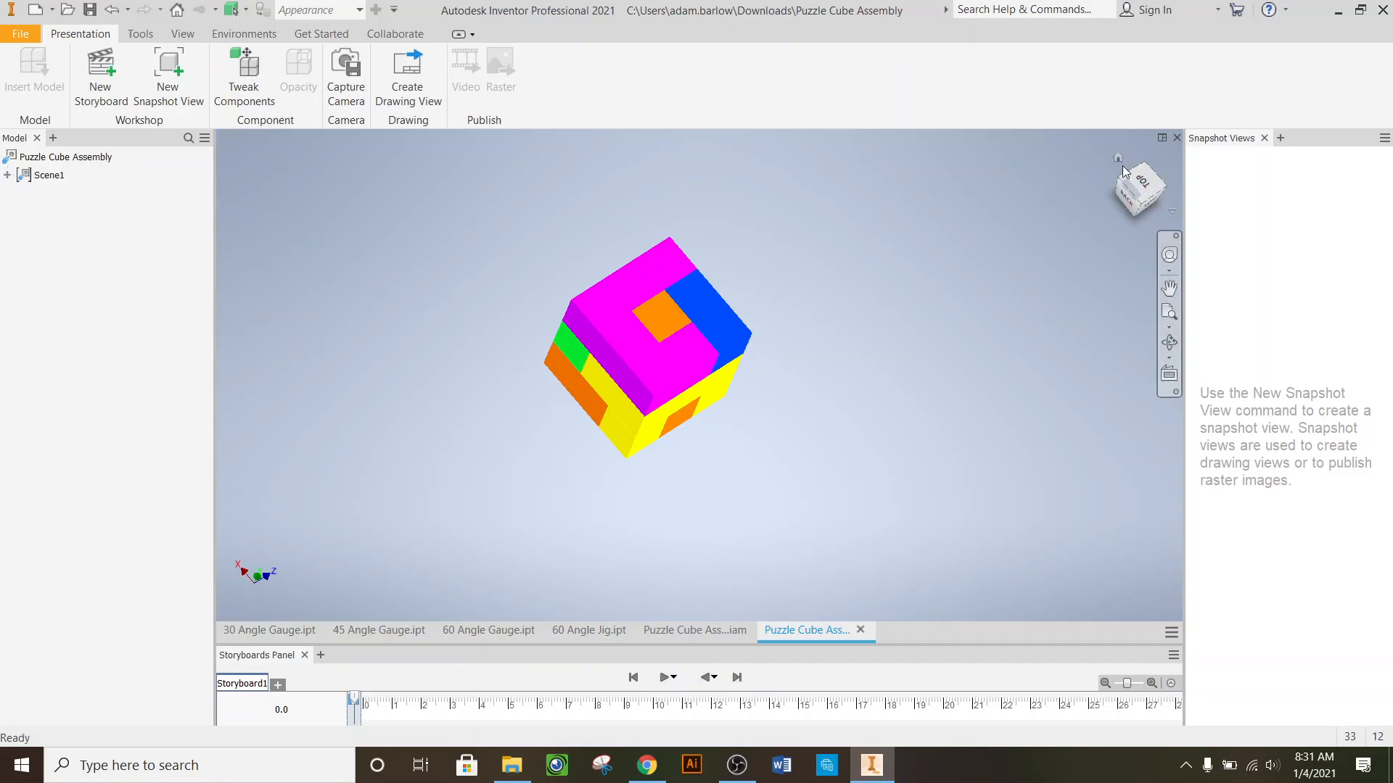
{"action": "left_click", "coordinate": [1119, 159]}
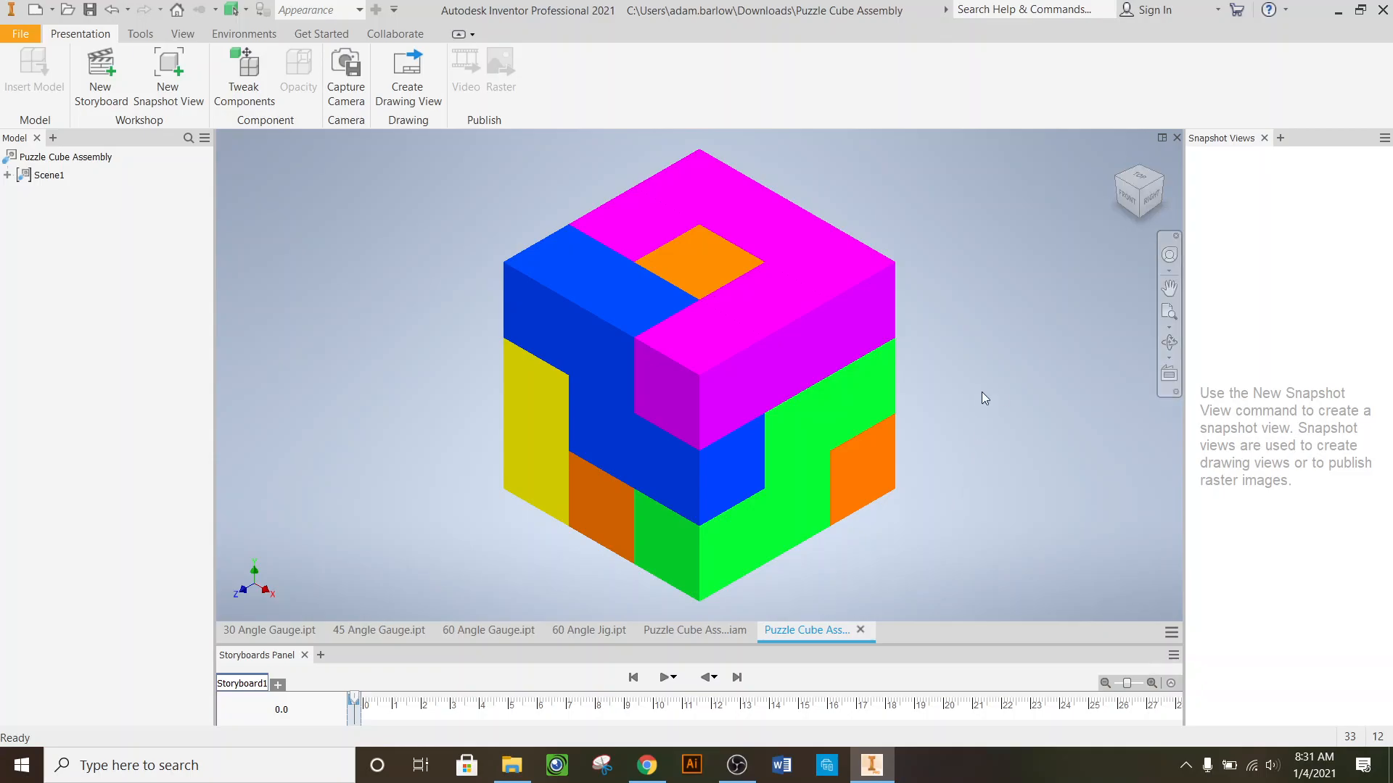
{"action": "scroll", "coordinate": [716, 419], "scroll_direction": "down", "scroll_amount": 3}
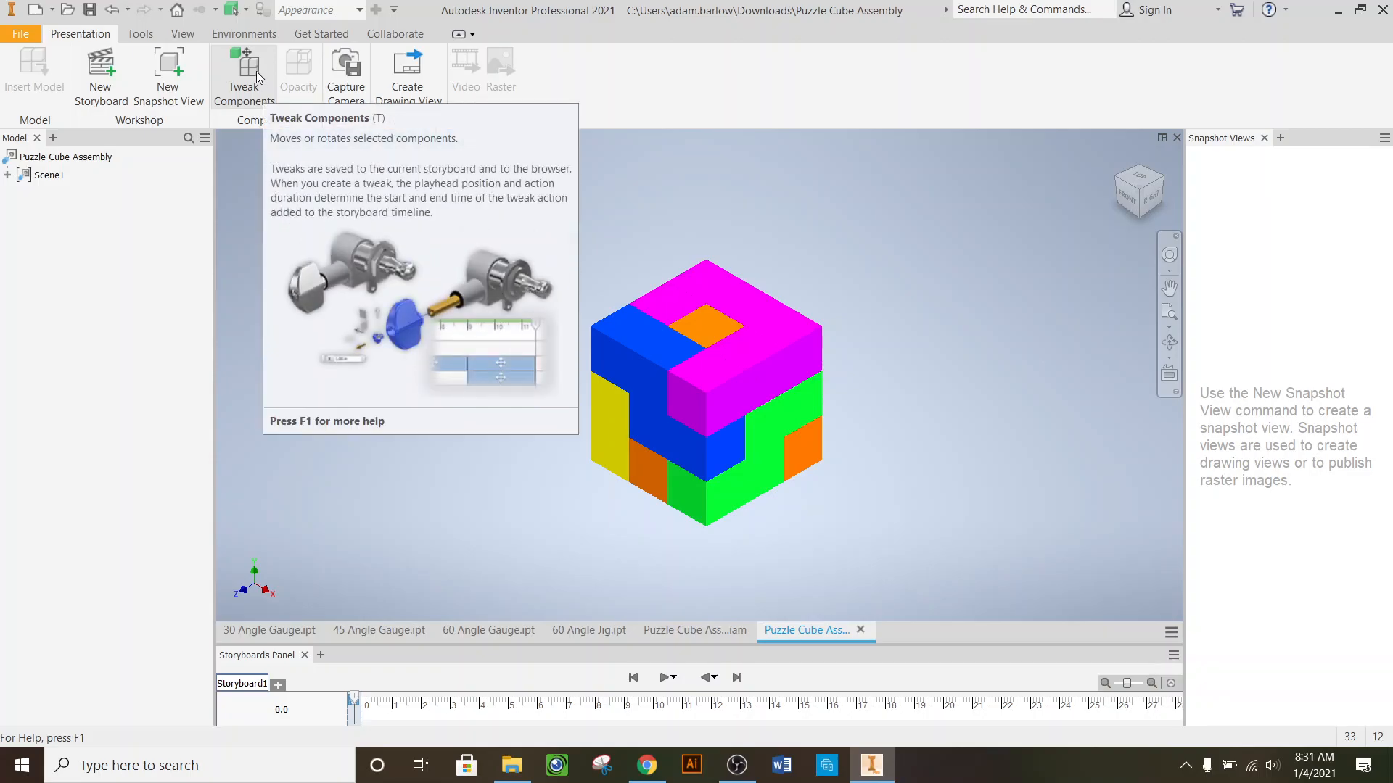
- Increase the pointer size slightly in the Windows Mouse pointer settings and return to the Inventor presentation
{"action": "left_click", "coordinate": [247, 764]}
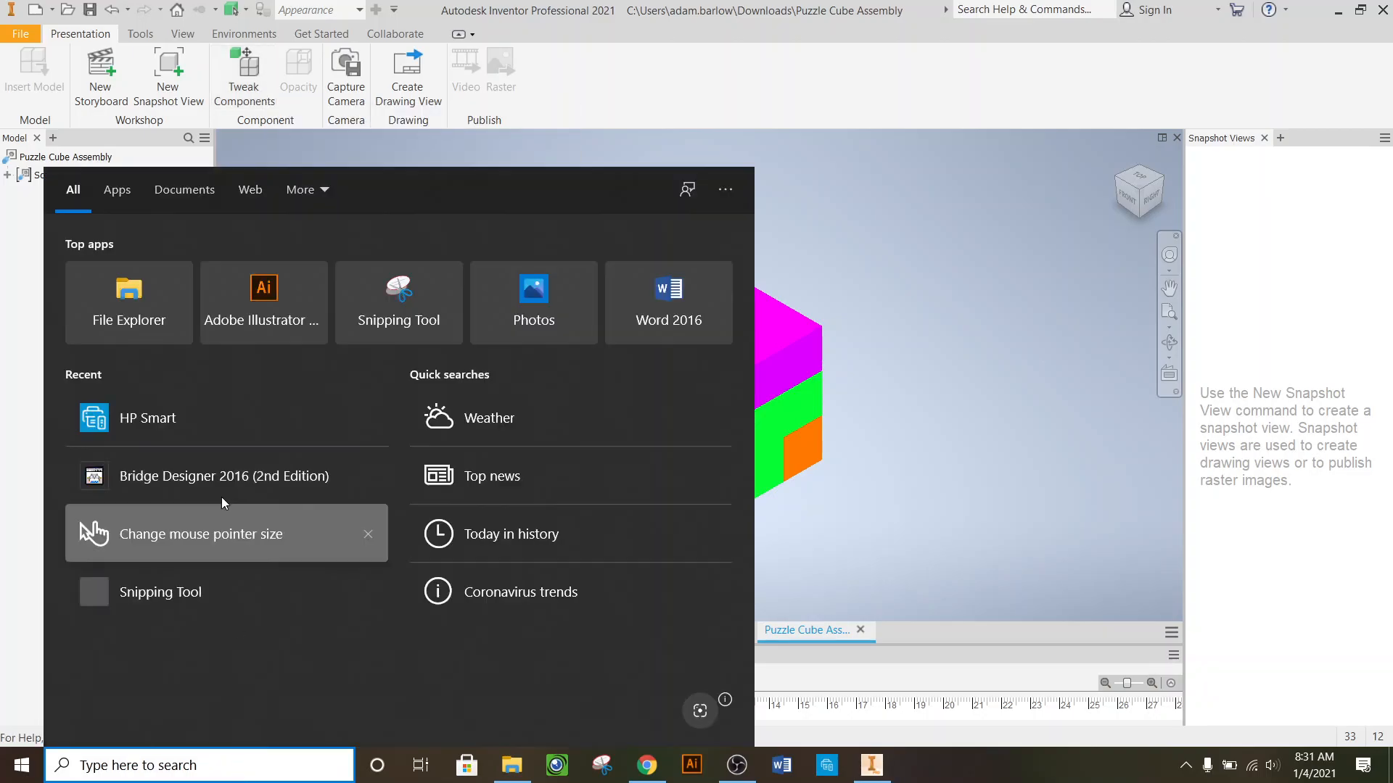
{"action": "left_click_drag", "start_coordinate": [342, 244], "coordinate": [389, 252]}
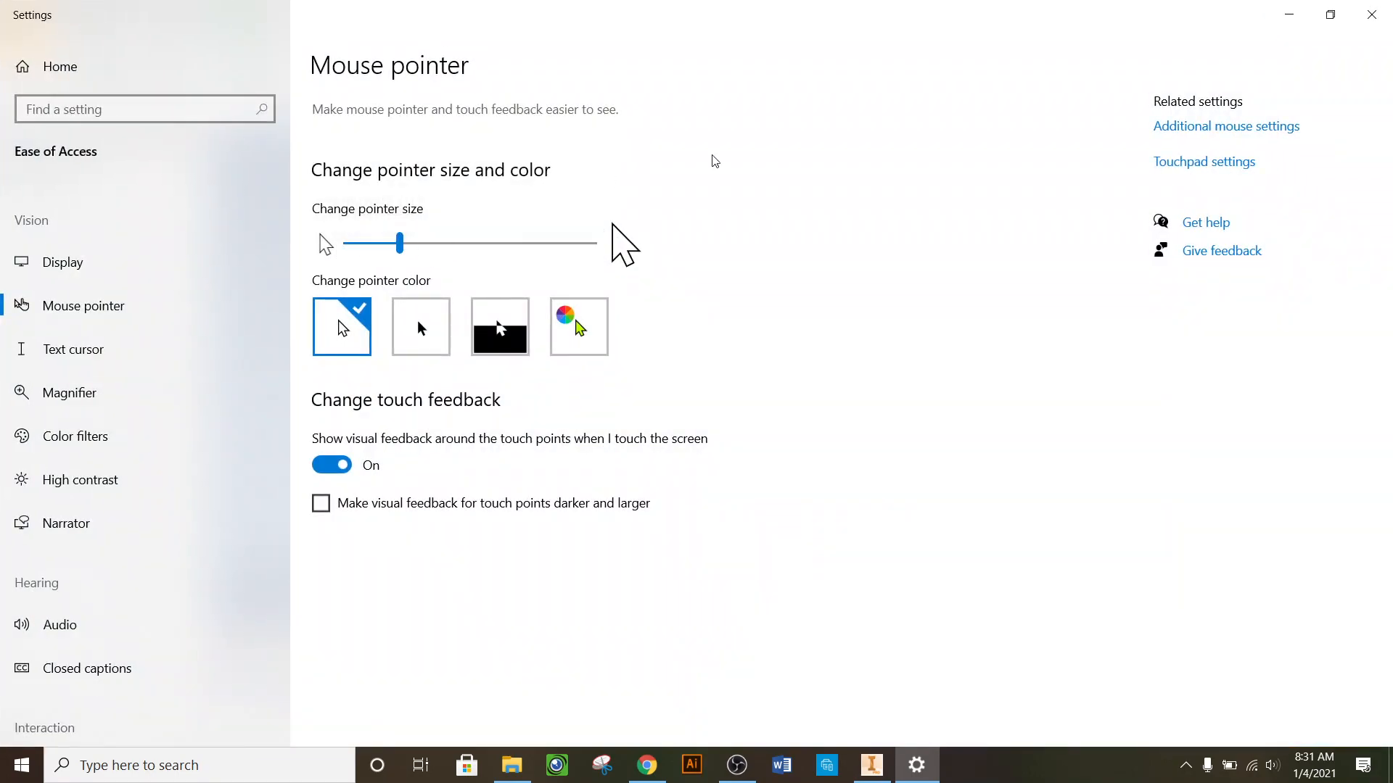
{"action": "left_click", "coordinate": [1289, 14]}
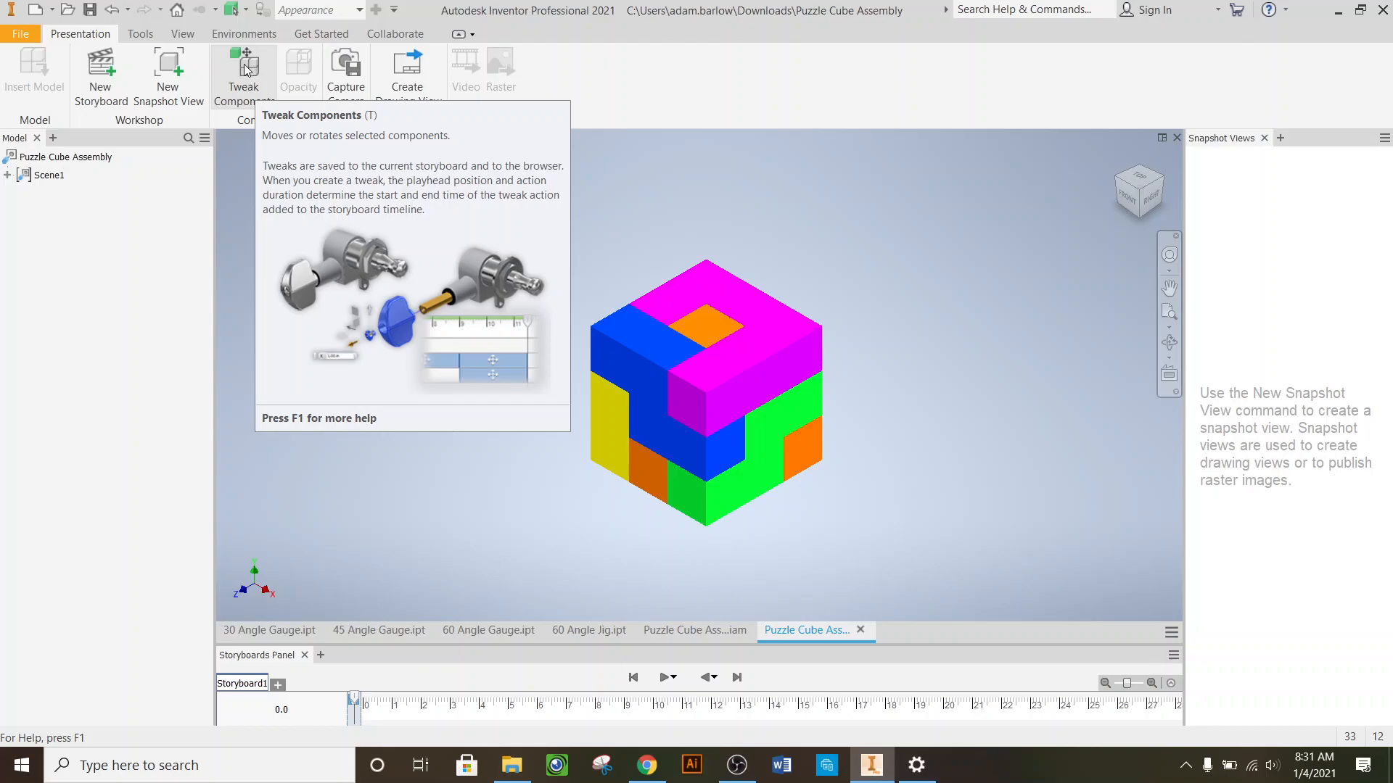
{"action": "left_click", "coordinate": [244, 77]}
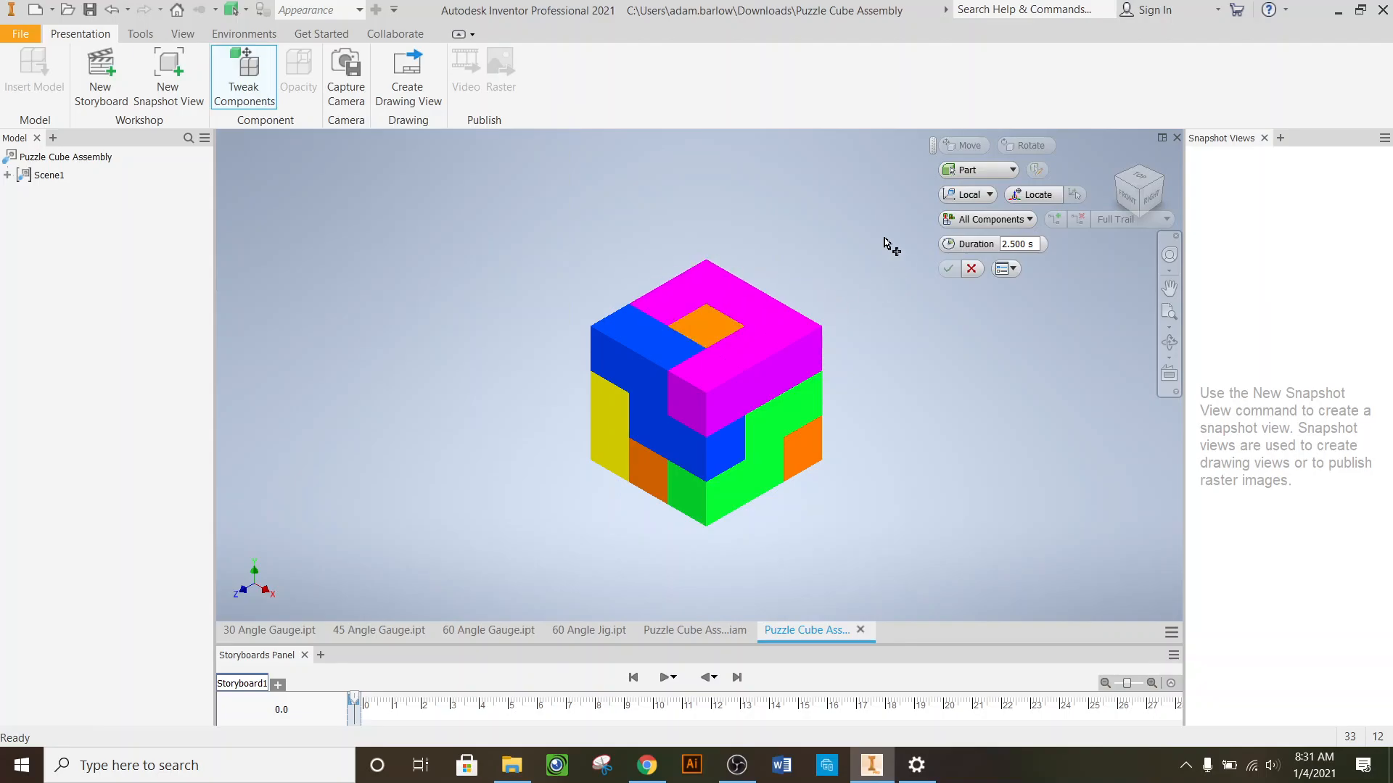
{"action": "left_click", "coordinate": [799, 329]}
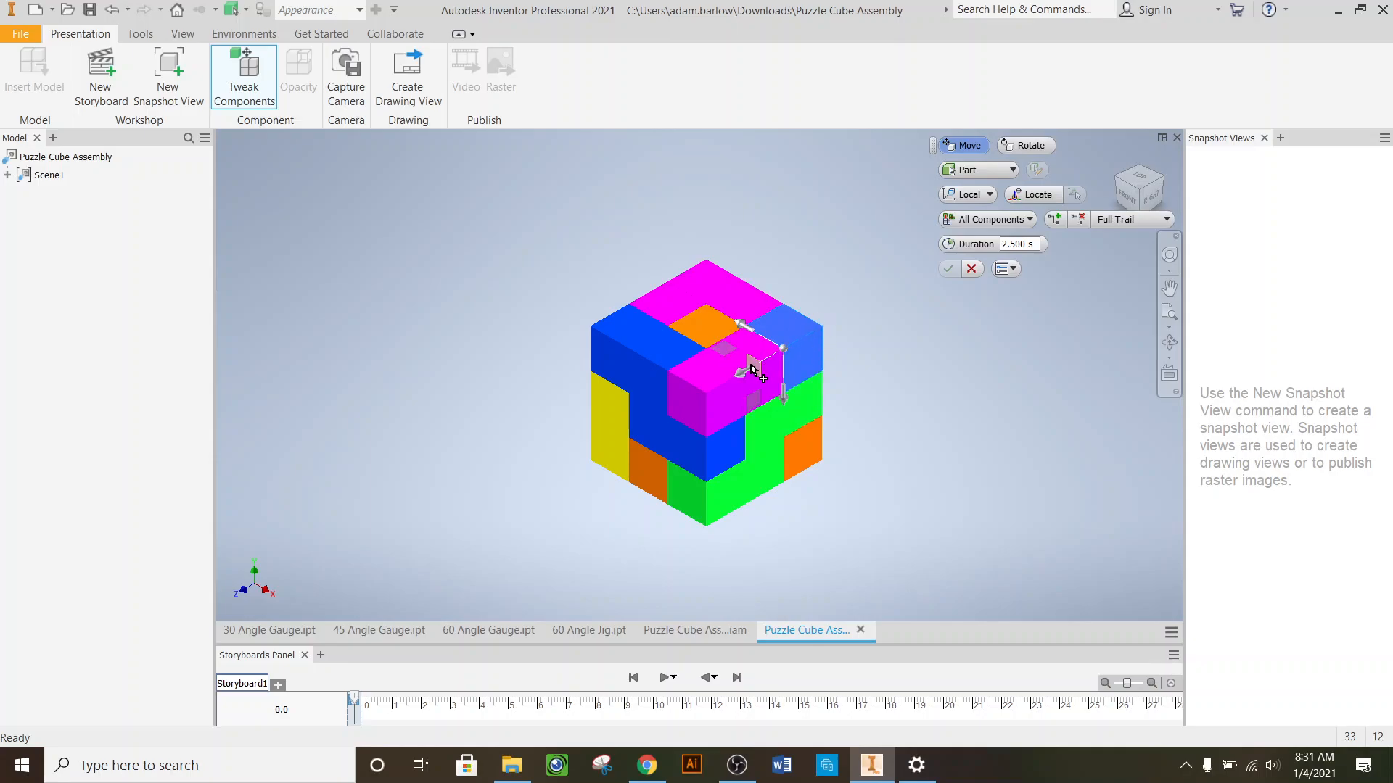
{"action": "left_click", "coordinate": [706, 391]}
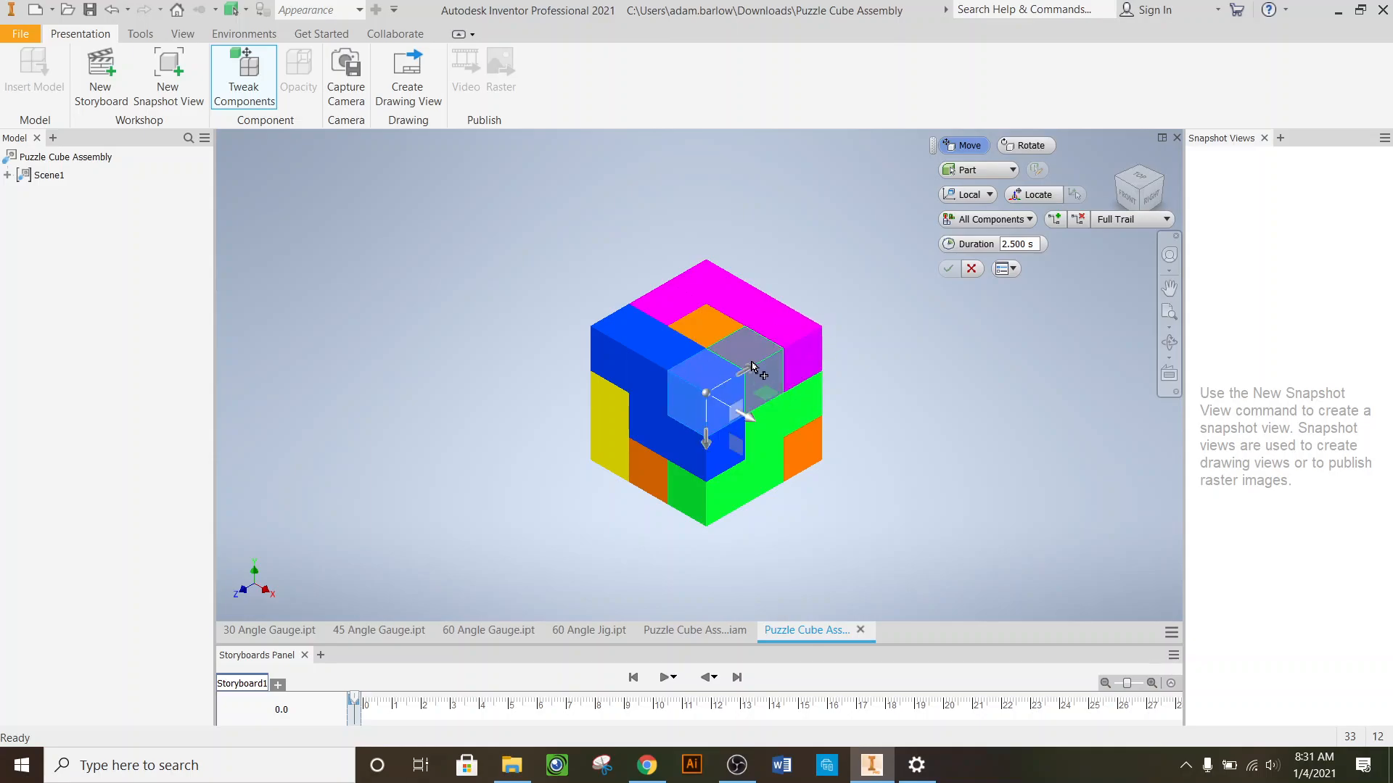
{"action": "left_click", "coordinate": [778, 354], "text": "ctrl"}
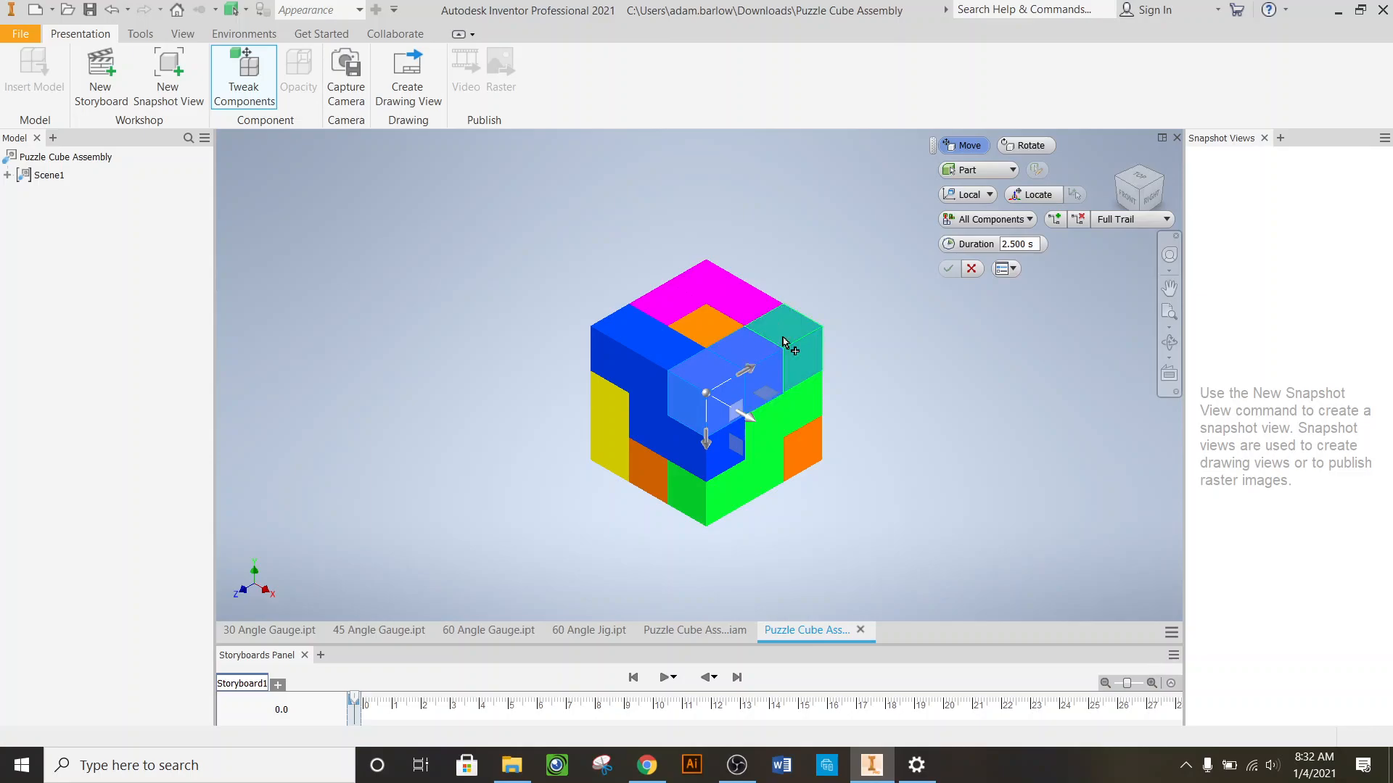
{"action": "left_click", "coordinate": [711, 292], "text": "ctrl"}
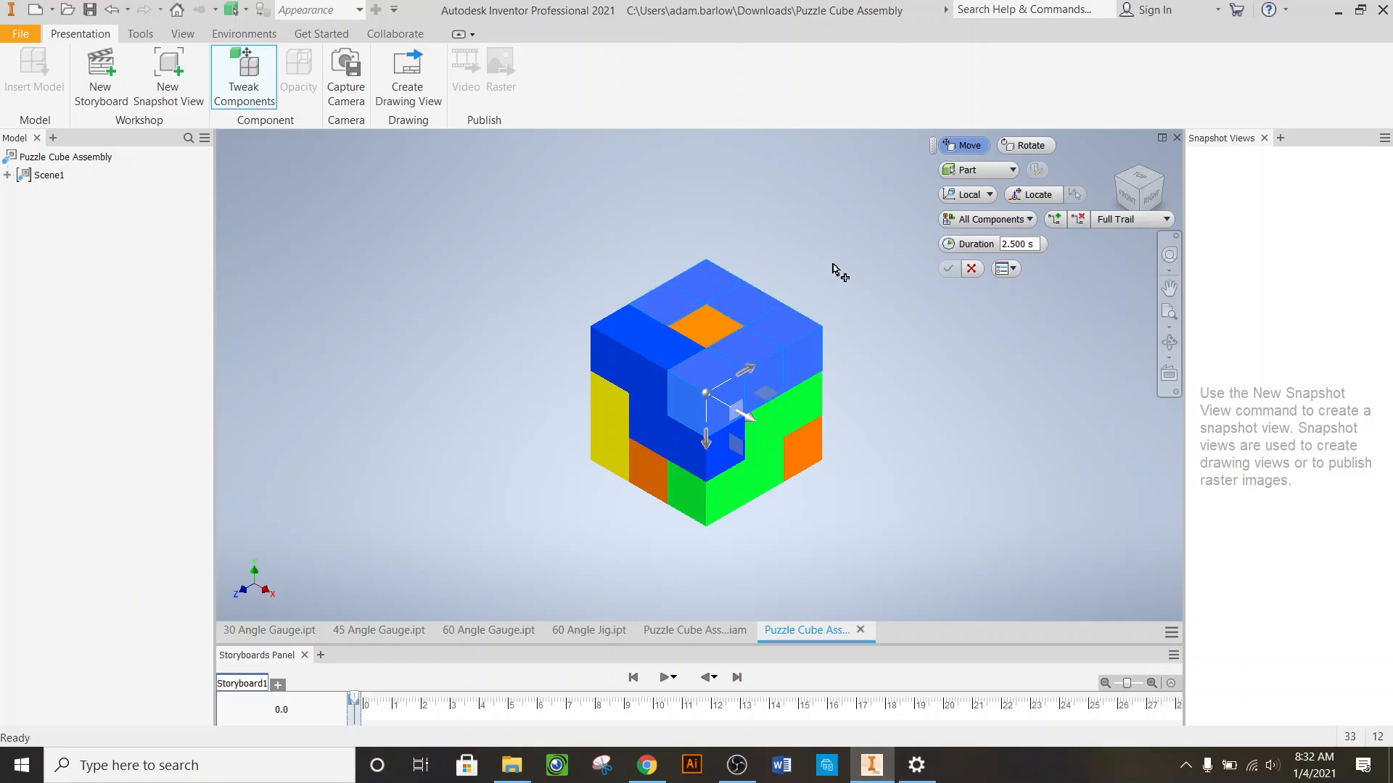
{"action": "left_click", "coordinate": [895, 327]}
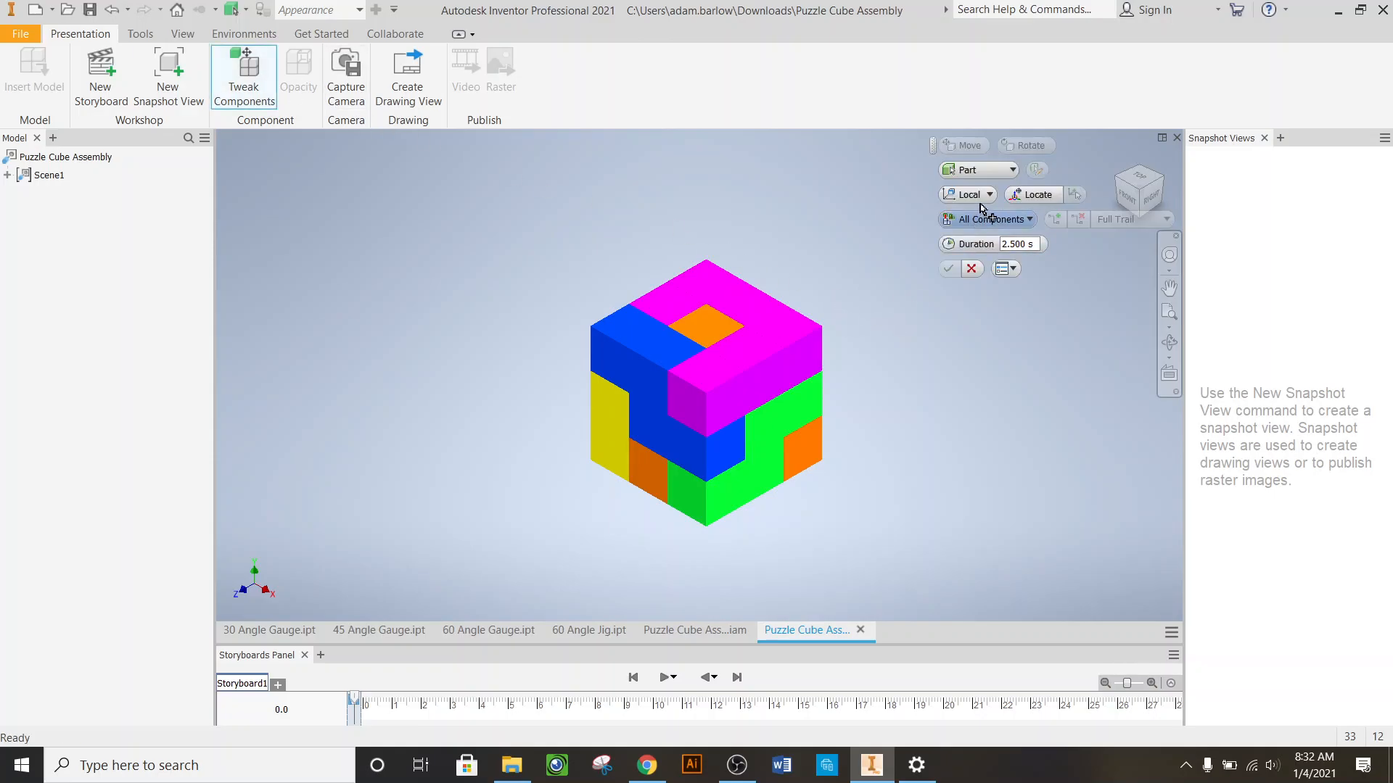
{"action": "left_click", "coordinate": [1013, 171]}
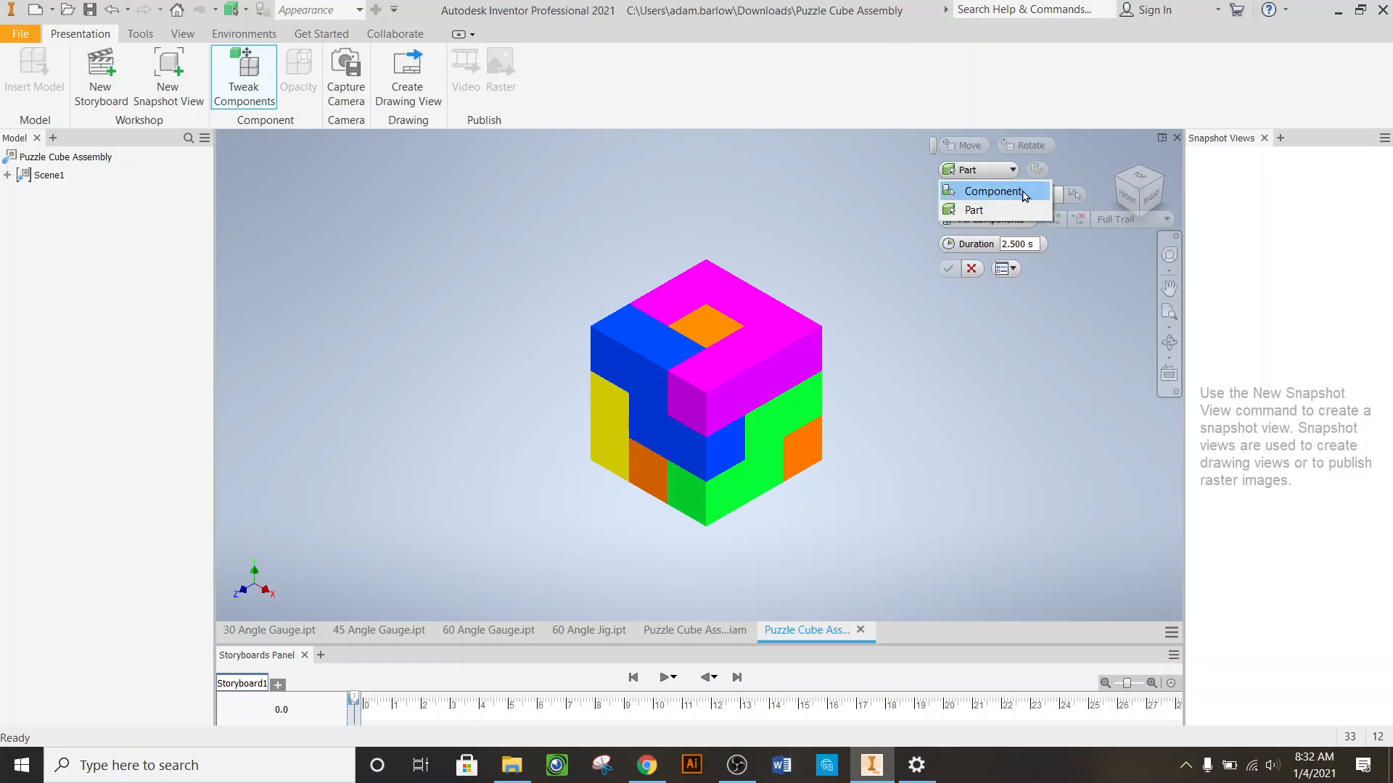
{"action": "left_click", "coordinate": [1024, 193]}
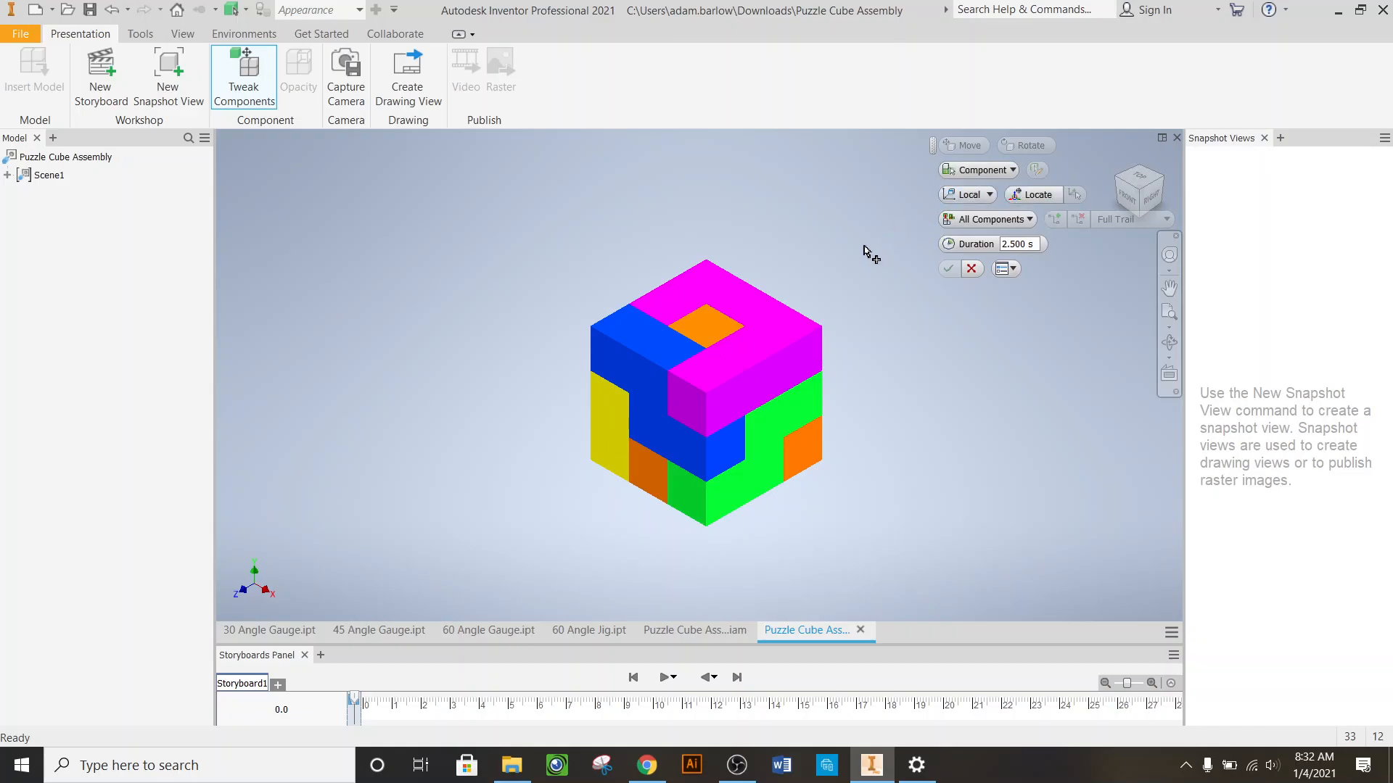
{"action": "left_click", "coordinate": [784, 332]}
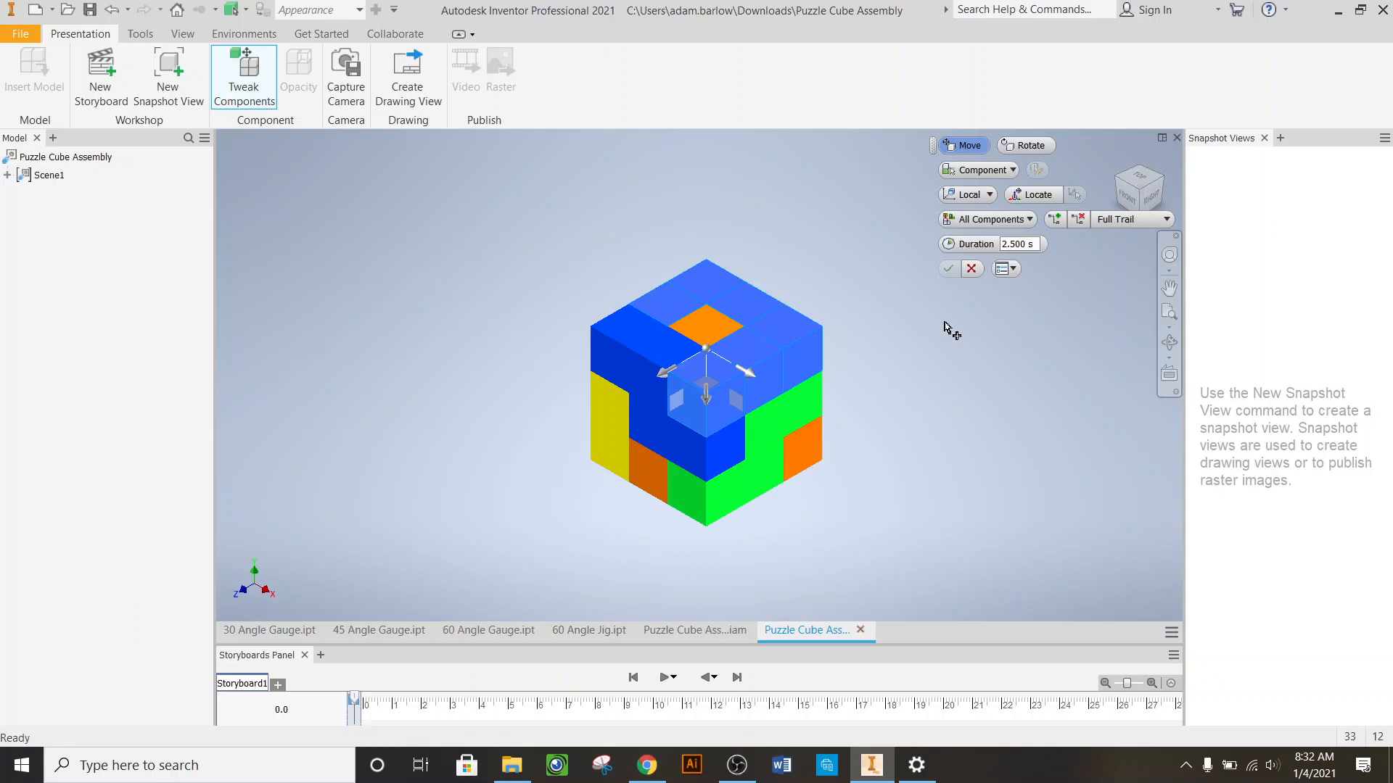
{"action": "left_click", "coordinate": [971, 270]}
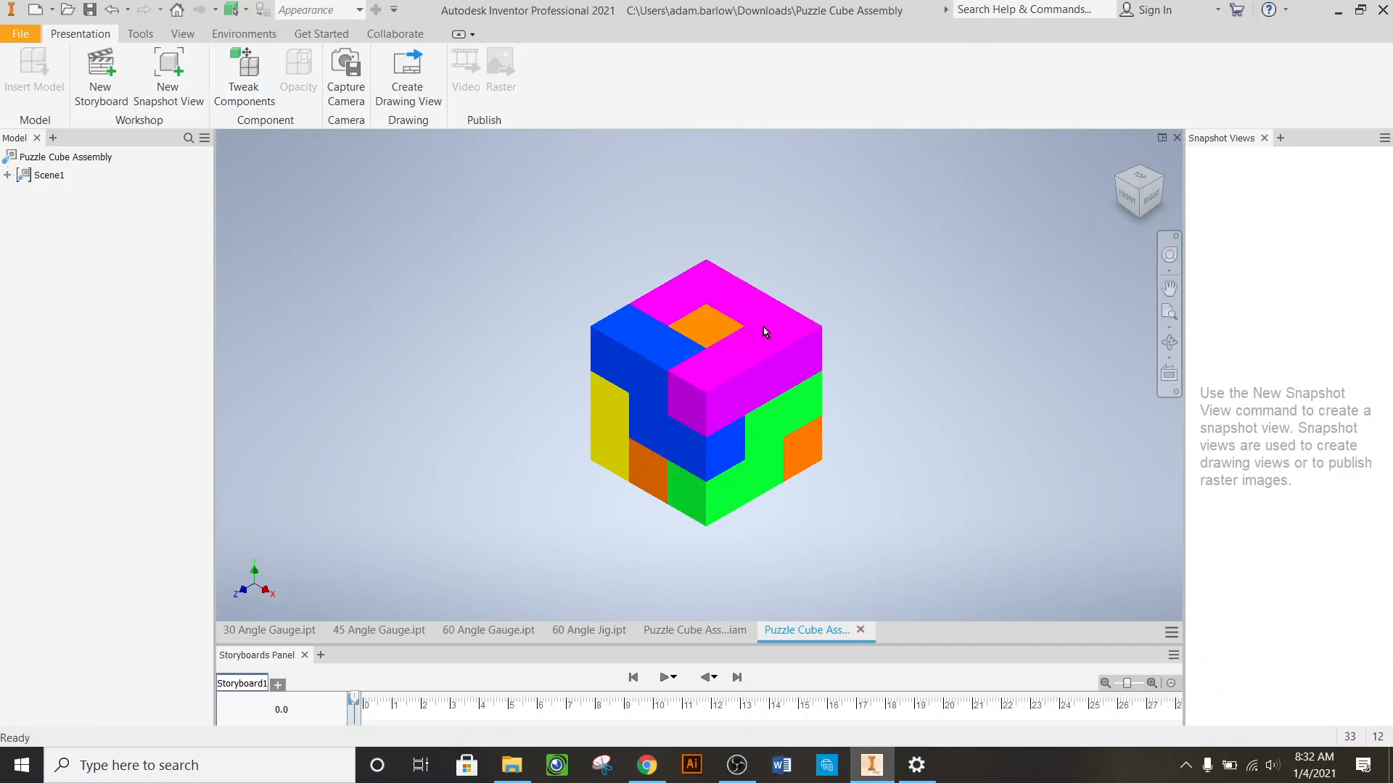
- Tweak the whole magenta component straight up about 1.53 in above the cube, with a duration of 0.5 s
{"action": "left_click", "coordinate": [245, 79]}
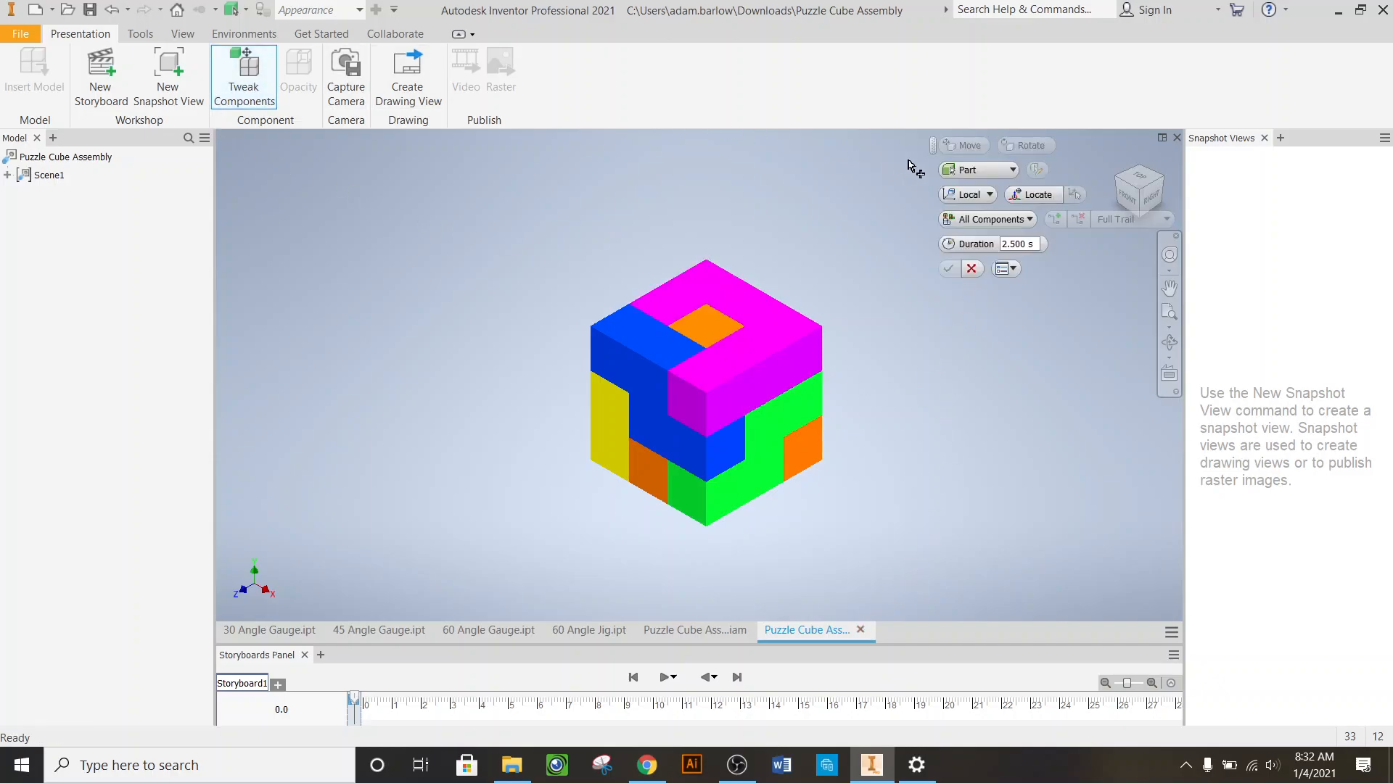
{"action": "left_click", "coordinate": [986, 174]}
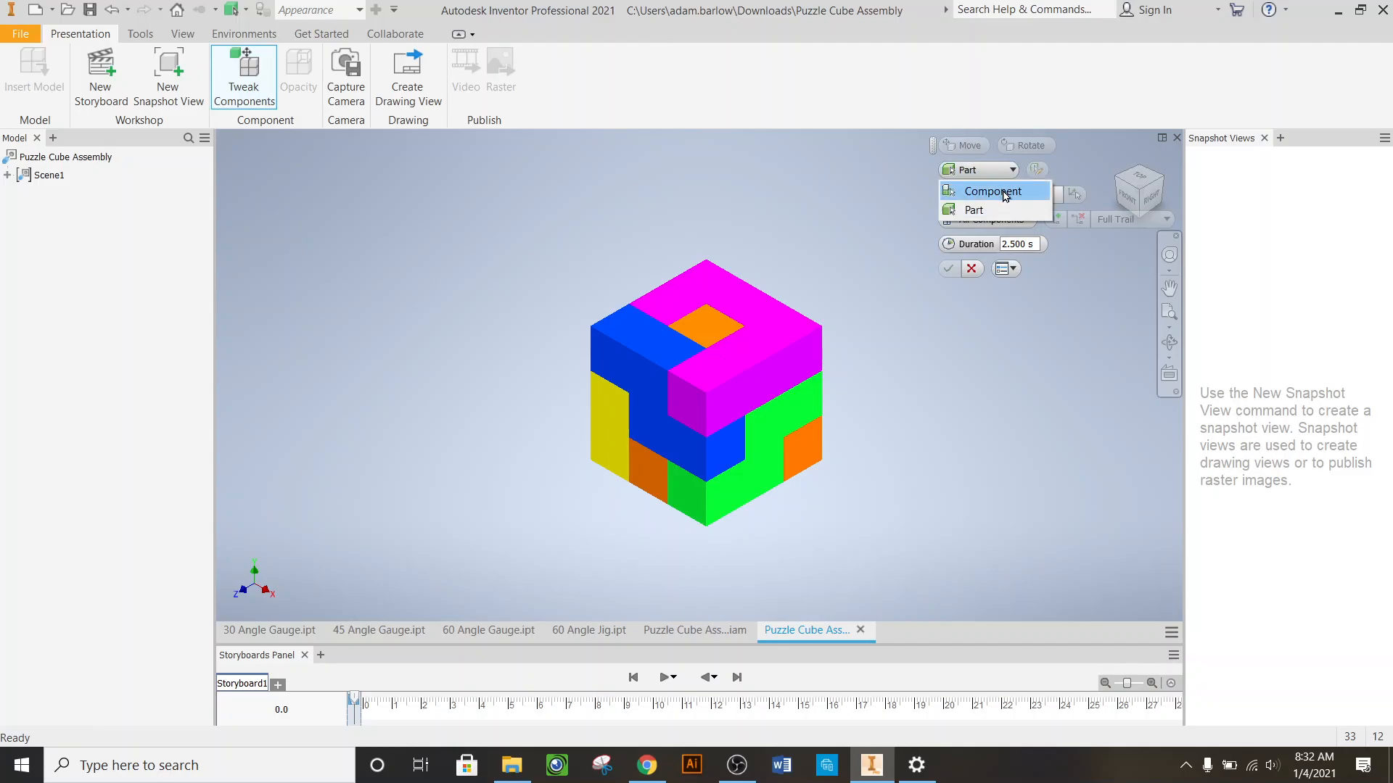
{"action": "left_click", "coordinate": [1005, 196]}
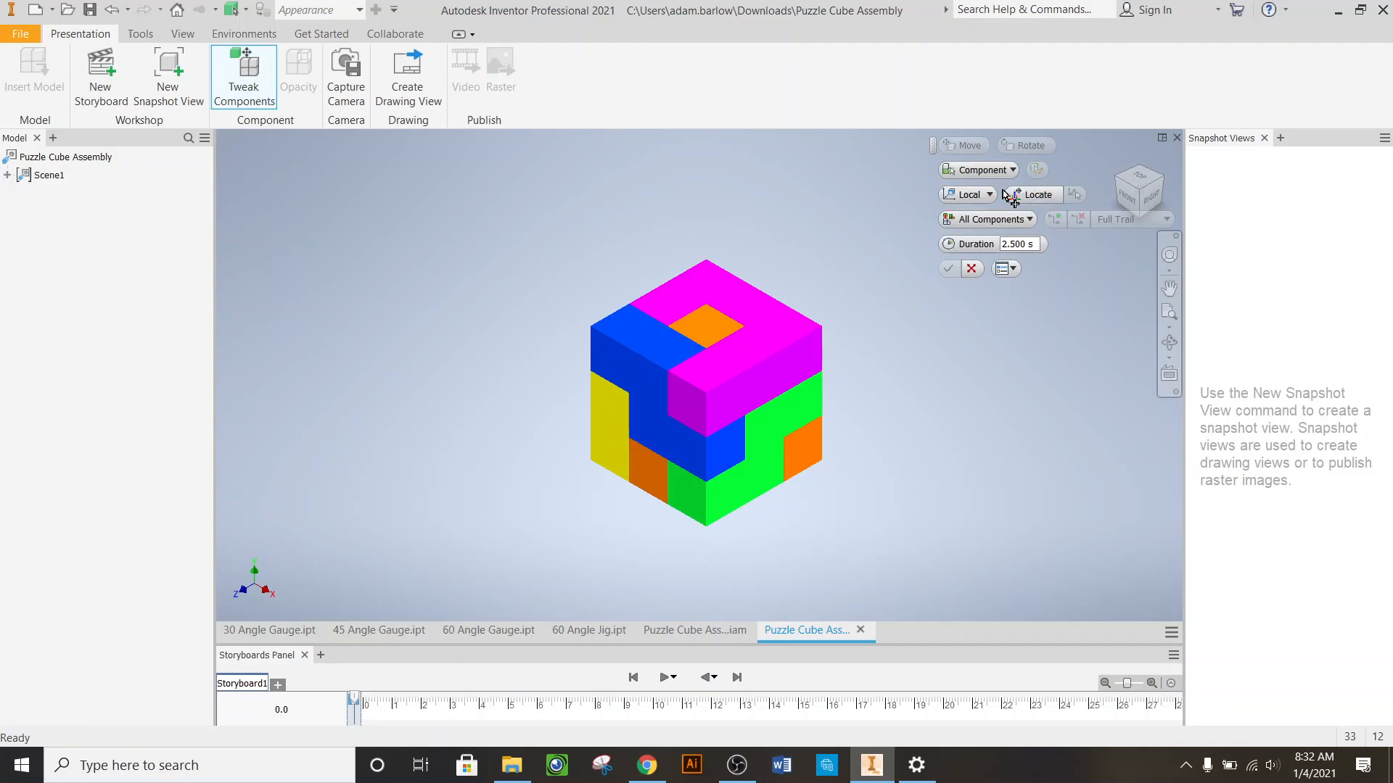
{"action": "left_click", "coordinate": [778, 338]}
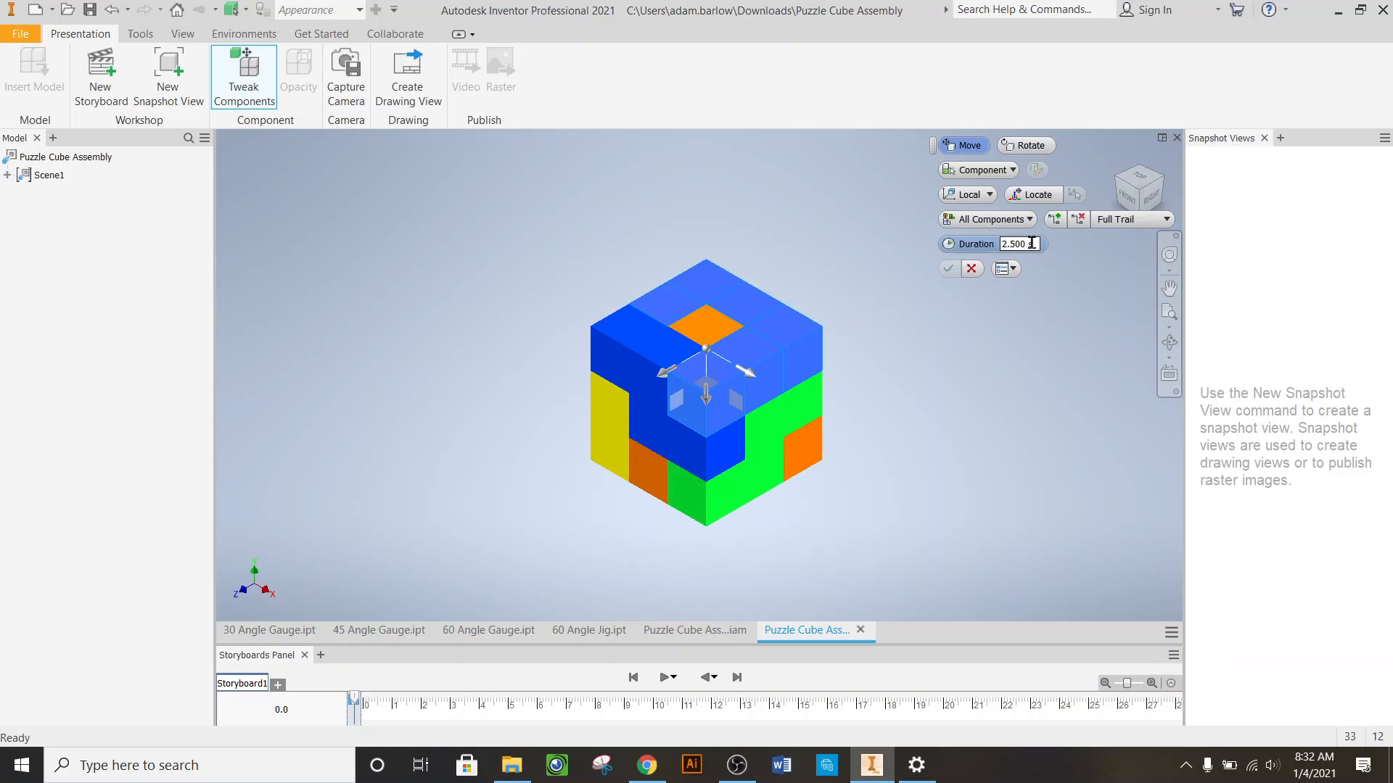
{"action": "left_click_drag", "start_coordinate": [1033, 243], "coordinate": [965, 249]}
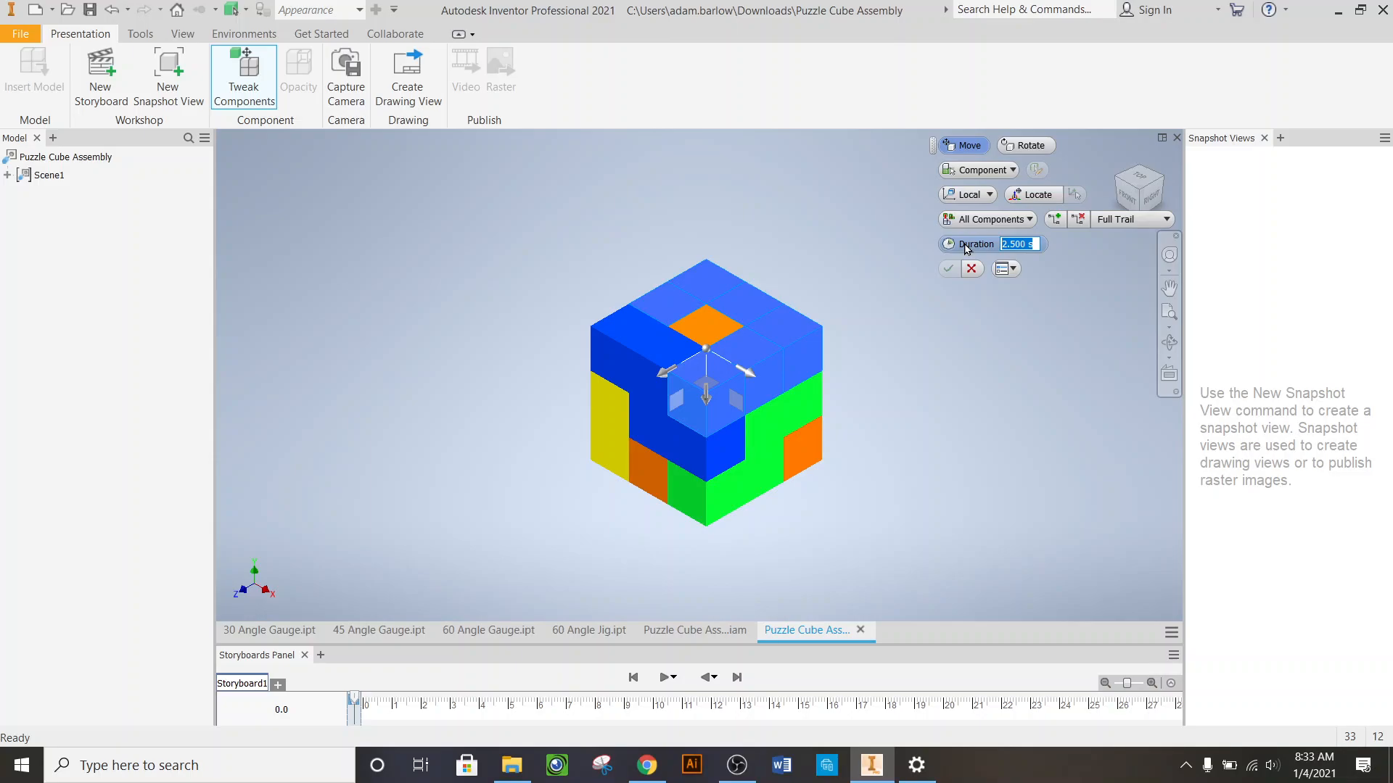
{"action": "type", "text": ".5"}
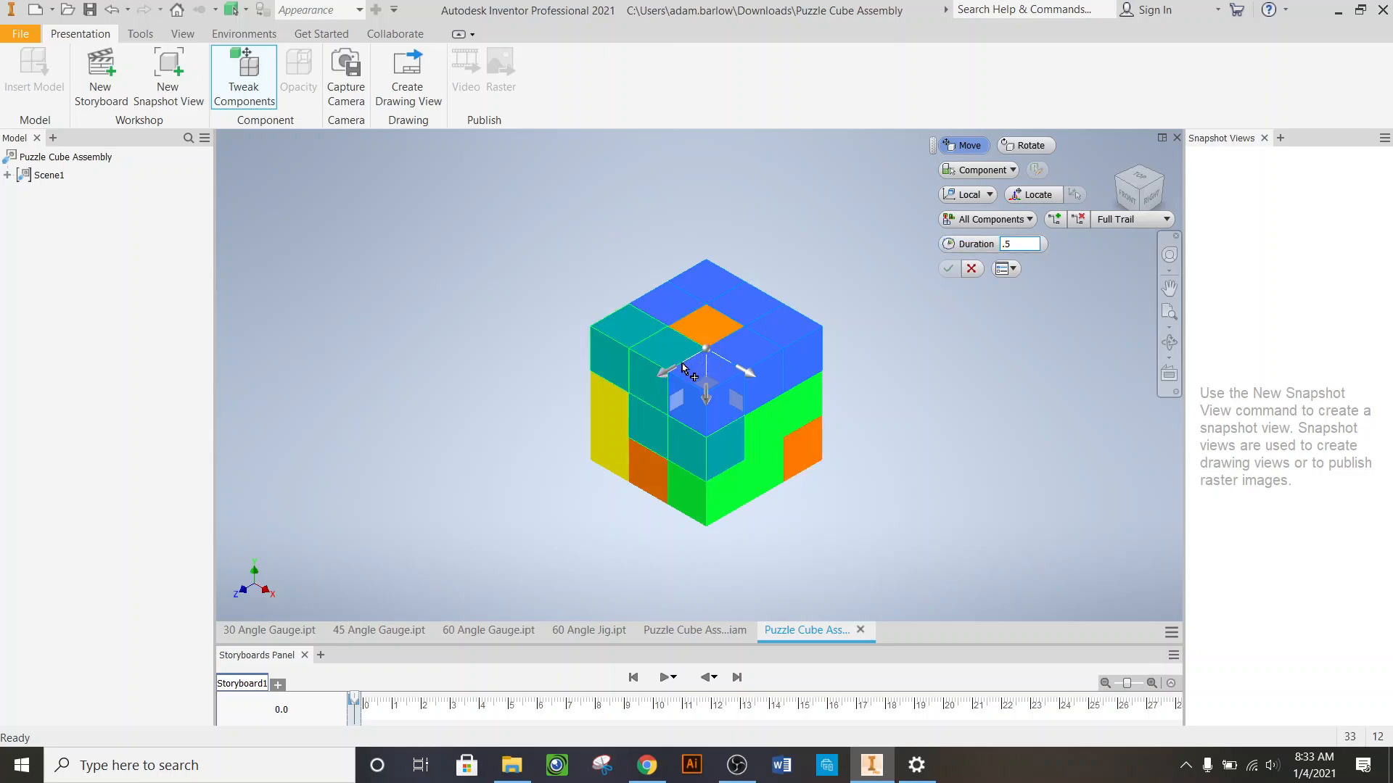
{"action": "left_click", "coordinate": [718, 403]}
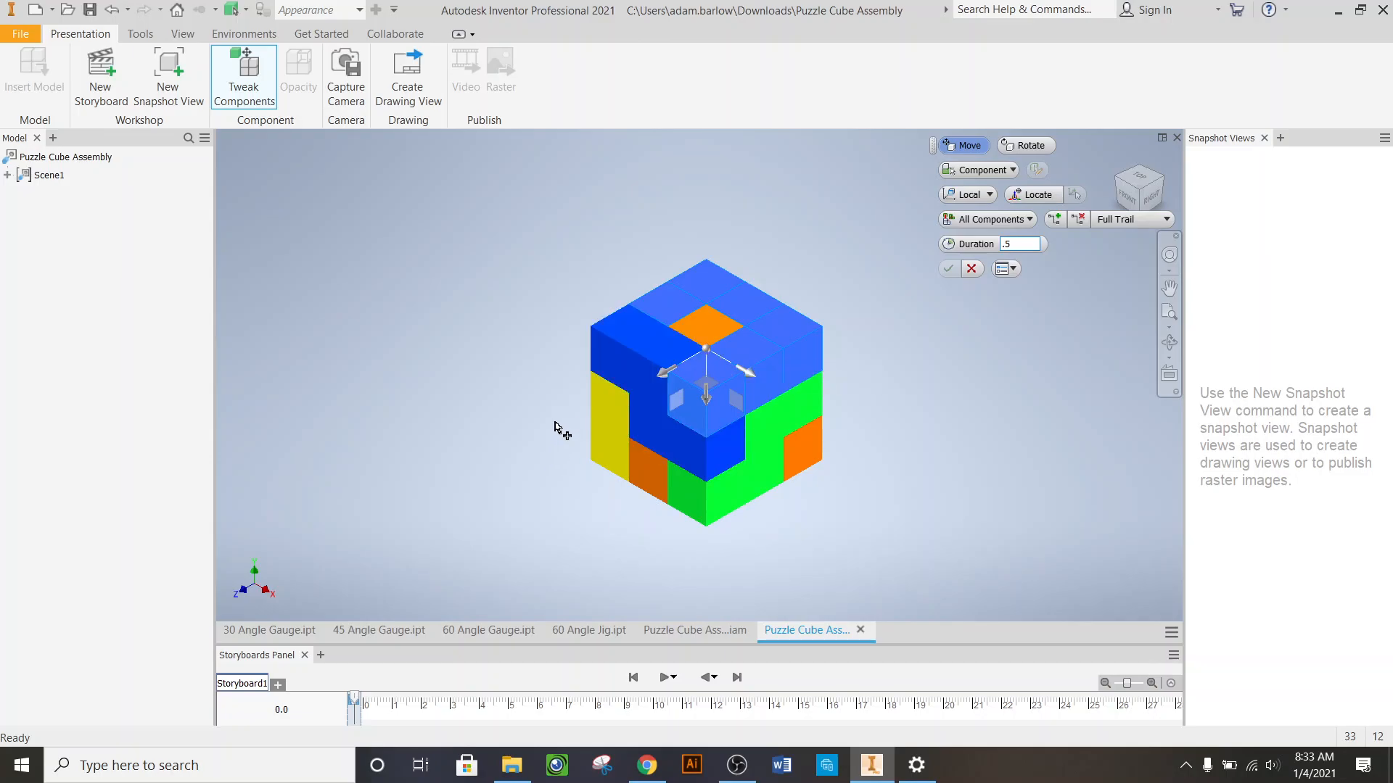
{"action": "scroll", "coordinate": [707, 441], "scroll_direction": "up", "scroll_amount": 3}
{"action": "scroll", "coordinate": [706, 441], "scroll_direction": "down", "scroll_amount": 4}
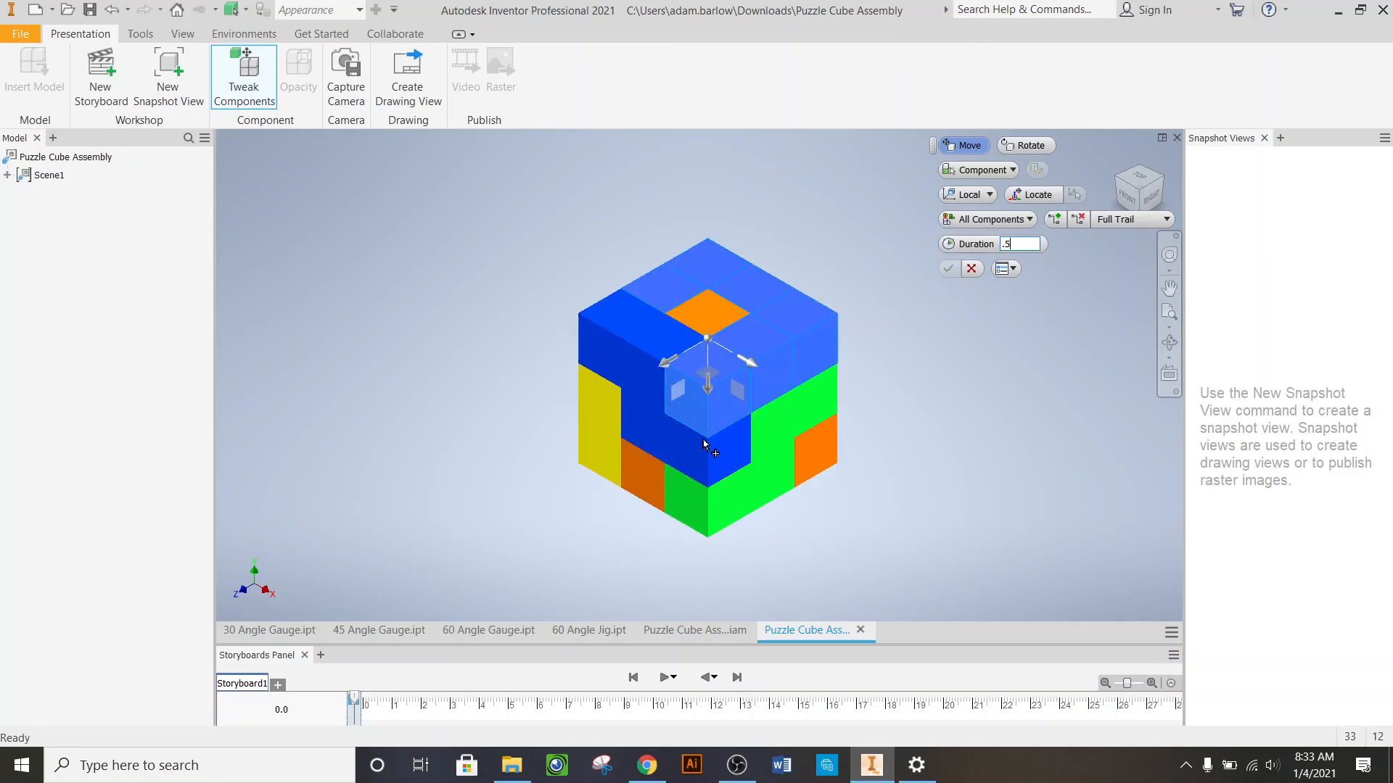
{"action": "left_click_drag", "start_coordinate": [708, 387], "coordinate": [714, 206]}
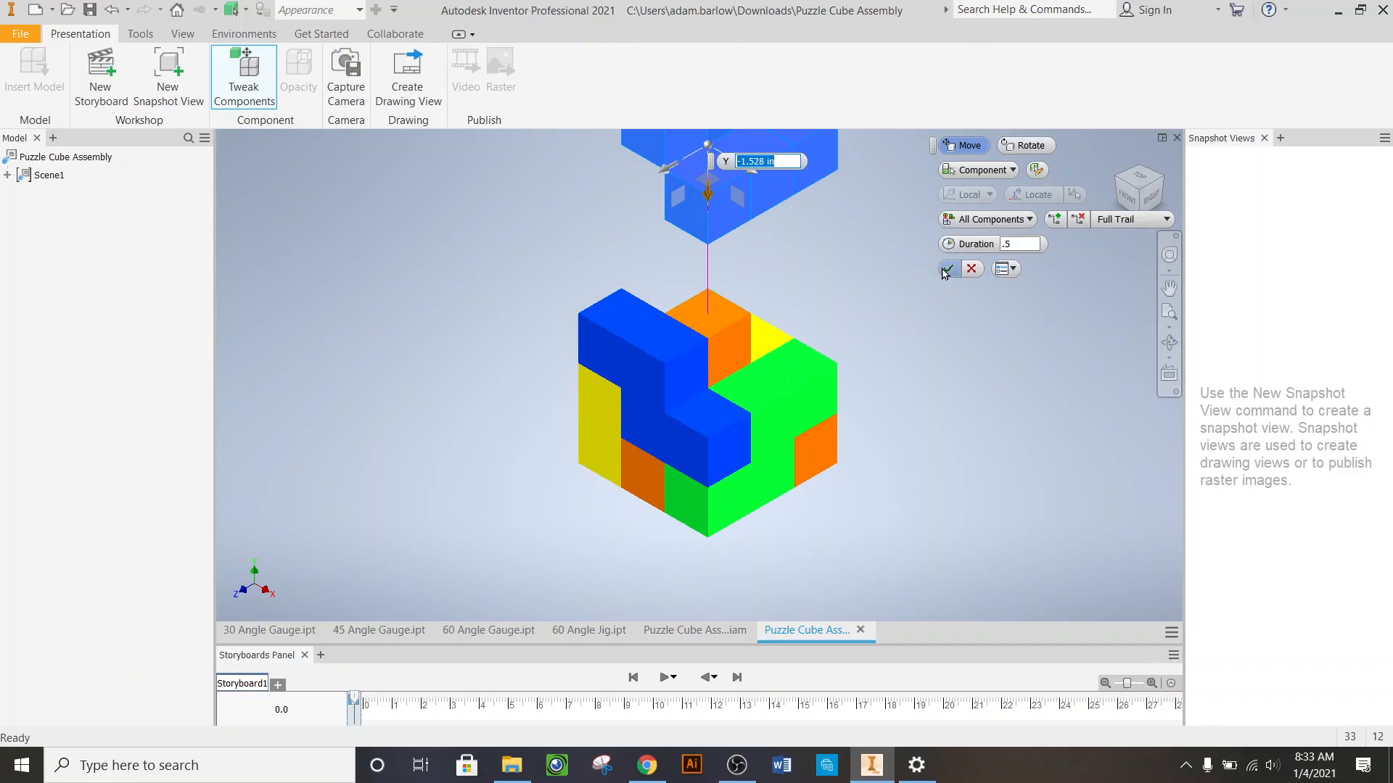
{"action": "left_click", "coordinate": [944, 270]}
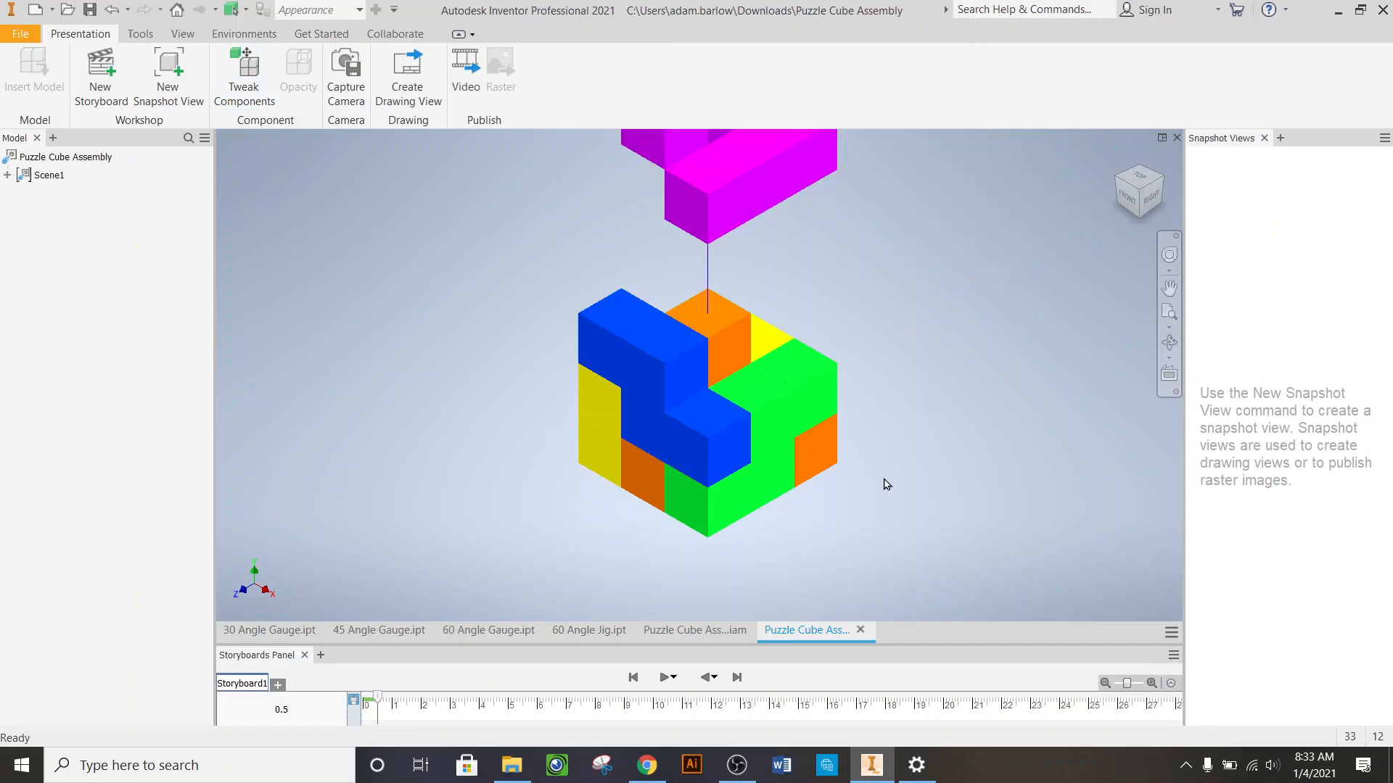
- Play the storyboard to preview the magenta piece's upward move
{"action": "scroll", "coordinate": [885, 484], "scroll_direction": "down", "scroll_amount": 4}
{"action": "scroll", "coordinate": [833, 418], "scroll_direction": "up", "scroll_amount": 5}
{"action": "scroll", "coordinate": [833, 418], "scroll_direction": "down", "scroll_amount": 2}
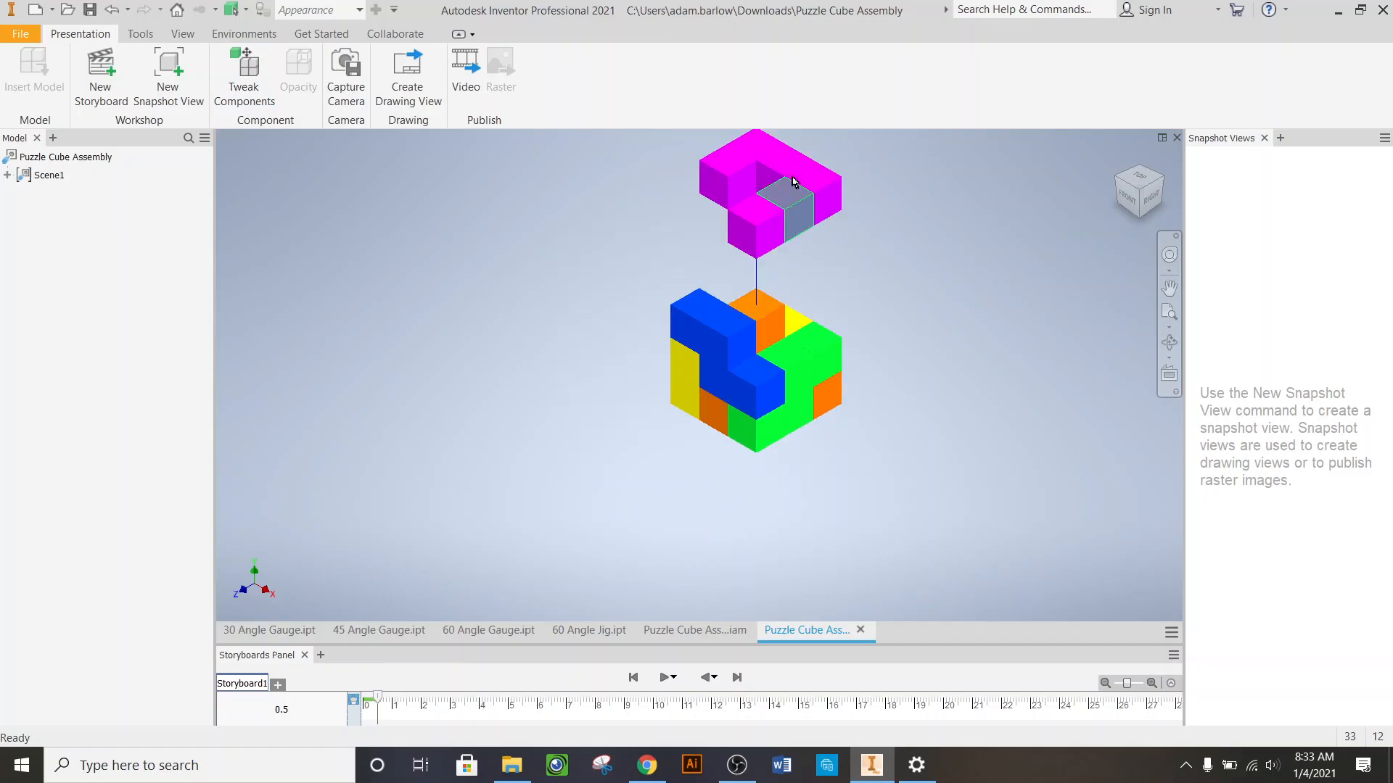
{"action": "scroll", "coordinate": [832, 206], "scroll_direction": "down", "scroll_amount": 2}
{"action": "scroll", "coordinate": [828, 187], "scroll_direction": "up", "scroll_amount": 3}
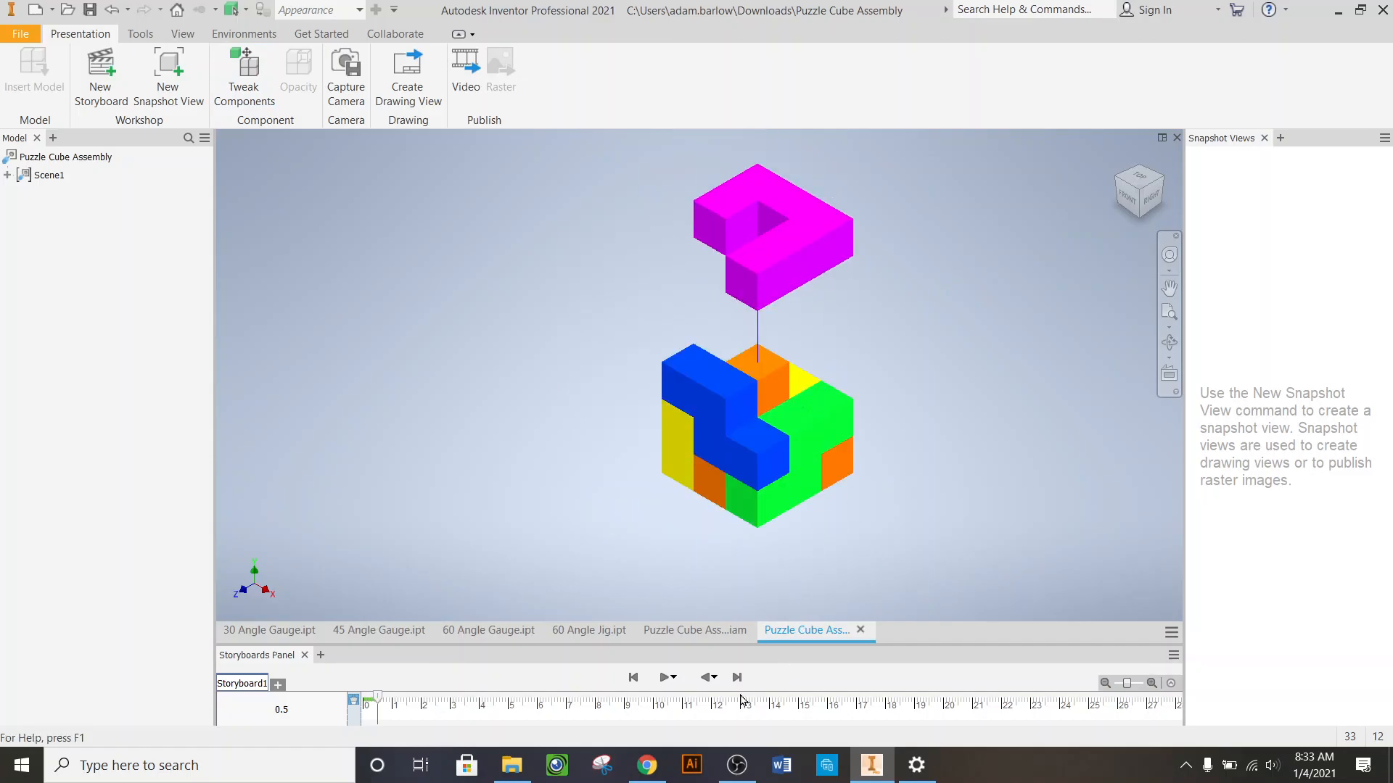
{"action": "left_click", "coordinate": [663, 678]}
{"action": "left_click", "coordinate": [663, 678]}
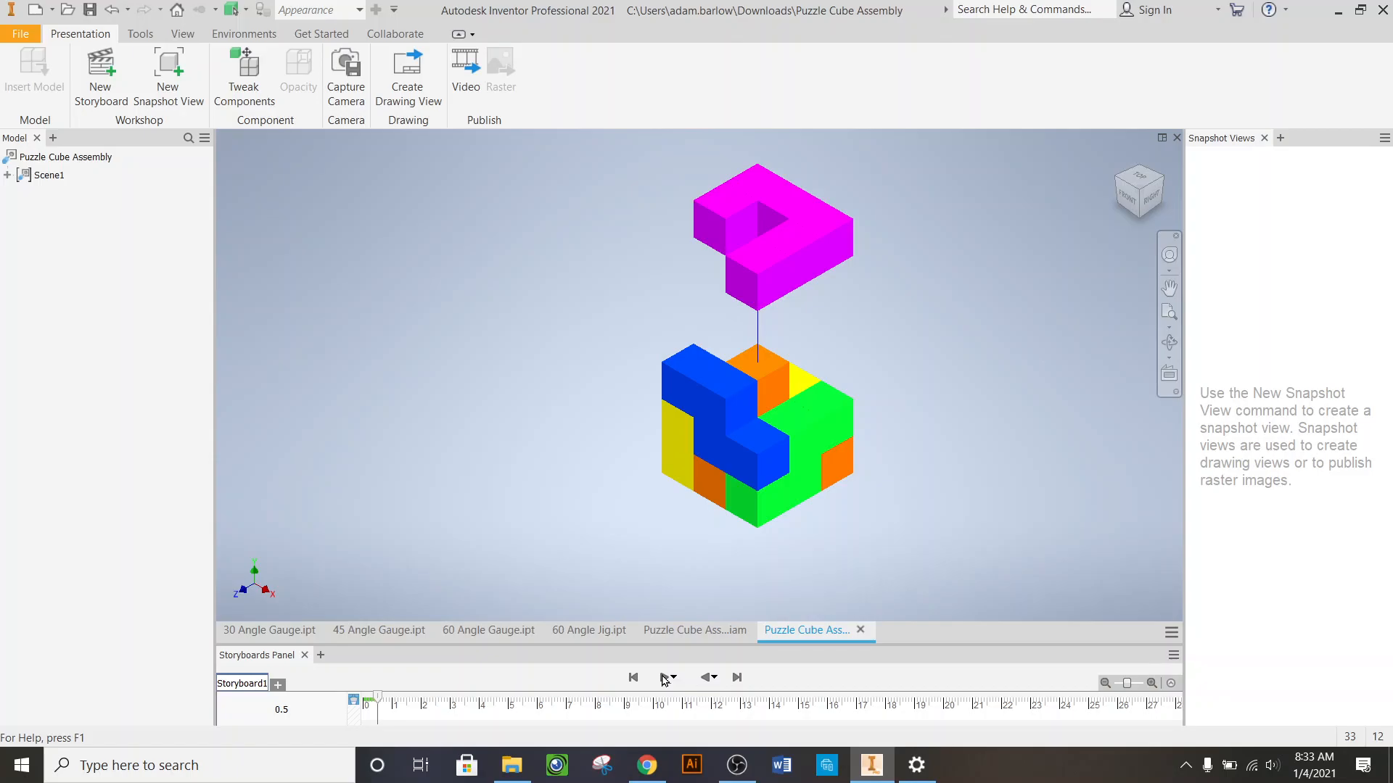
{"action": "left_click", "coordinate": [663, 678]}
- Tweak the whole blue component straight out from the cube's front side, clear of the remaining pieces
{"action": "left_click", "coordinate": [249, 79]}
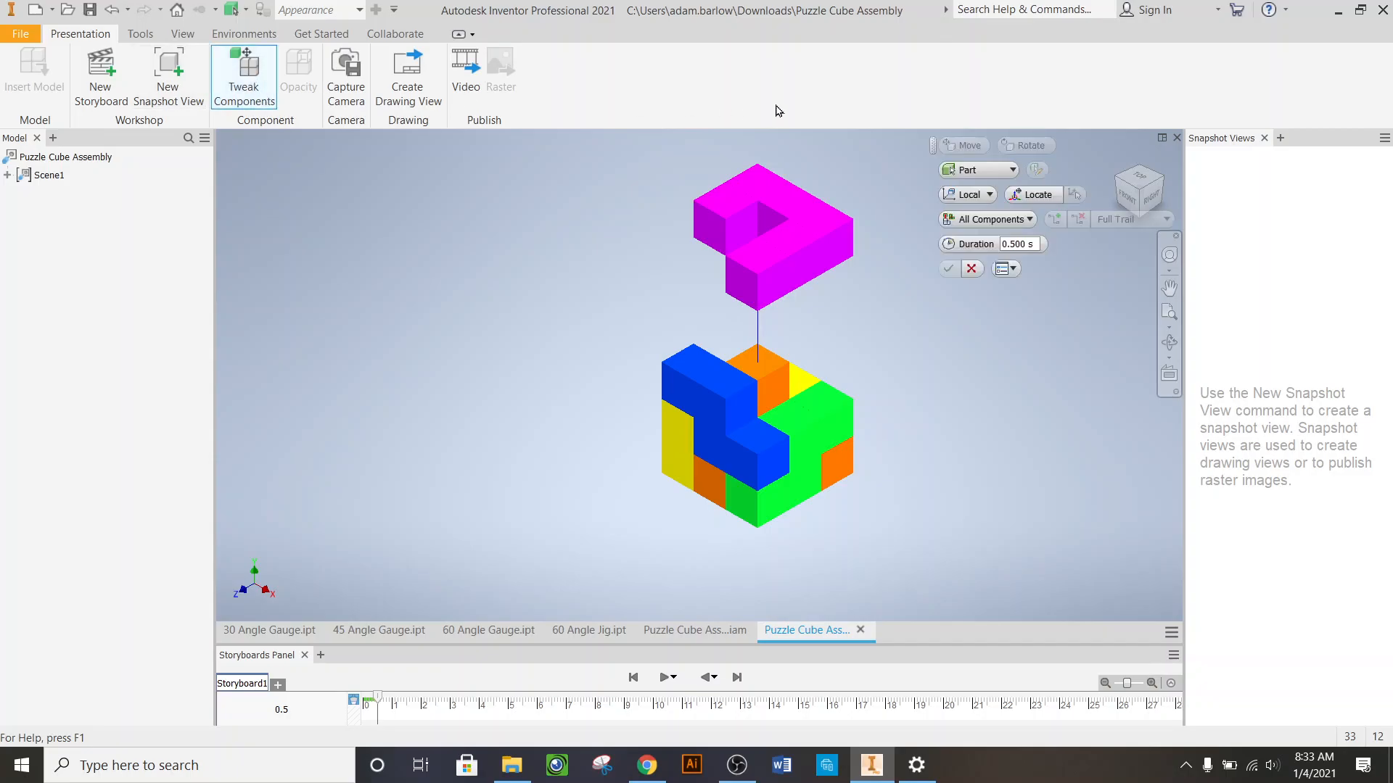
{"action": "left_click", "coordinate": [1014, 169]}
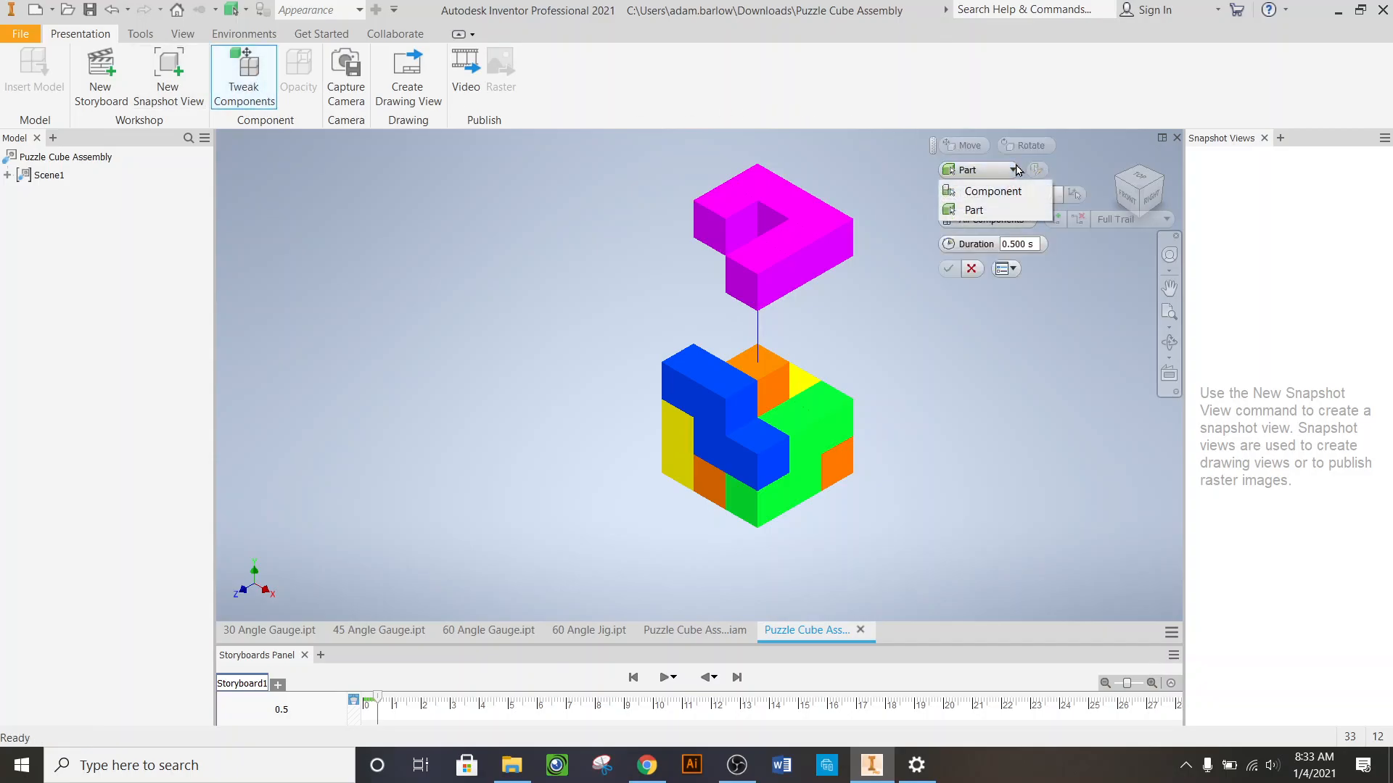
{"action": "left_click", "coordinate": [986, 190]}
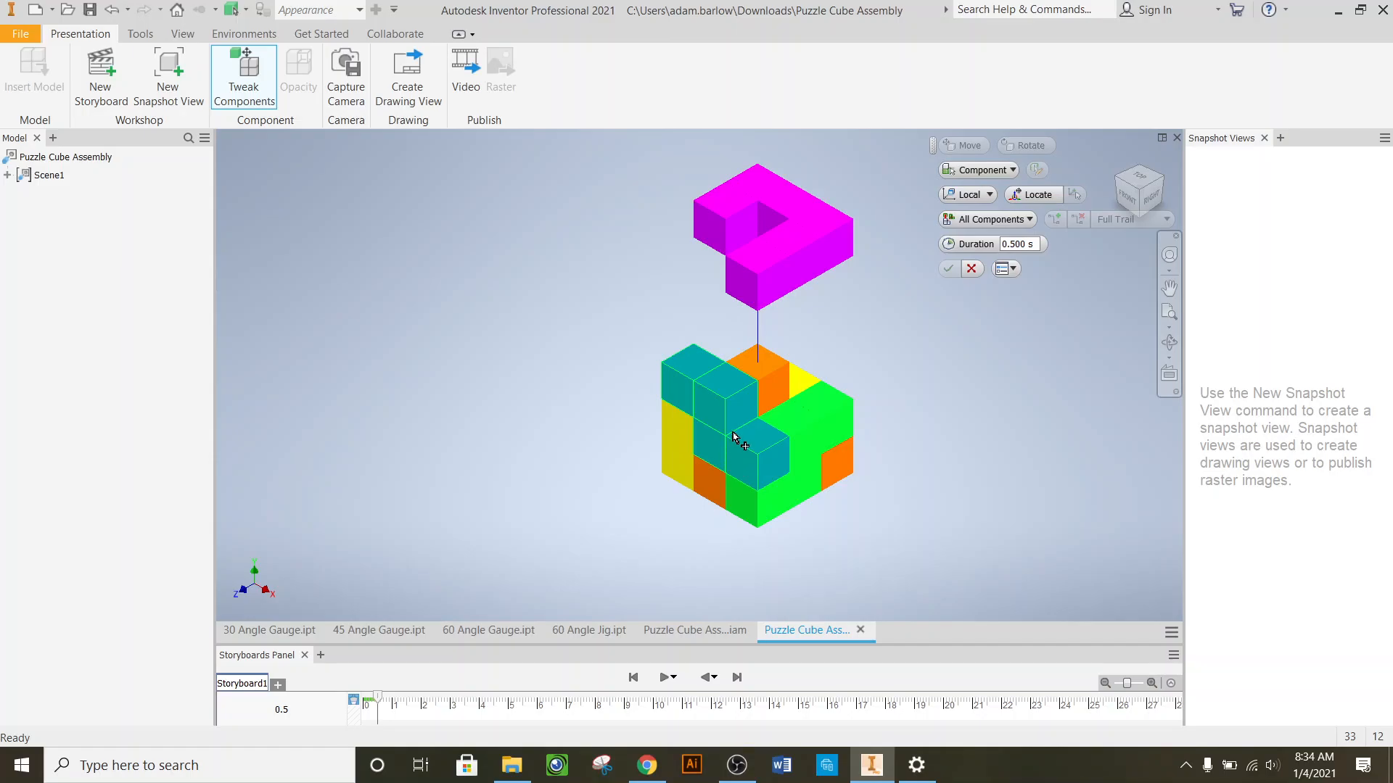
{"action": "mouse_move", "coordinate": [759, 462]}
{"action": "left_click", "coordinate": [740, 406]}
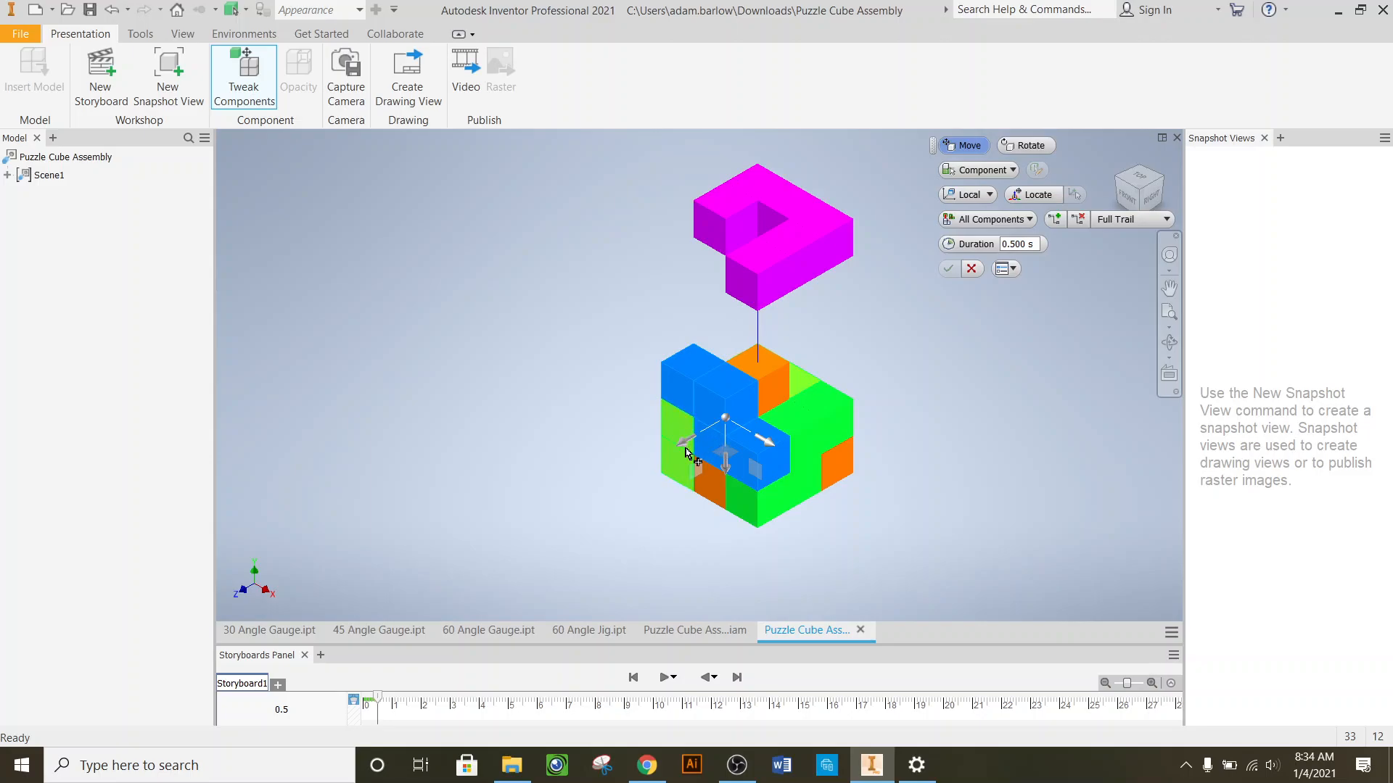
{"action": "left_click_drag", "start_coordinate": [686, 447], "coordinate": [563, 503]}
{"action": "left_click", "coordinate": [948, 269]}
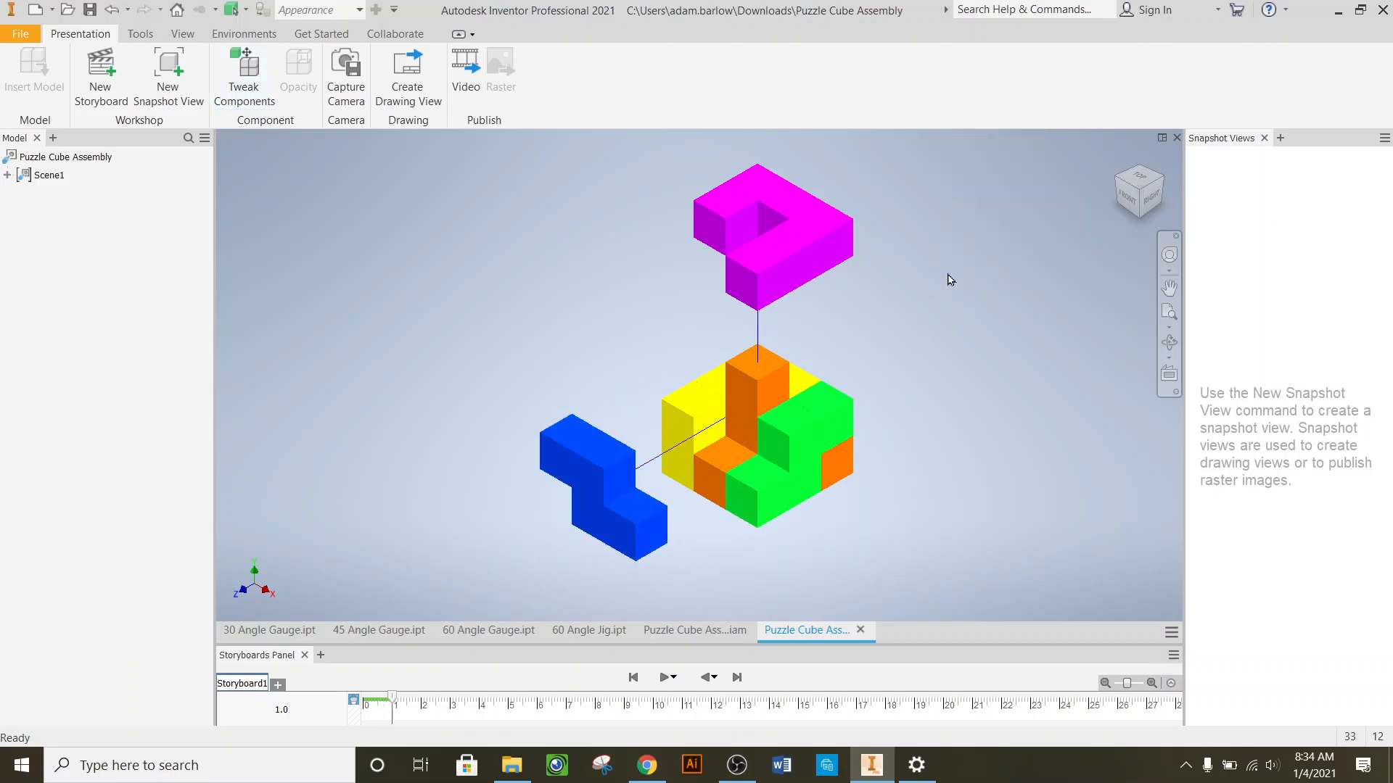
- Tweak the whole green component about 2.2 in outward from the cube's right side
{"action": "left_click", "coordinate": [255, 86]}
{"action": "left_click", "coordinate": [848, 456]}
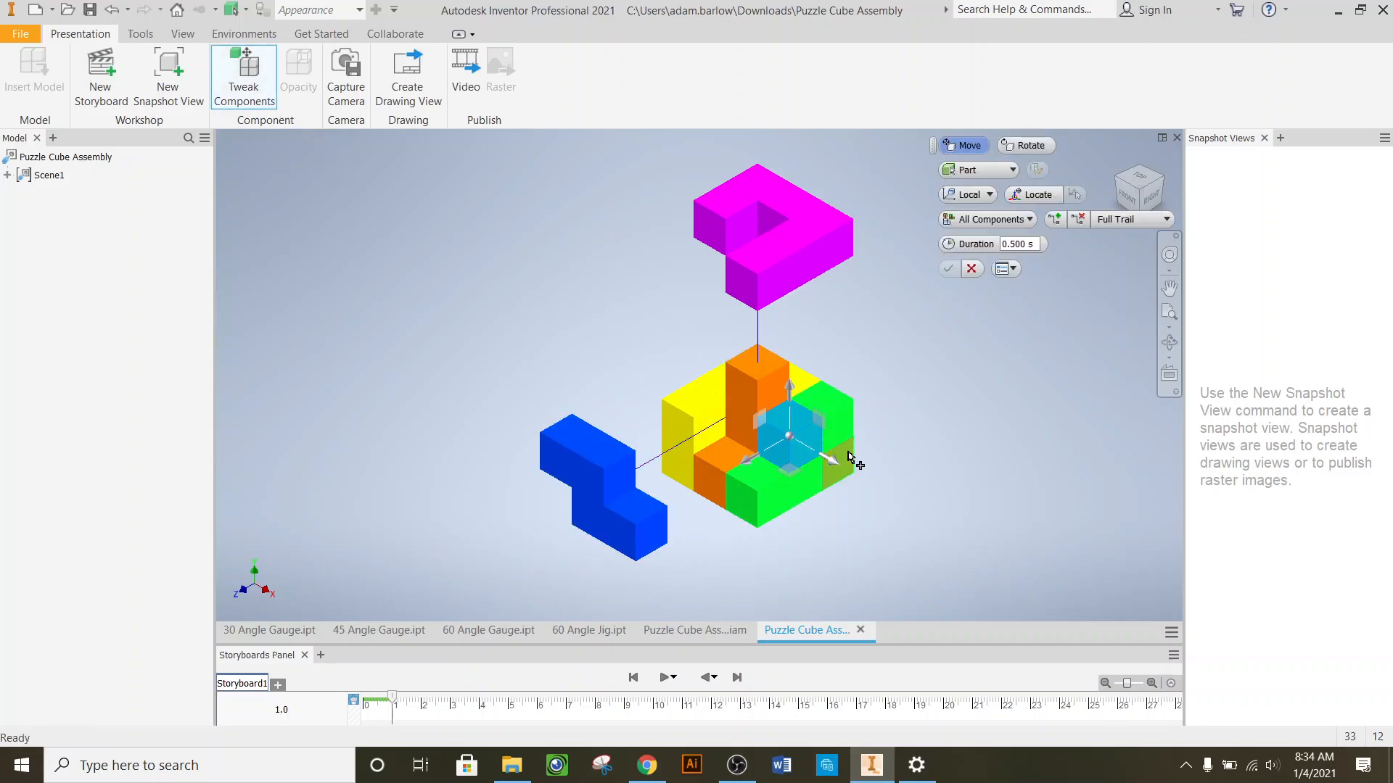
{"action": "left_click", "coordinate": [986, 170]}
{"action": "left_click", "coordinate": [993, 191]}
{"action": "left_click", "coordinate": [835, 475]}
{"action": "left_click_drag", "start_coordinate": [834, 483], "coordinate": [1019, 578]}
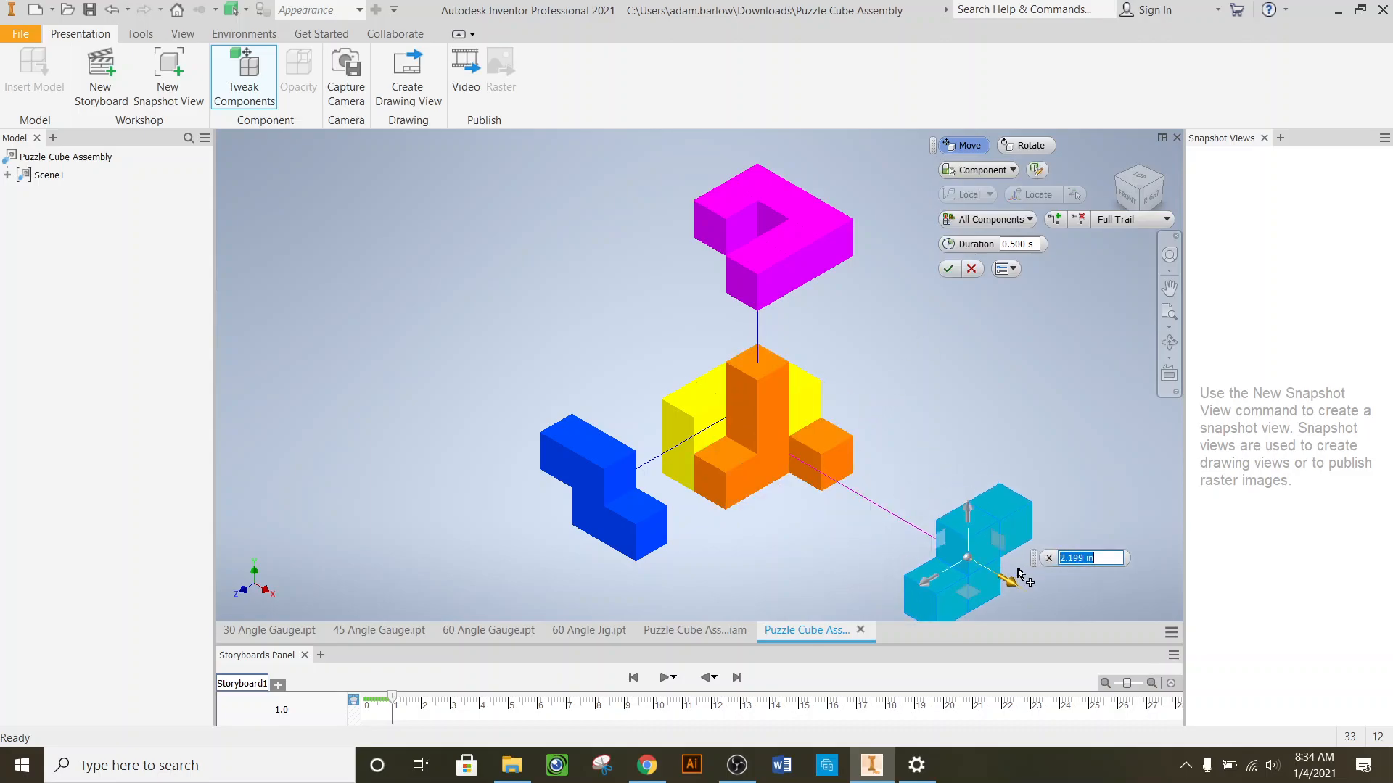
{"action": "left_click", "coordinate": [952, 268]}
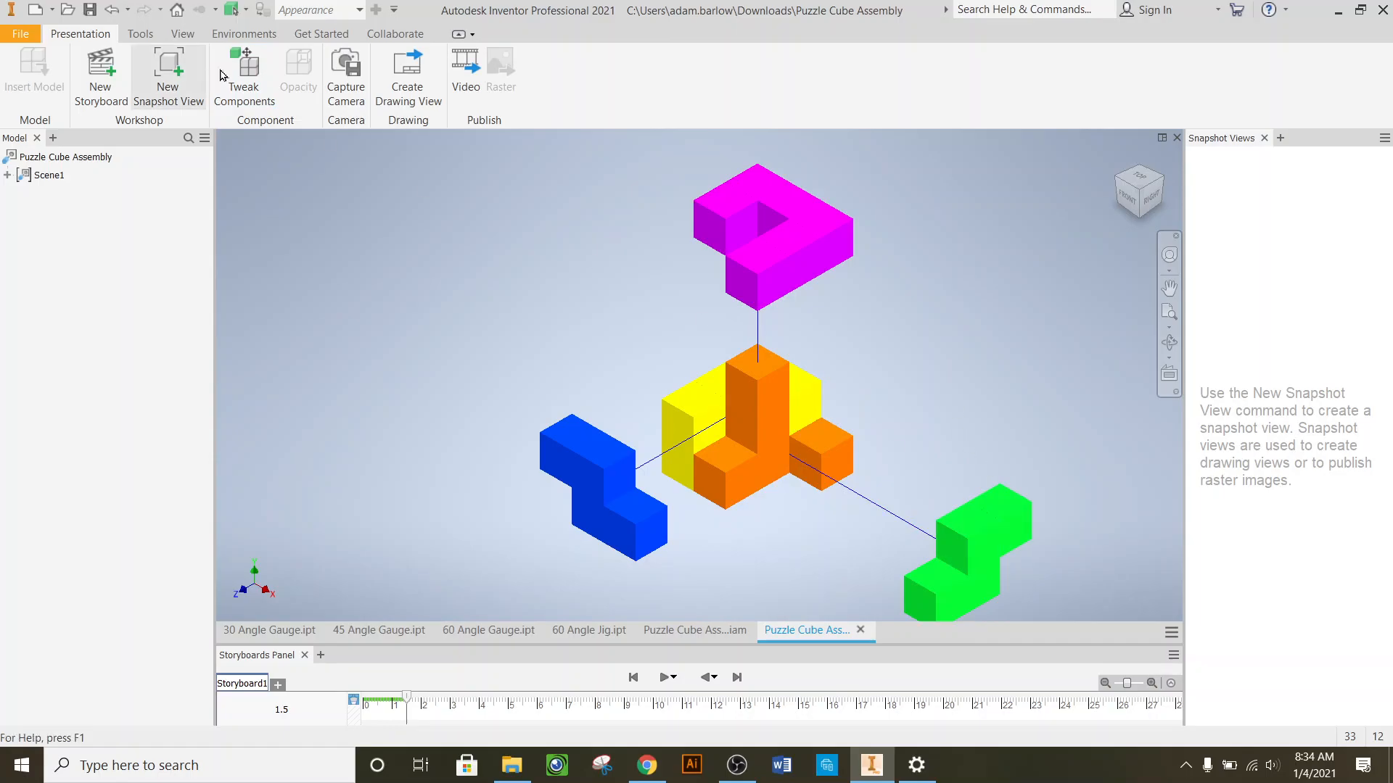
- Tweak the whole yellow component about 2.16 in outward from the cube's left side, away from the orange piece
{"action": "left_click", "coordinate": [249, 73]}
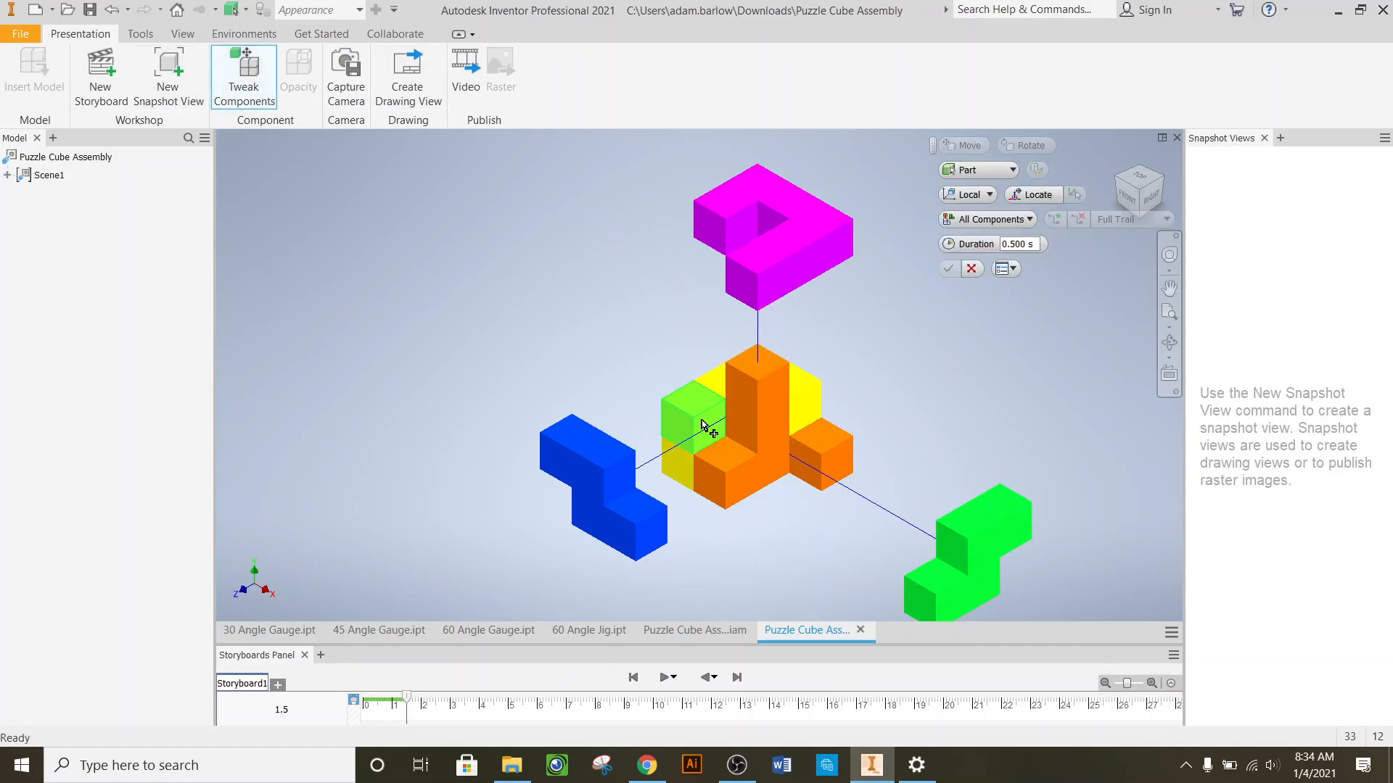
{"action": "left_click", "coordinate": [979, 170]}
{"action": "left_click", "coordinate": [985, 188]}
{"action": "left_click", "coordinate": [767, 376]}
{"action": "left_click_drag", "start_coordinate": [780, 453], "coordinate": [608, 349]}
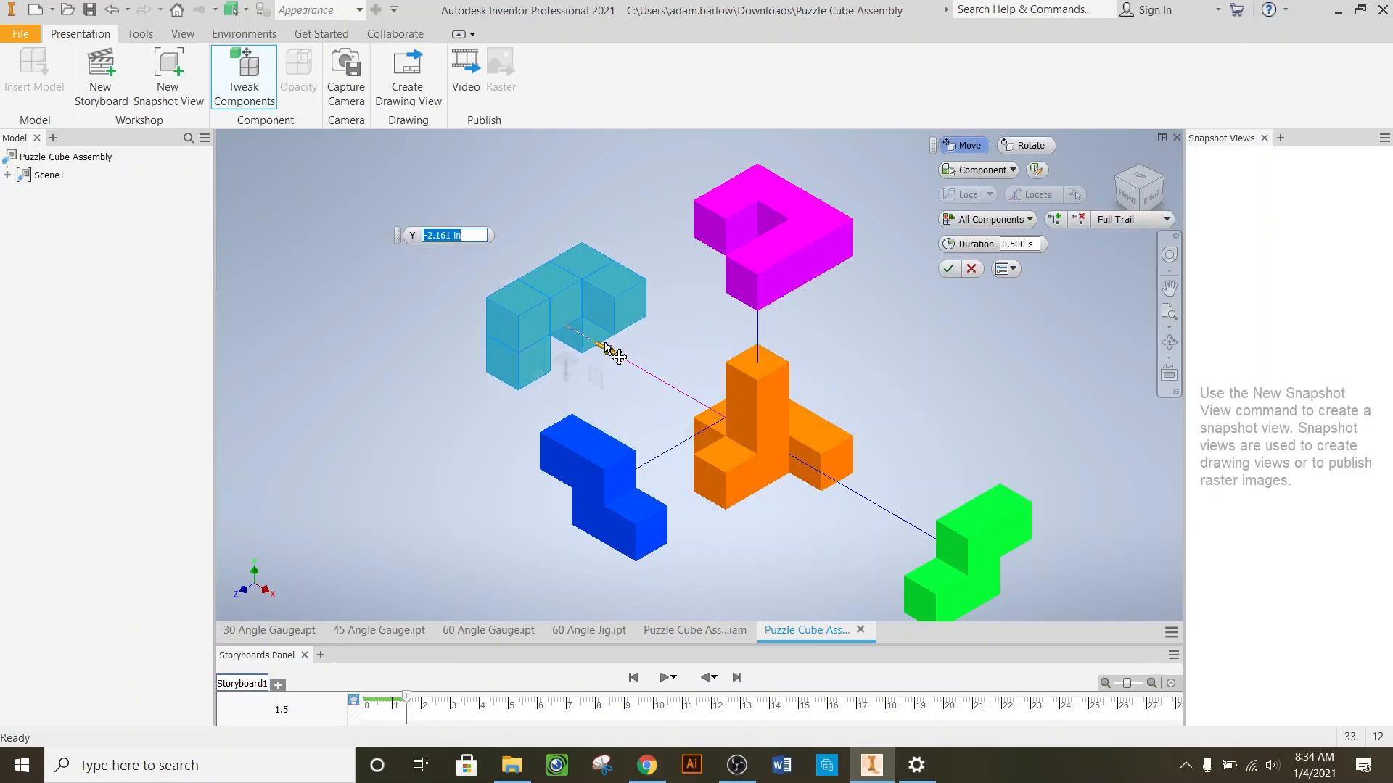
{"action": "left_click", "coordinate": [948, 268]}
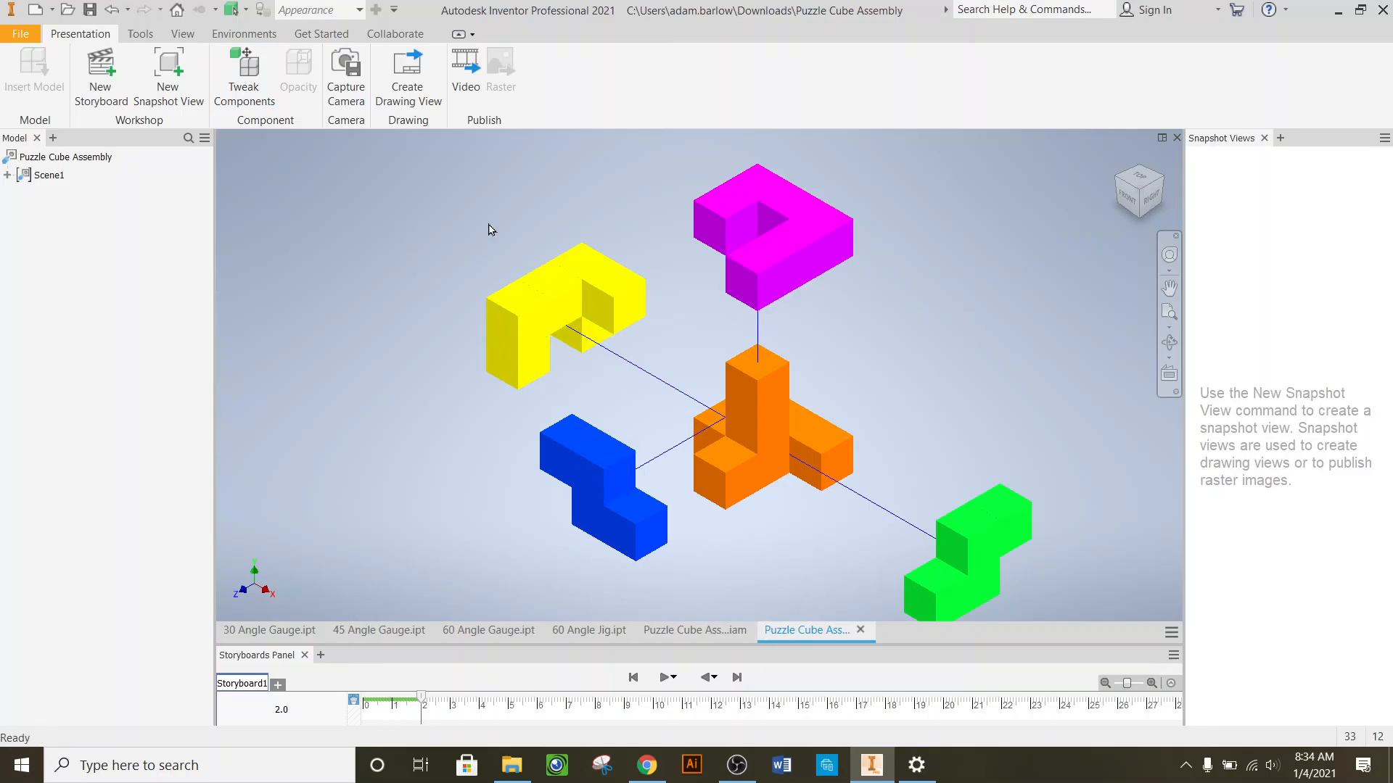
{"action": "left_click", "coordinate": [244, 76]}
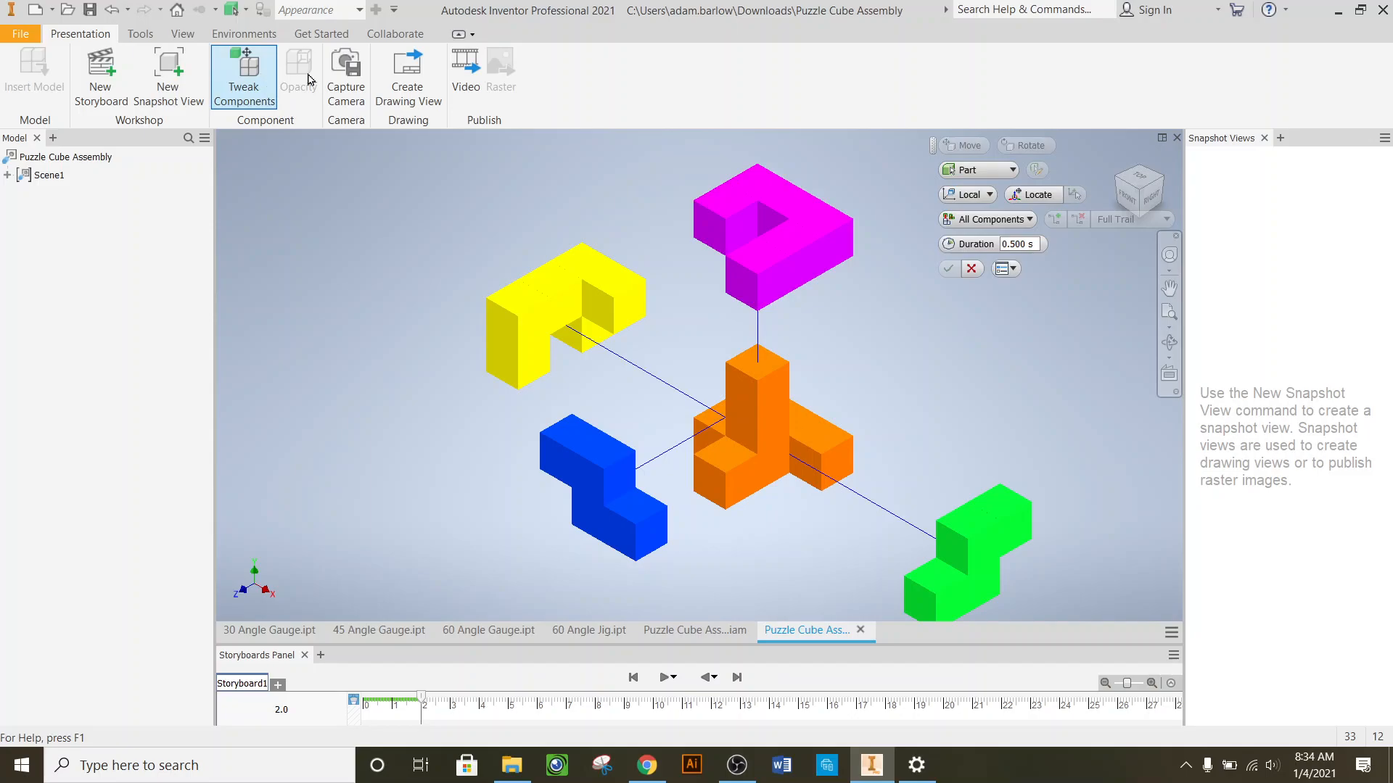
{"action": "left_click", "coordinate": [988, 173]}
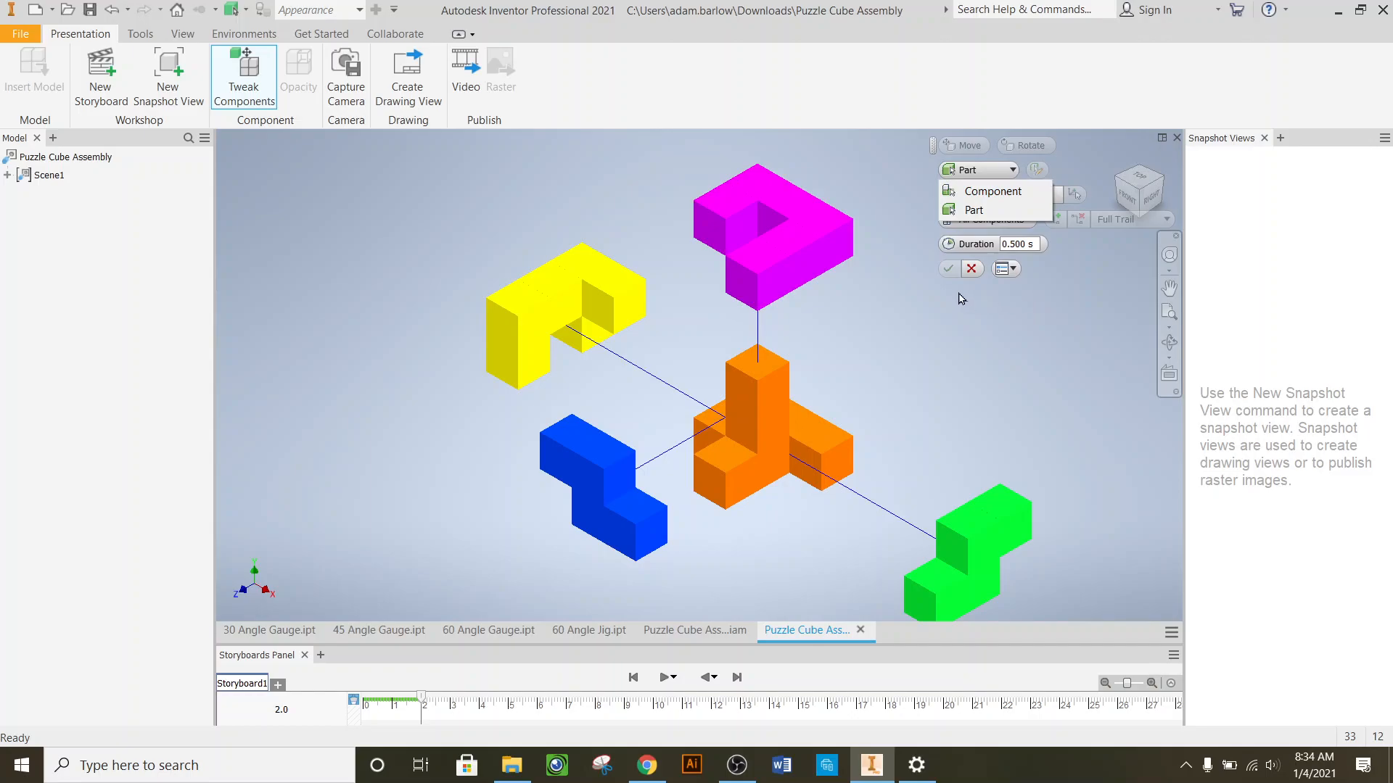
{"action": "left_click", "coordinate": [988, 309]}
{"action": "left_click", "coordinate": [970, 270]}
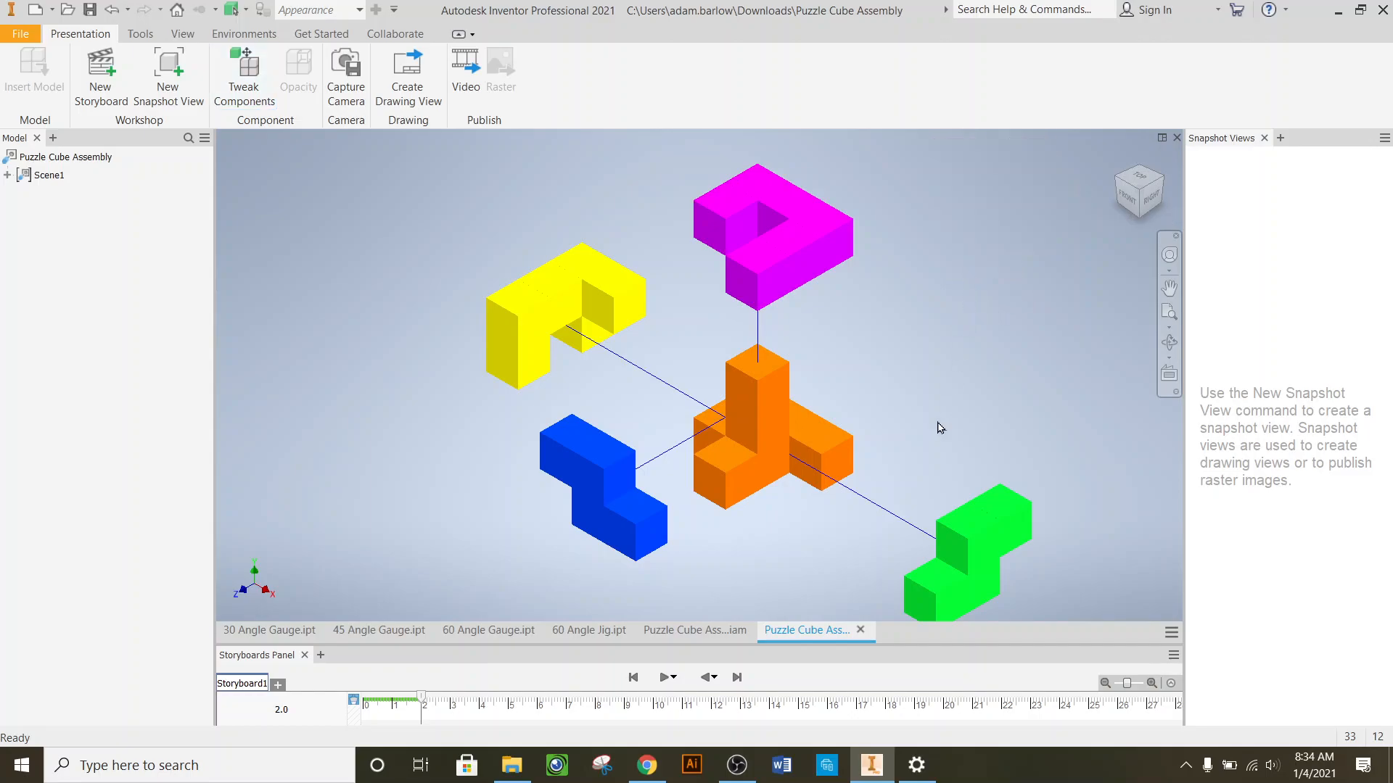
- Play the storyboard to preview the pieces exploding one after another with the whole assembly in view
{"action": "left_click", "coordinate": [662, 678]}
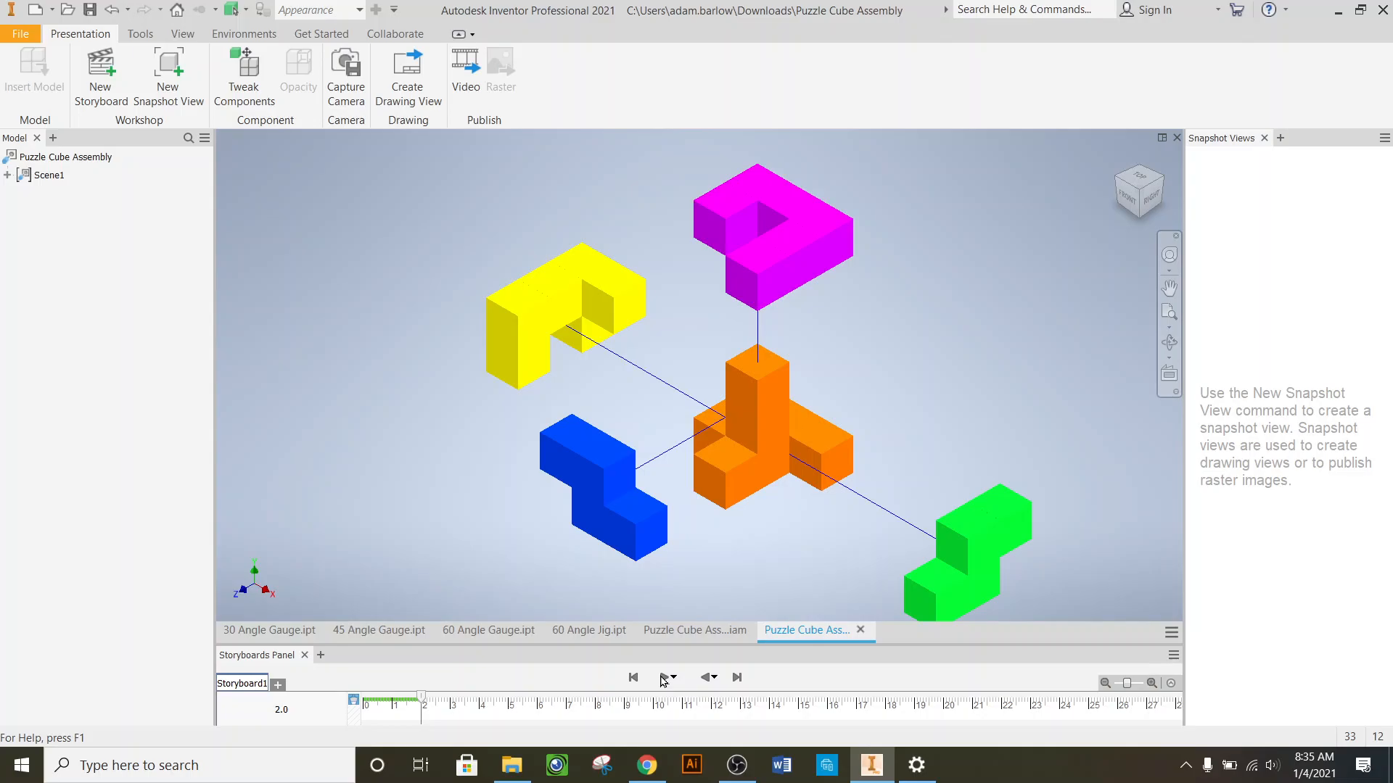
{"action": "left_click", "coordinate": [662, 678]}
{"action": "scroll", "coordinate": [528, 394], "scroll_direction": "down", "scroll_amount": 3}
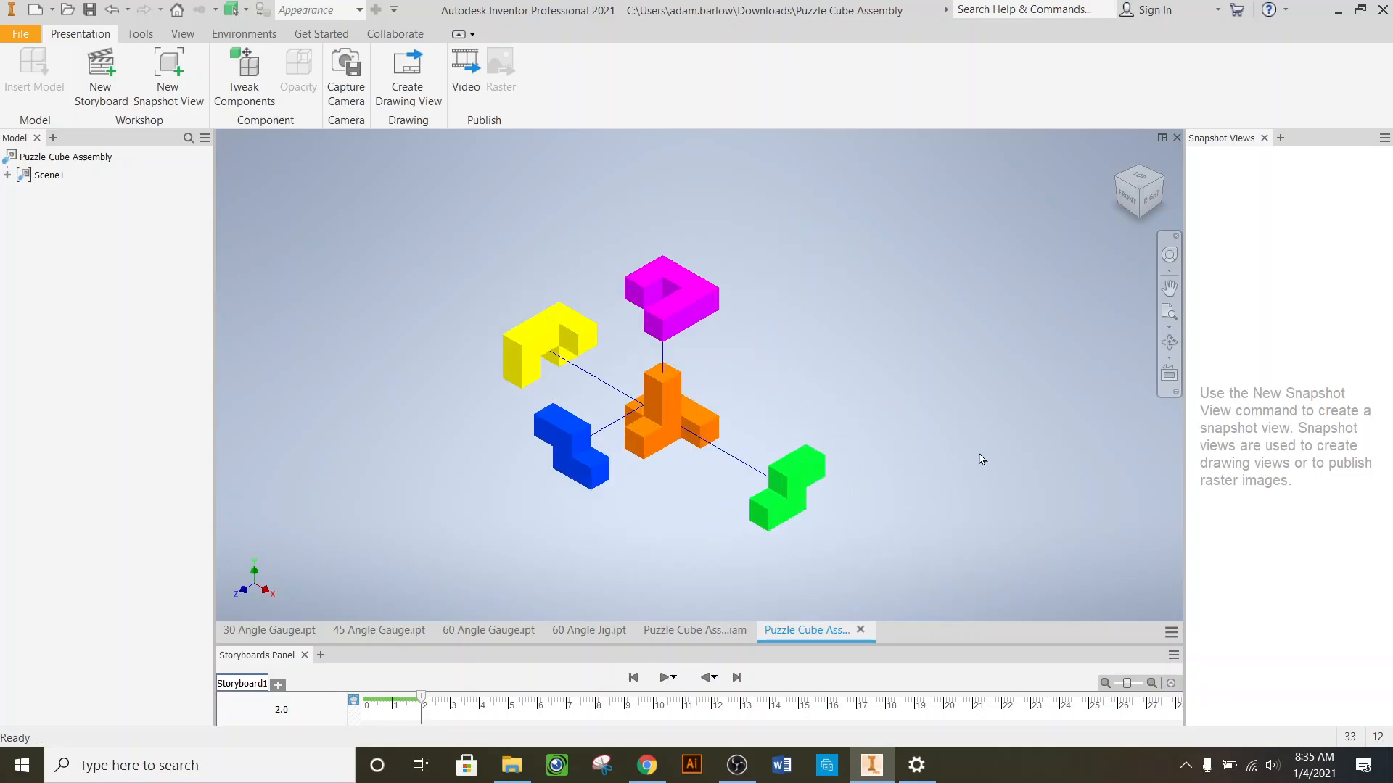
{"action": "scroll", "coordinate": [628, 350], "scroll_direction": "up", "scroll_amount": 3}
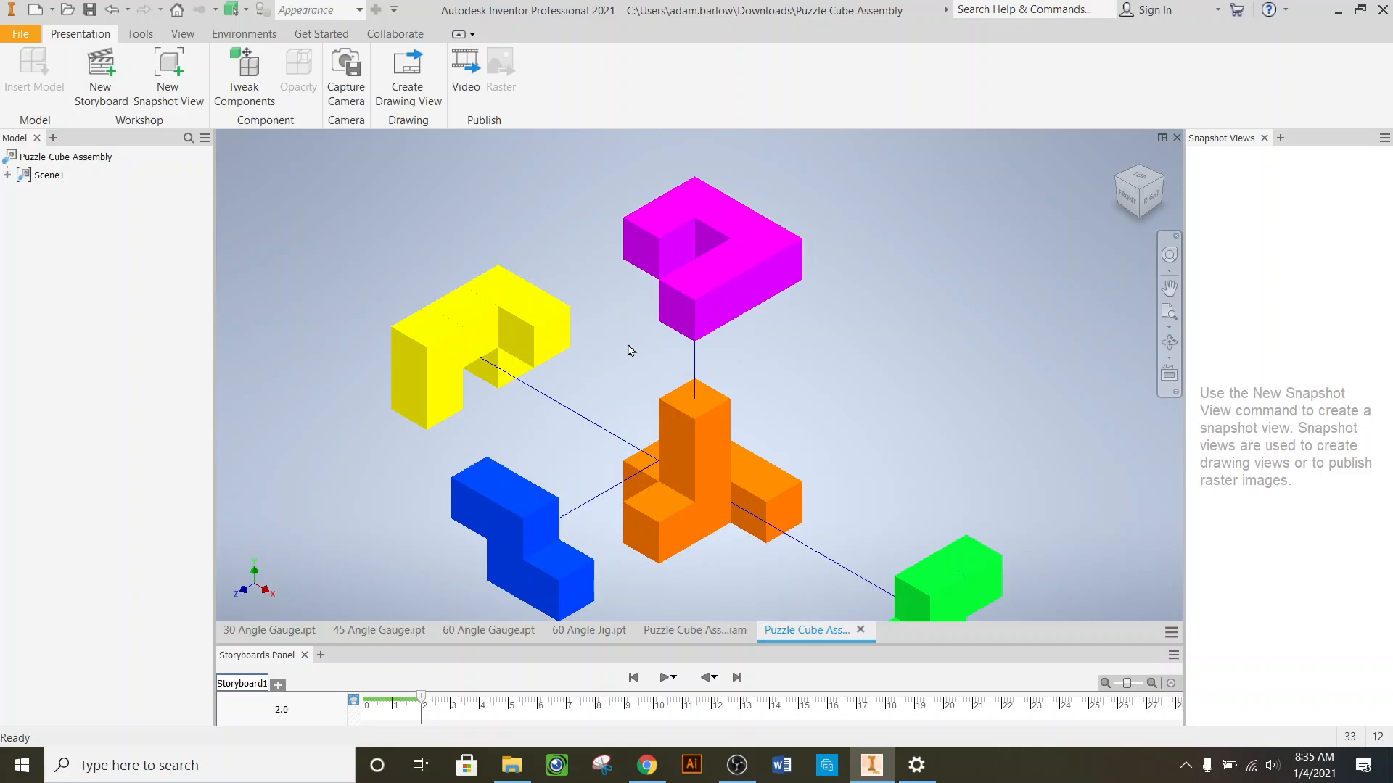
{"action": "scroll", "coordinate": [629, 350], "scroll_direction": "down", "scroll_amount": 2}
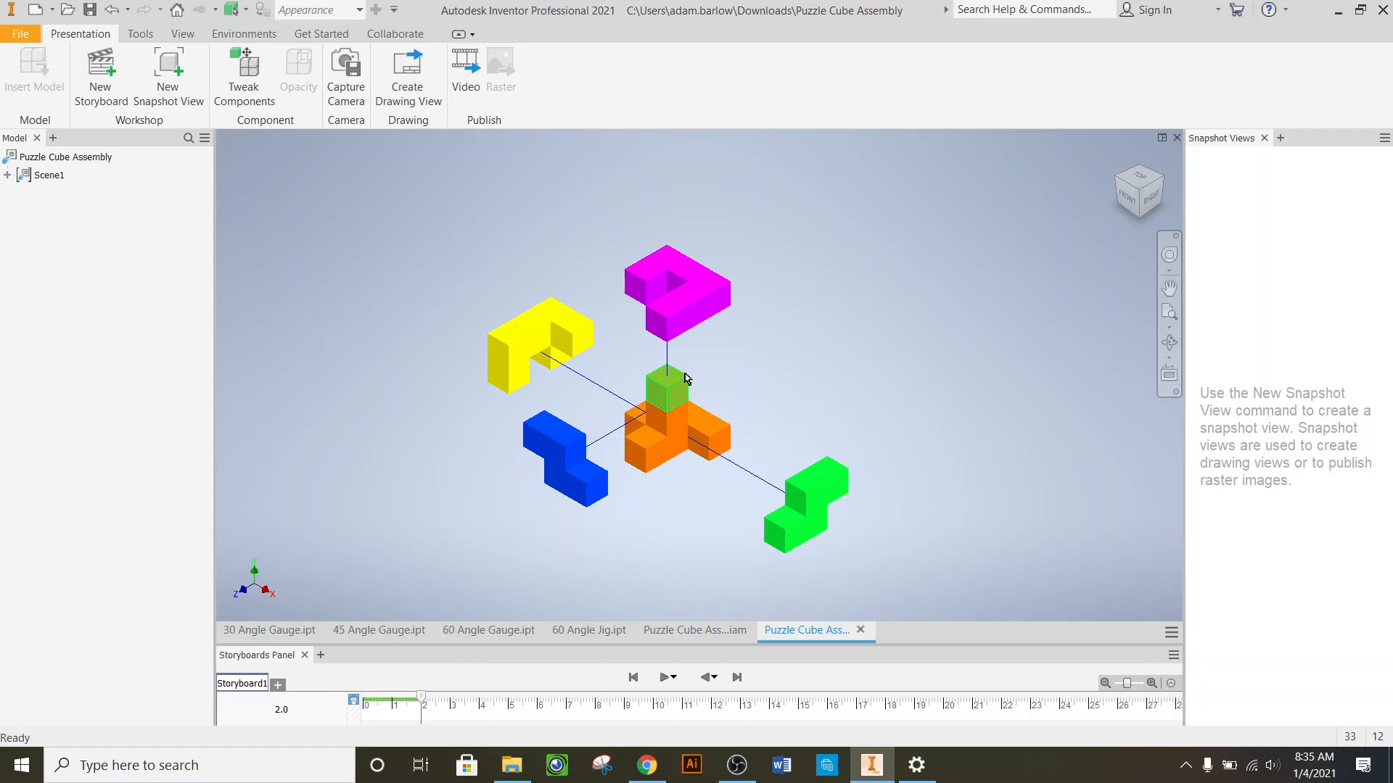
{"action": "left_click", "coordinate": [663, 677]}
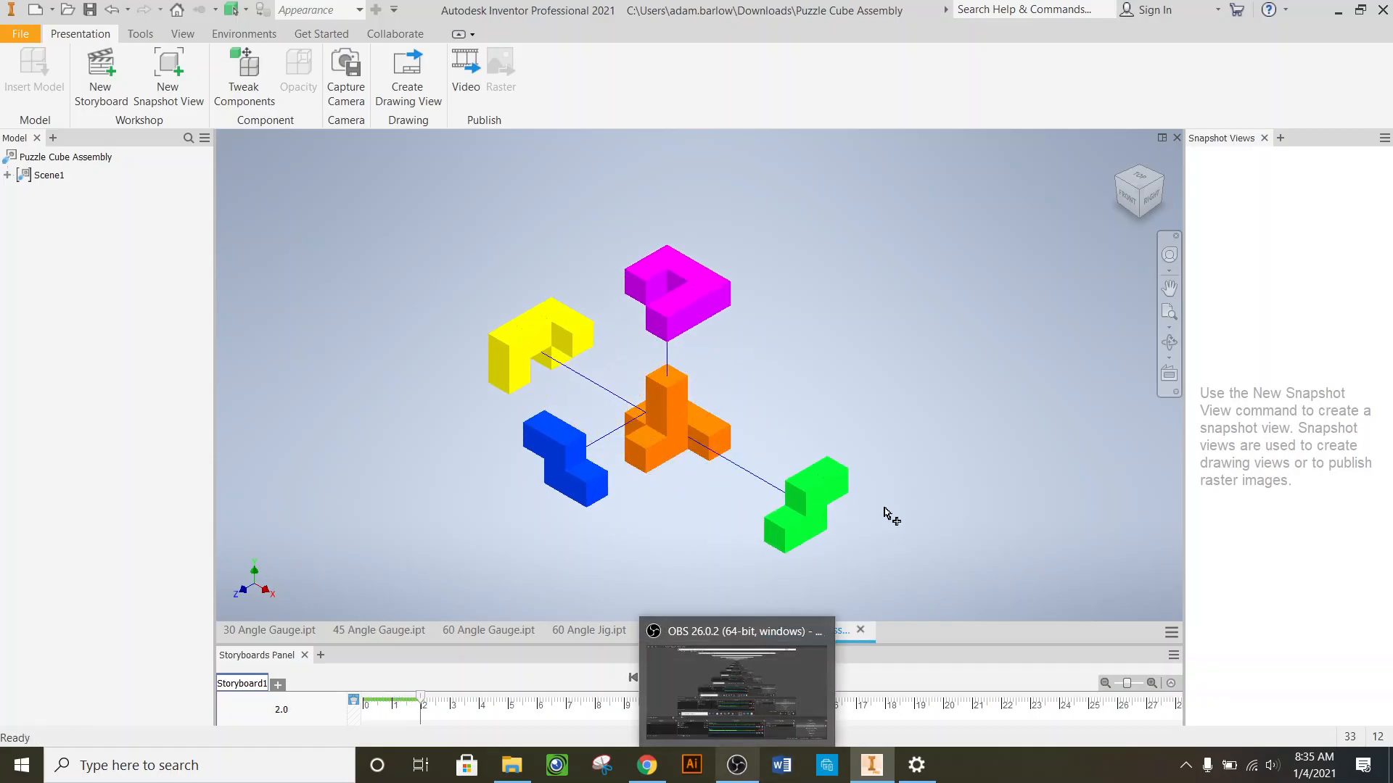
- Expand the storyboard timeline and shift the tweaks of Part 3:1, Part 4:1 and Part 5:1 to start at 0 s alongside Part 1:1
{"action": "left_click_drag", "start_coordinate": [1033, 644], "coordinate": [1028, 533]}
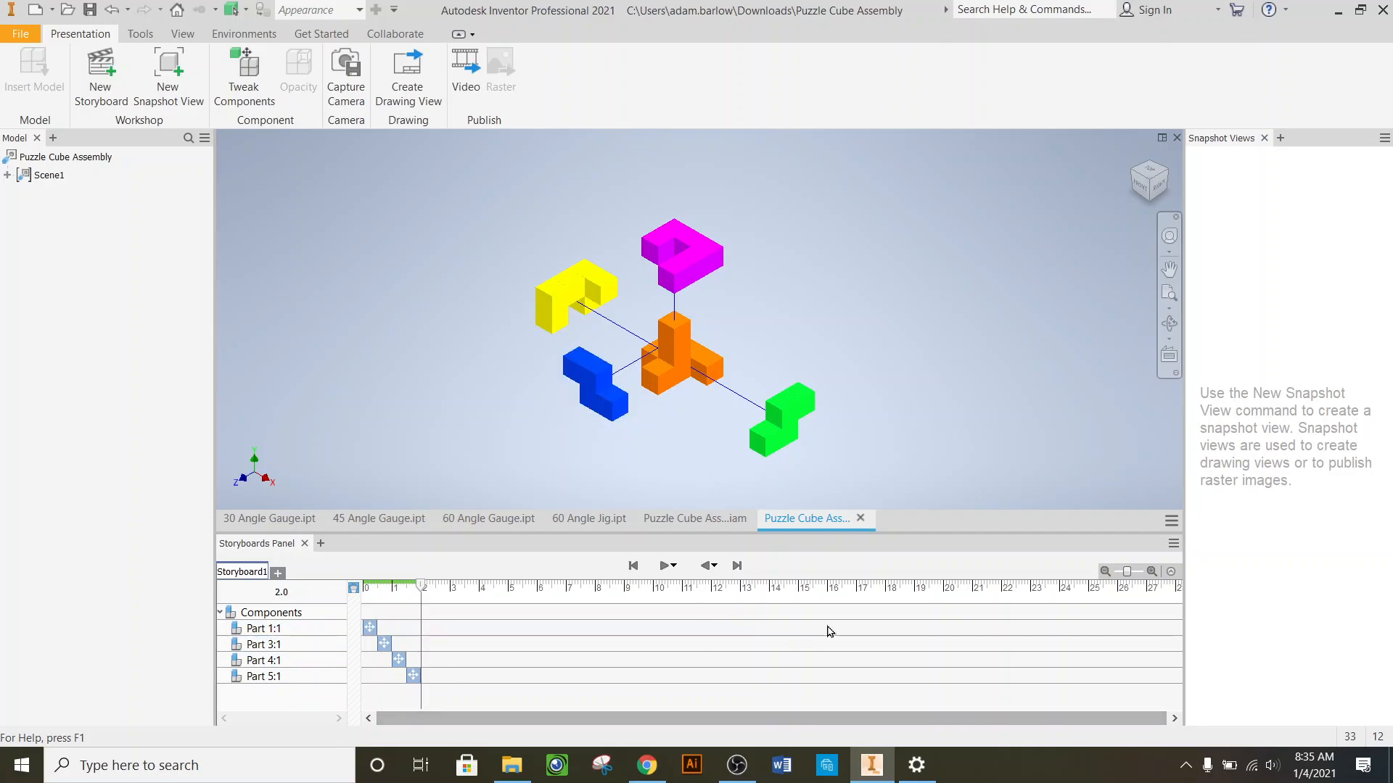
{"action": "left_click_drag", "start_coordinate": [1126, 572], "coordinate": [1133, 573]}
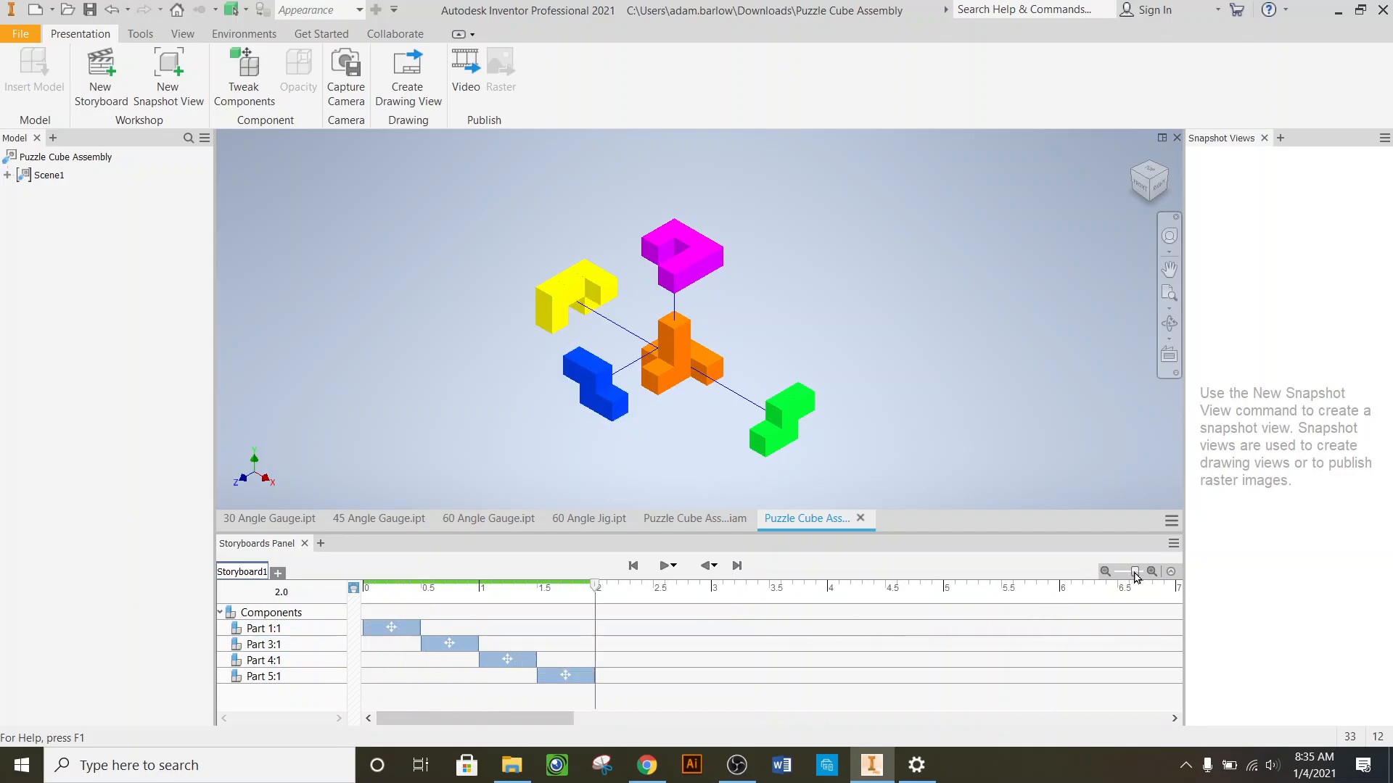
{"action": "left_click_drag", "start_coordinate": [438, 644], "coordinate": [377, 649]}
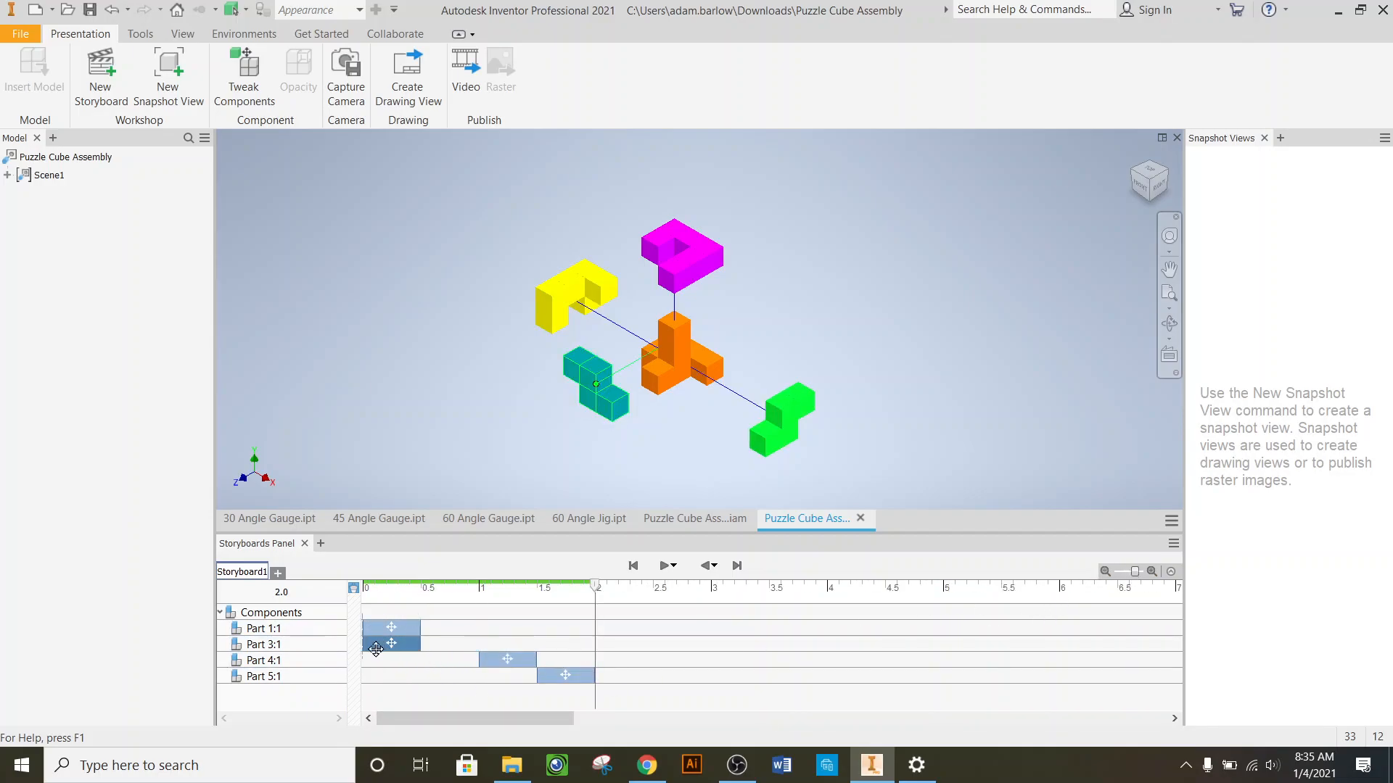
{"action": "left_click_drag", "start_coordinate": [500, 659], "coordinate": [377, 659]}
{"action": "left_click_drag", "start_coordinate": [541, 677], "coordinate": [374, 676]}
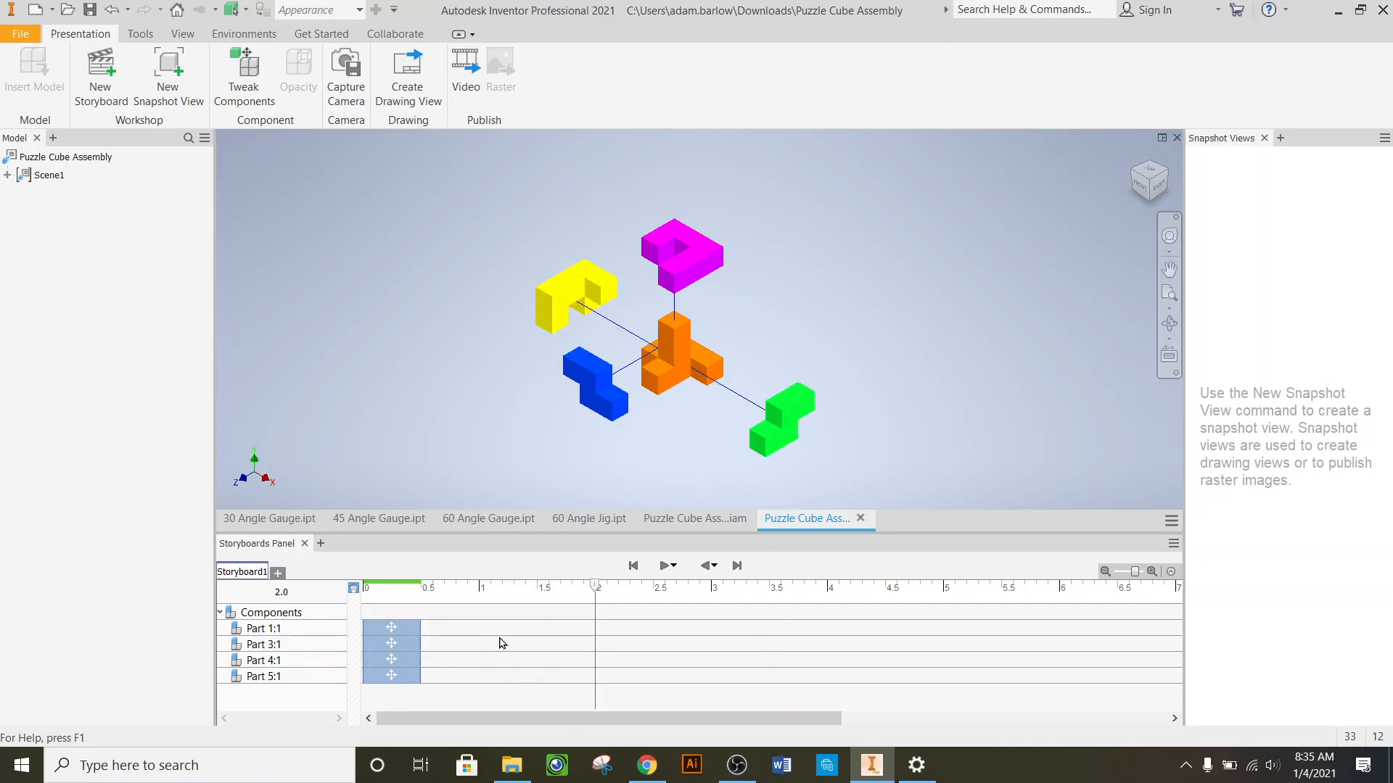
- Play the storyboard to preview all four pieces moving simultaneously, and review the component rows in the timeline
{"action": "left_click", "coordinate": [667, 567]}
{"action": "left_click", "coordinate": [668, 566]}
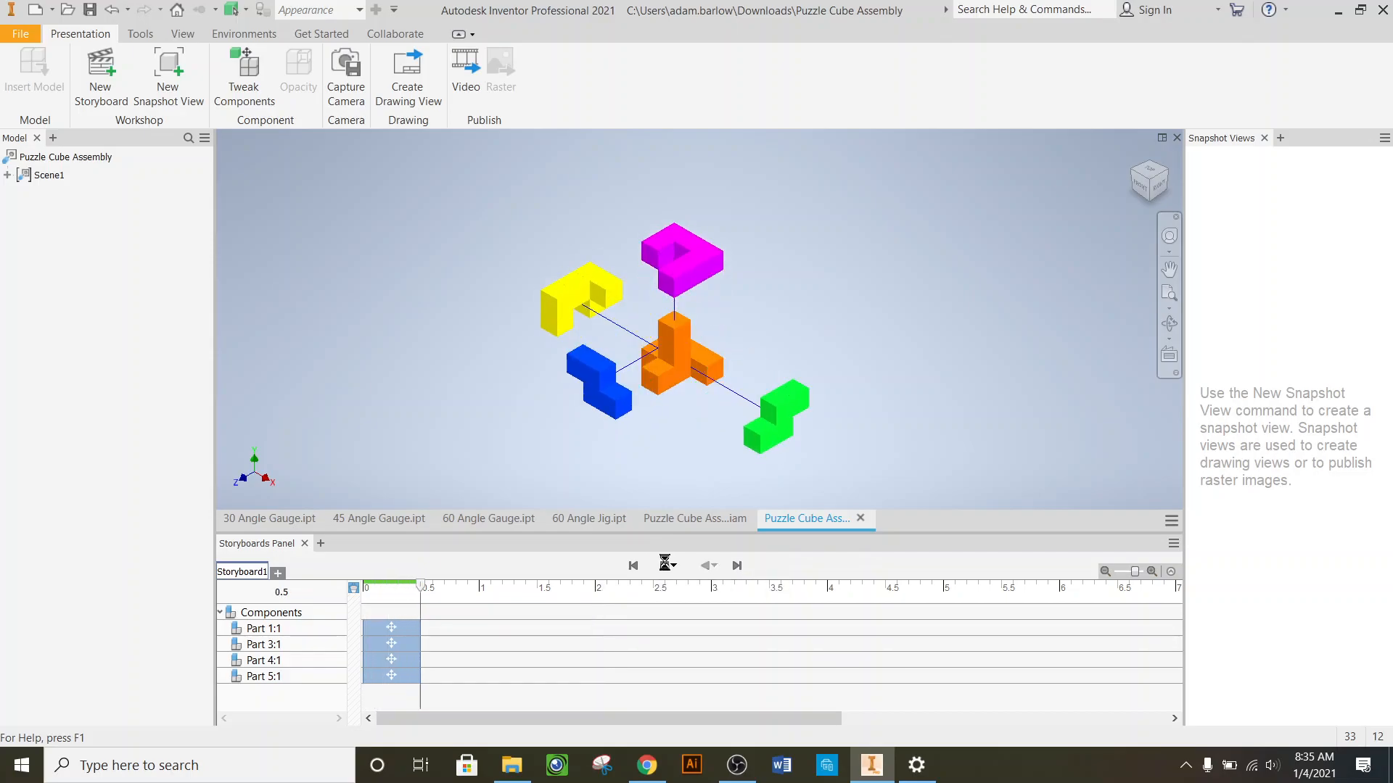
{"action": "left_click_drag", "start_coordinate": [910, 534], "coordinate": [922, 658]}
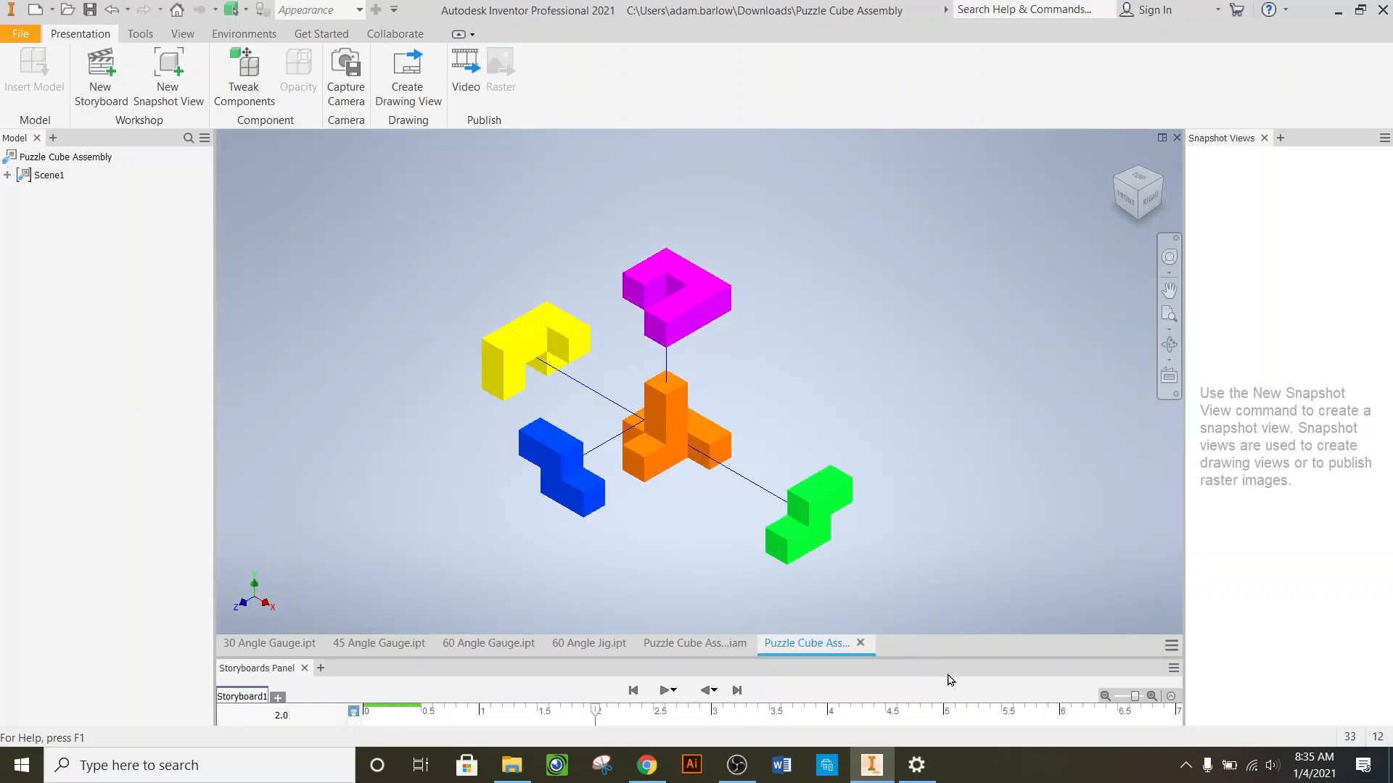
{"action": "left_click_drag", "start_coordinate": [961, 656], "coordinate": [958, 571]}
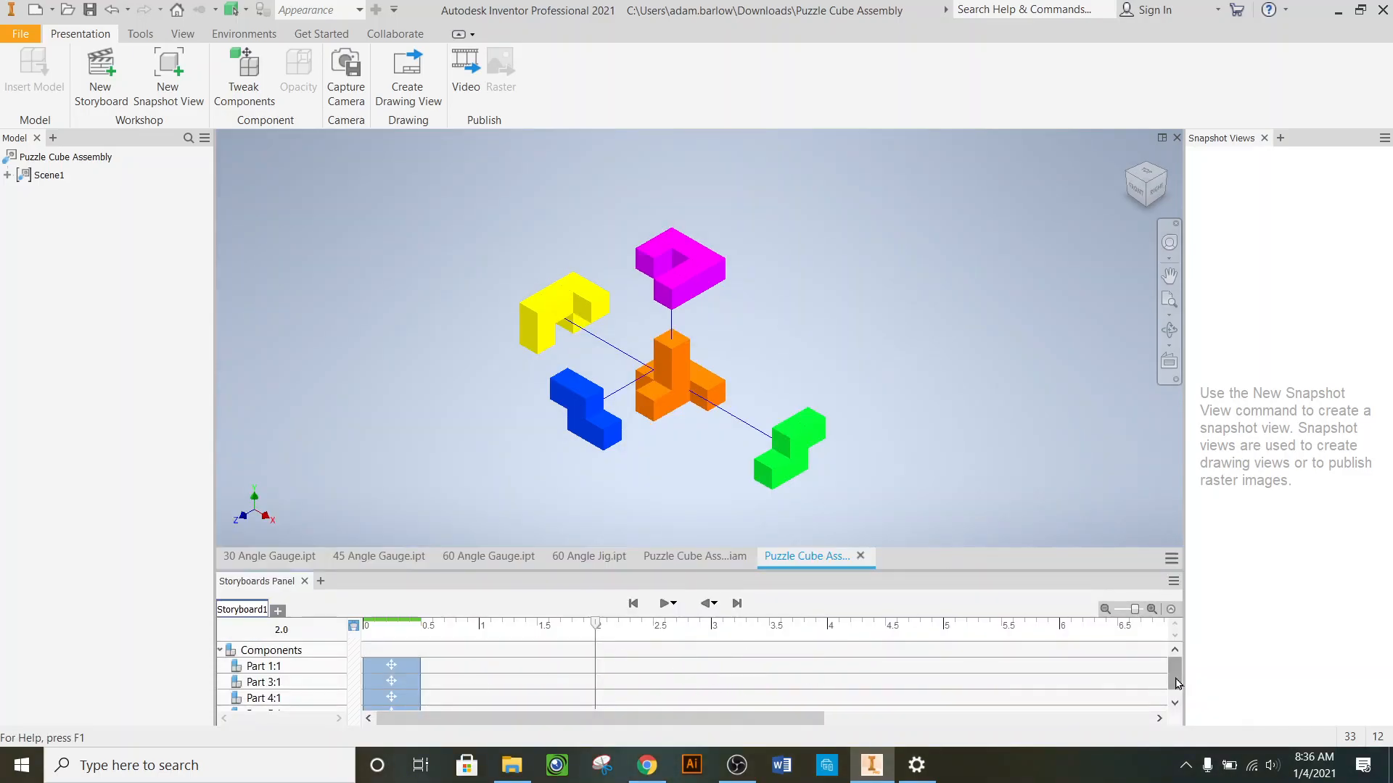
{"action": "scroll", "coordinate": [1174, 674], "scroll_direction": "down", "scroll_amount": 1}
{"action": "left_click", "coordinate": [665, 605]}
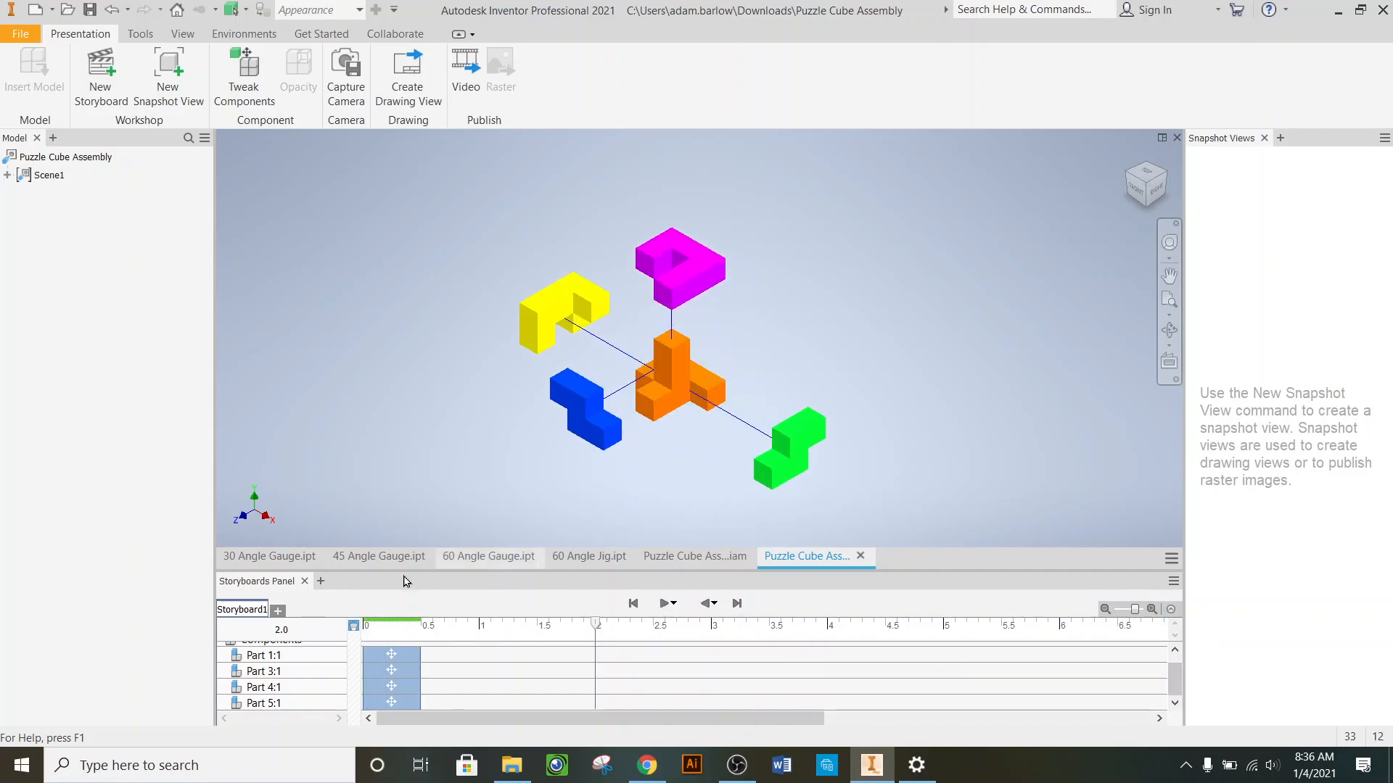
{"action": "scroll", "coordinate": [448, 699], "scroll_direction": "up", "scroll_amount": 1}
{"action": "scroll", "coordinate": [448, 699], "scroll_direction": "down", "scroll_amount": 1}
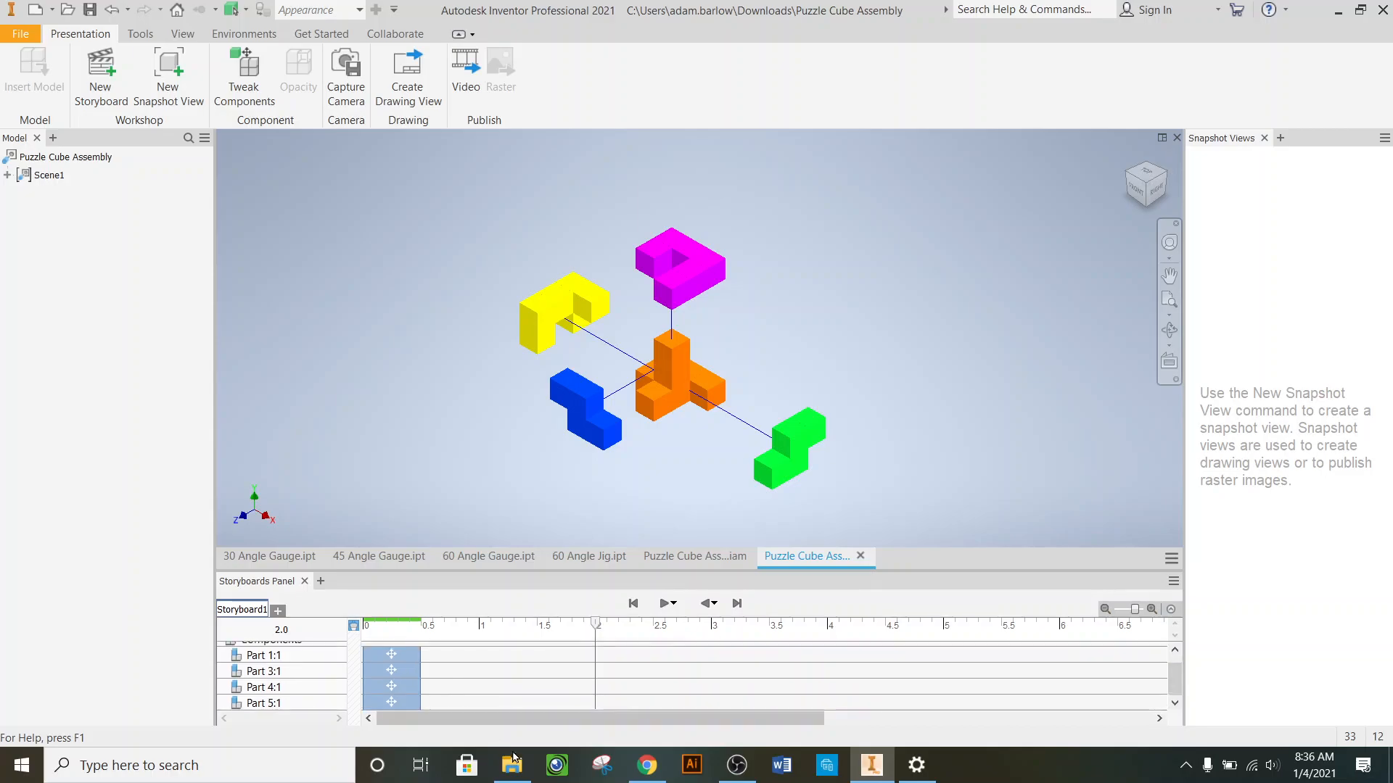
{"action": "left_click", "coordinate": [739, 766]}
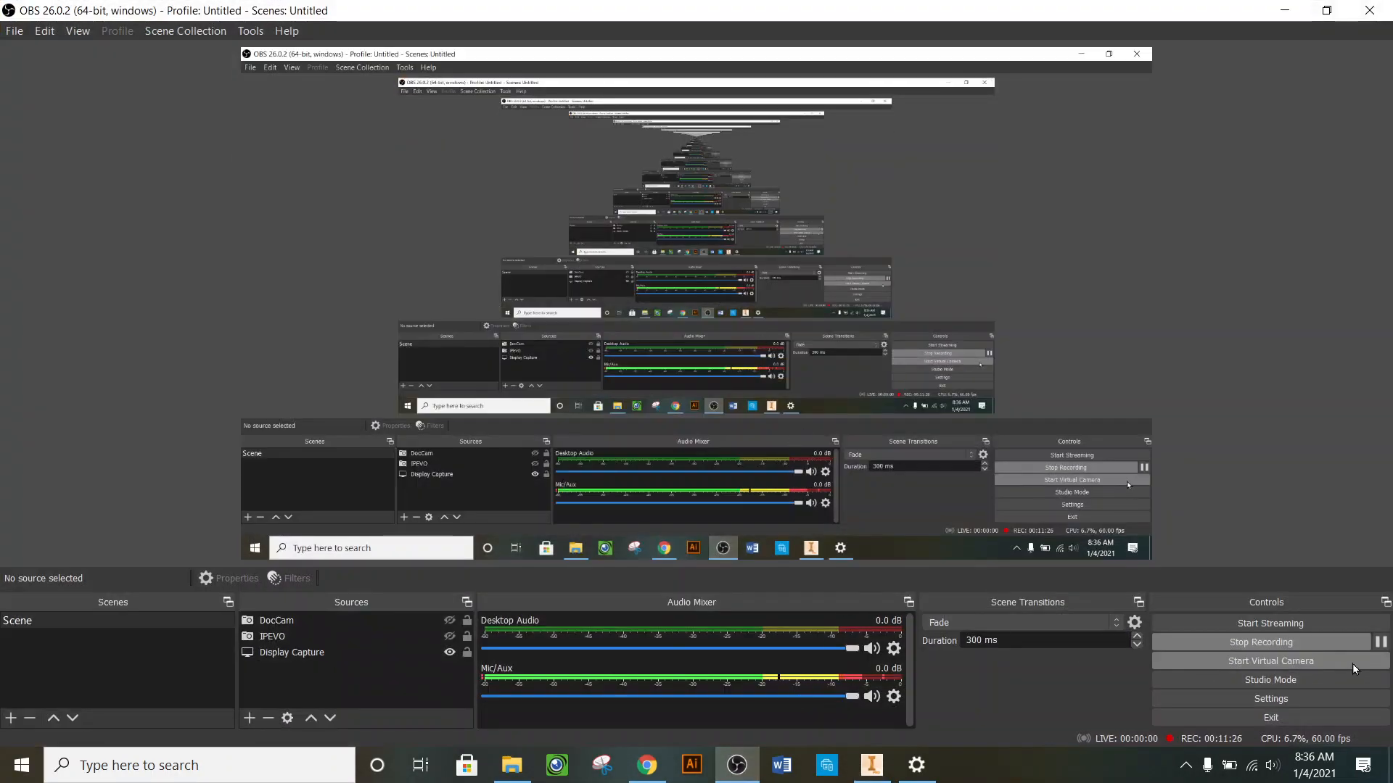
{"action": "left_click", "coordinate": [1380, 642]}
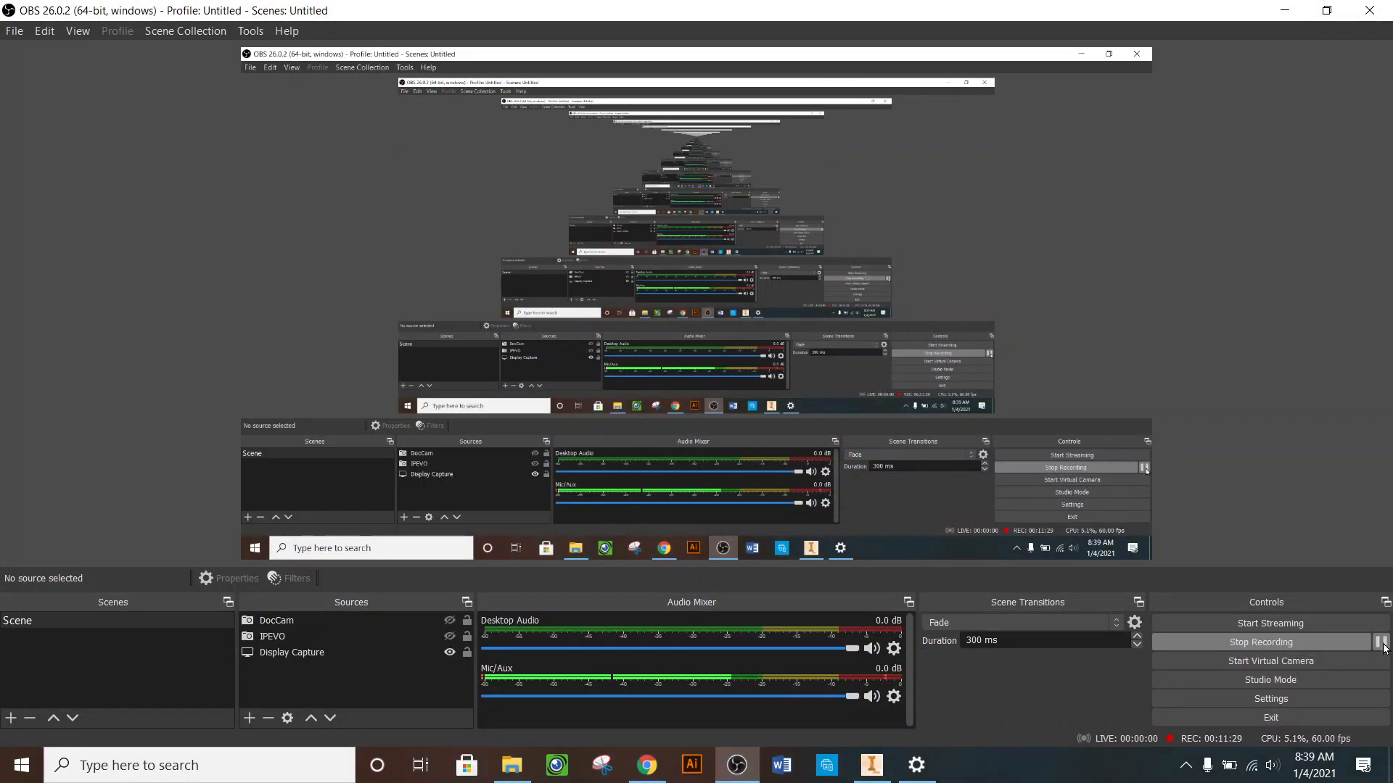
{"action": "left_click", "coordinate": [1284, 10]}
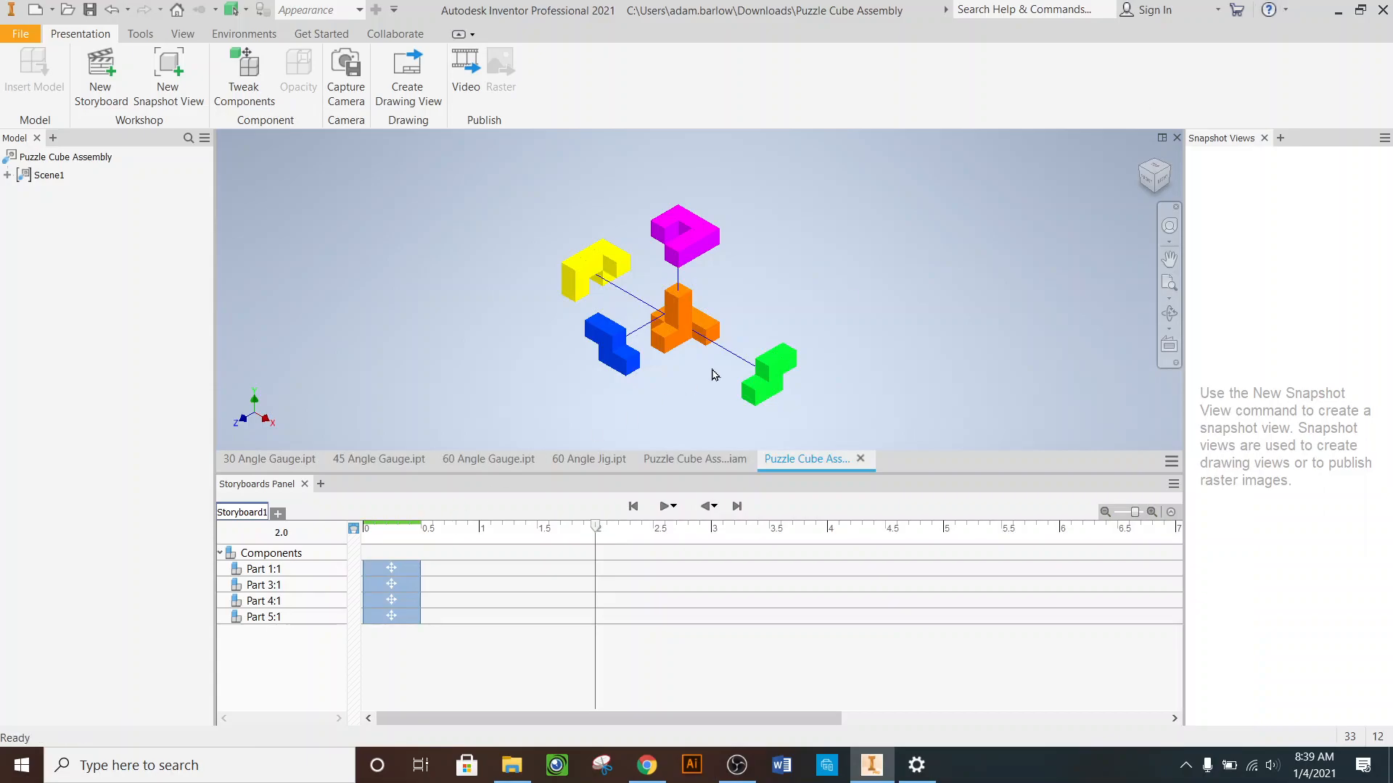
- Lengthen Part 1:1's tweak to about 1.2 s and play the storyboard from the start
{"action": "mouse_move", "coordinate": [965, 474]}
{"action": "left_mouse_down"}
{"action": "mouse_move", "coordinate": [939, 662]}
{"action": "mouse_move", "coordinate": [967, 604]}
{"action": "mouse_move", "coordinate": [966, 484]}
{"action": "left_mouse_up"}
{"action": "left_click_drag", "start_coordinate": [595, 552], "coordinate": [500, 585]}
{"action": "left_click", "coordinate": [403, 581]}
{"action": "left_click_drag", "start_coordinate": [467, 541], "coordinate": [349, 561]}
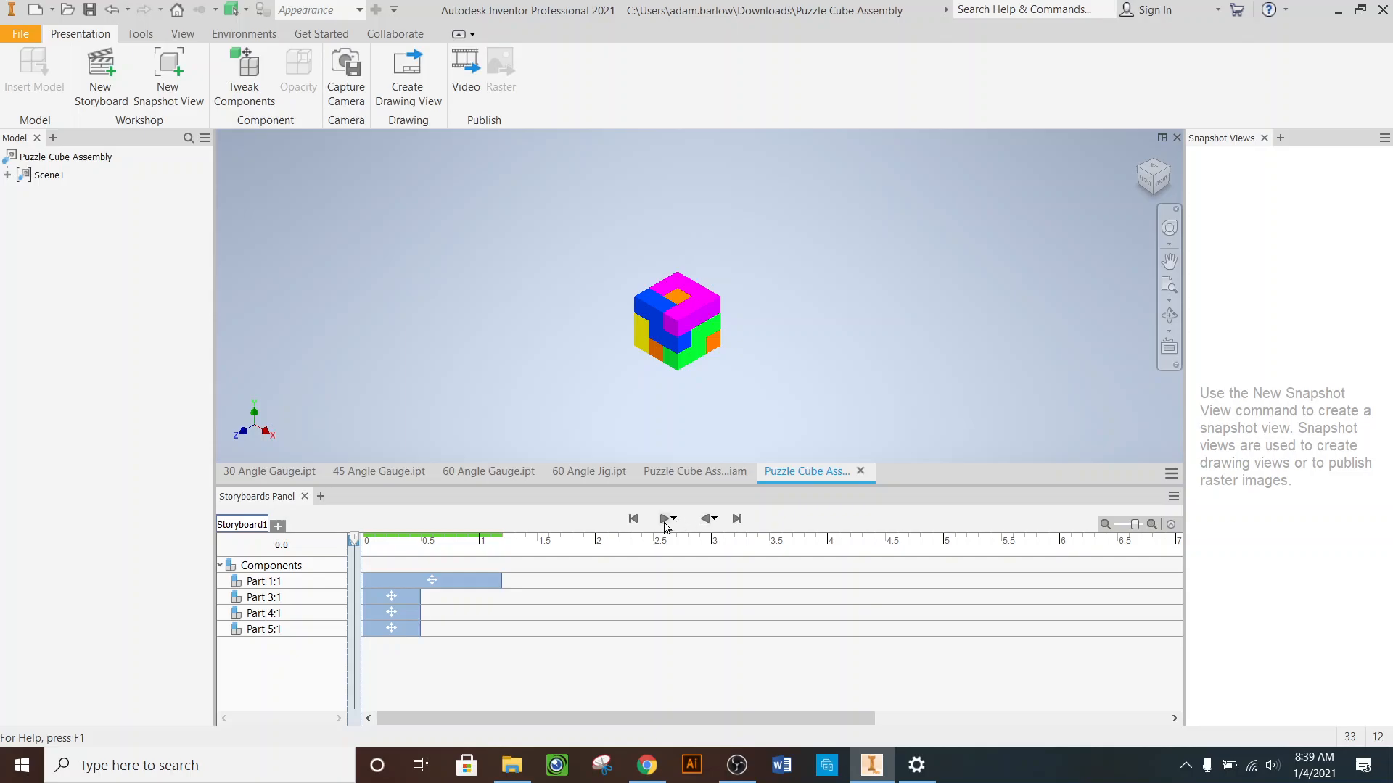
{"action": "left_click", "coordinate": [664, 518]}
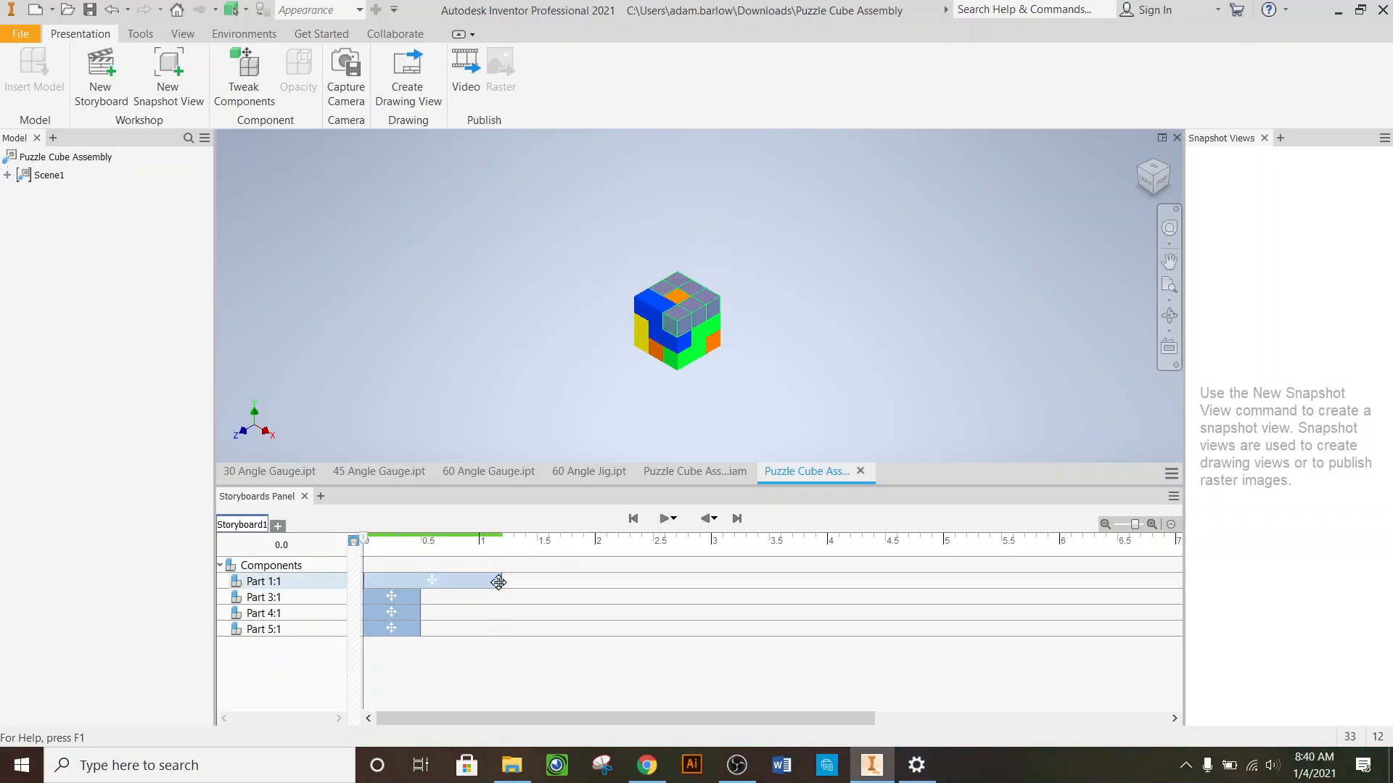
- Stretch Part 1:1's tweak to about 5.7 s for a slow preview, and shorten it back to 0.5 s
{"action": "left_click_drag", "start_coordinate": [499, 580], "coordinate": [1024, 580]}
{"action": "left_click", "coordinate": [662, 519]}
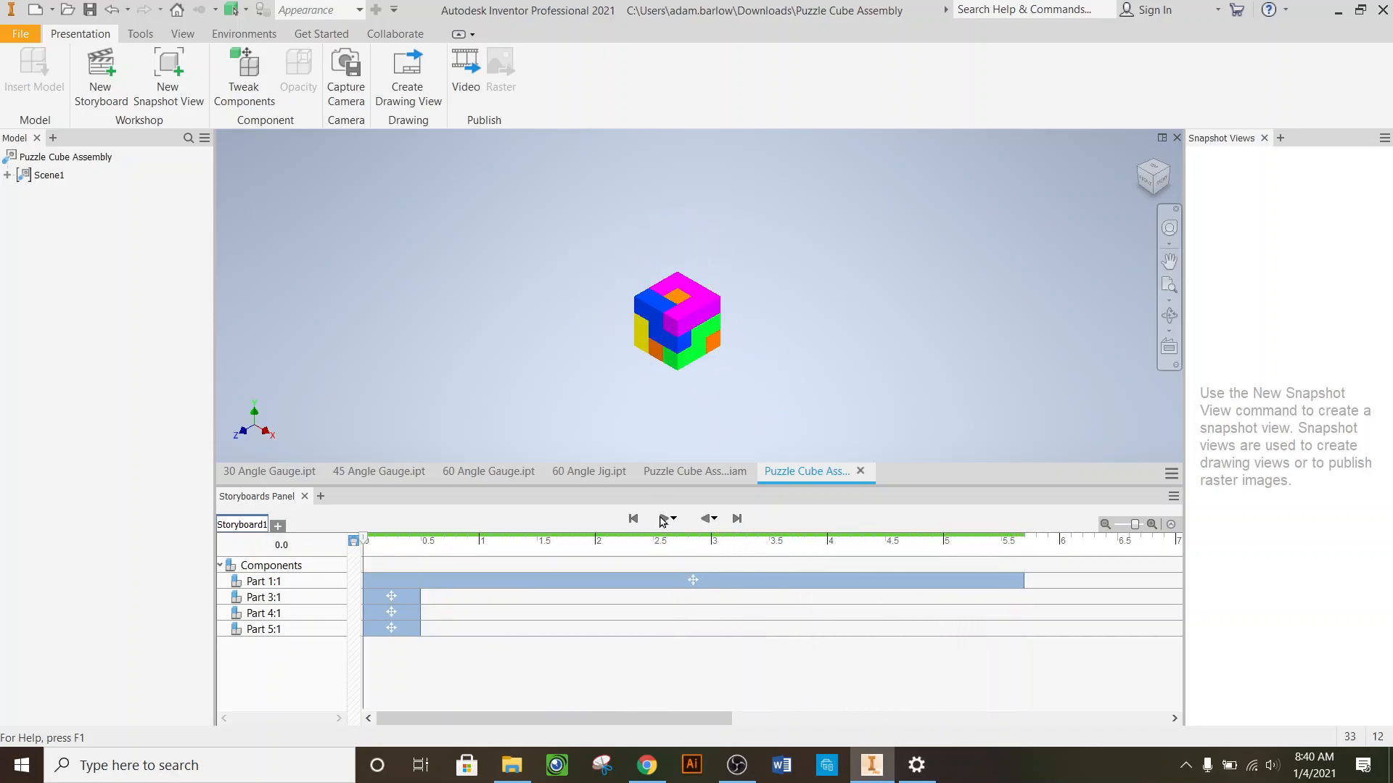
{"action": "left_click_drag", "start_coordinate": [1026, 584], "coordinate": [419, 596]}
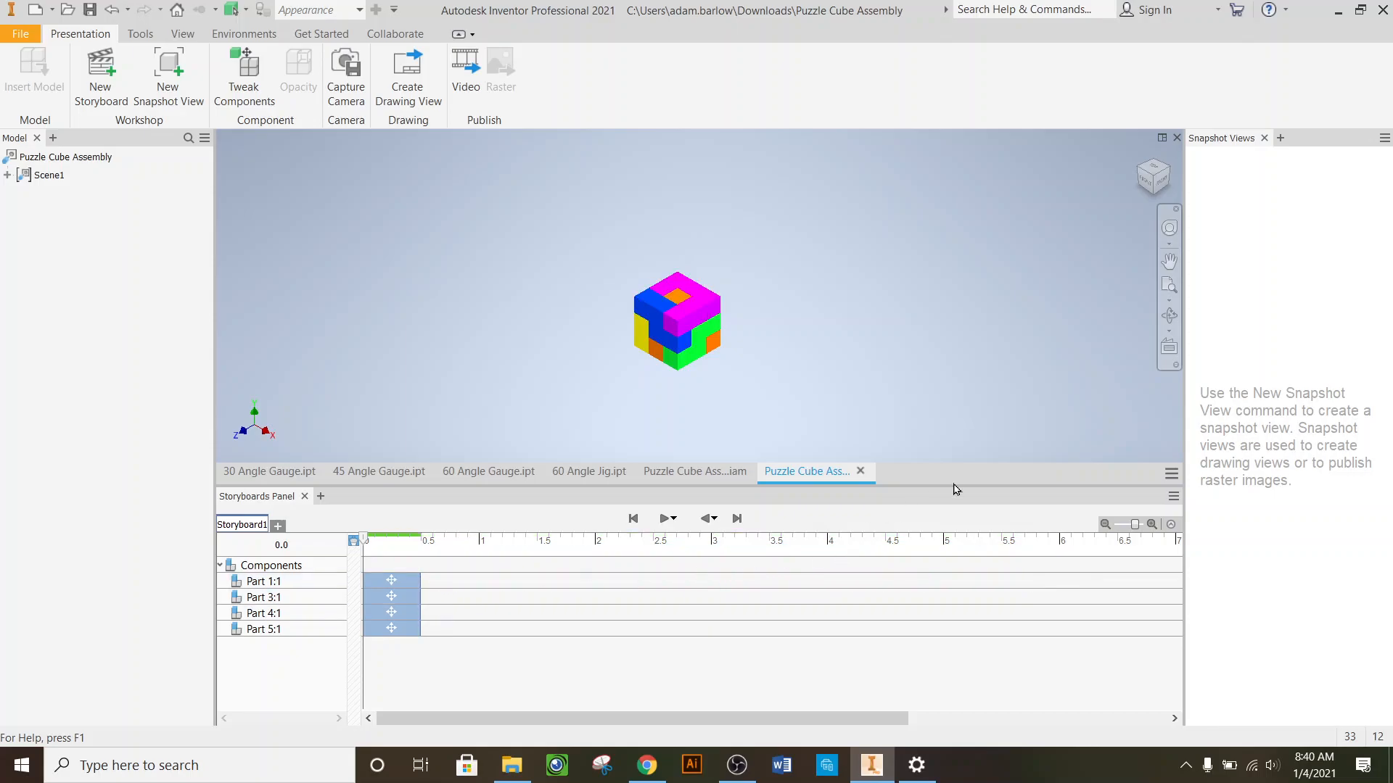
- Shrink the storyboard timeline and preview the storyboard from the cube's home view
{"action": "left_click_drag", "start_coordinate": [979, 484], "coordinate": [976, 583]}
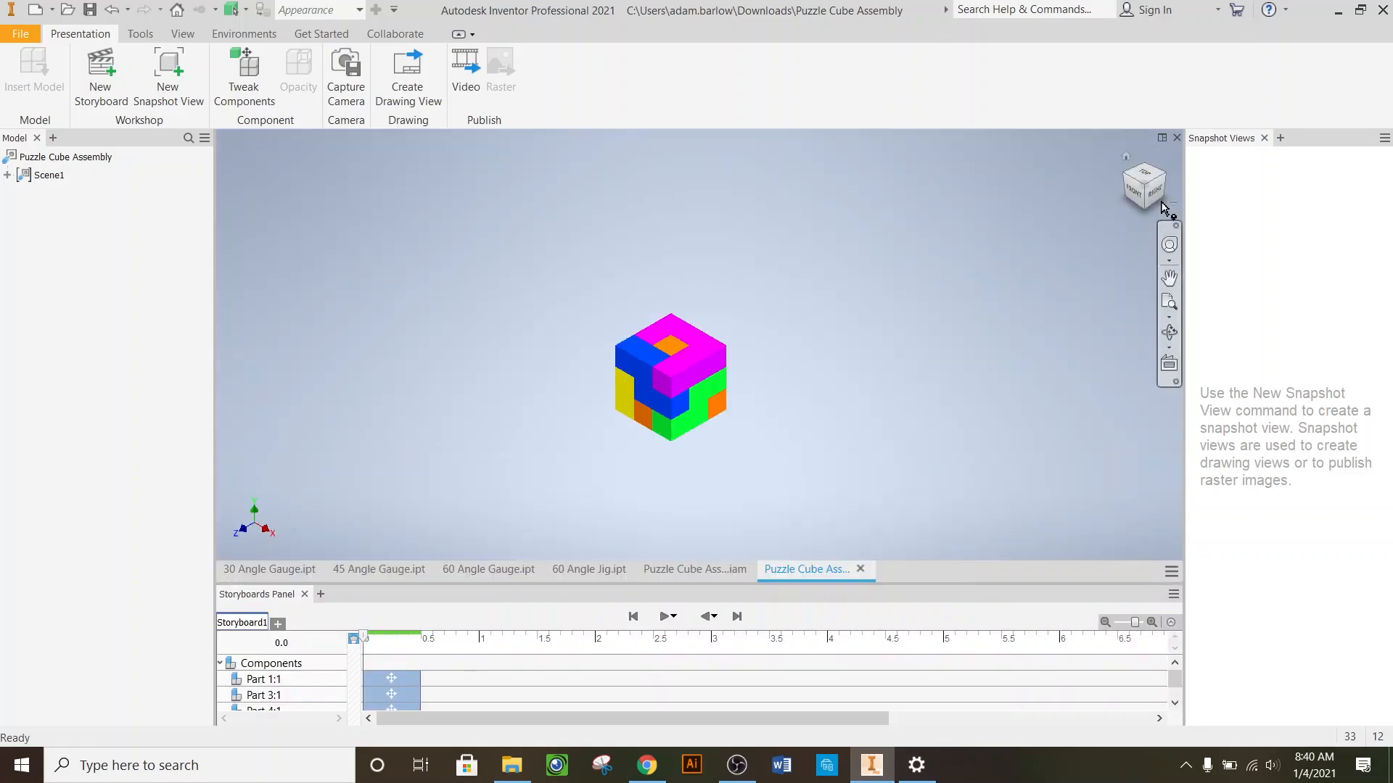
{"action": "left_click", "coordinate": [1126, 155]}
{"action": "left_click", "coordinate": [661, 620]}
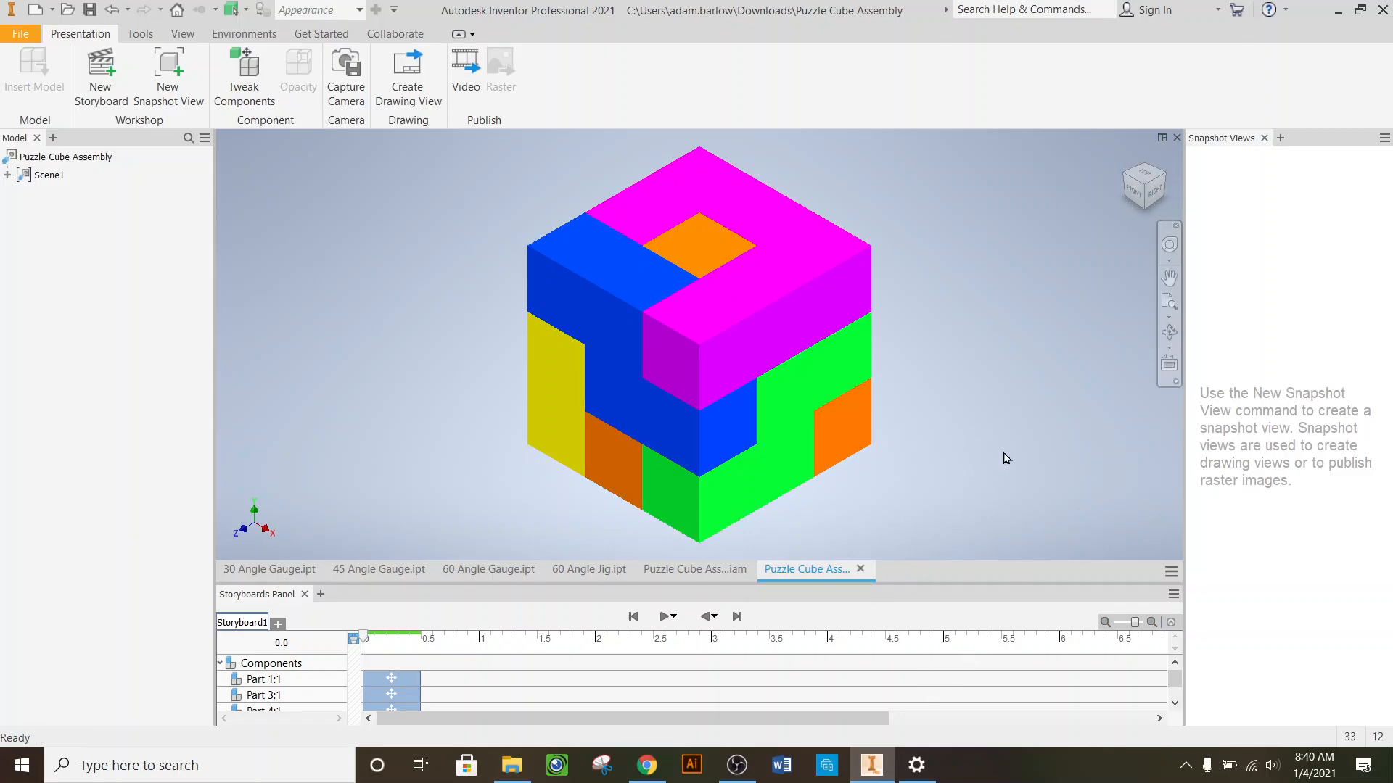
{"action": "scroll", "coordinate": [997, 460], "scroll_direction": "up", "scroll_amount": 5}
{"action": "scroll", "coordinate": [568, 324], "scroll_direction": "down", "scroll_amount": 3}
{"action": "scroll", "coordinate": [460, 306], "scroll_direction": "up", "scroll_amount": 5}
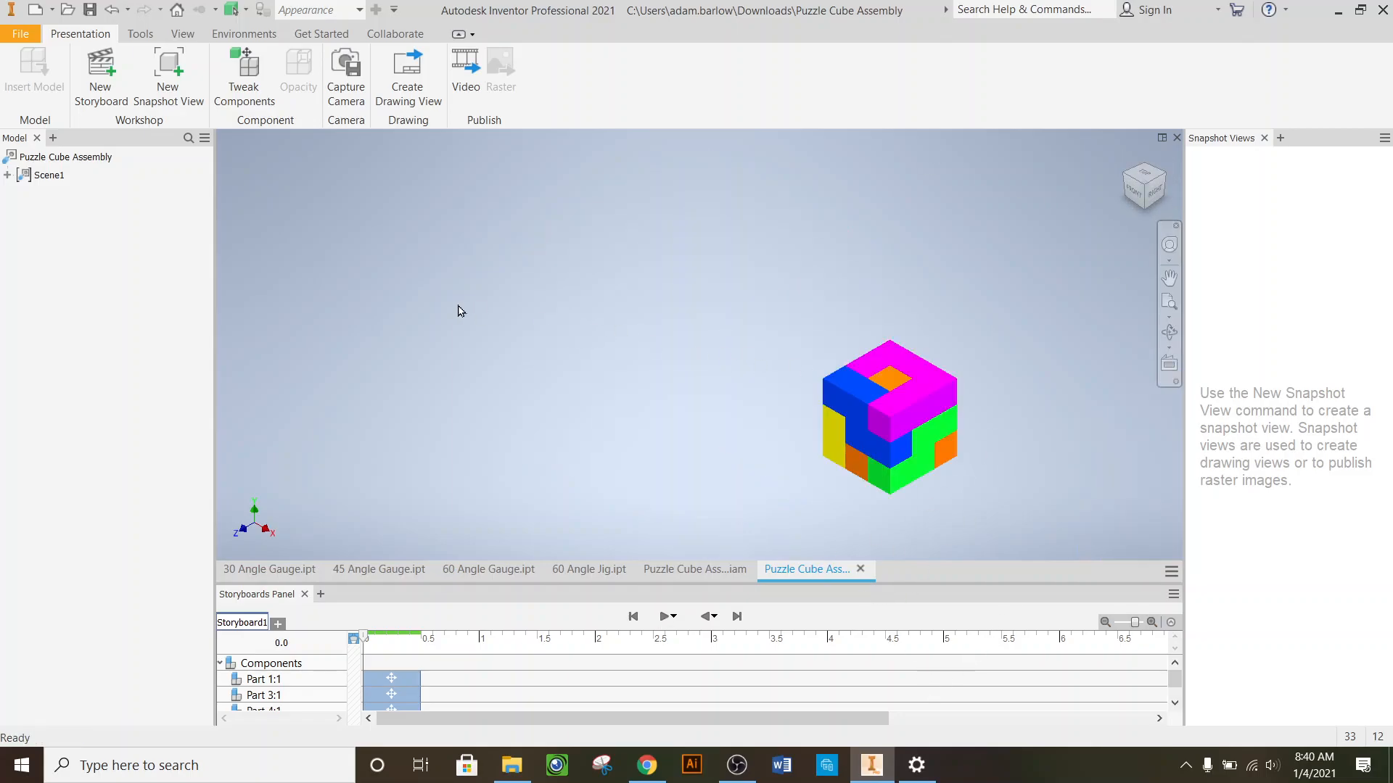
- Run the storyboard to its fully exploded end and create a snapshot view of all the separated pieces
{"action": "left_click", "coordinate": [663, 618]}
{"action": "left_click", "coordinate": [736, 617]}
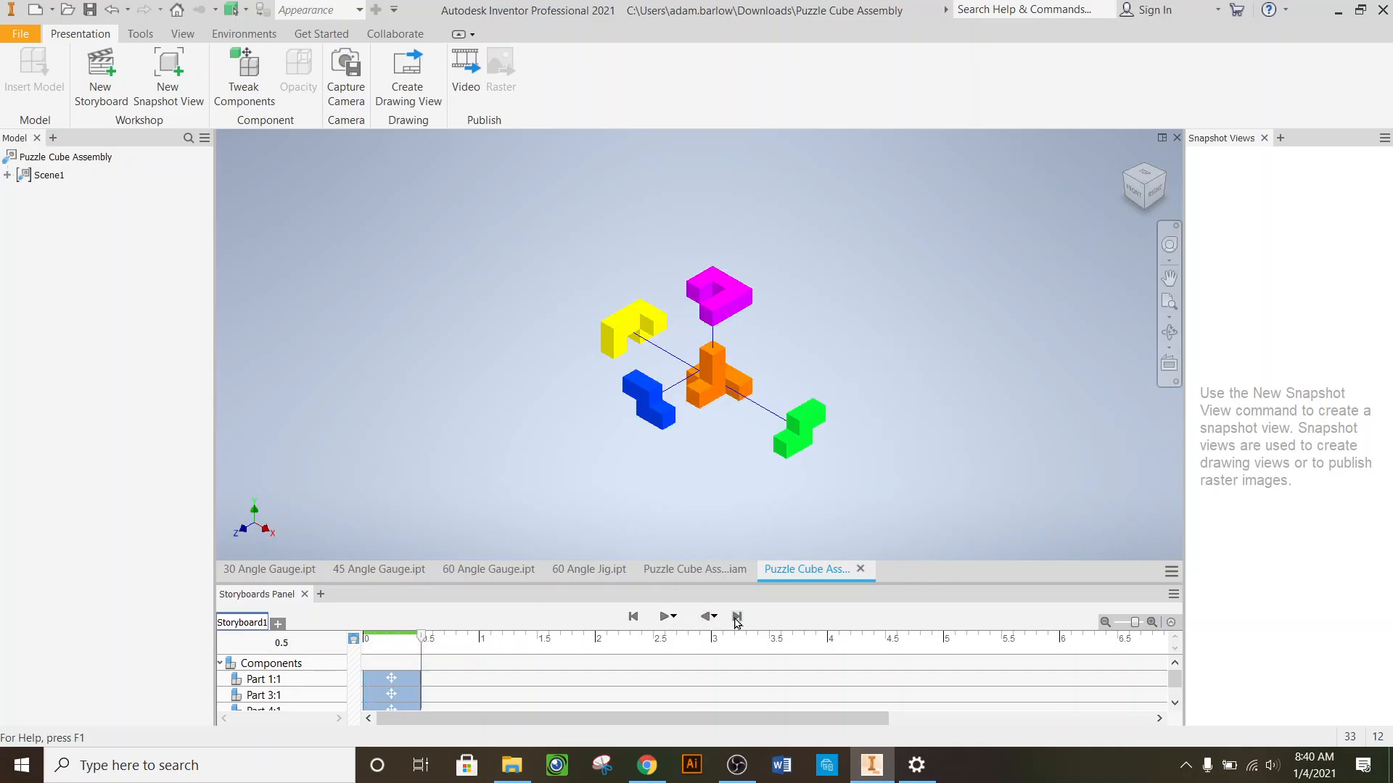
{"action": "left_click", "coordinate": [665, 620]}
{"action": "scroll", "coordinate": [755, 370], "scroll_direction": "down", "scroll_amount": 3}
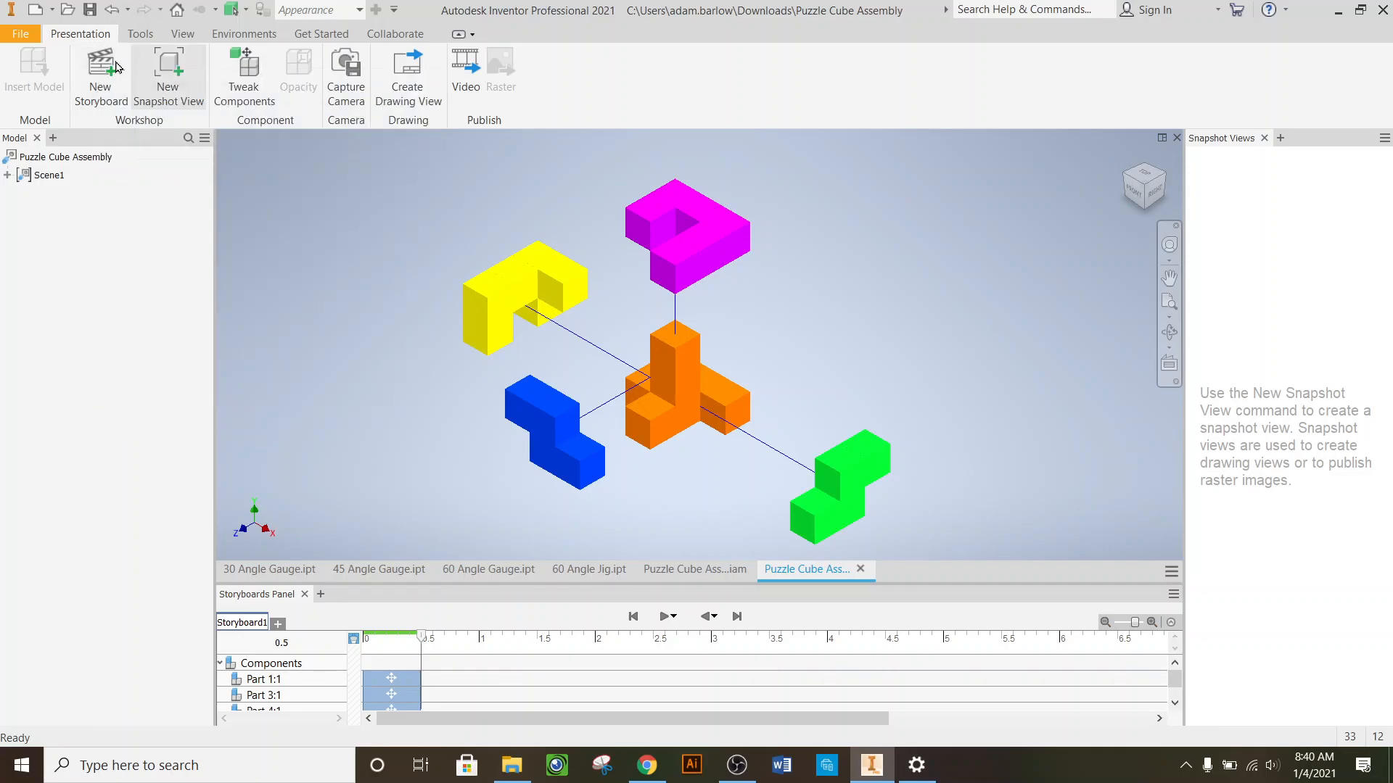
{"action": "left_click", "coordinate": [169, 71]}
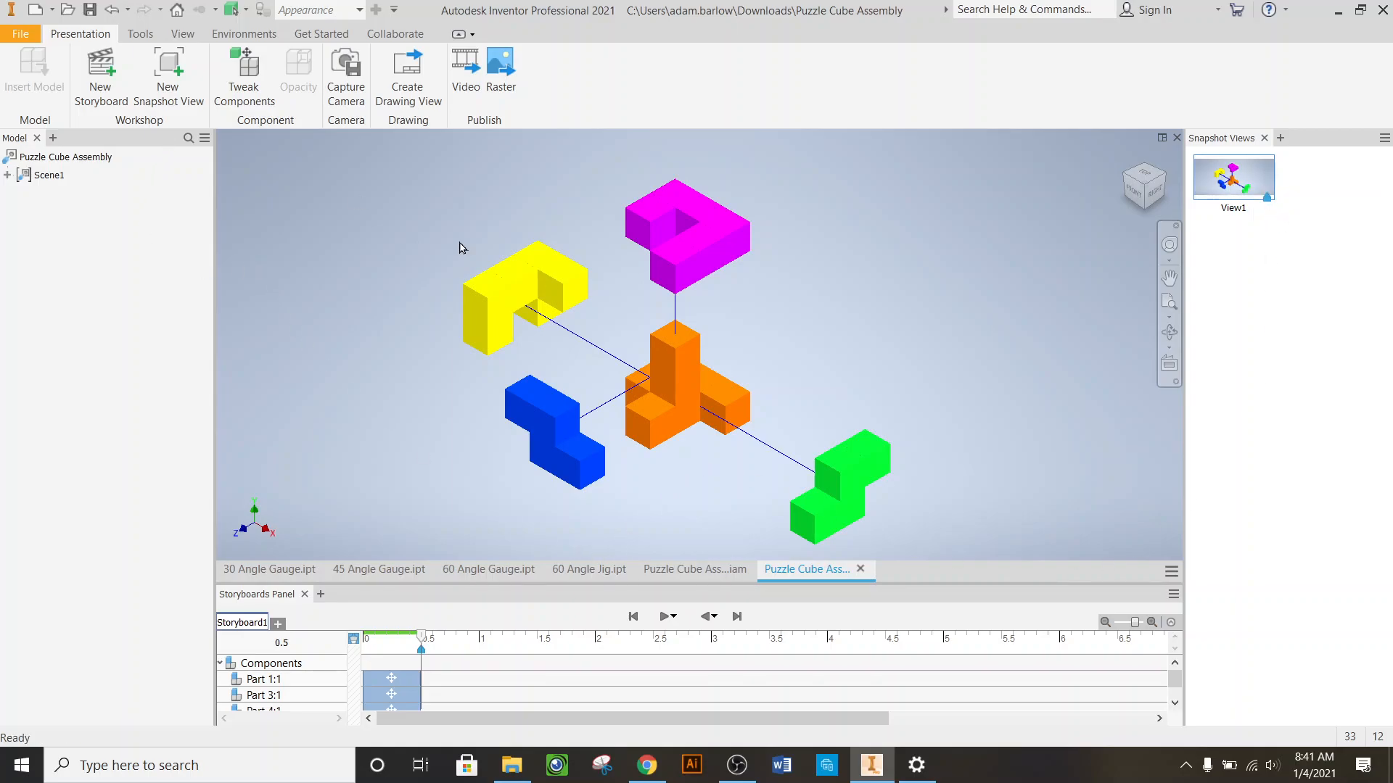
- Replay the storyboard between its assembled start and exploded end, and capture a second snapshot view at the end
{"action": "left_click", "coordinate": [665, 617]}
{"action": "left_click", "coordinate": [631, 618]}
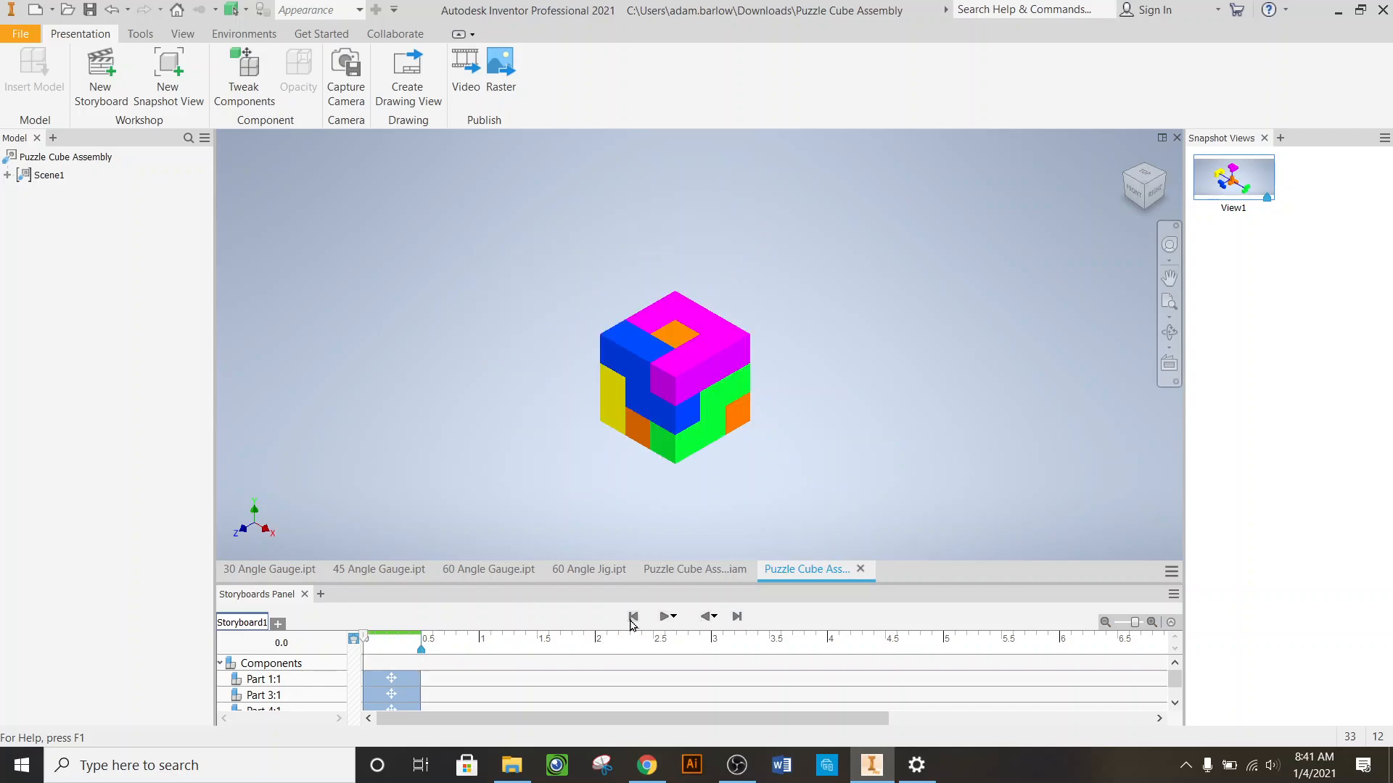
{"action": "left_click", "coordinate": [737, 617]}
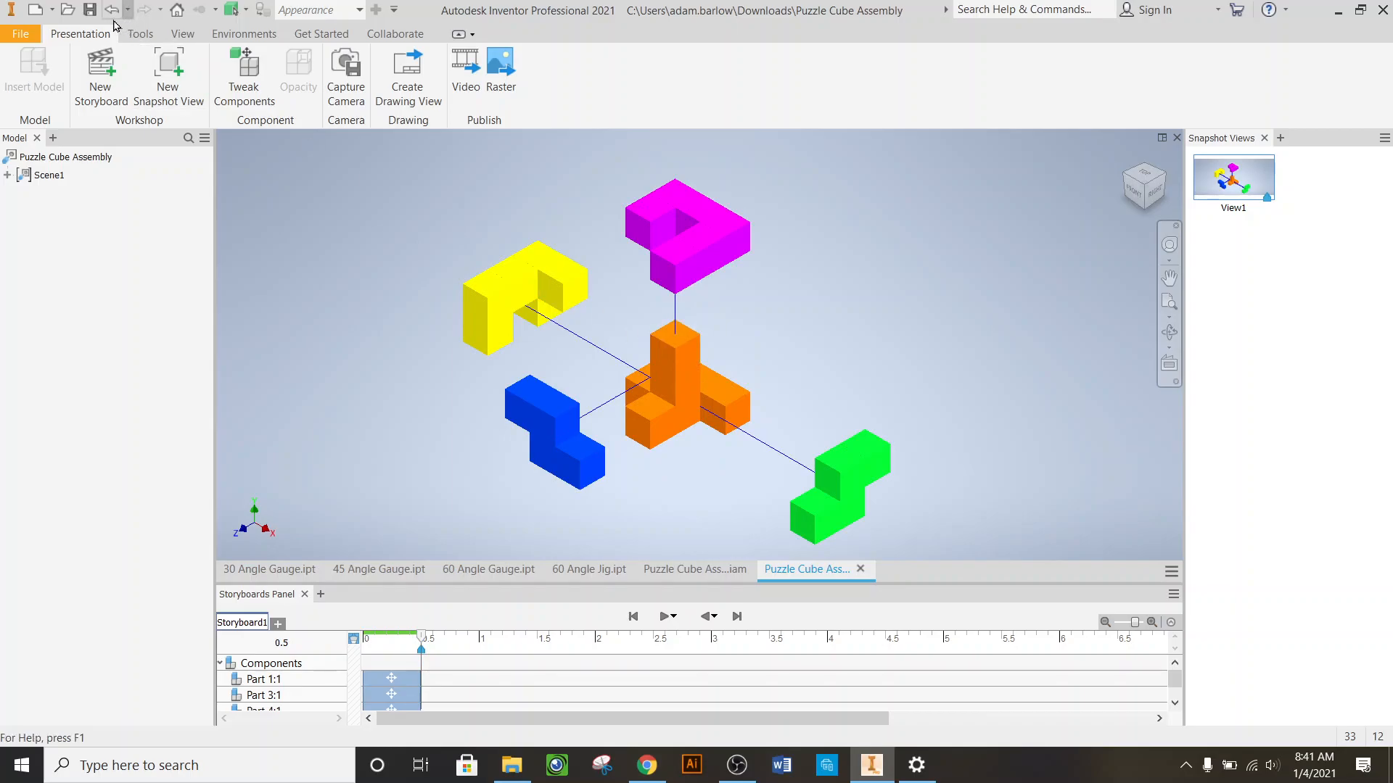
{"action": "left_click", "coordinate": [168, 80]}
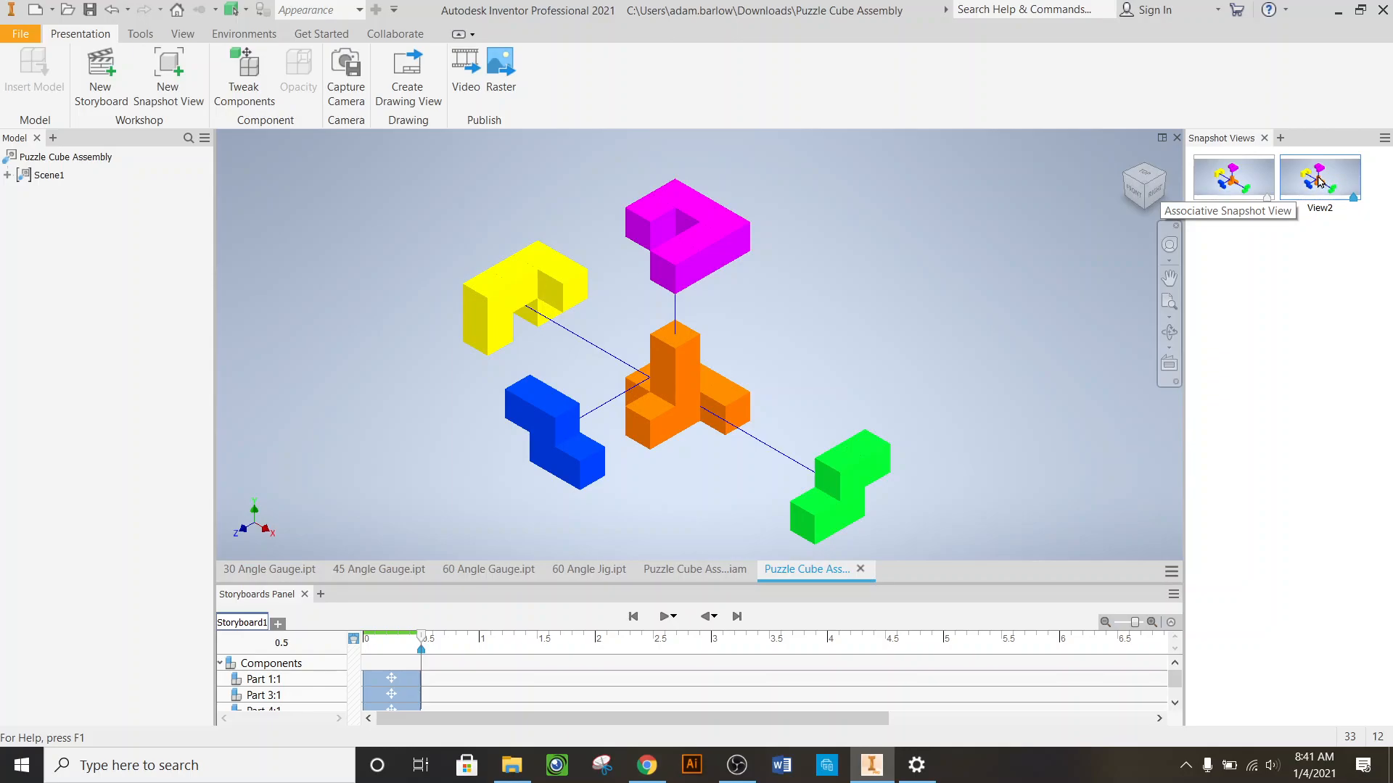
- Request a drawing view from snapshot View2 and save the presentation as Puzzle Cube Assembly in the Downloads folder
{"action": "right_click", "coordinate": [1318, 181]}
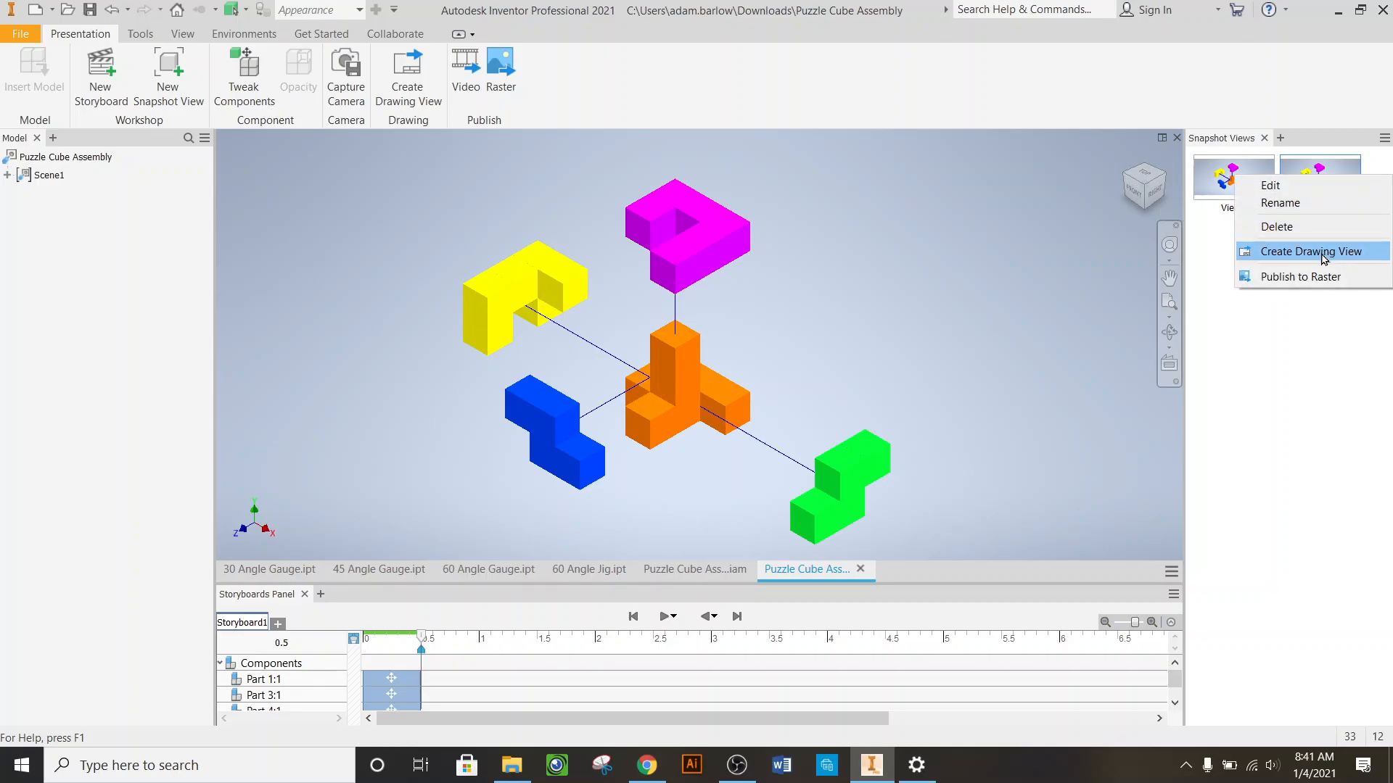
{"action": "left_click", "coordinate": [1284, 257]}
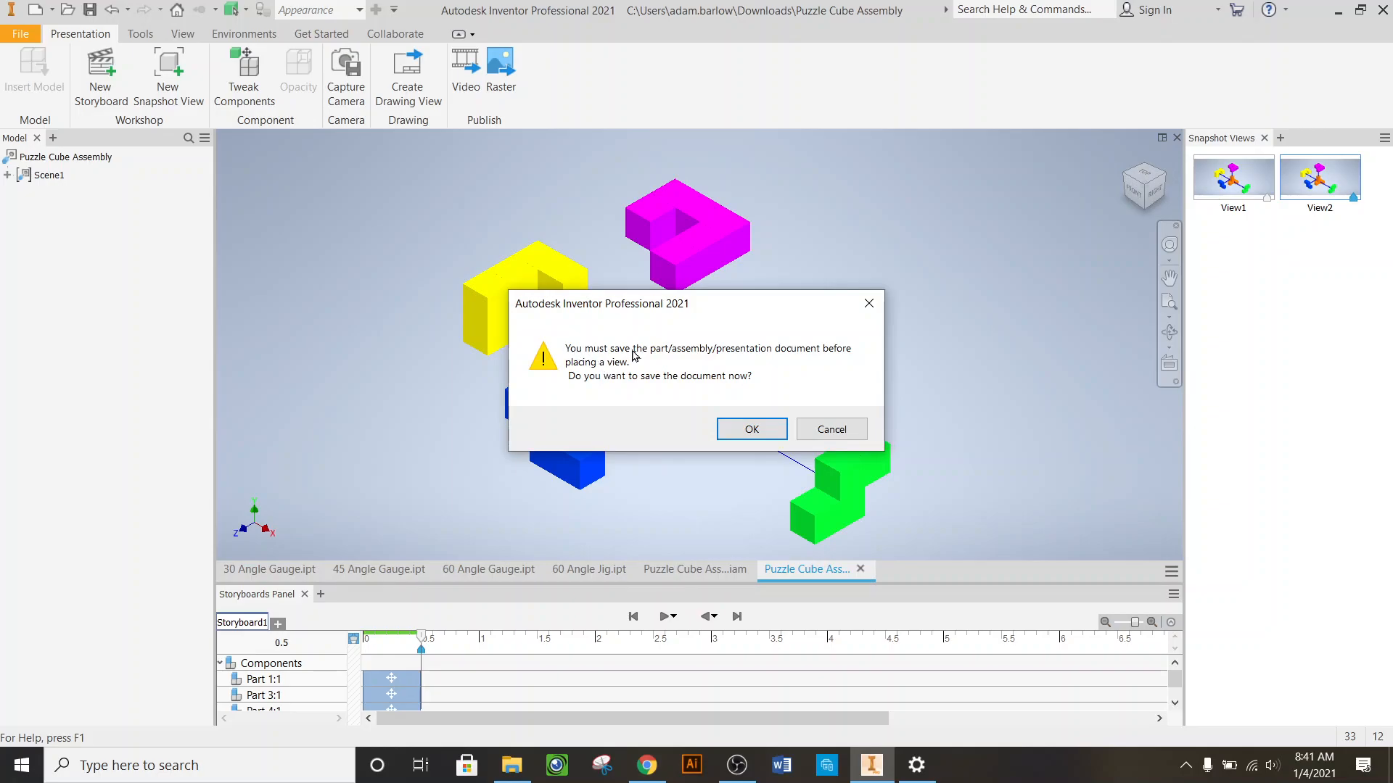
{"action": "left_click", "coordinate": [767, 432]}
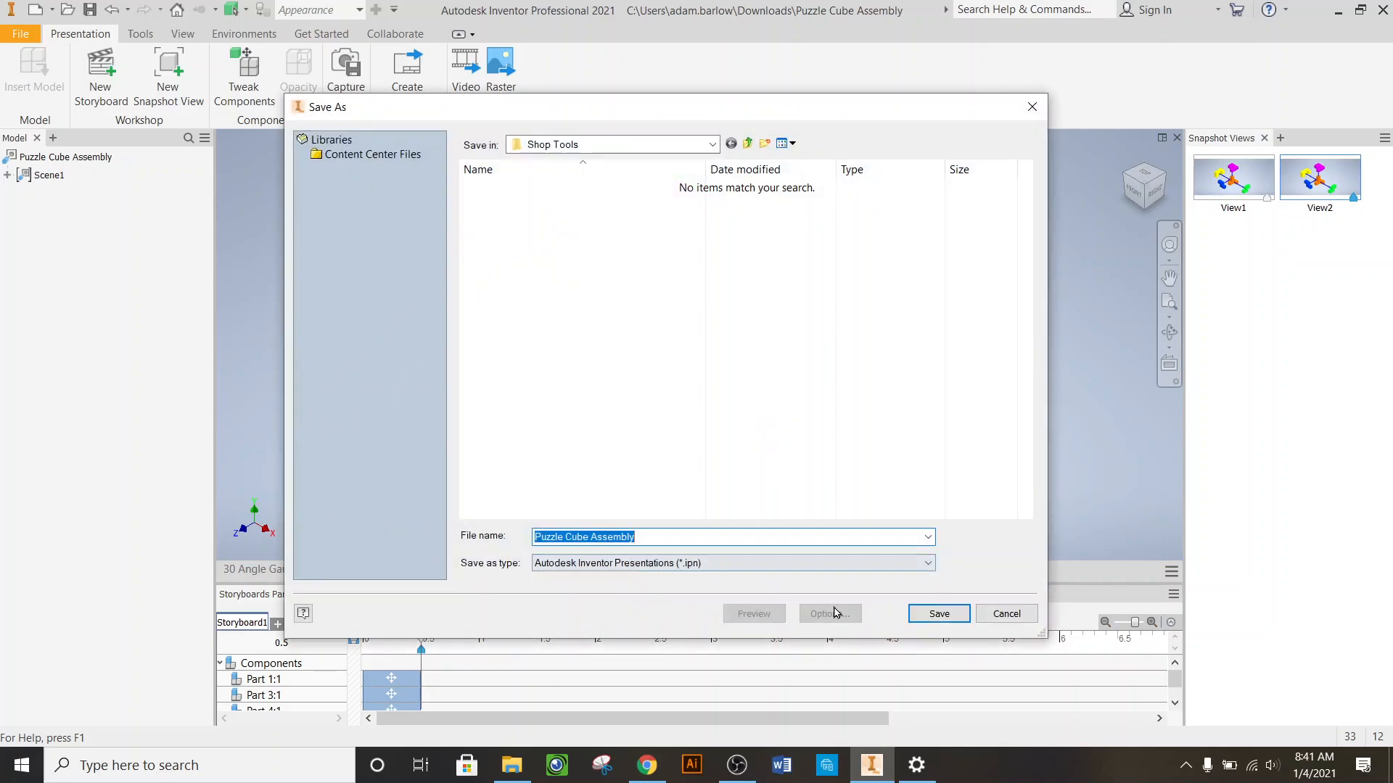
{"action": "left_click", "coordinate": [712, 145]}
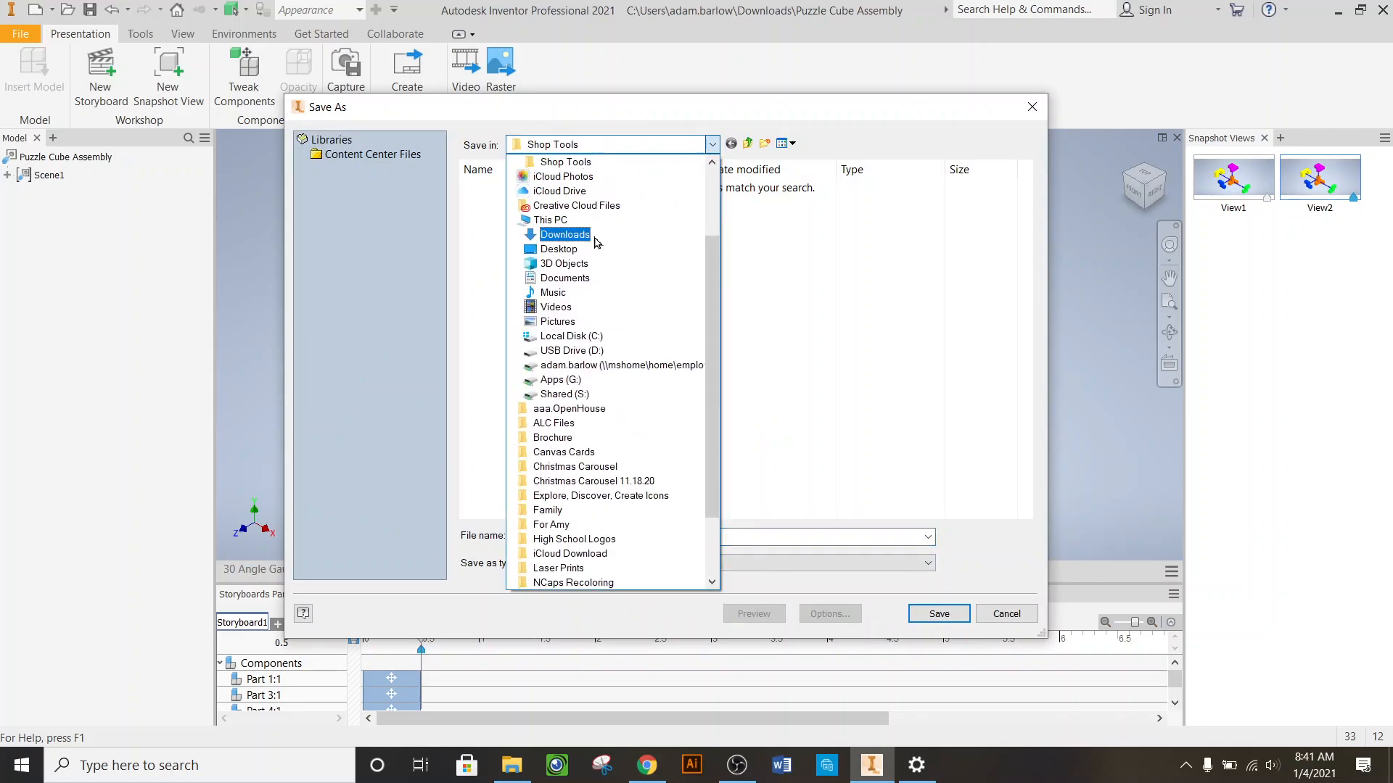
{"action": "left_click", "coordinate": [588, 242]}
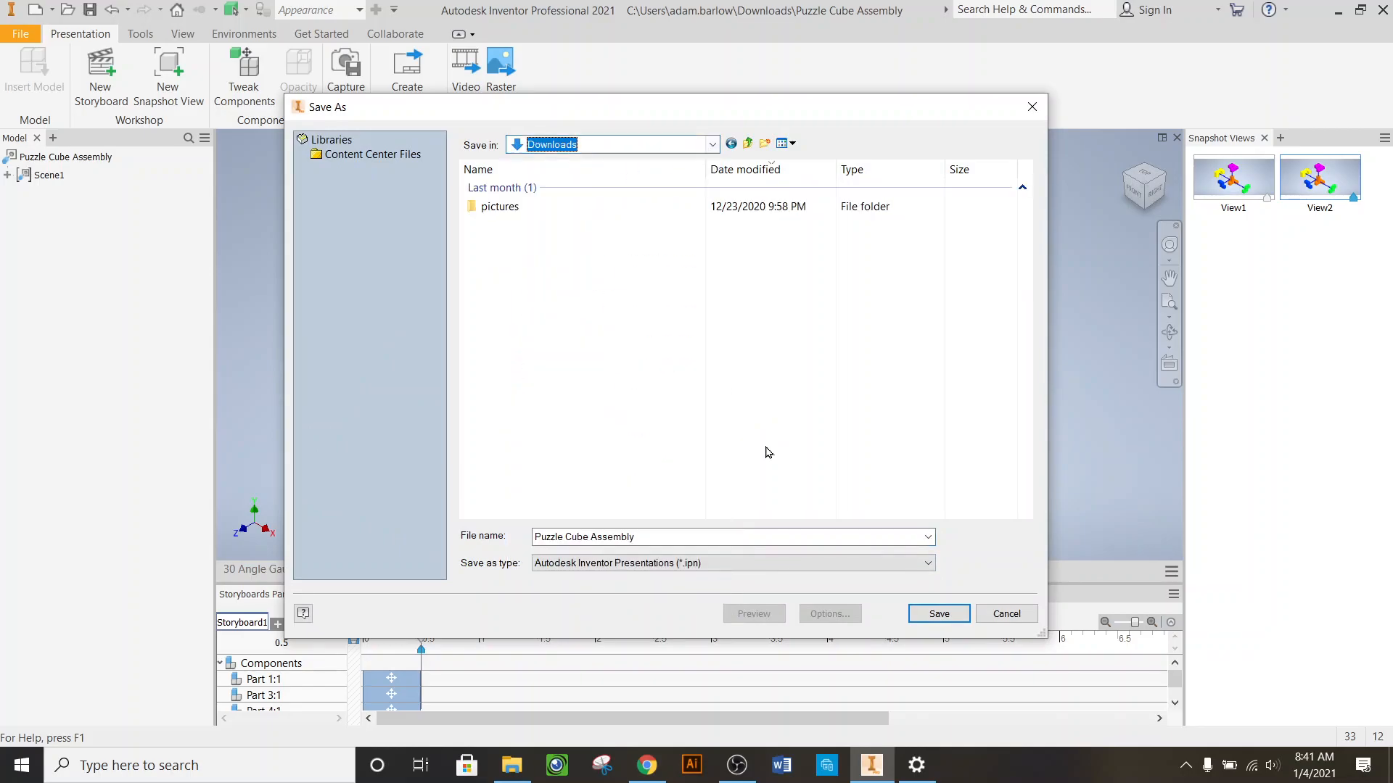
{"action": "left_click", "coordinate": [939, 613]}
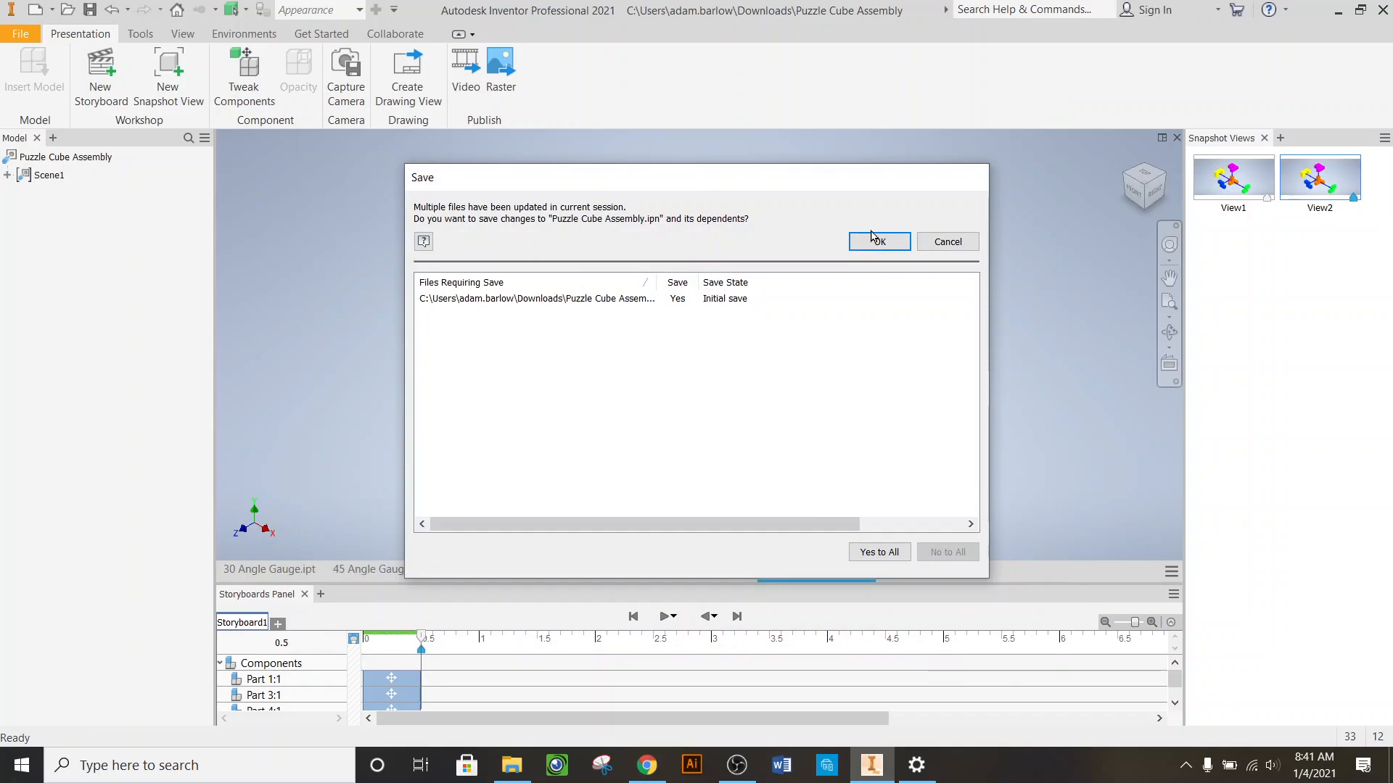
{"action": "left_click", "coordinate": [878, 242]}
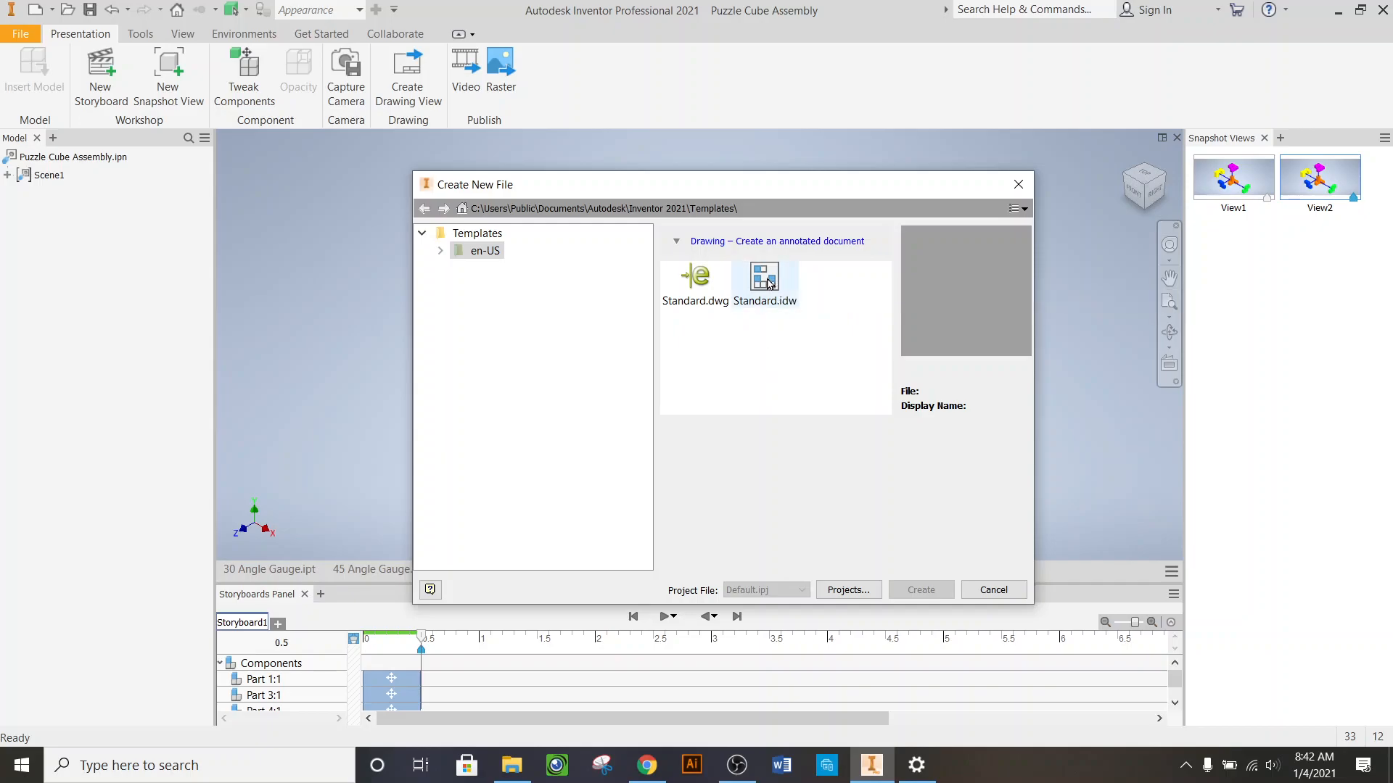
- Create a drawing from the Standard.idw template, and return to the presentation without placing the view
{"action": "left_click", "coordinate": [769, 282]}
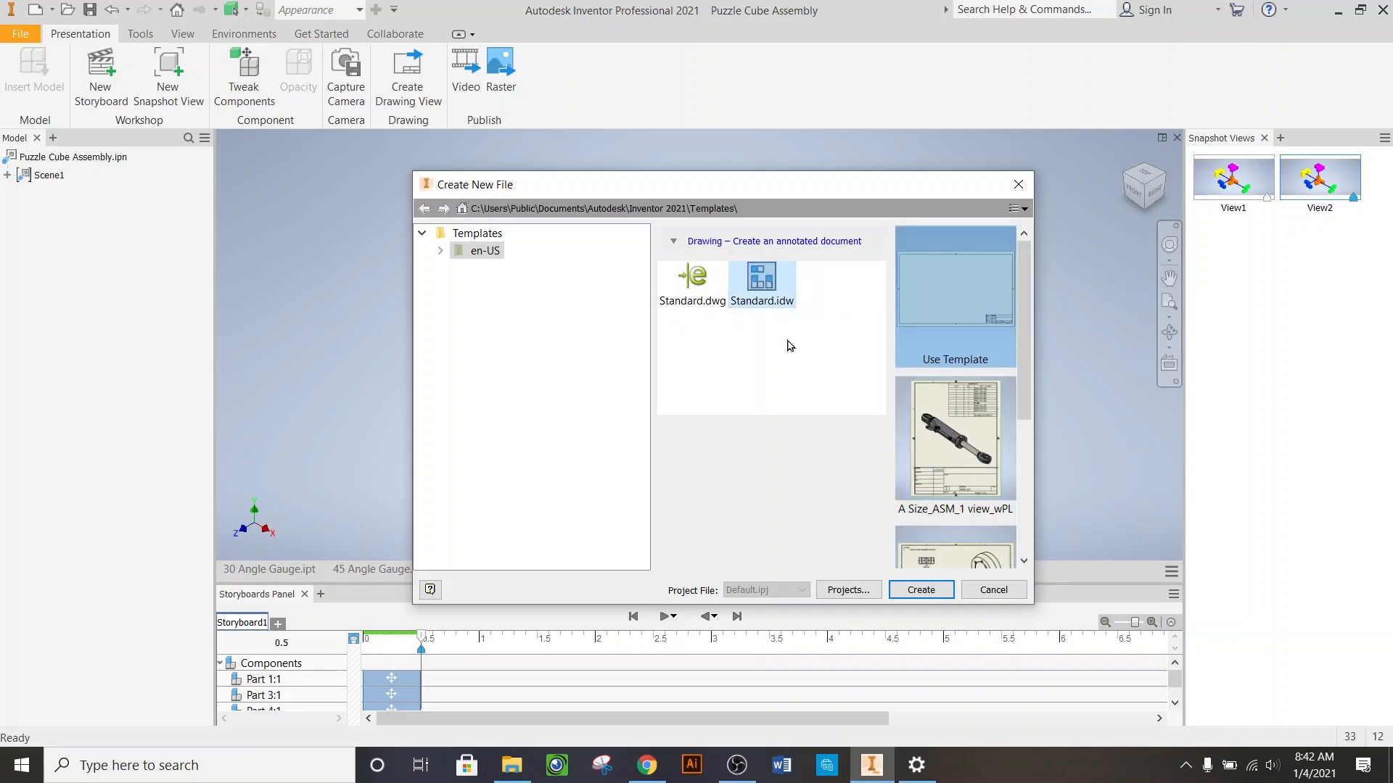
{"action": "left_click", "coordinate": [921, 590]}
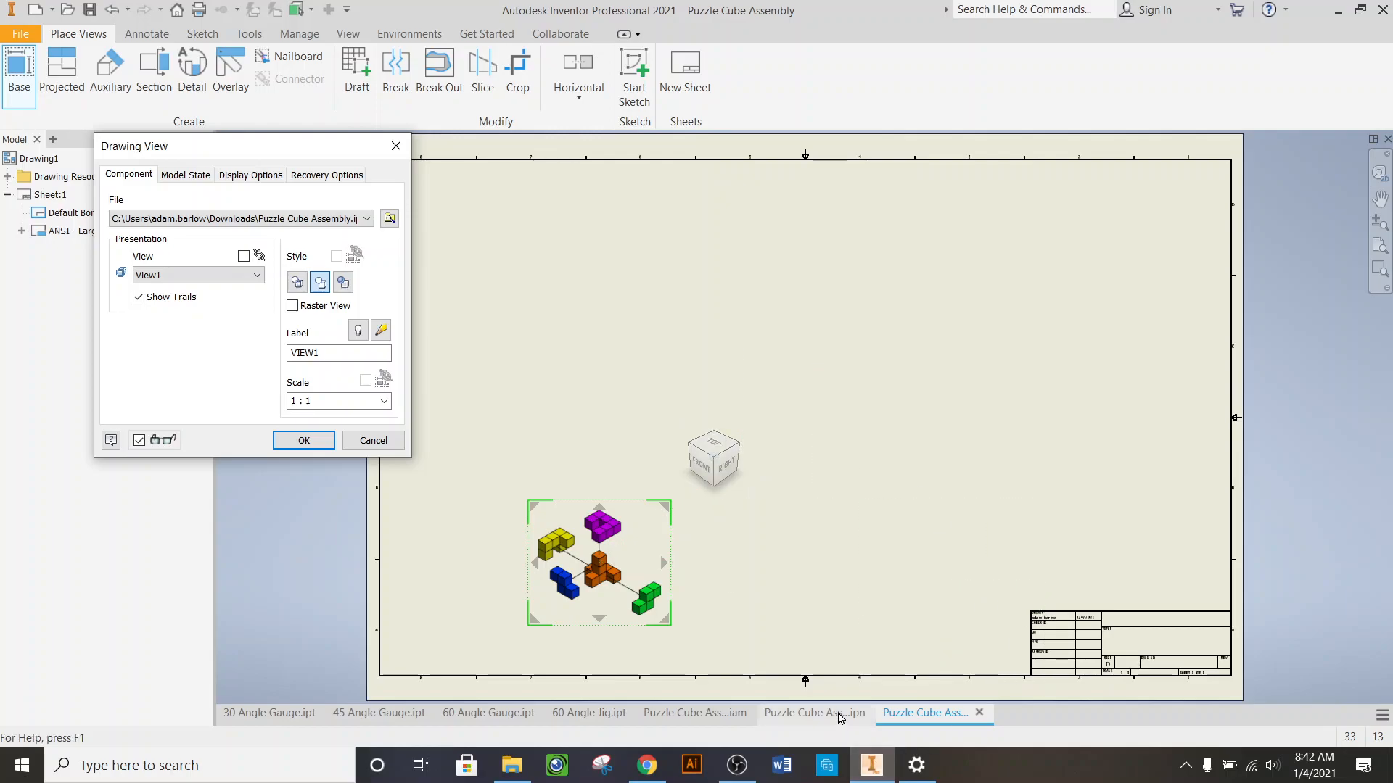
{"action": "left_click", "coordinate": [814, 713]}
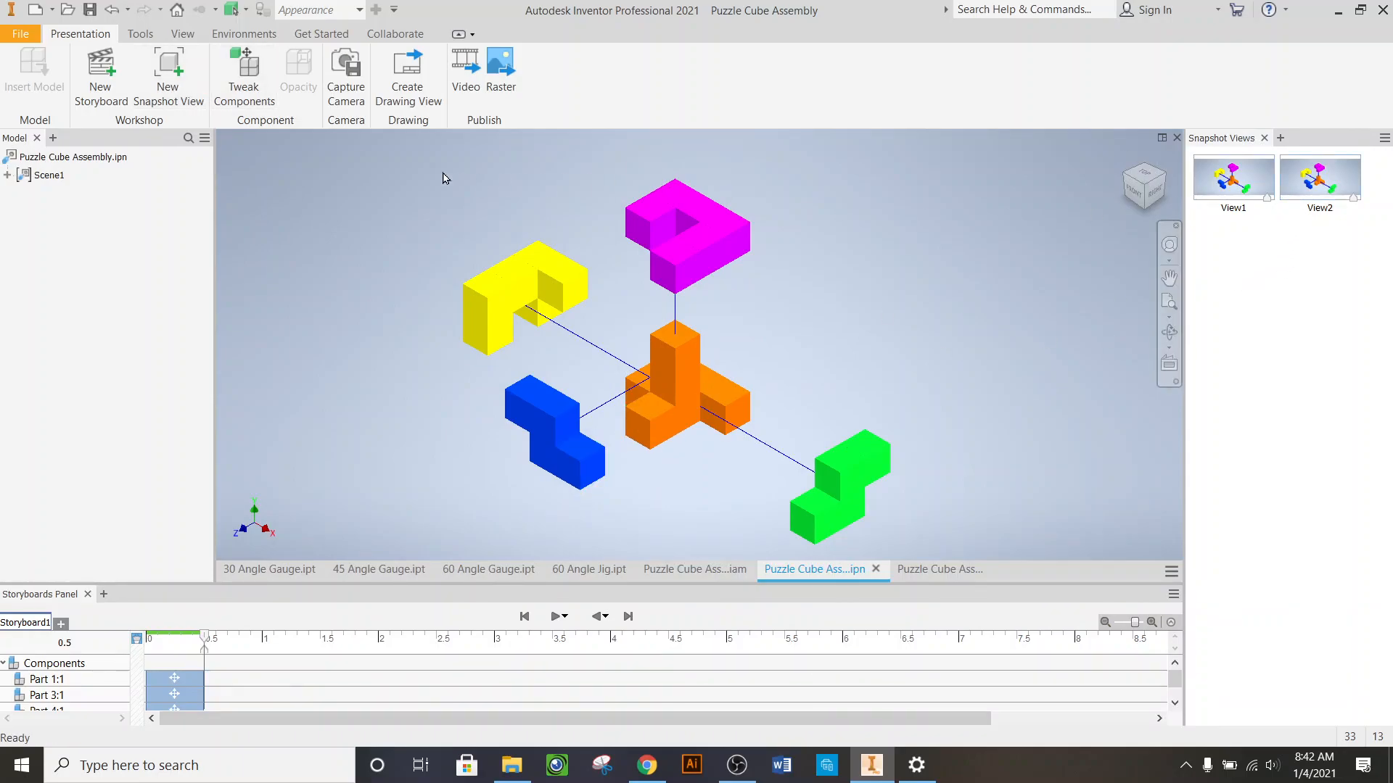
- Capture a third snapshot view of the fully exploded puzzle cube in the presentation
{"action": "left_click", "coordinate": [173, 71]}
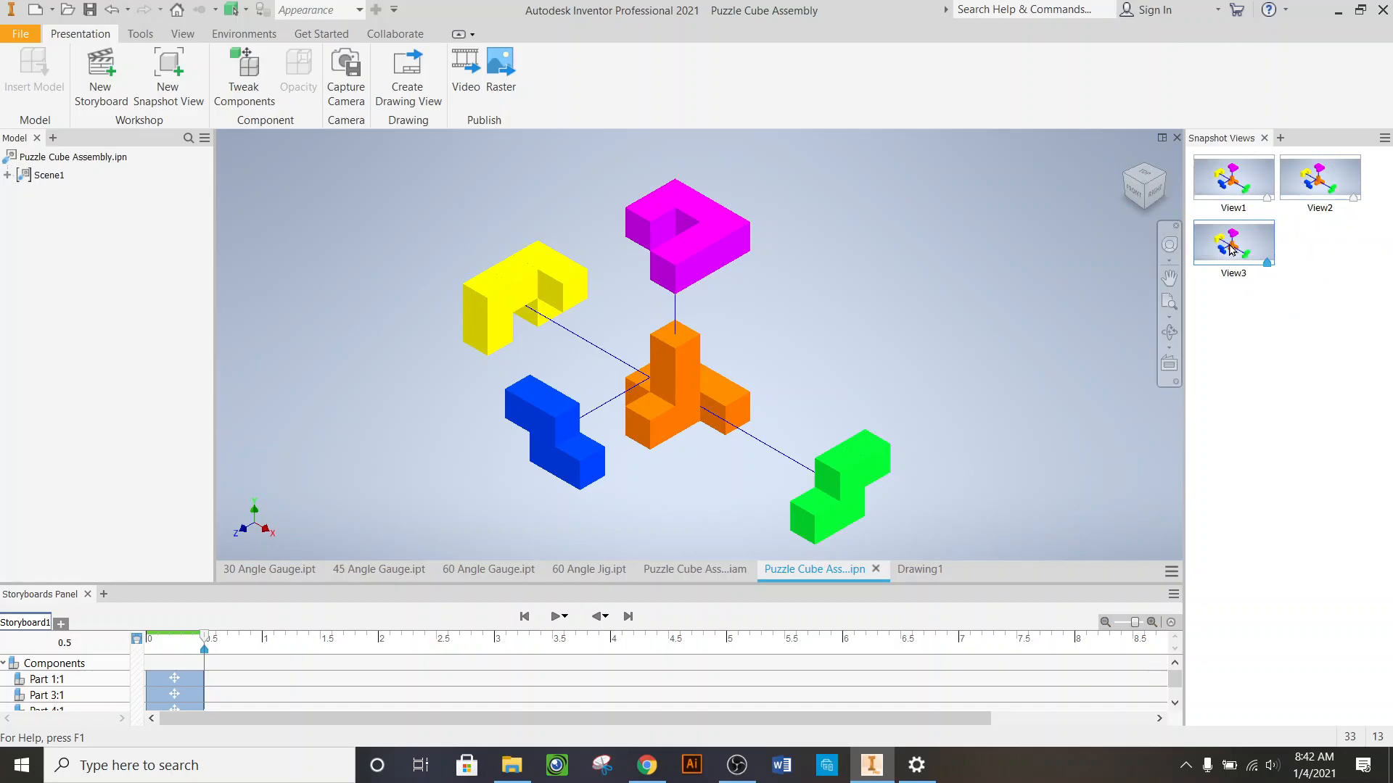
{"action": "right_click", "coordinate": [1230, 249]}
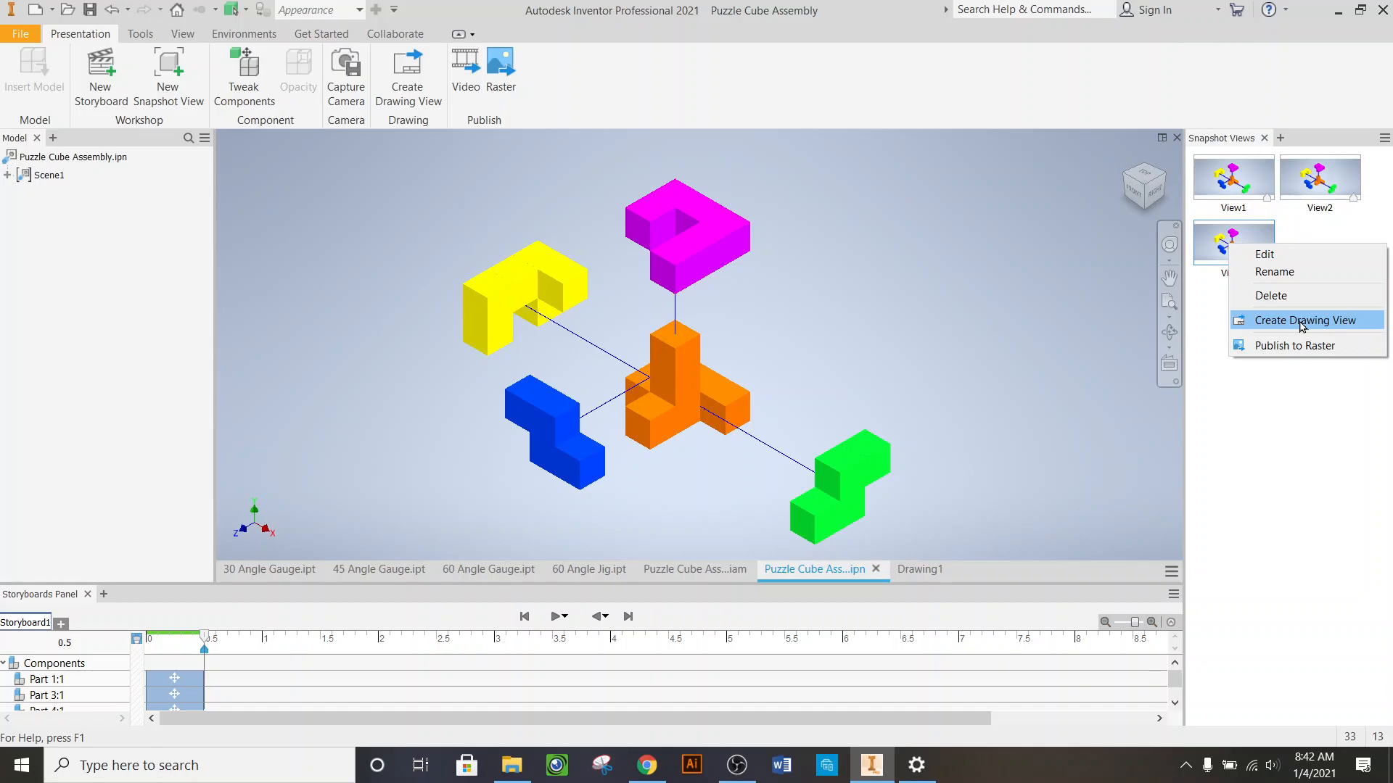
{"action": "left_click", "coordinate": [647, 765]}
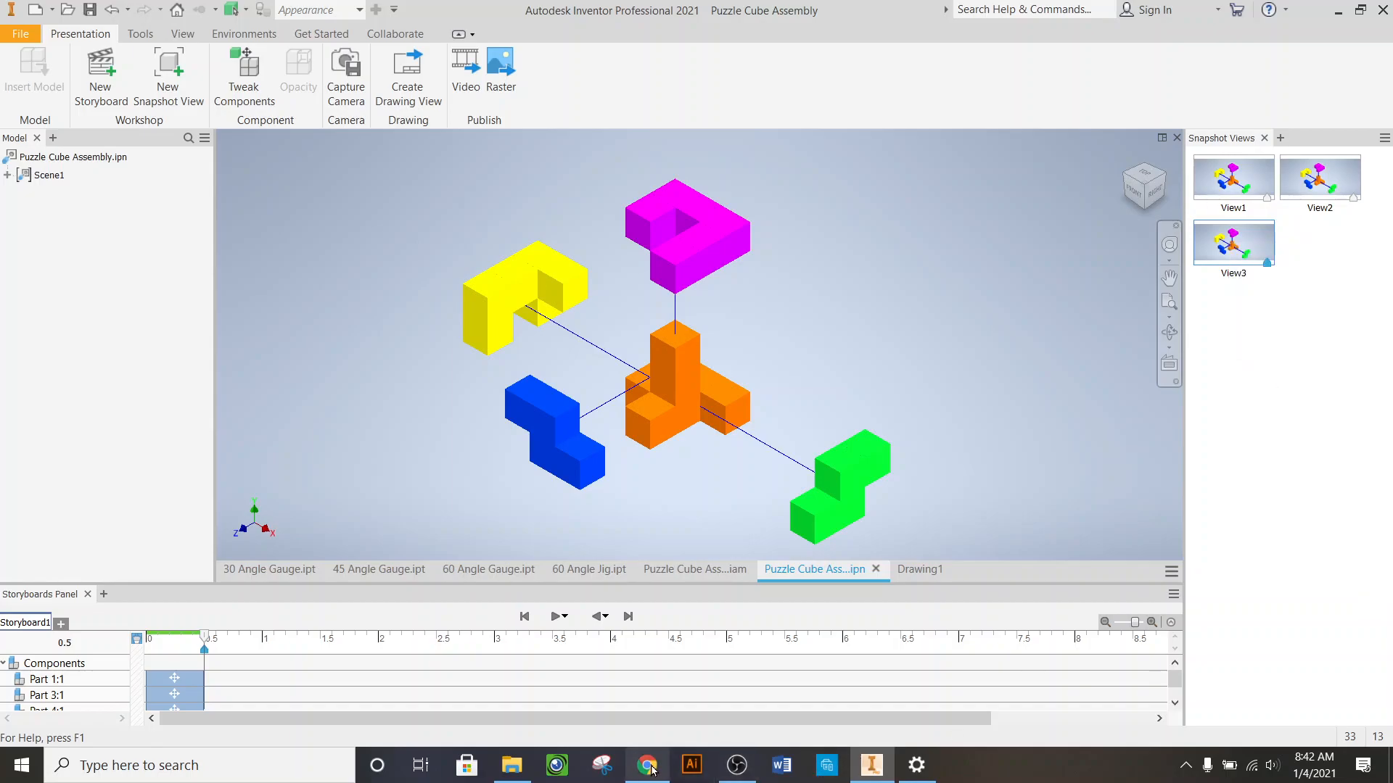
{"action": "left_click", "coordinate": [884, 771]}
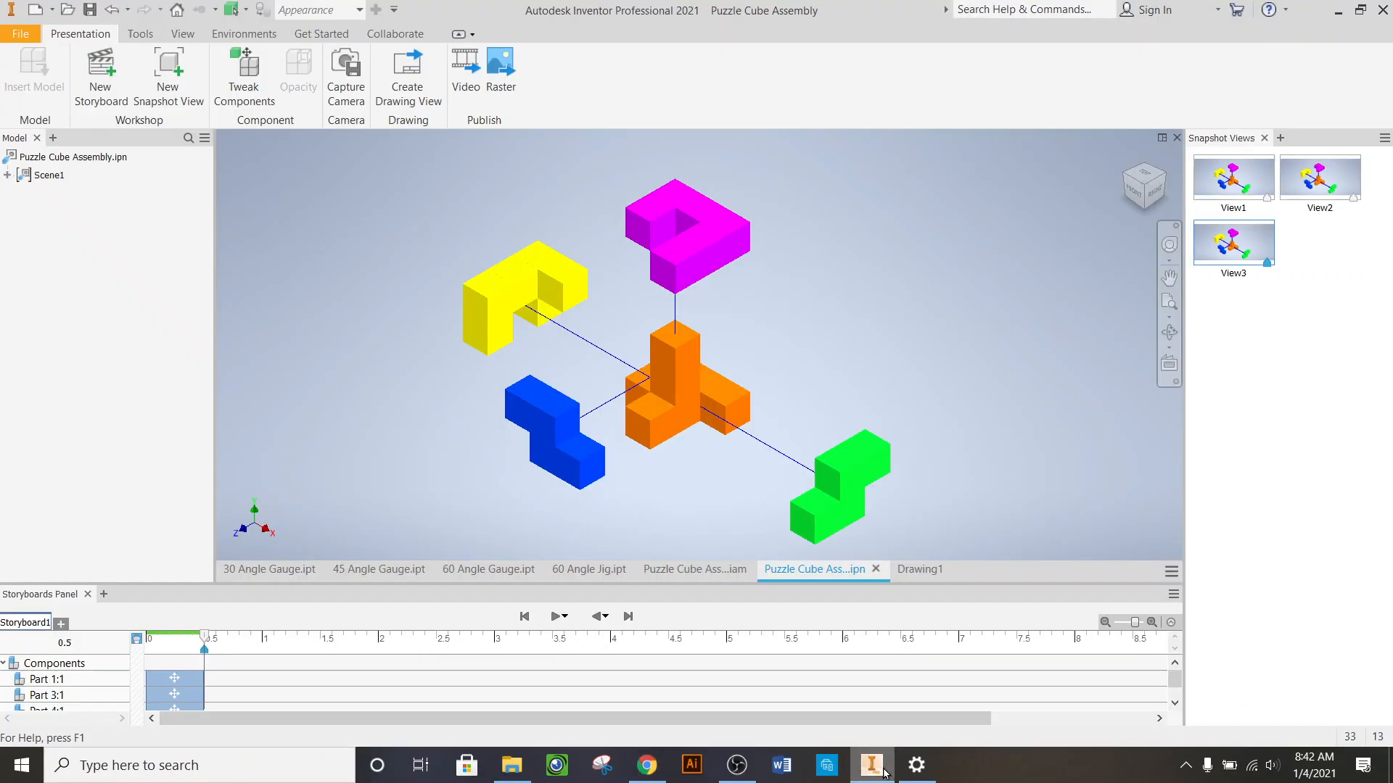
- In Drawing1, delete the ANSI - Large title block and set the sheet size to A
{"action": "left_click", "coordinate": [921, 570]}
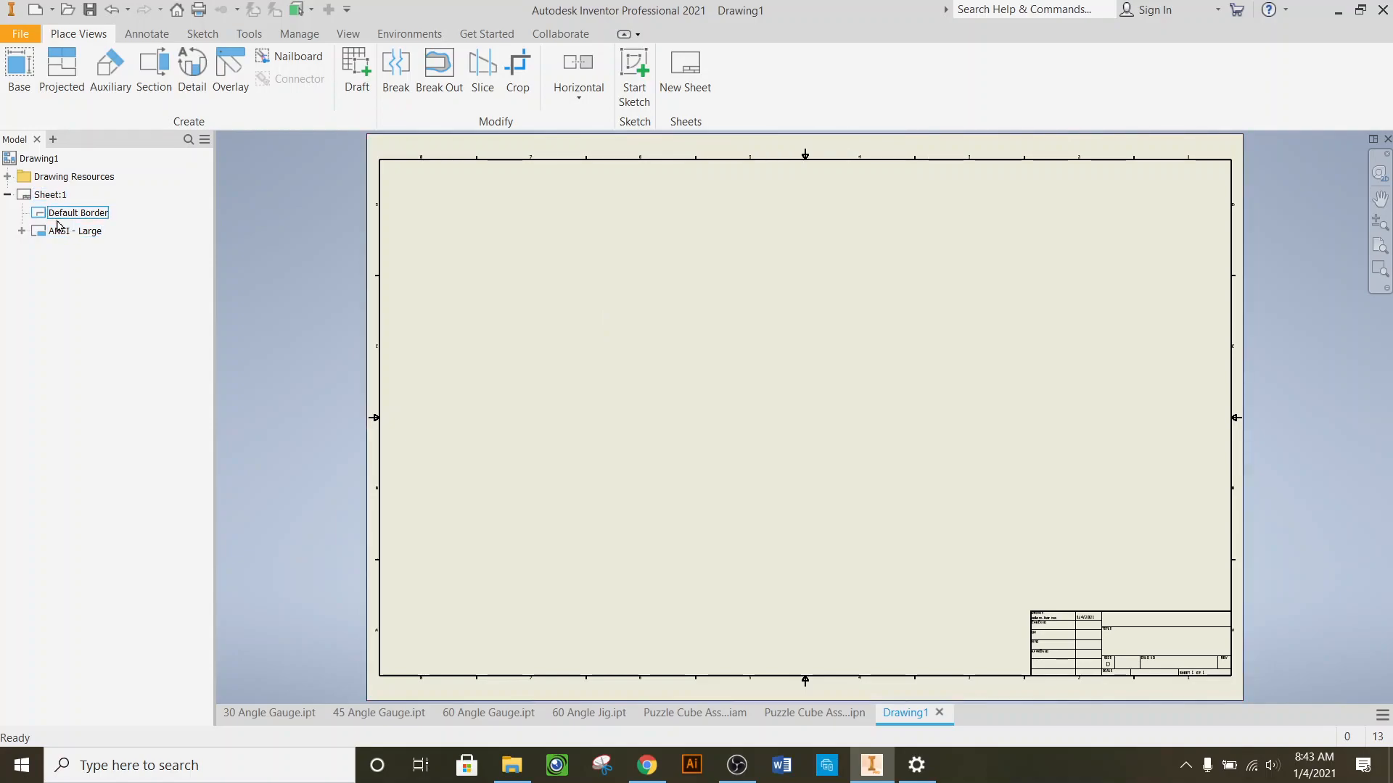
{"action": "right_click", "coordinate": [84, 234]}
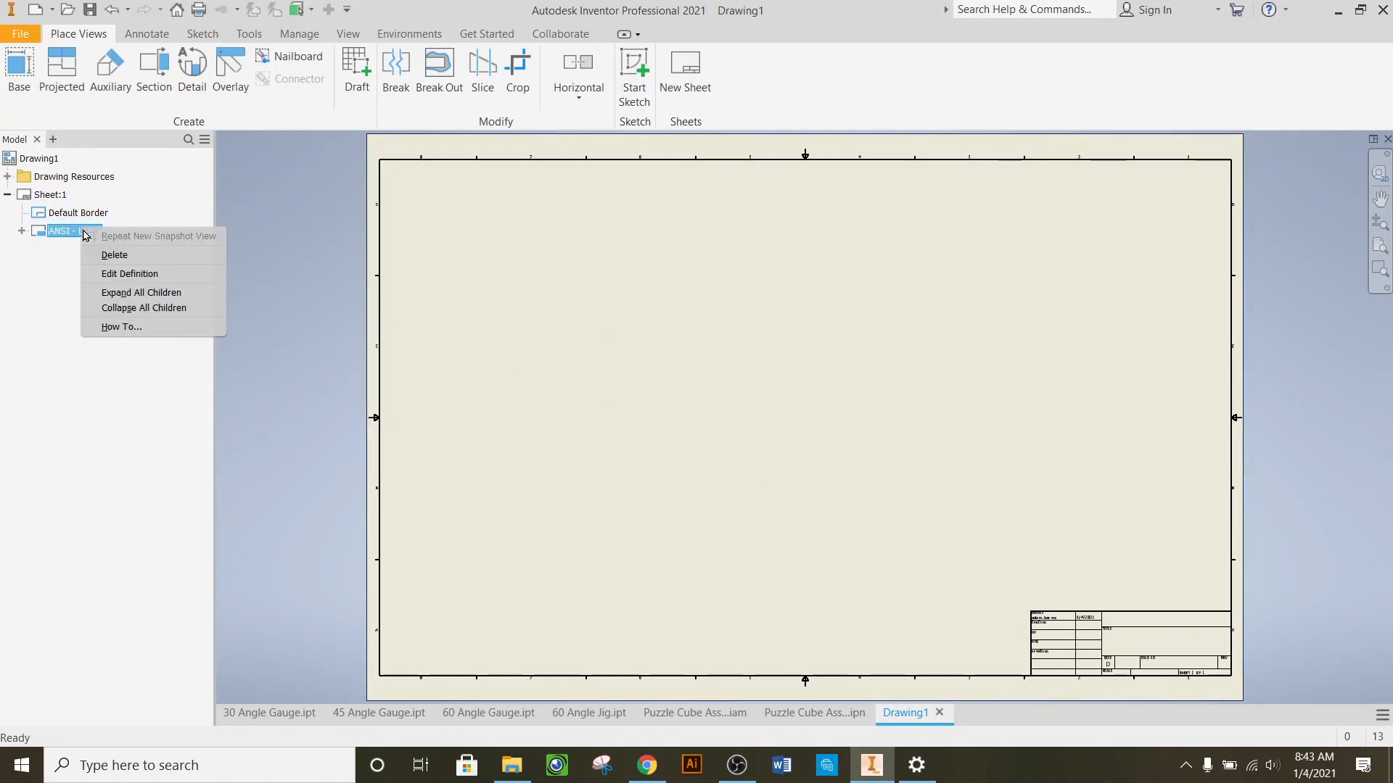
{"action": "left_click", "coordinate": [112, 254]}
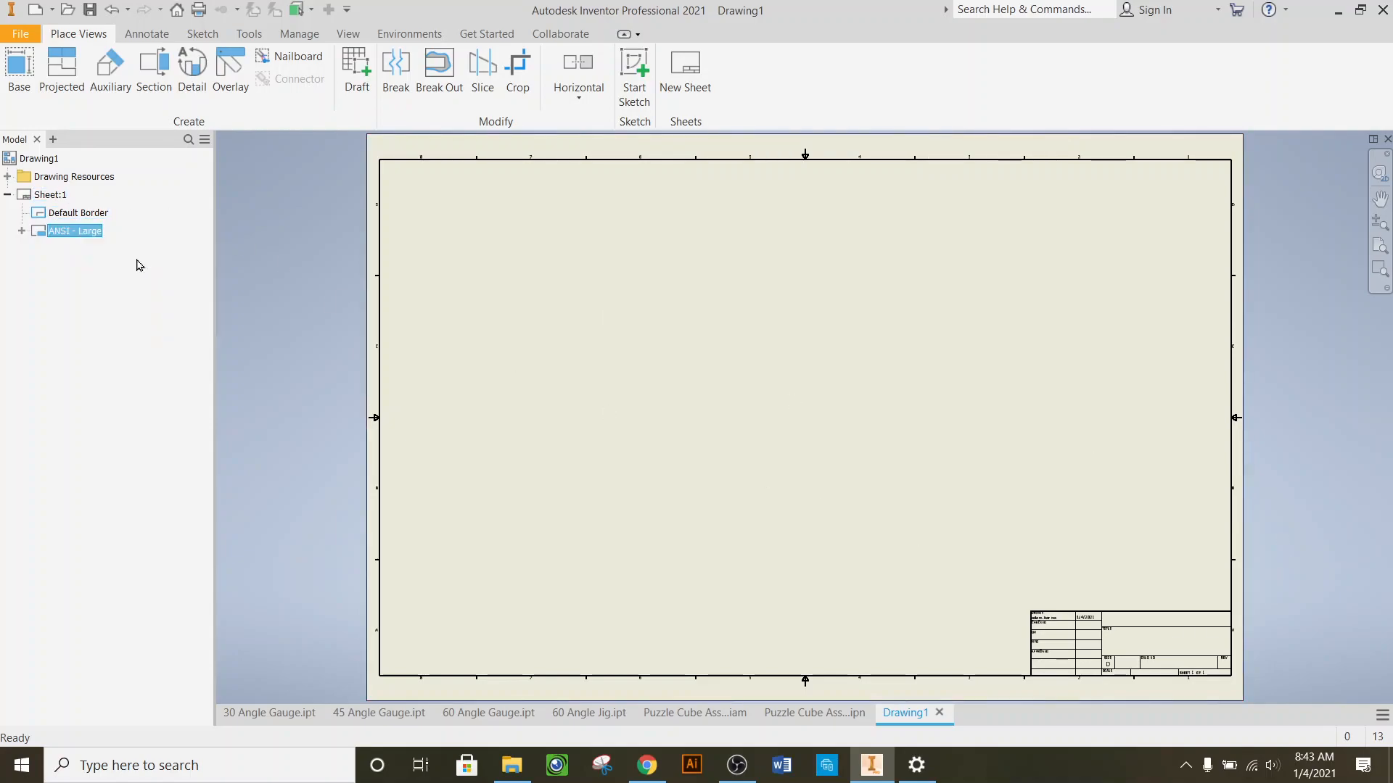
{"action": "right_click", "coordinate": [52, 197]}
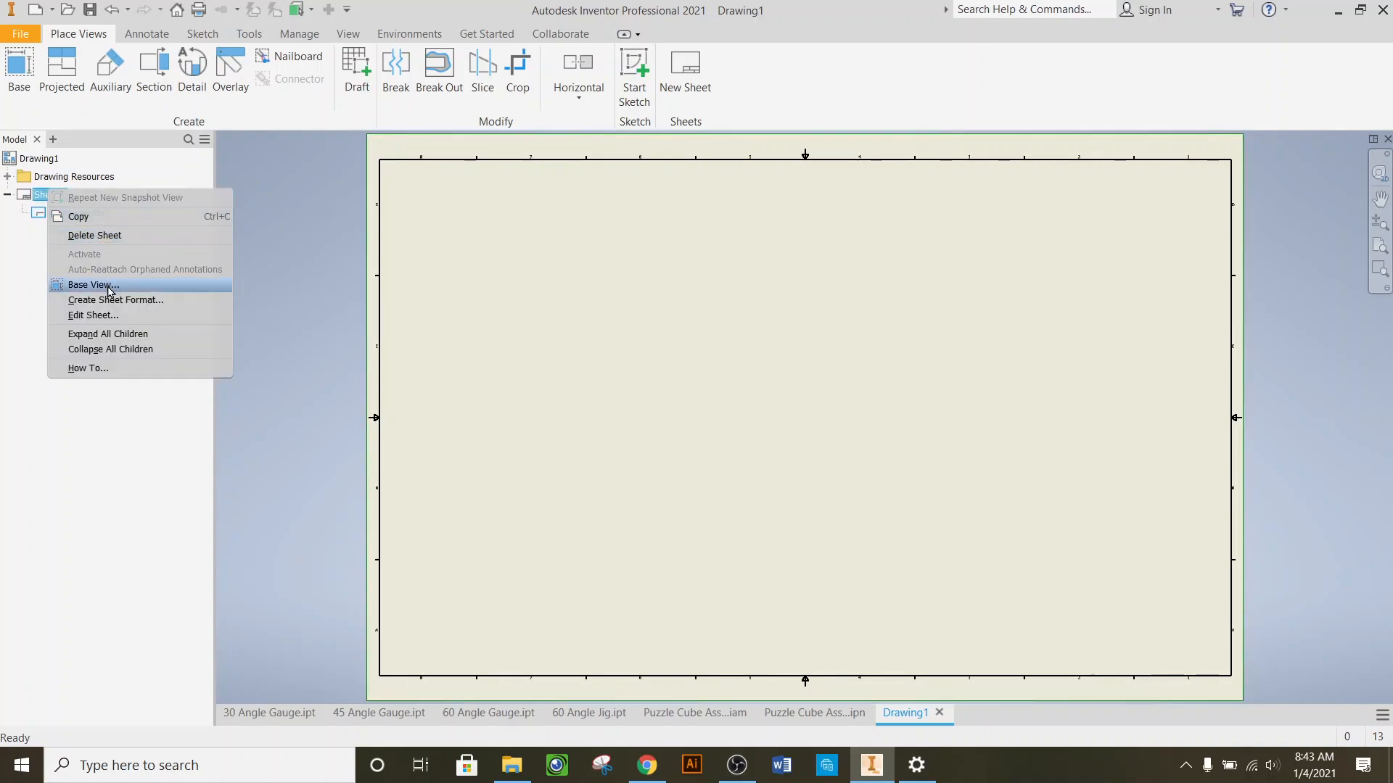
{"action": "left_click", "coordinate": [114, 316]}
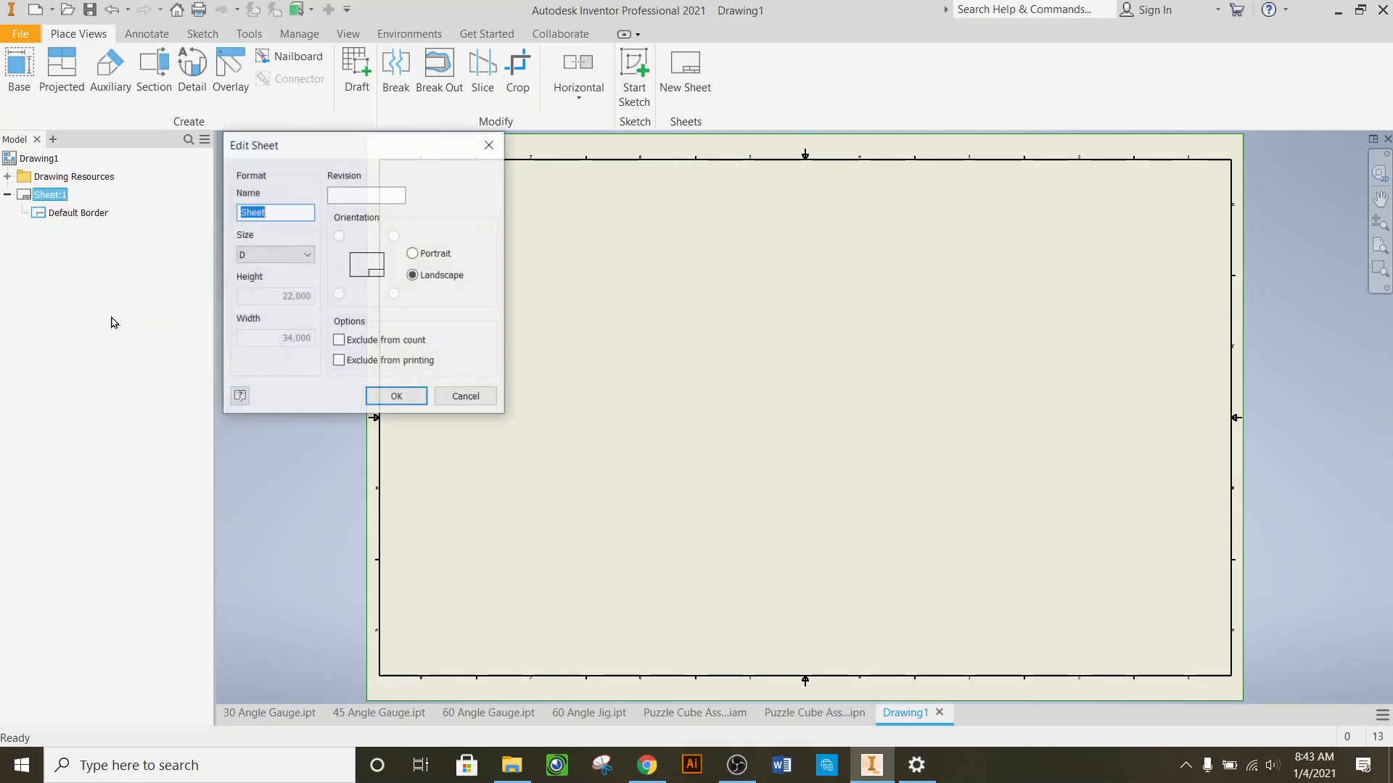
{"action": "left_click", "coordinate": [306, 254]}
{"action": "left_click", "coordinate": [285, 273]}
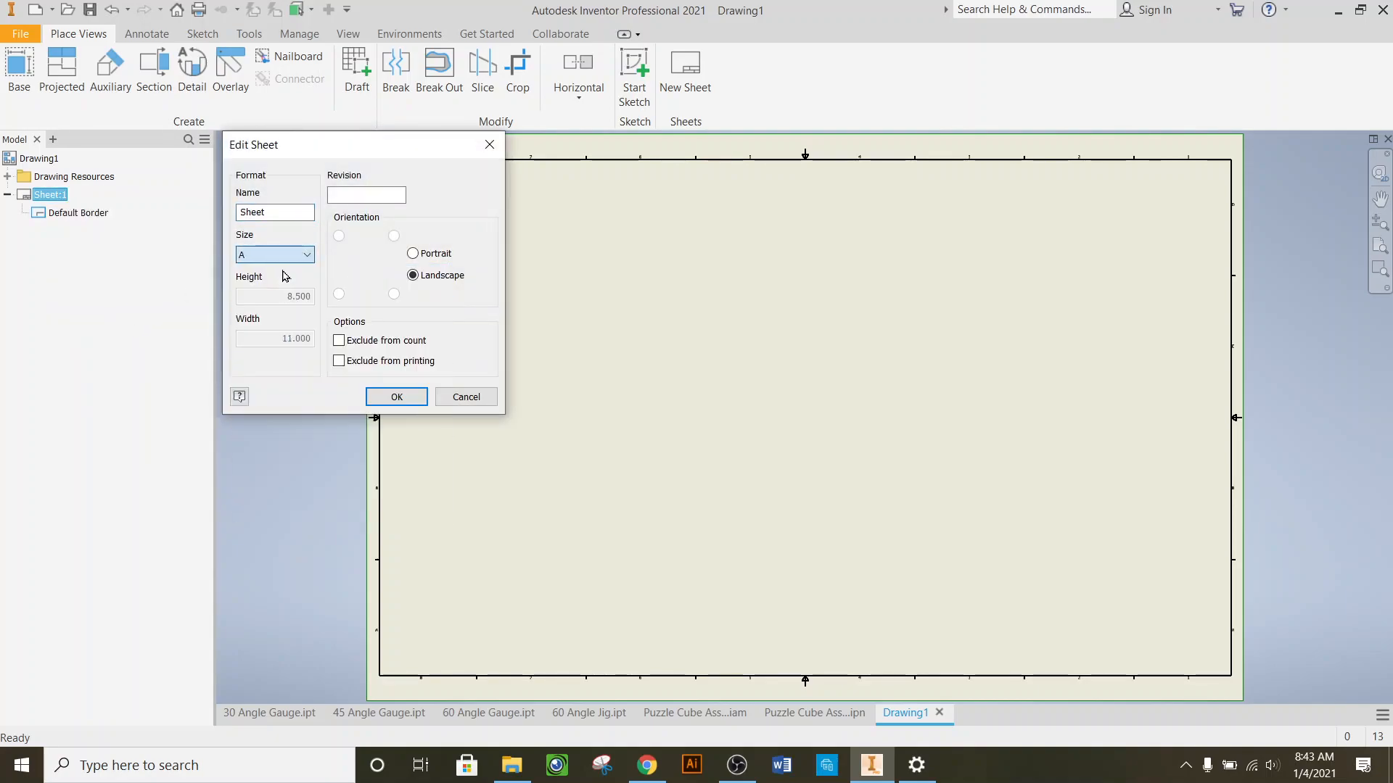
{"action": "left_click", "coordinate": [407, 403]}
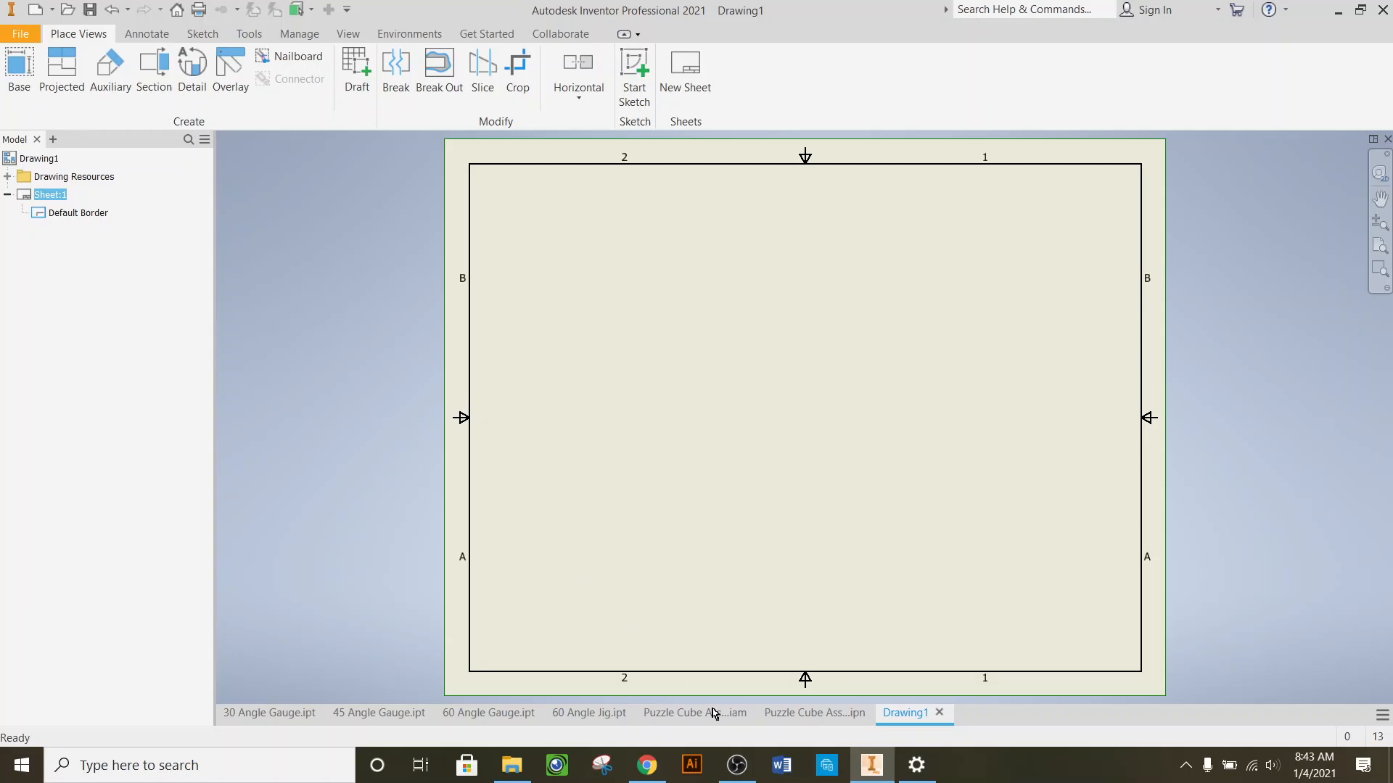
- Create a new drawing from the presentation's View3 snapshot using the Standard.idw template
{"action": "left_click", "coordinate": [816, 715]}
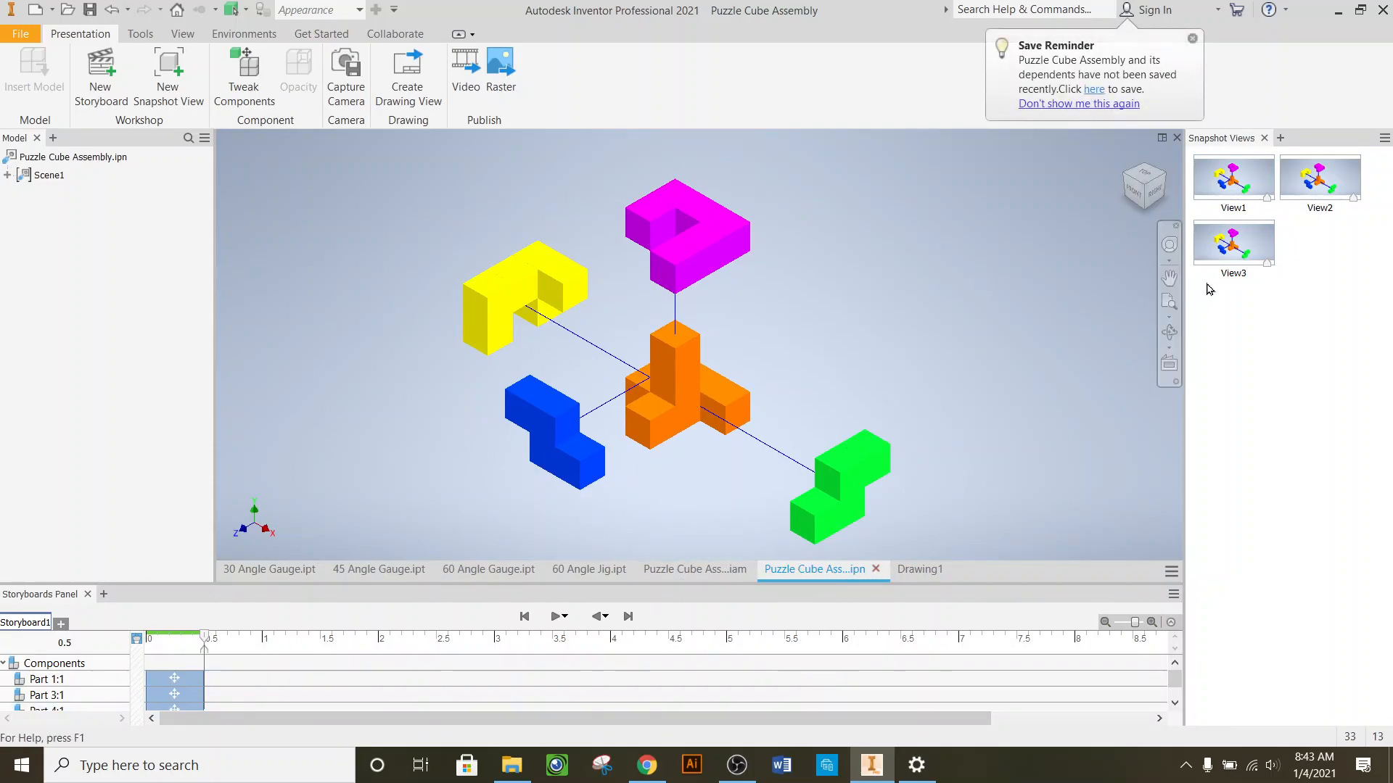
{"action": "right_click", "coordinate": [1233, 241]}
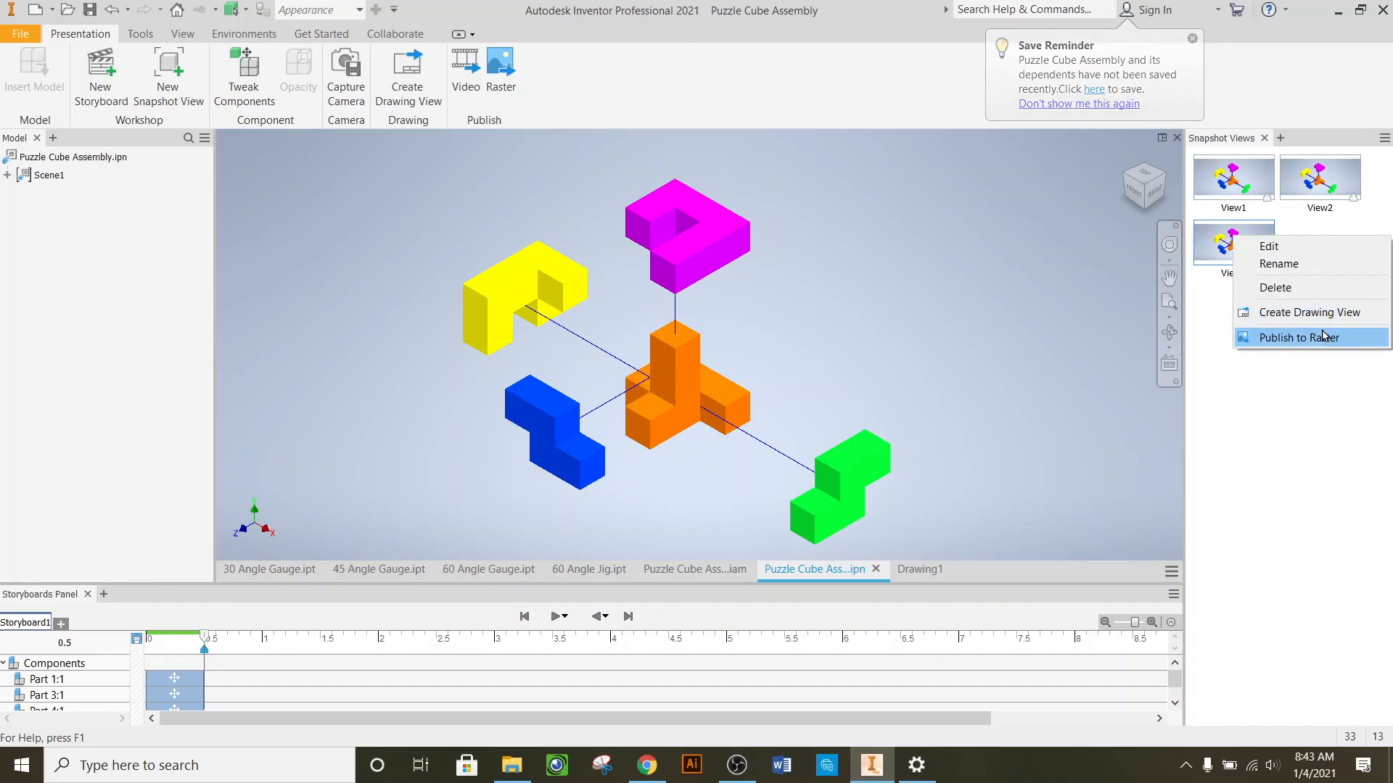
{"action": "left_click", "coordinate": [1336, 313]}
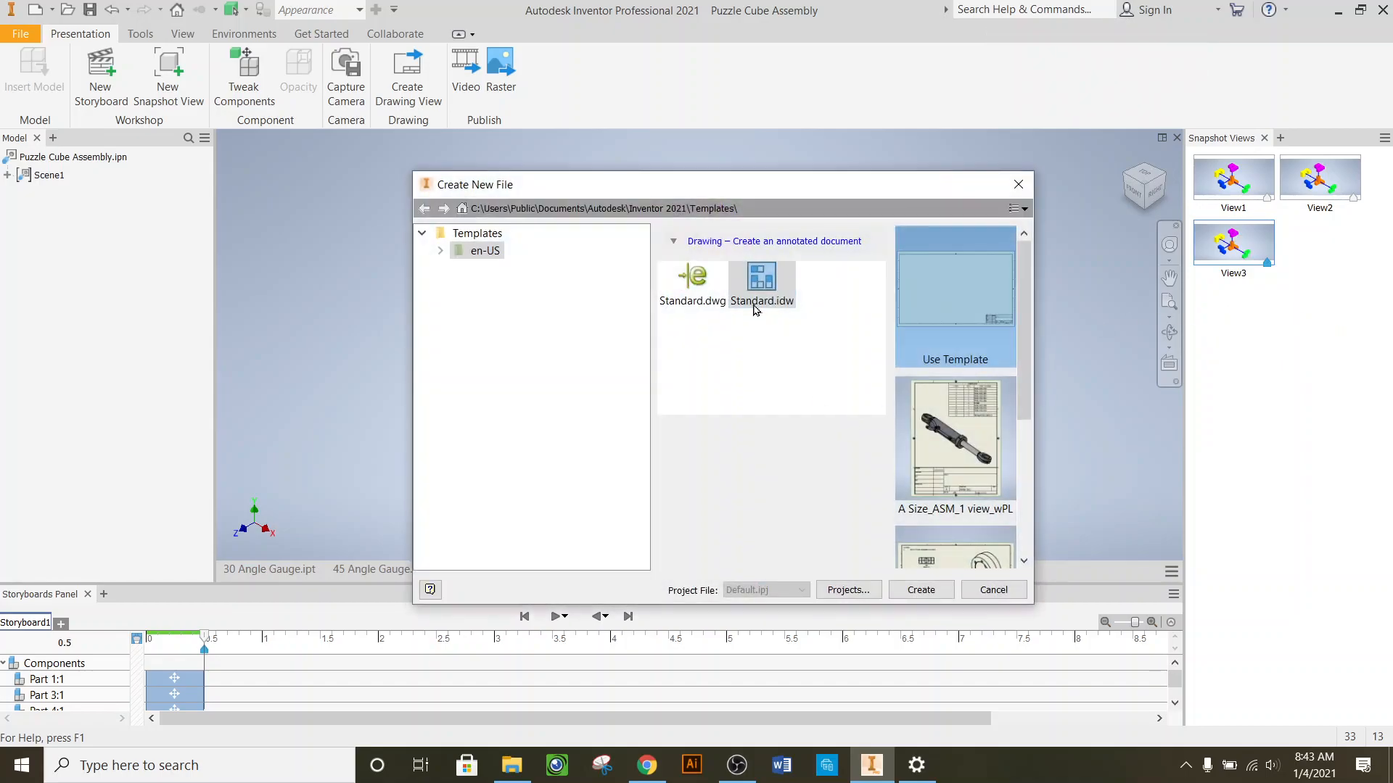
{"action": "left_click", "coordinate": [921, 590]}
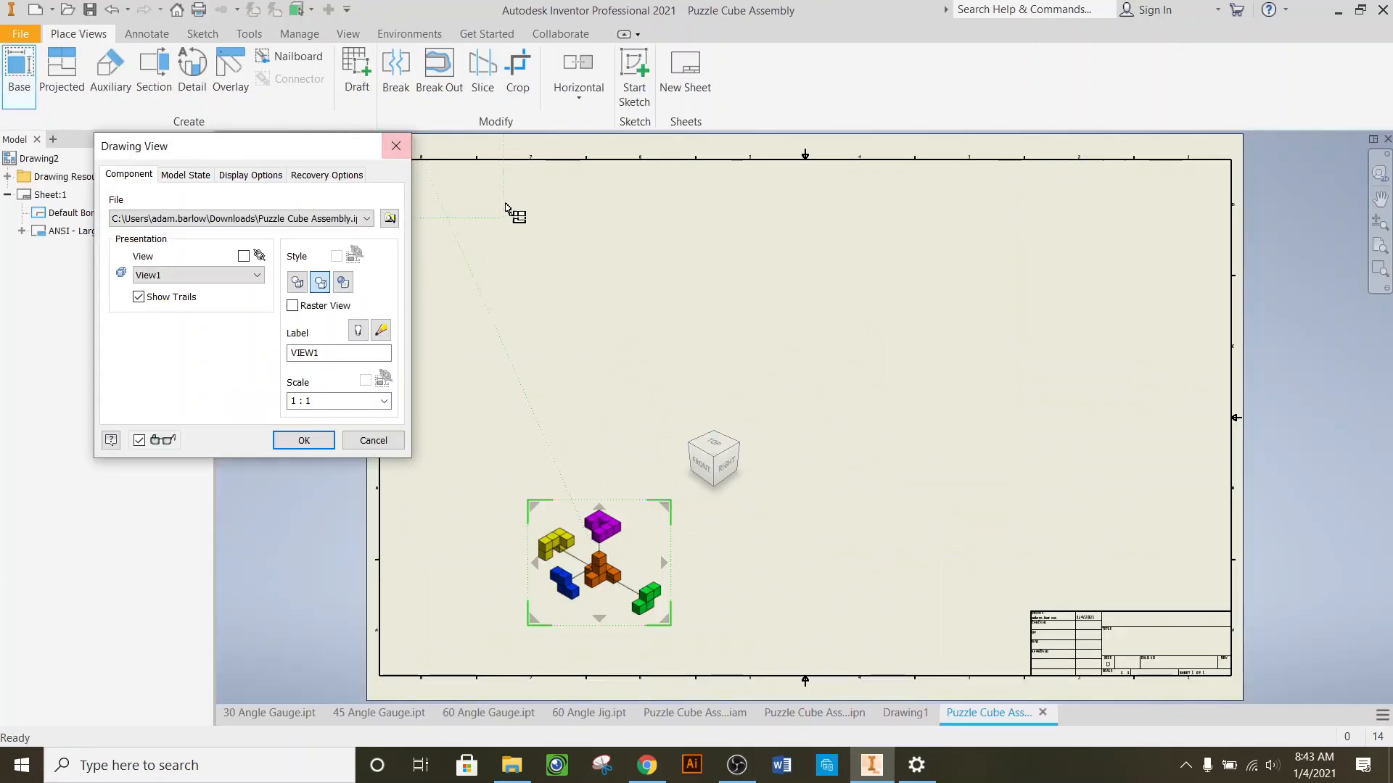
- Place the exploded view in the sheet's lower-left corner at 1:1 scale with the shaded style
{"action": "mouse_move", "coordinate": [594, 564]}
{"action": "left_mouse_down"}
{"action": "mouse_move", "coordinate": [629, 365]}
{"action": "mouse_move", "coordinate": [611, 365]}
{"action": "mouse_move", "coordinate": [629, 361]}
{"action": "left_mouse_up"}
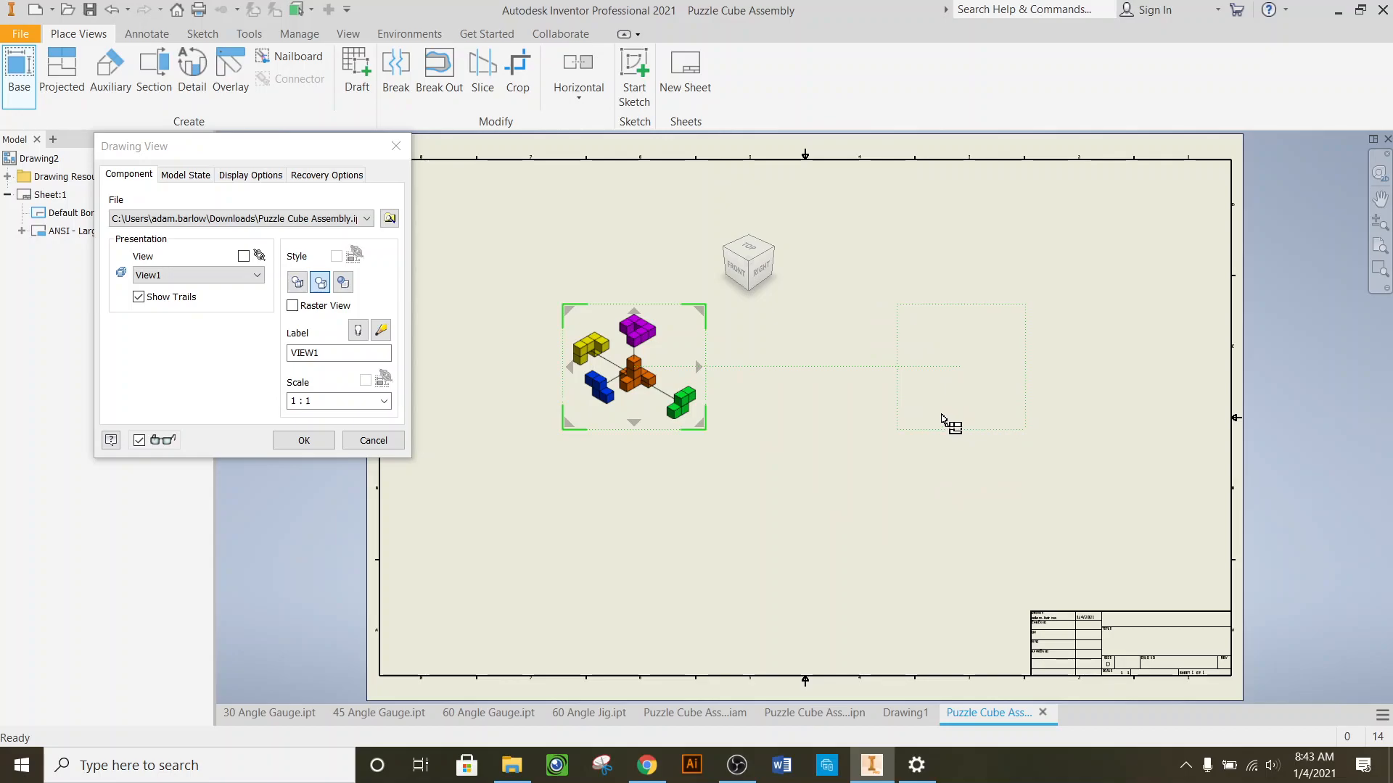
{"action": "left_click_drag", "start_coordinate": [631, 394], "coordinate": [486, 580]}
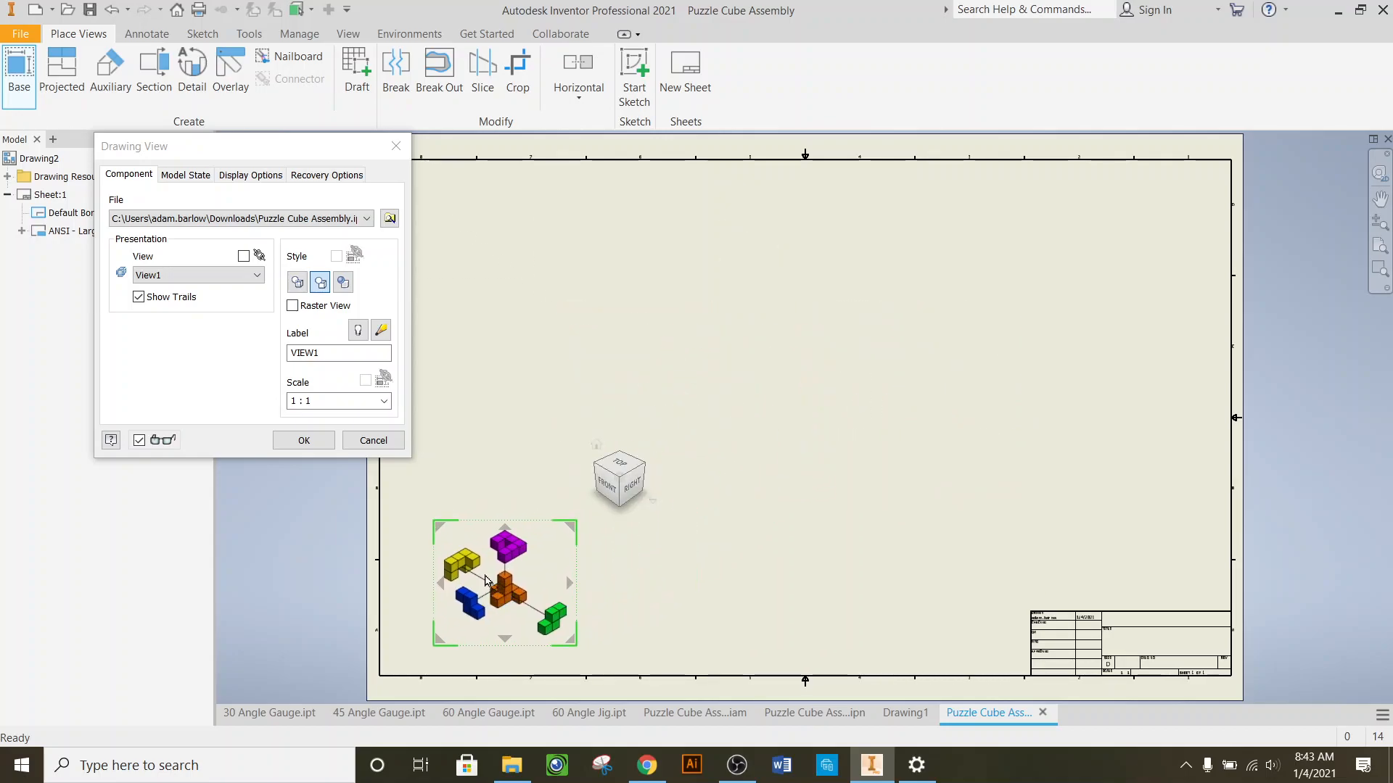
{"action": "left_click", "coordinate": [343, 284]}
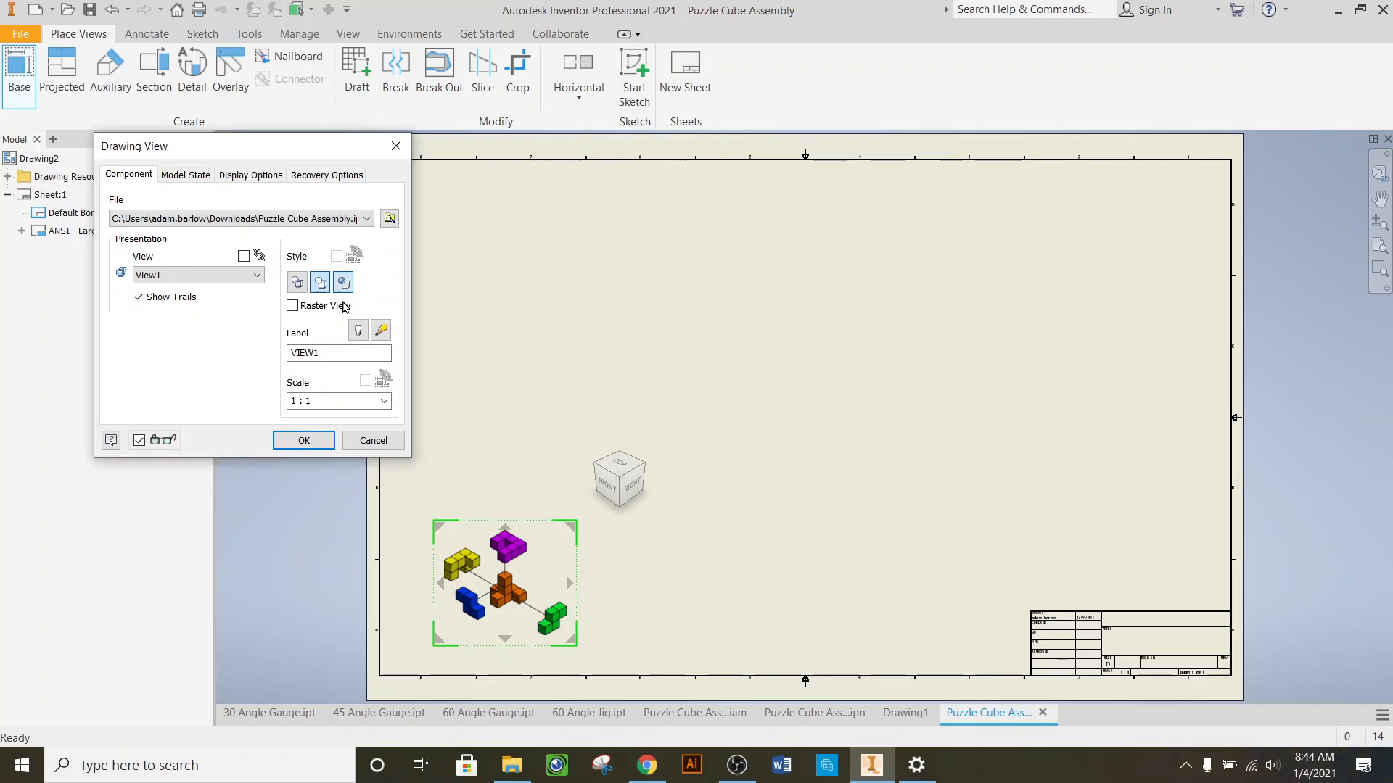
{"action": "left_click", "coordinate": [310, 441]}
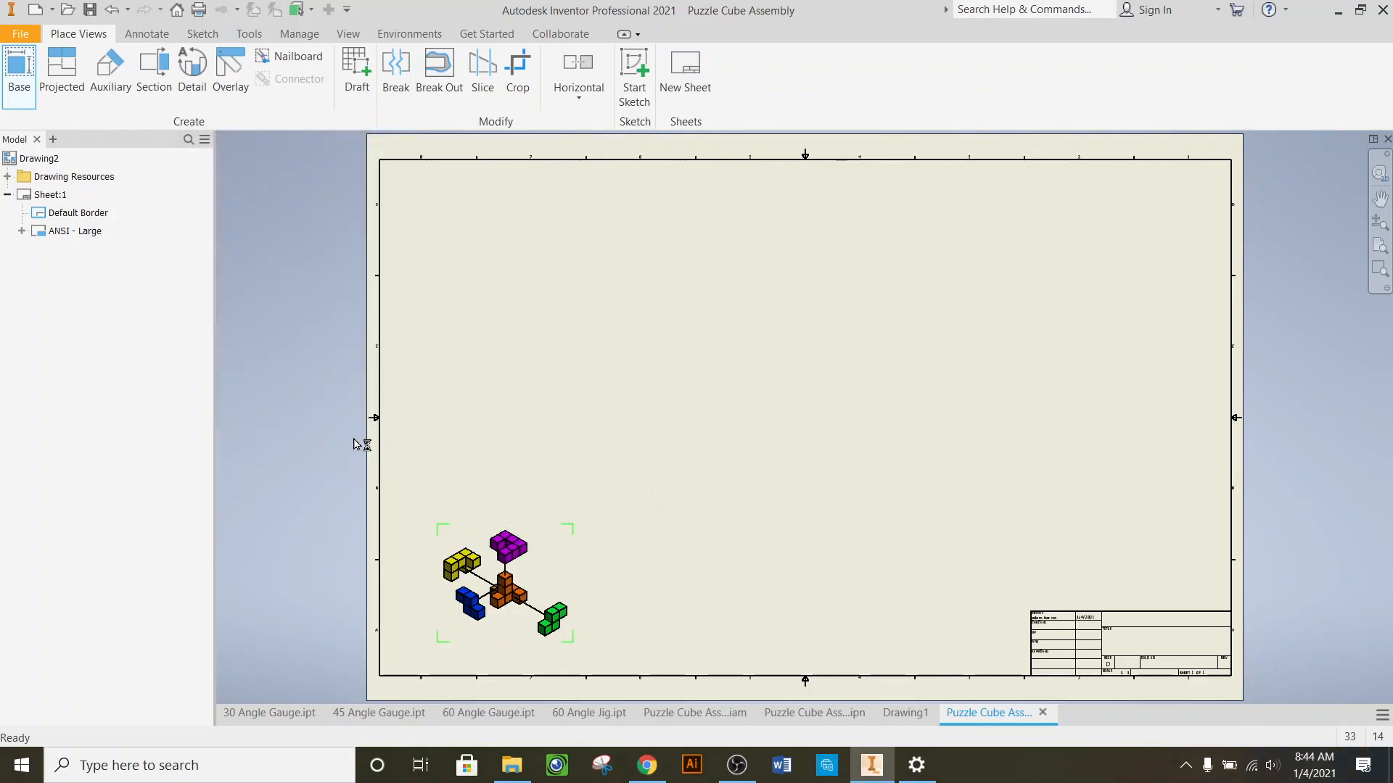
- Delete the ANSI - Large title block from the sheet containing the exploded view
{"action": "scroll", "coordinate": [707, 480], "scroll_direction": "down", "scroll_amount": 3}
{"action": "left_click", "coordinate": [106, 249]}
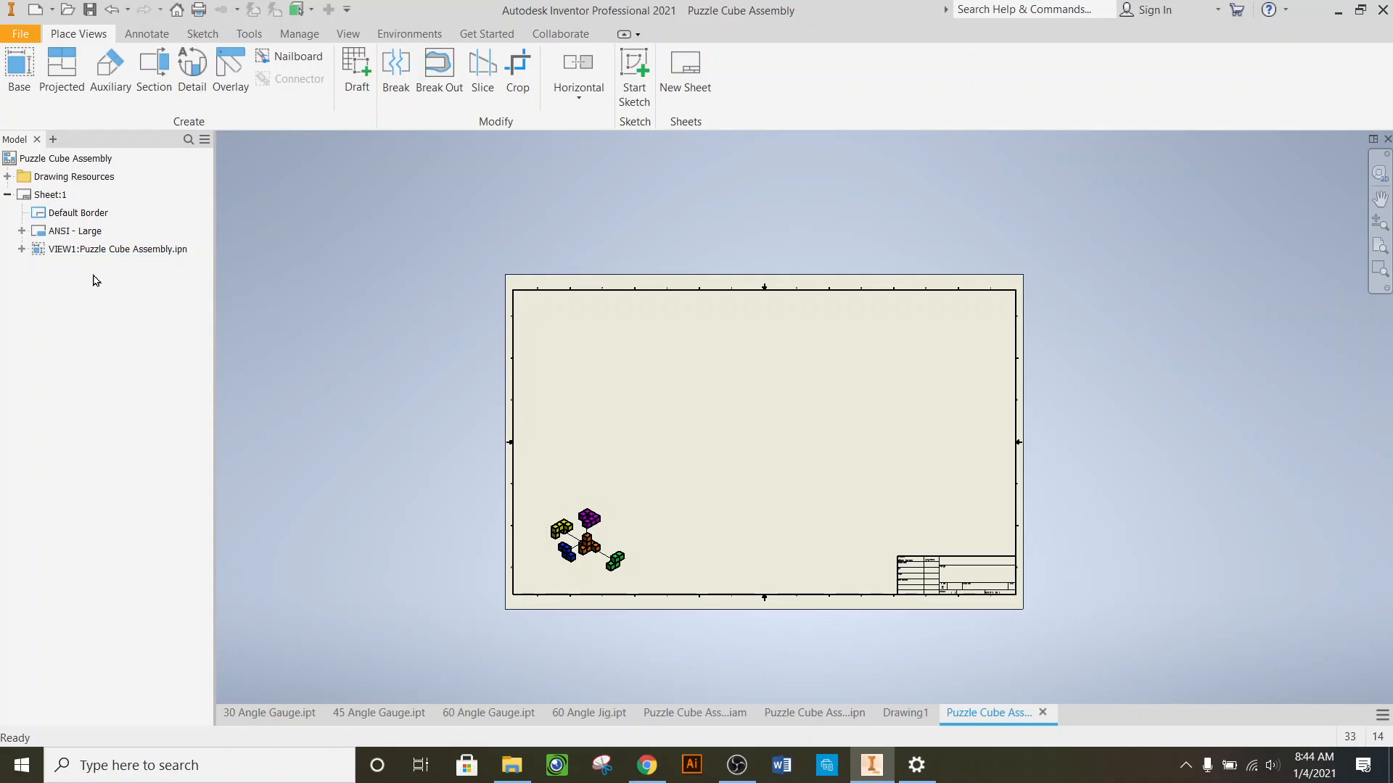
{"action": "left_click", "coordinate": [85, 231]}
{"action": "right_click", "coordinate": [86, 230]}
{"action": "left_click", "coordinate": [131, 257]}
- Set the exploded-view drawing's sheet size to A
{"action": "left_click", "coordinate": [47, 194]}
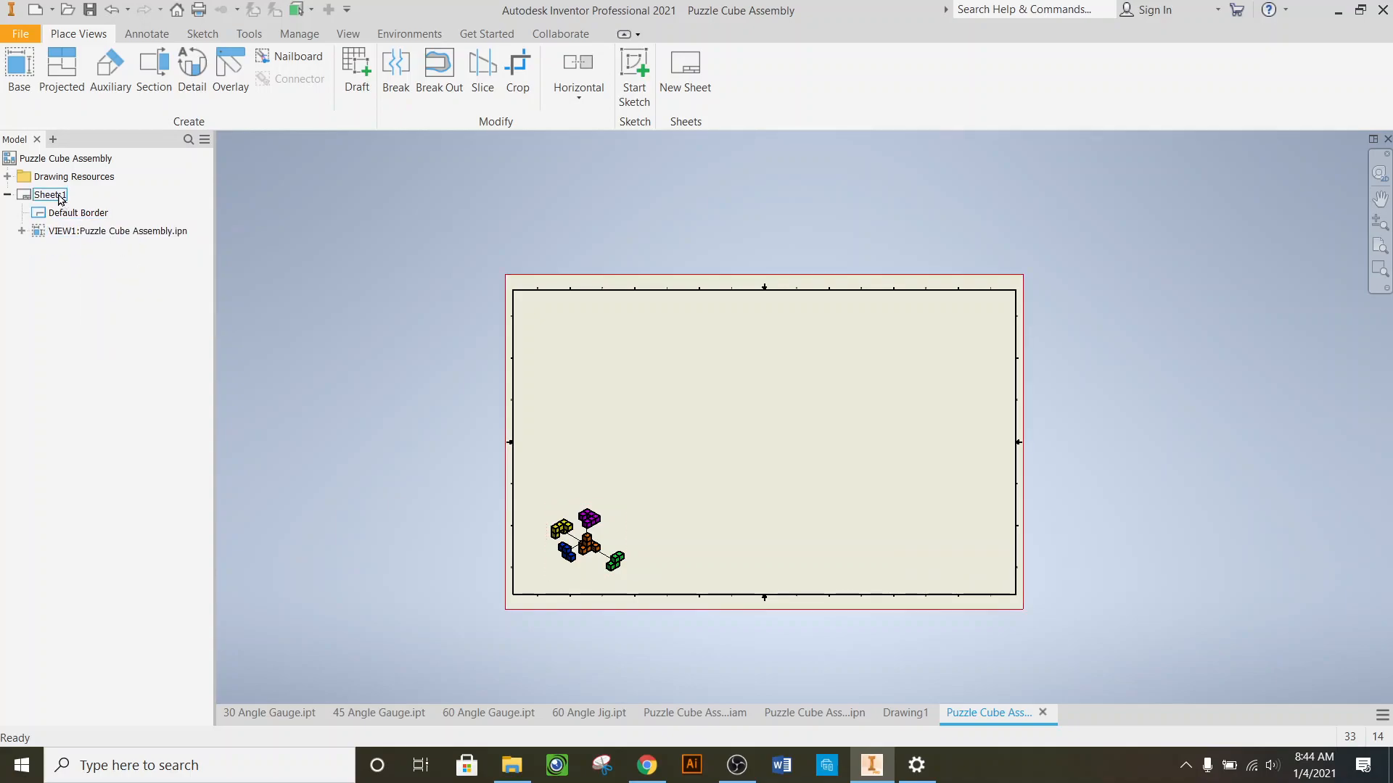
{"action": "right_click", "coordinate": [58, 194]}
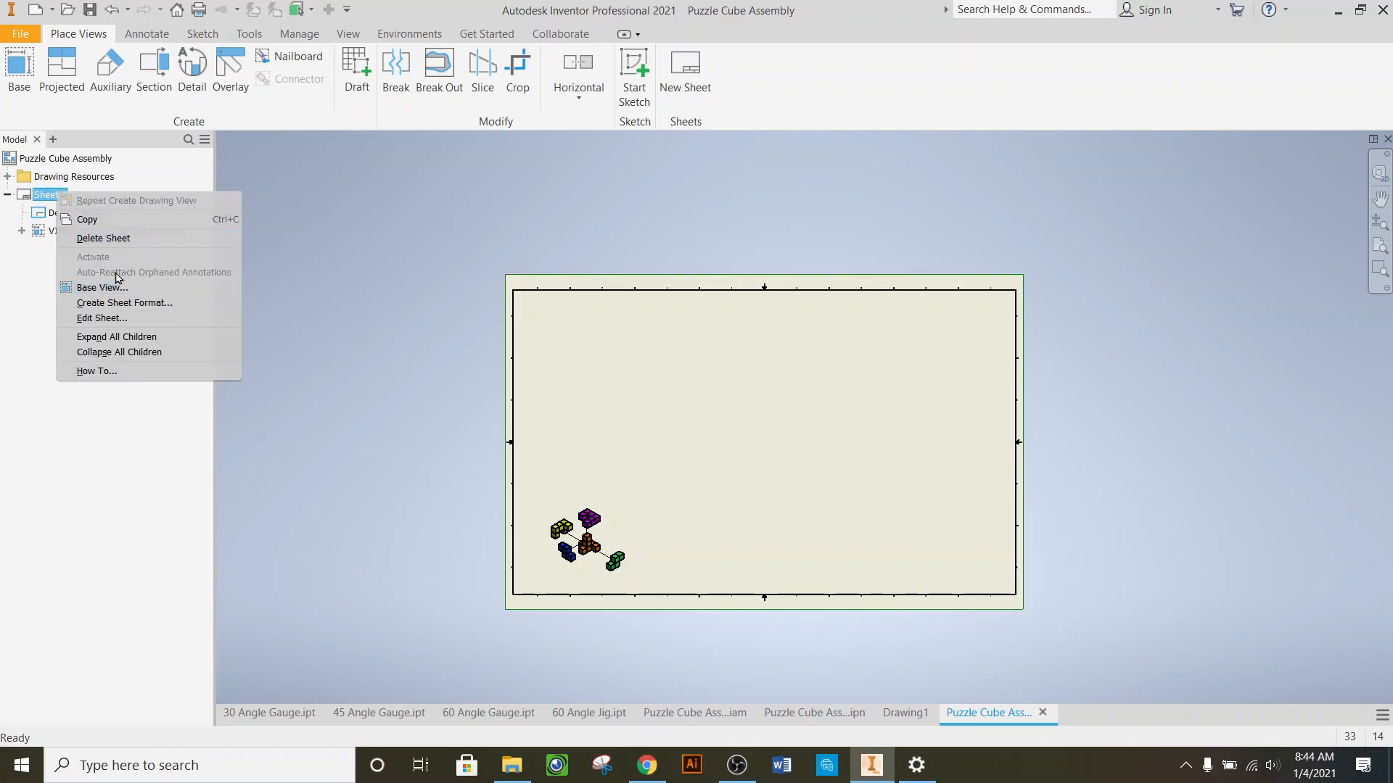
{"action": "left_click", "coordinate": [109, 321]}
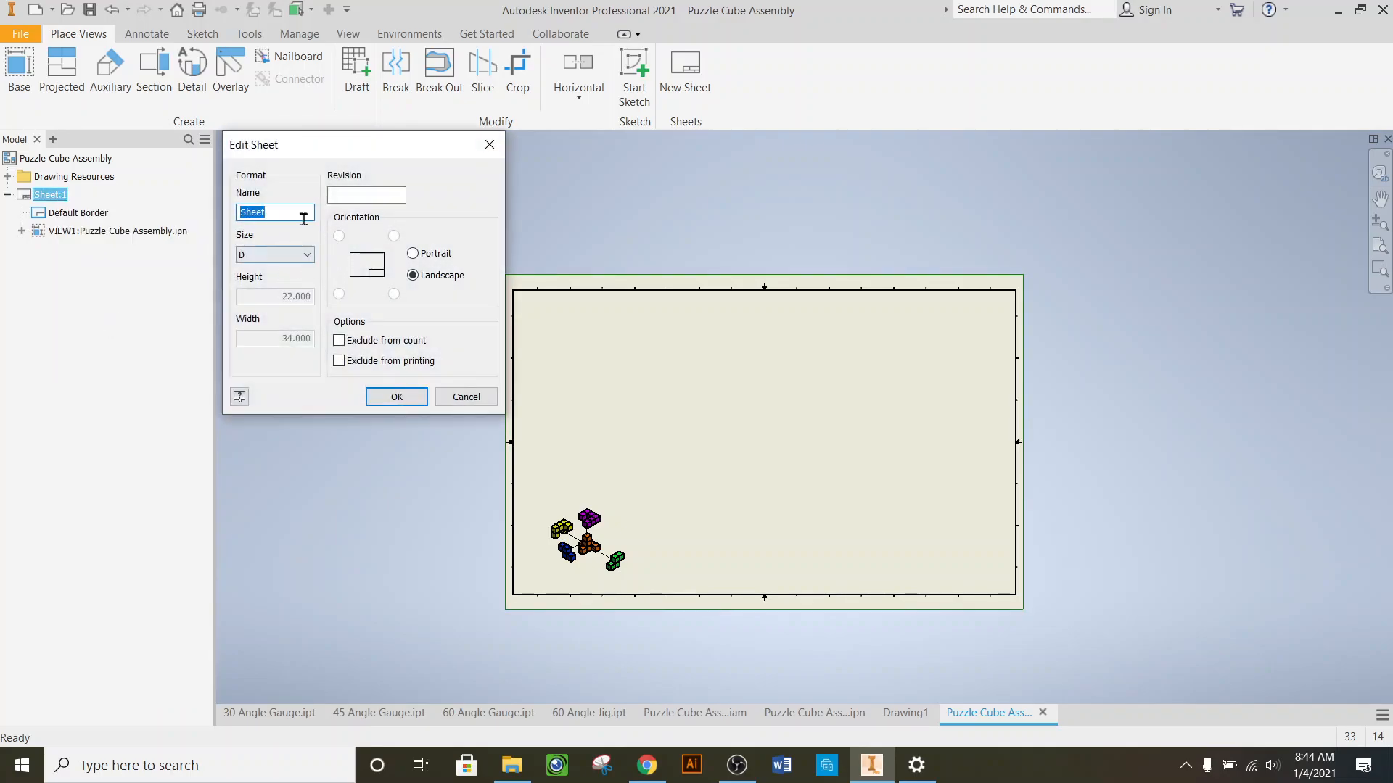
{"action": "left_click", "coordinate": [306, 254]}
{"action": "left_click", "coordinate": [286, 270]}
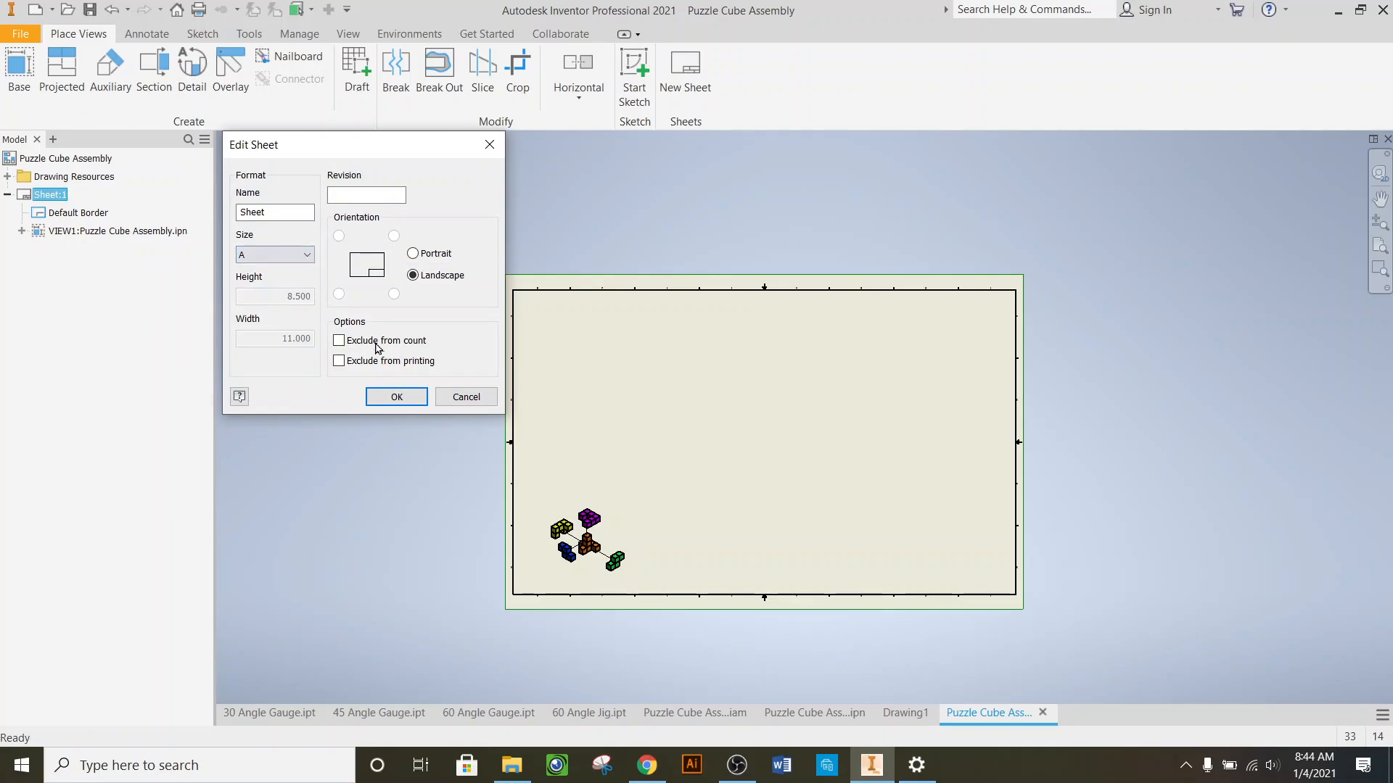
{"action": "left_click", "coordinate": [397, 397]}
{"action": "scroll", "coordinate": [379, 319], "scroll_direction": "down", "scroll_amount": 3}
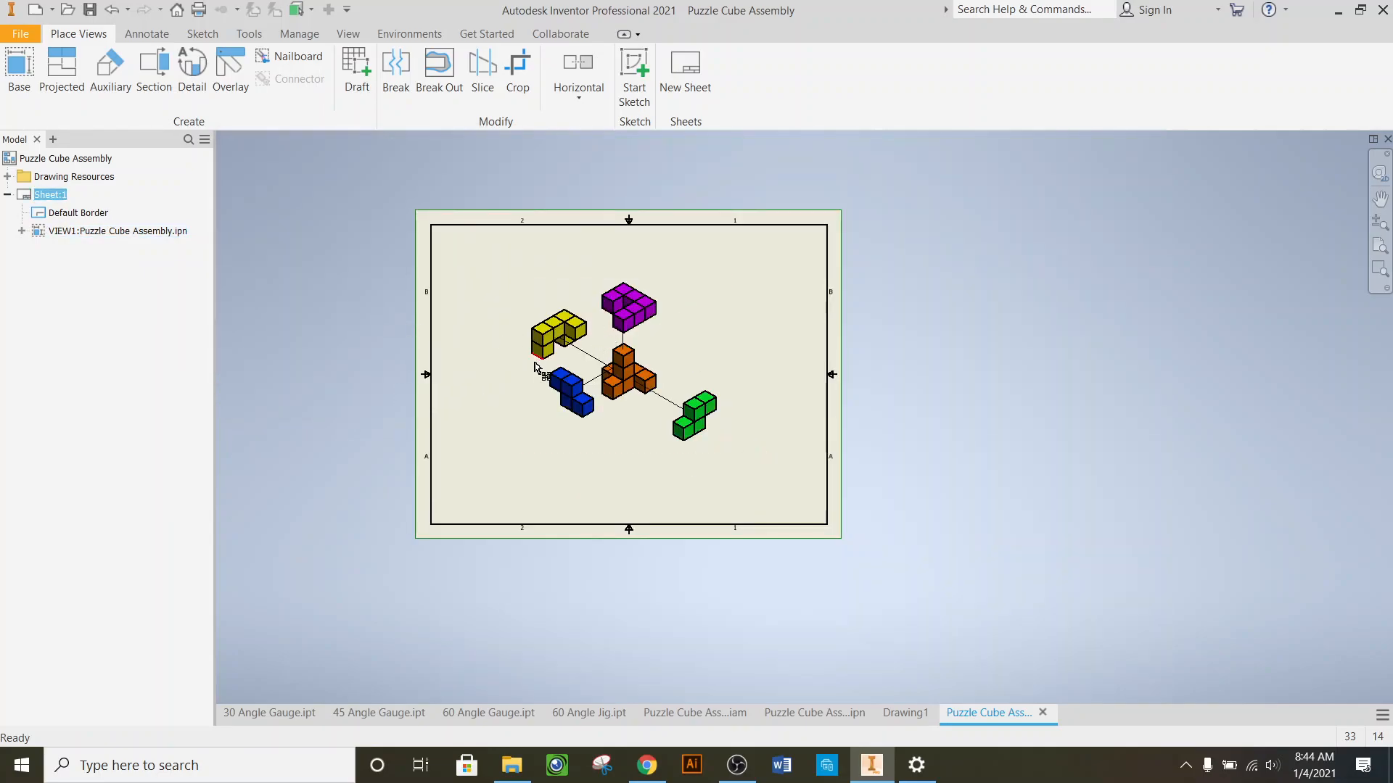
- Delete the existing exploded view from the A-size sheet
{"action": "scroll", "coordinate": [538, 370], "scroll_direction": "down", "scroll_amount": 3}
{"action": "scroll", "coordinate": [539, 370], "scroll_direction": "up", "scroll_amount": 4}
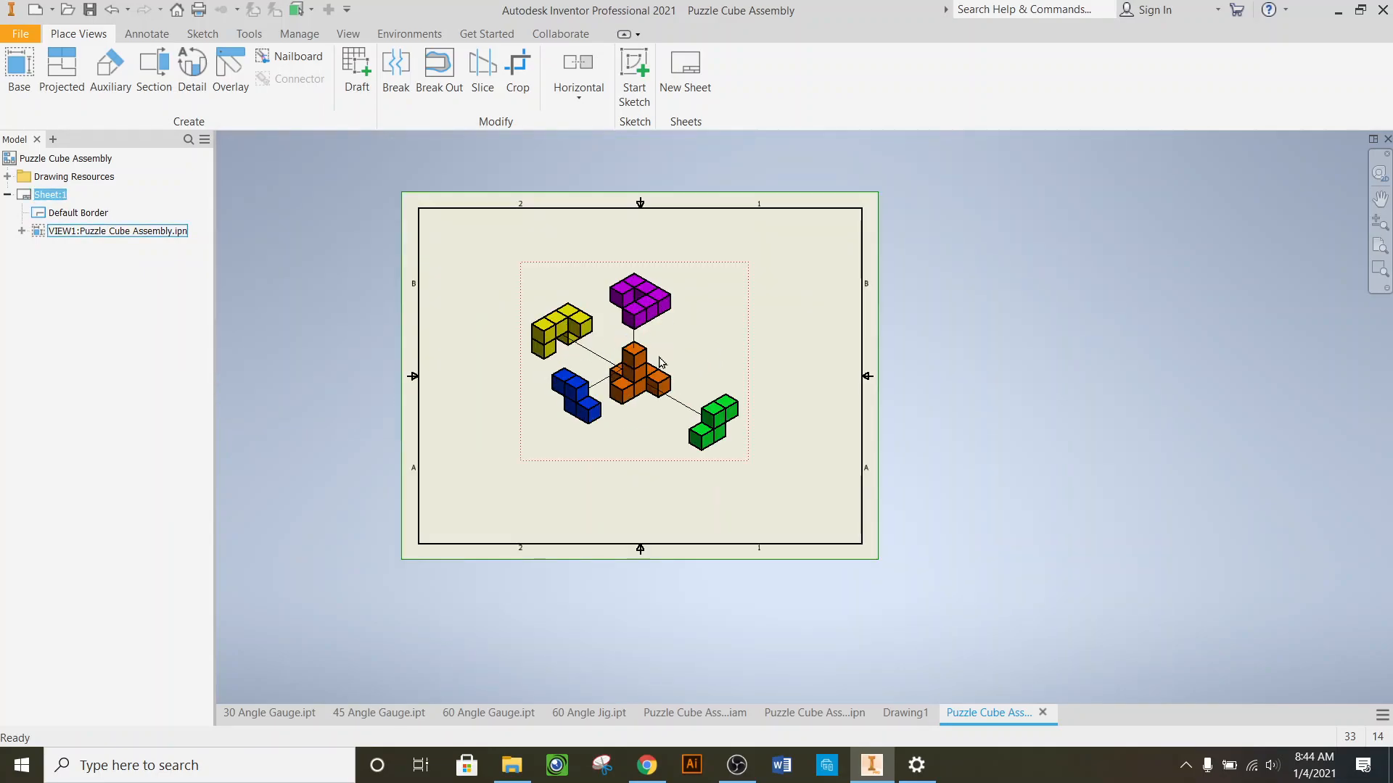
{"action": "scroll", "coordinate": [666, 360], "scroll_direction": "down", "scroll_amount": 8}
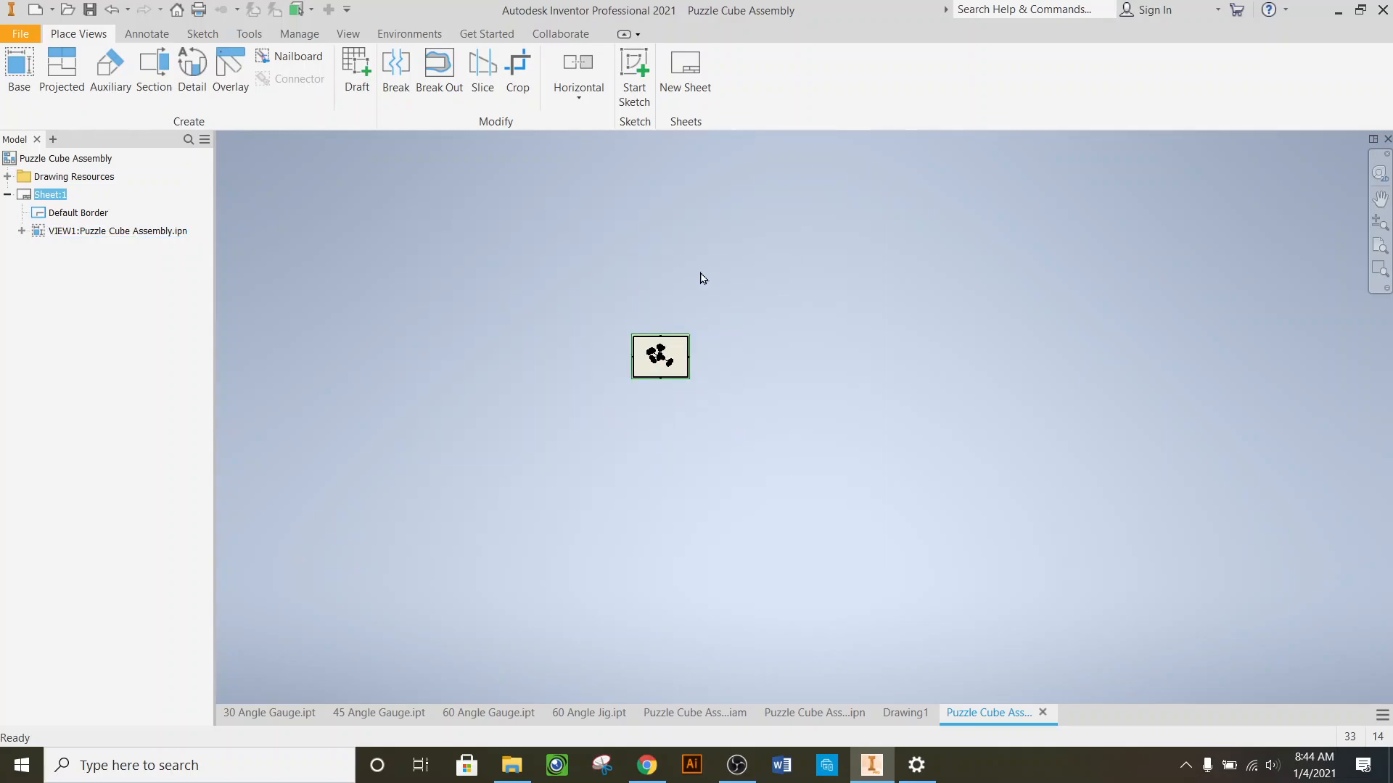
{"action": "scroll", "coordinate": [696, 319], "scroll_direction": "up", "scroll_amount": 2}
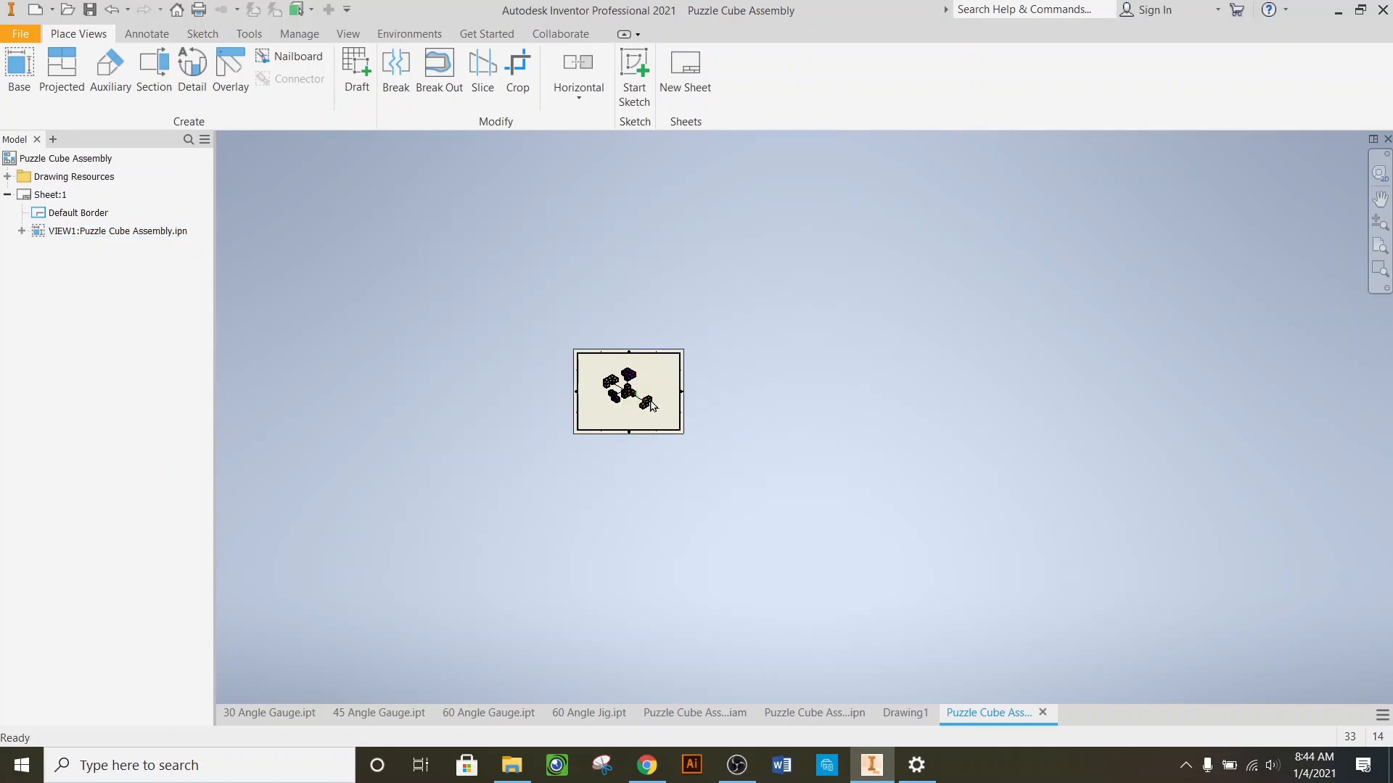
{"action": "mouse_move", "coordinate": [636, 403]}
{"action": "left_mouse_down"}
{"action": "mouse_move", "coordinate": [840, 369]}
{"action": "mouse_move", "coordinate": [834, 333]}
{"action": "mouse_move", "coordinate": [666, 348]}
{"action": "mouse_move", "coordinate": [627, 418]}
{"action": "left_mouse_up"}
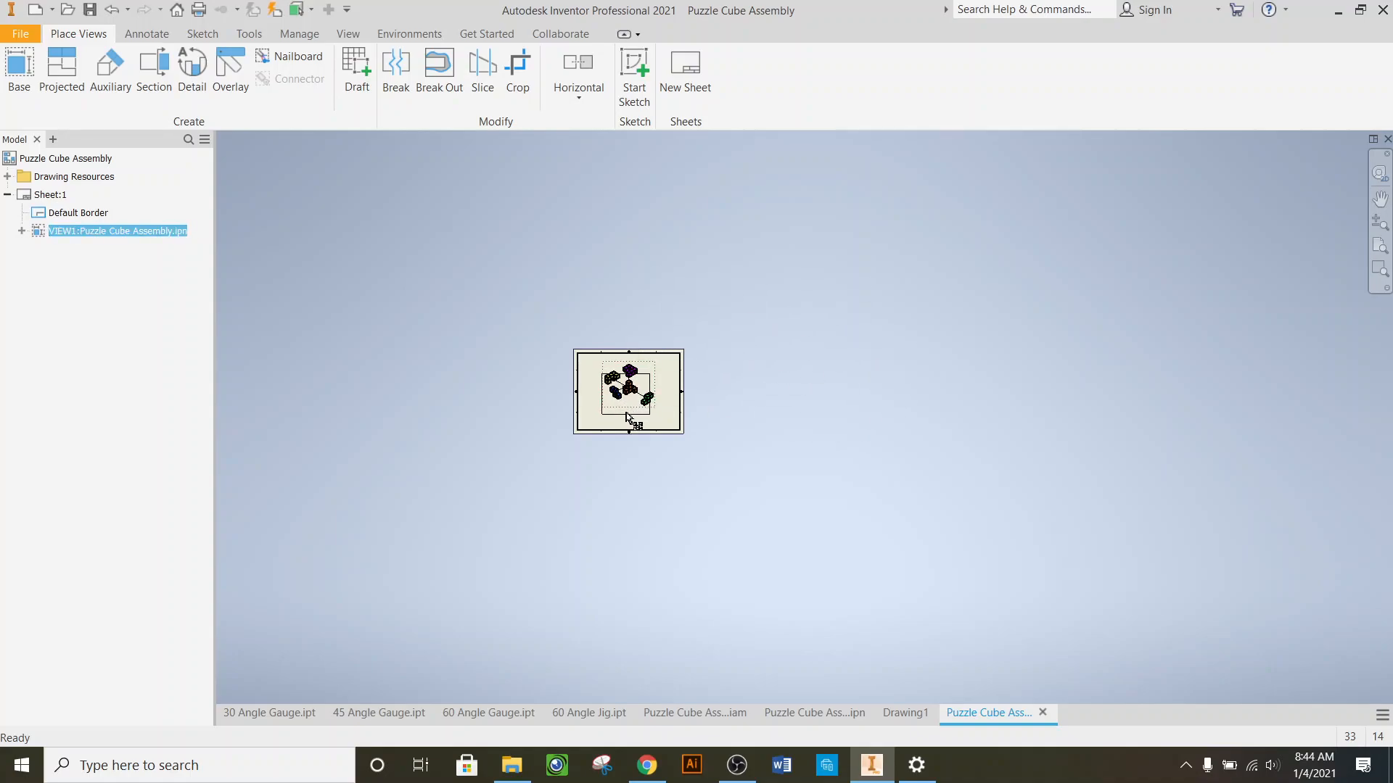
{"action": "scroll", "coordinate": [628, 413], "scroll_direction": "up", "scroll_amount": 5}
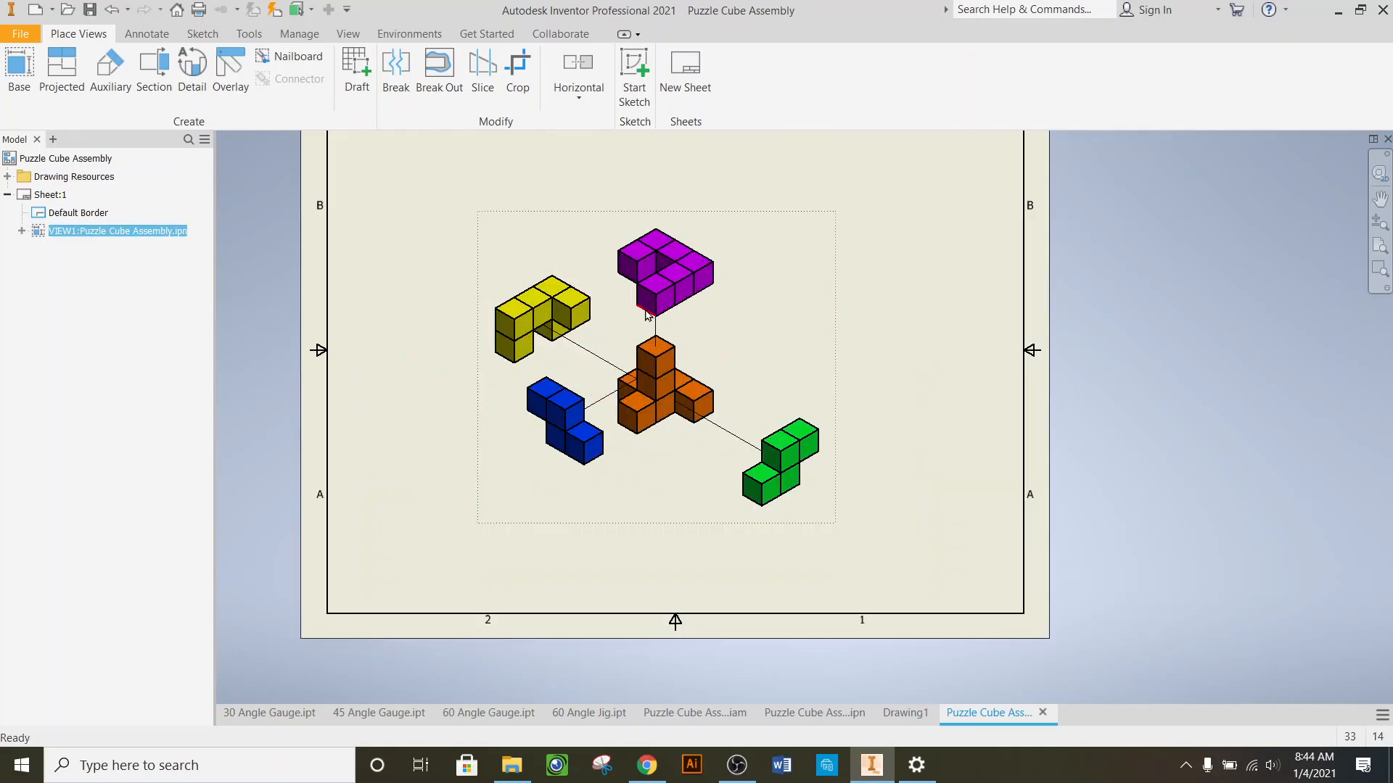
{"action": "key", "text": "Delete"}
{"action": "left_click", "coordinate": [685, 424]}
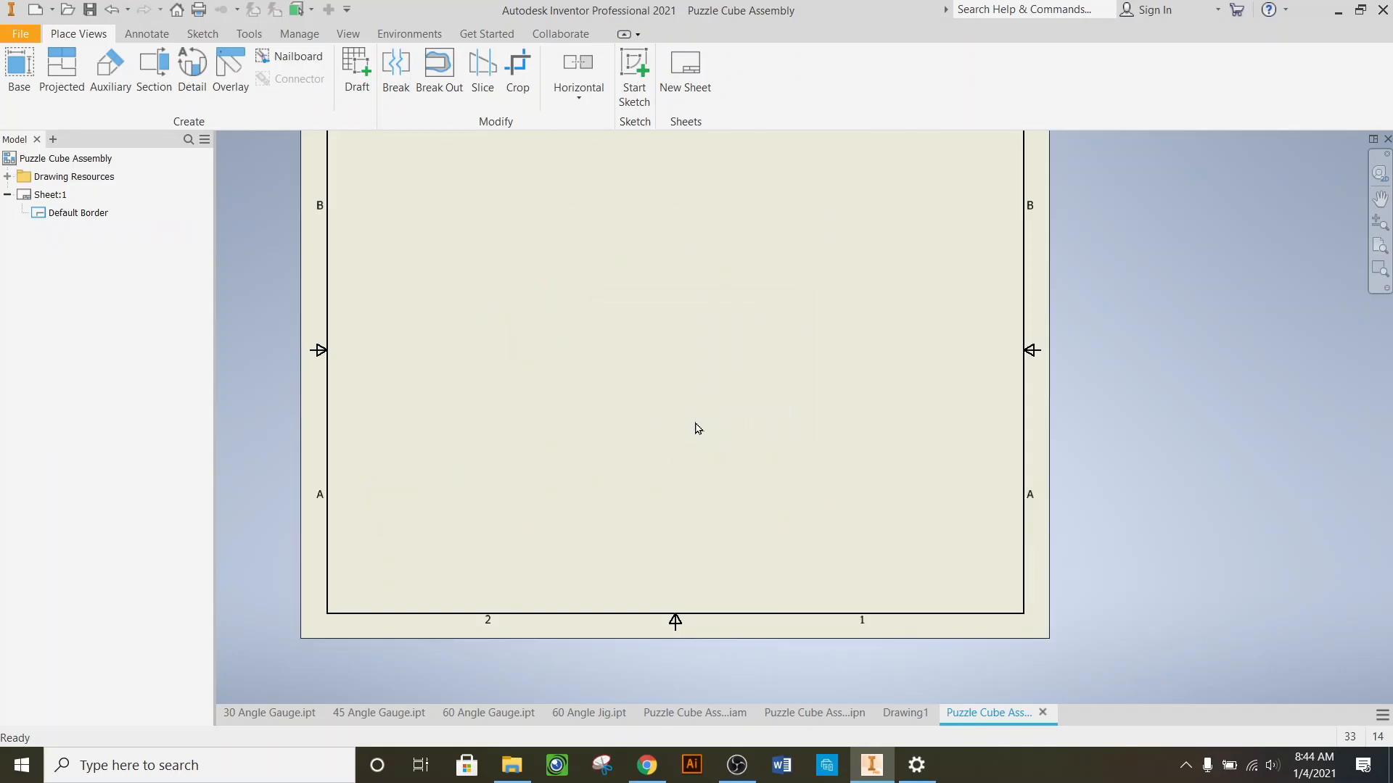
{"action": "scroll", "coordinate": [846, 397], "scroll_direction": "down", "scroll_amount": 3}
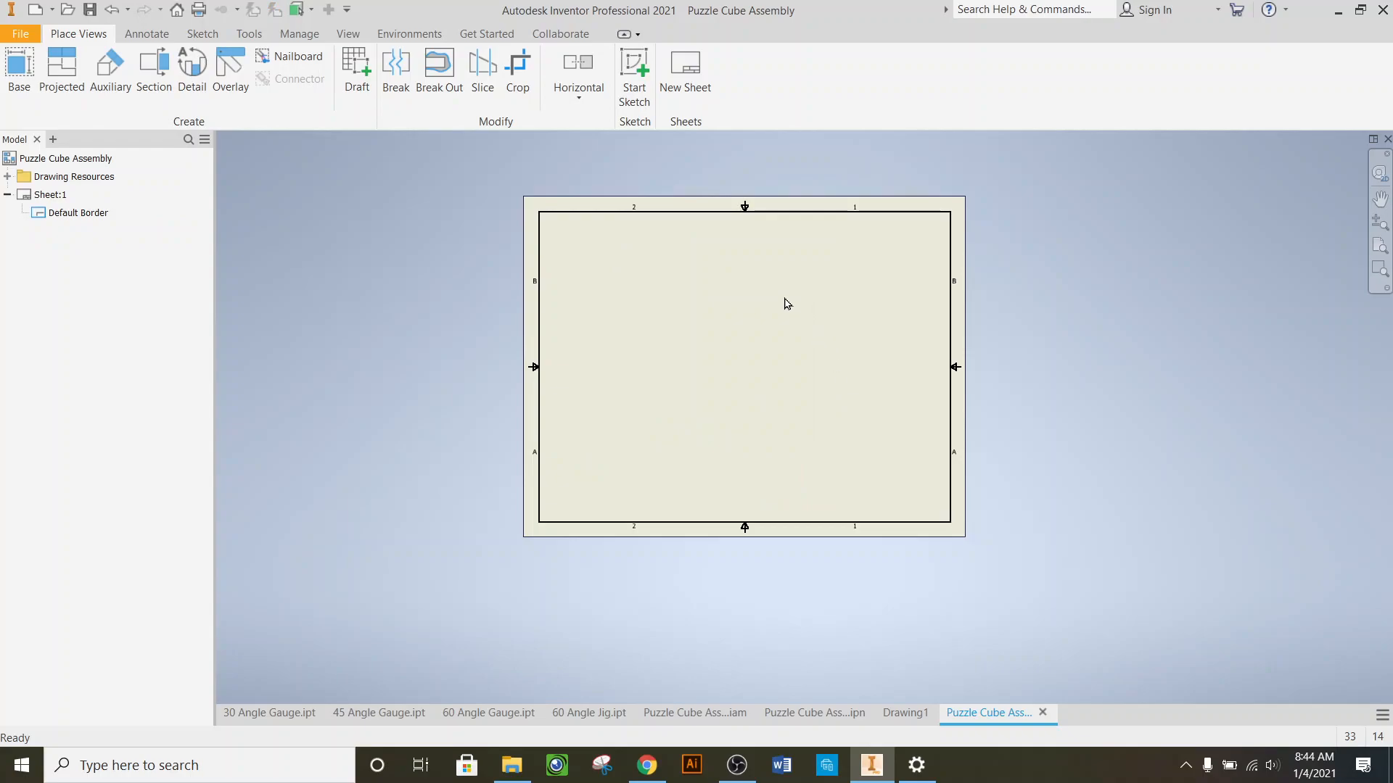
{"action": "left_click", "coordinate": [33, 69]}
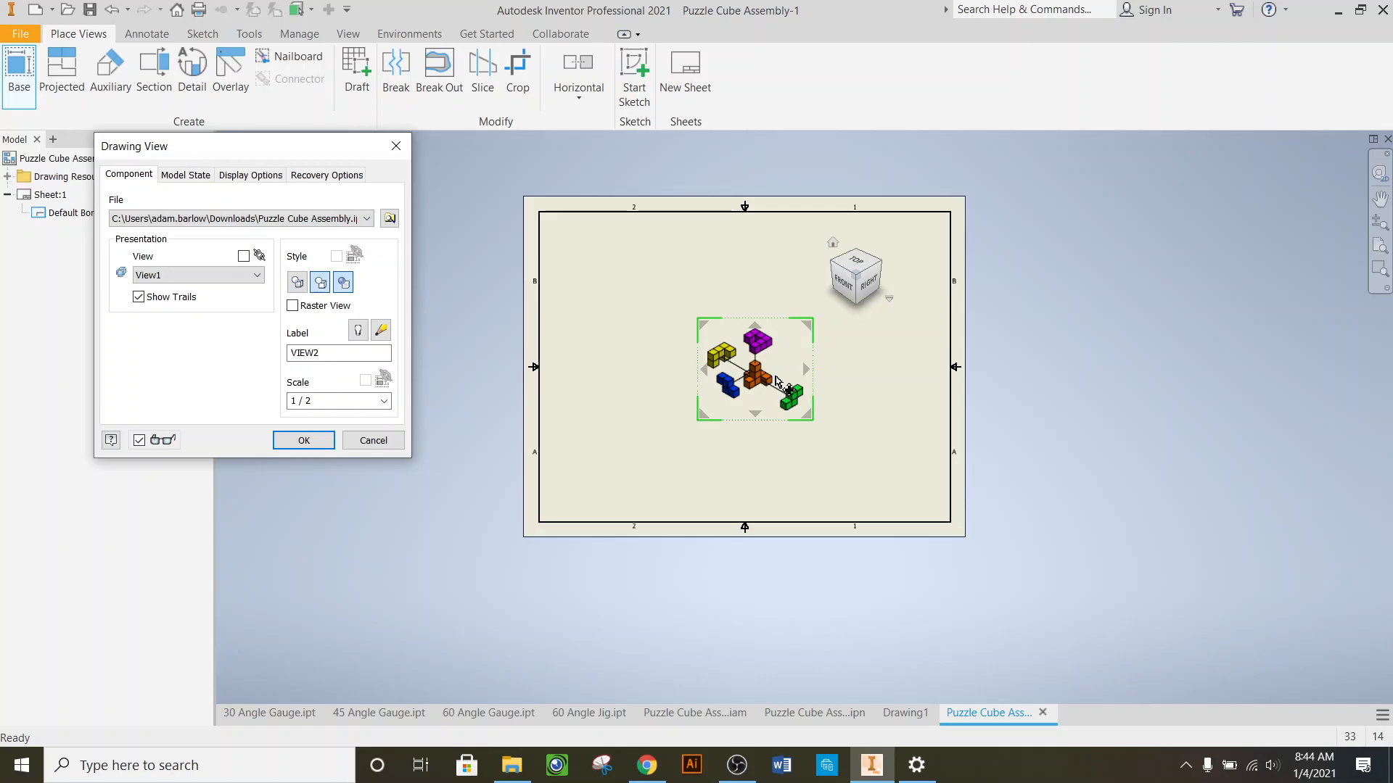
{"action": "left_click_drag", "start_coordinate": [773, 379], "coordinate": [755, 392]}
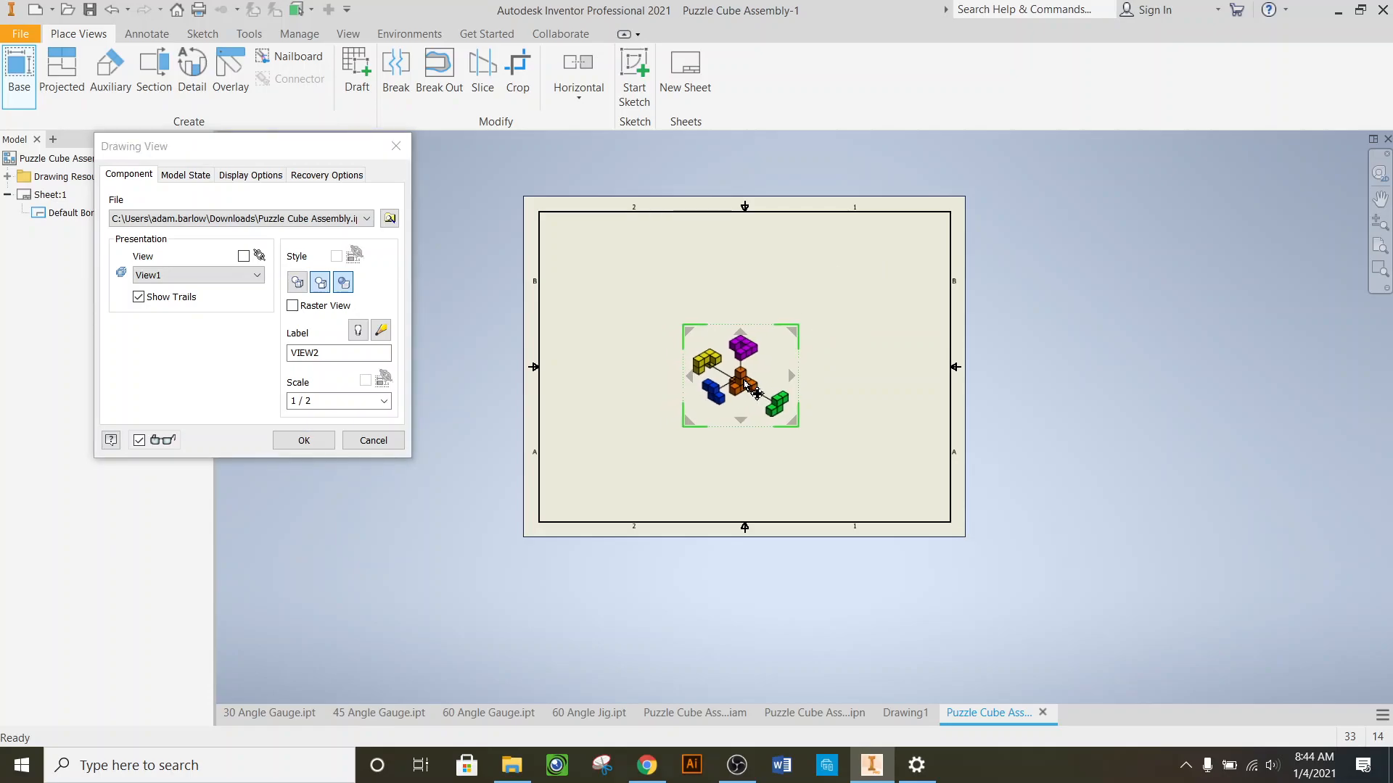
{"action": "left_click", "coordinate": [383, 401]}
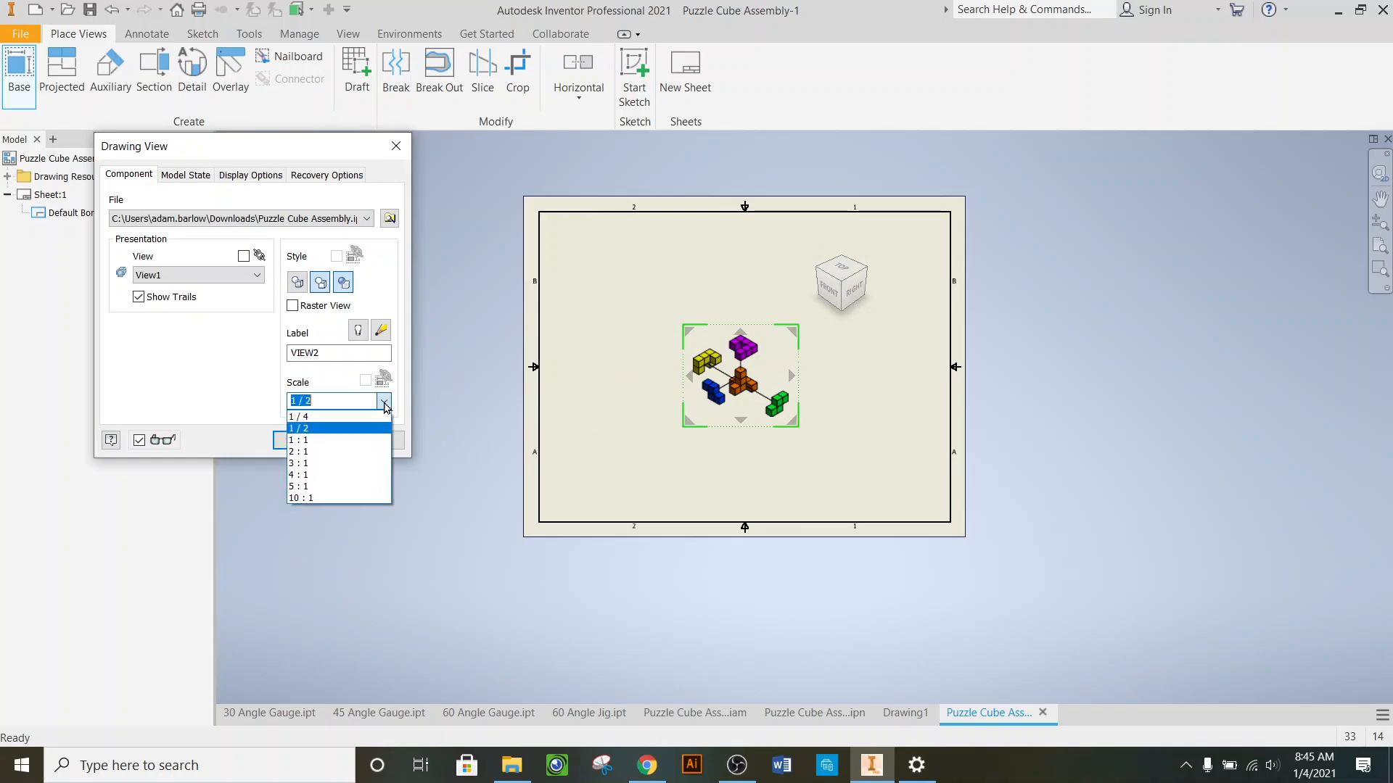
{"action": "left_click", "coordinate": [326, 439]}
{"action": "mouse_move", "coordinate": [747, 345]}
{"action": "left_mouse_down"}
{"action": "mouse_move", "coordinate": [687, 314]}
{"action": "mouse_move", "coordinate": [712, 310]}
{"action": "mouse_move", "coordinate": [674, 315]}
{"action": "mouse_move", "coordinate": [690, 316]}
{"action": "left_mouse_up"}
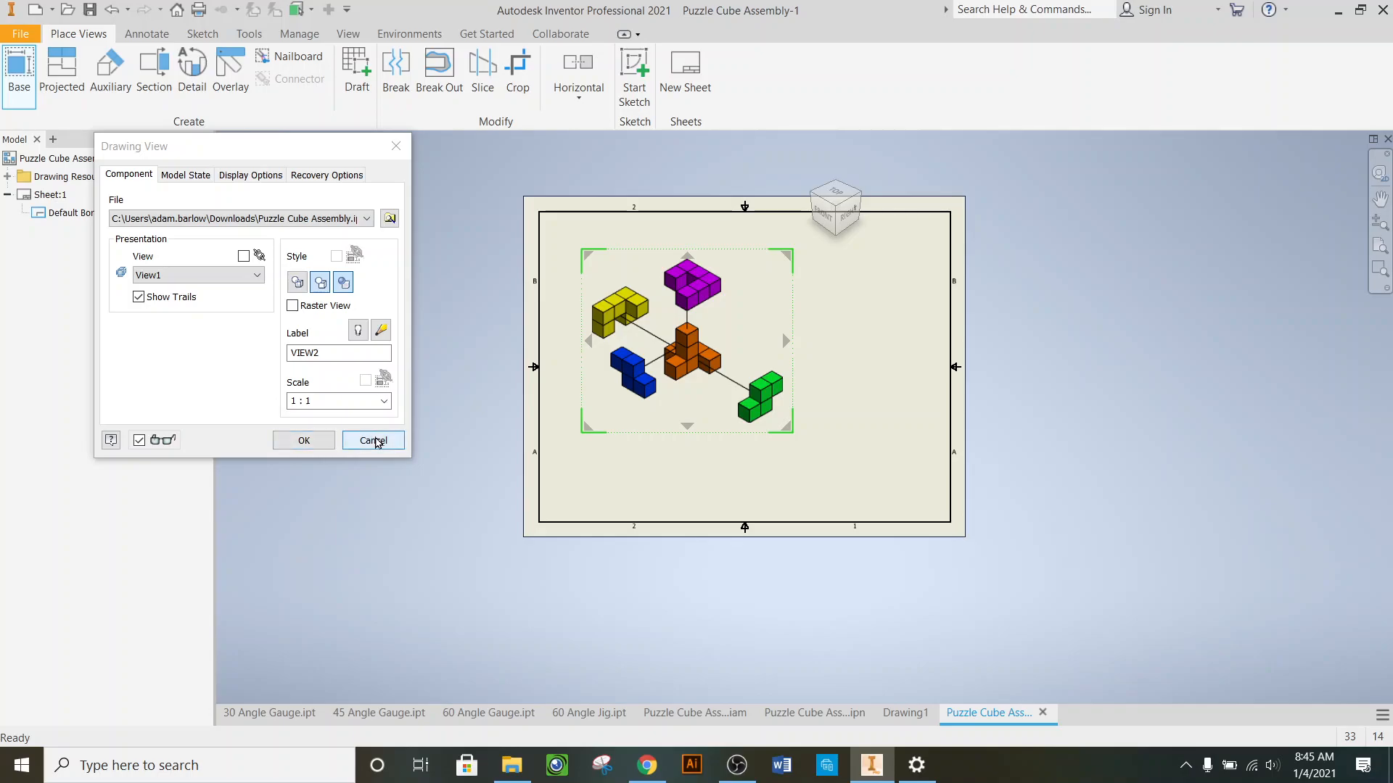
{"action": "left_click", "coordinate": [374, 441]}
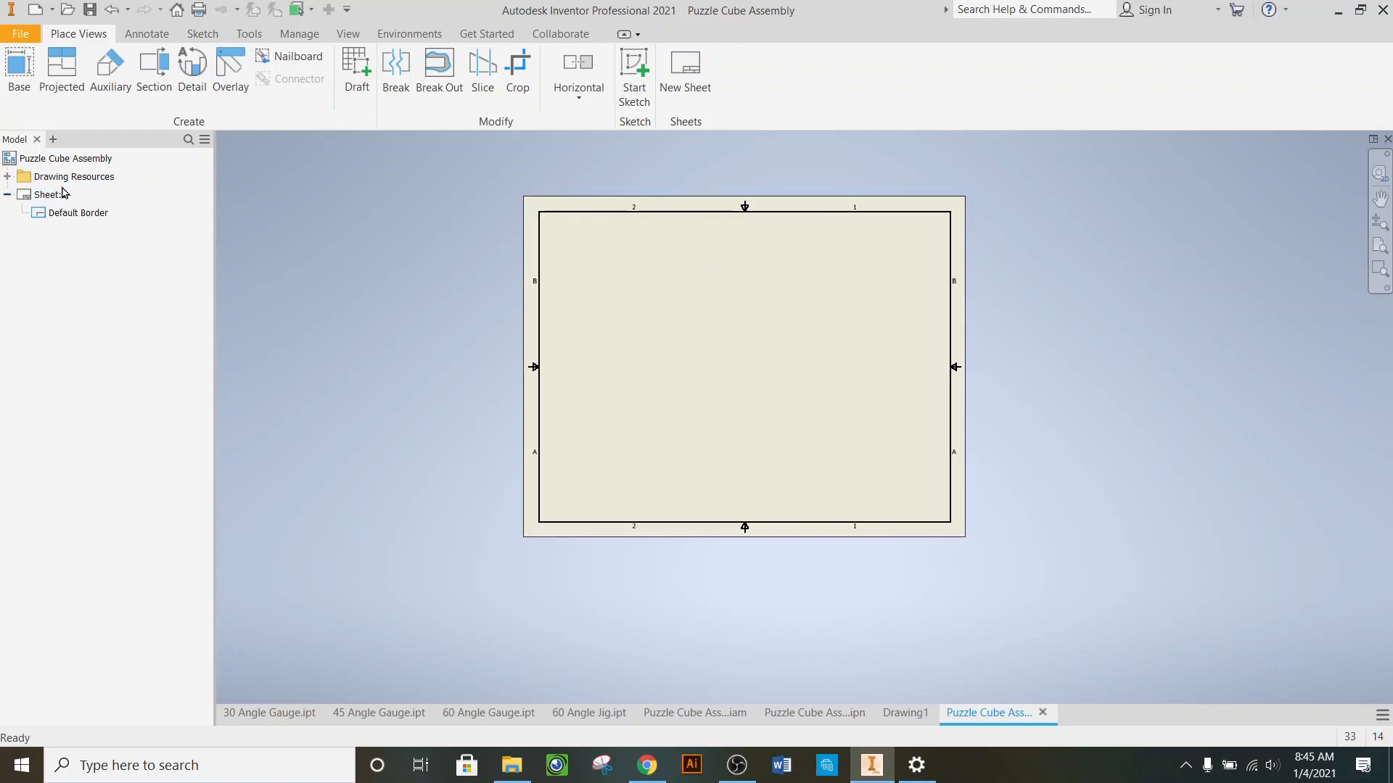
- Review the size and orientation settings of the empty sheet
{"action": "right_click", "coordinate": [51, 198]}
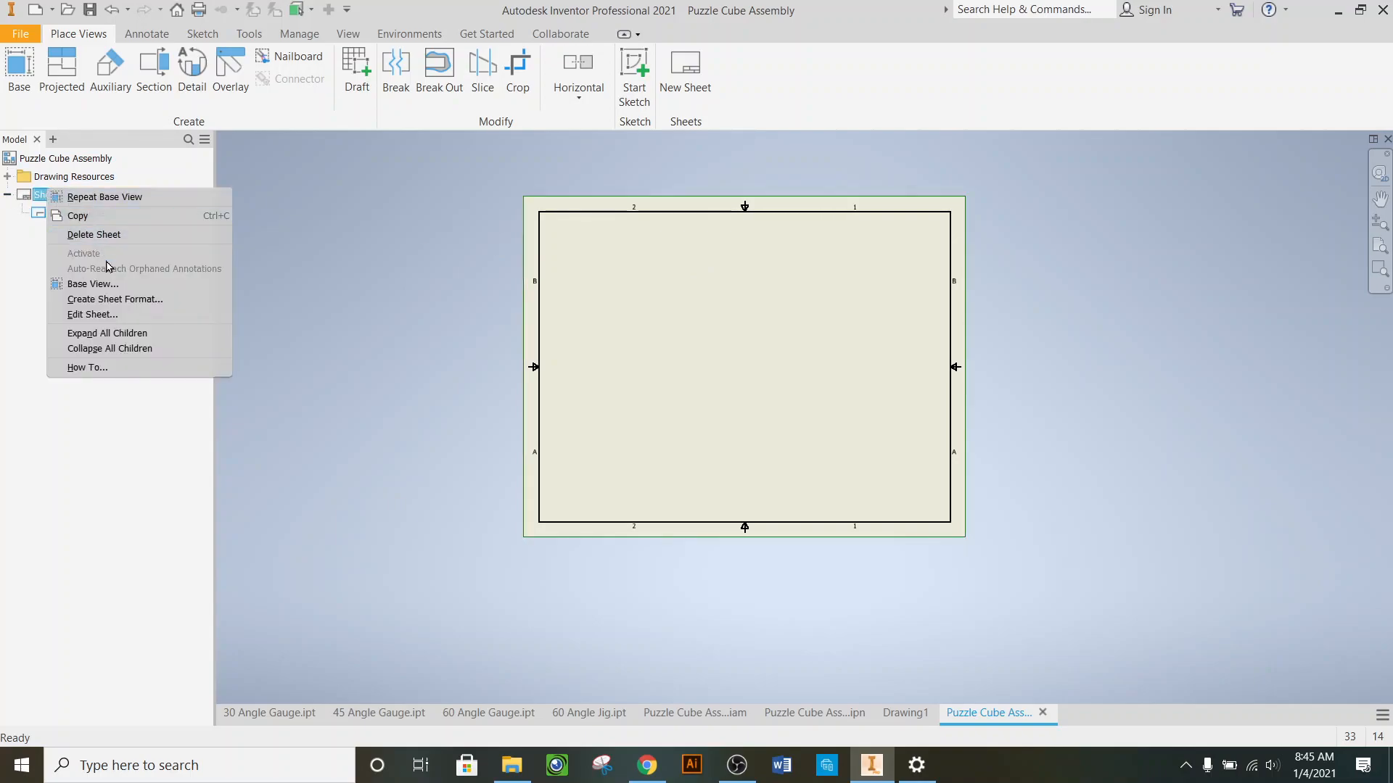
{"action": "left_click", "coordinate": [109, 314]}
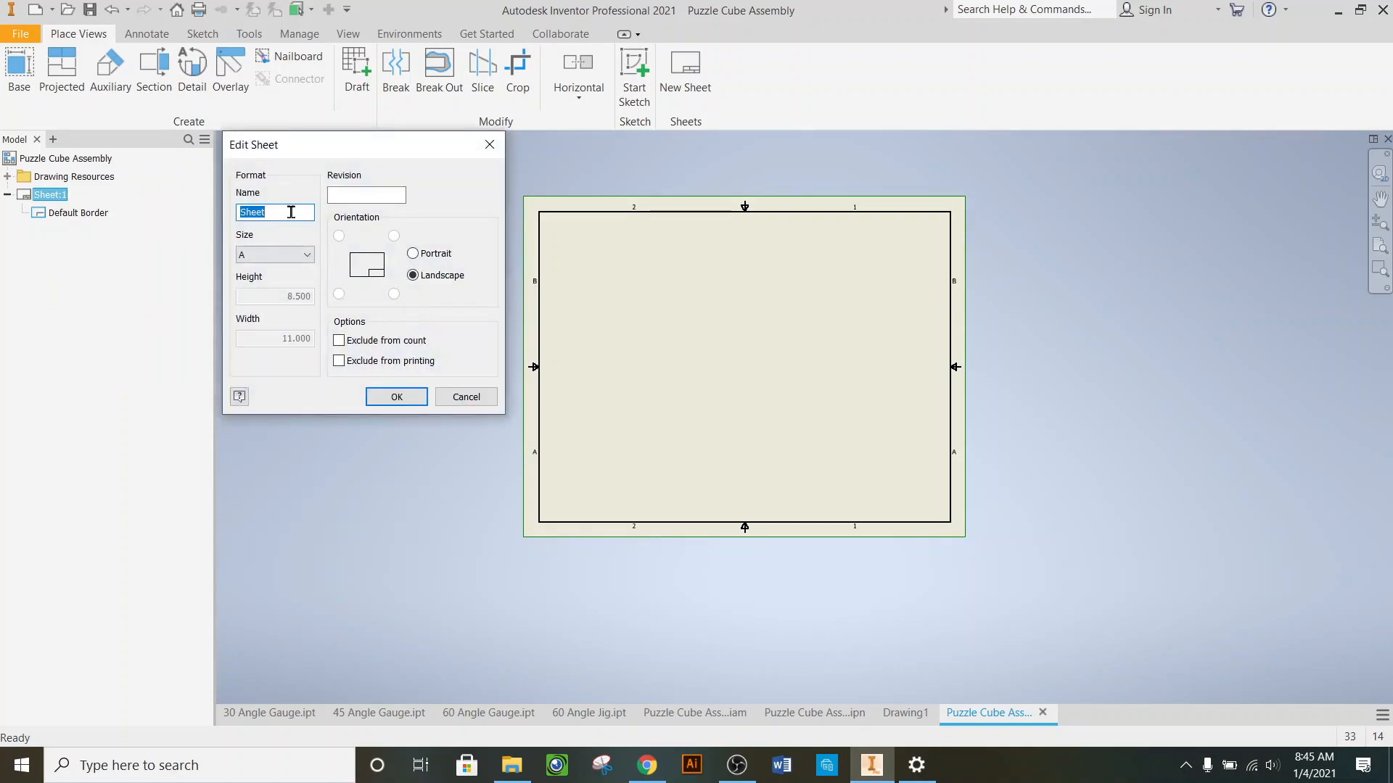
{"action": "left_click", "coordinate": [396, 397]}
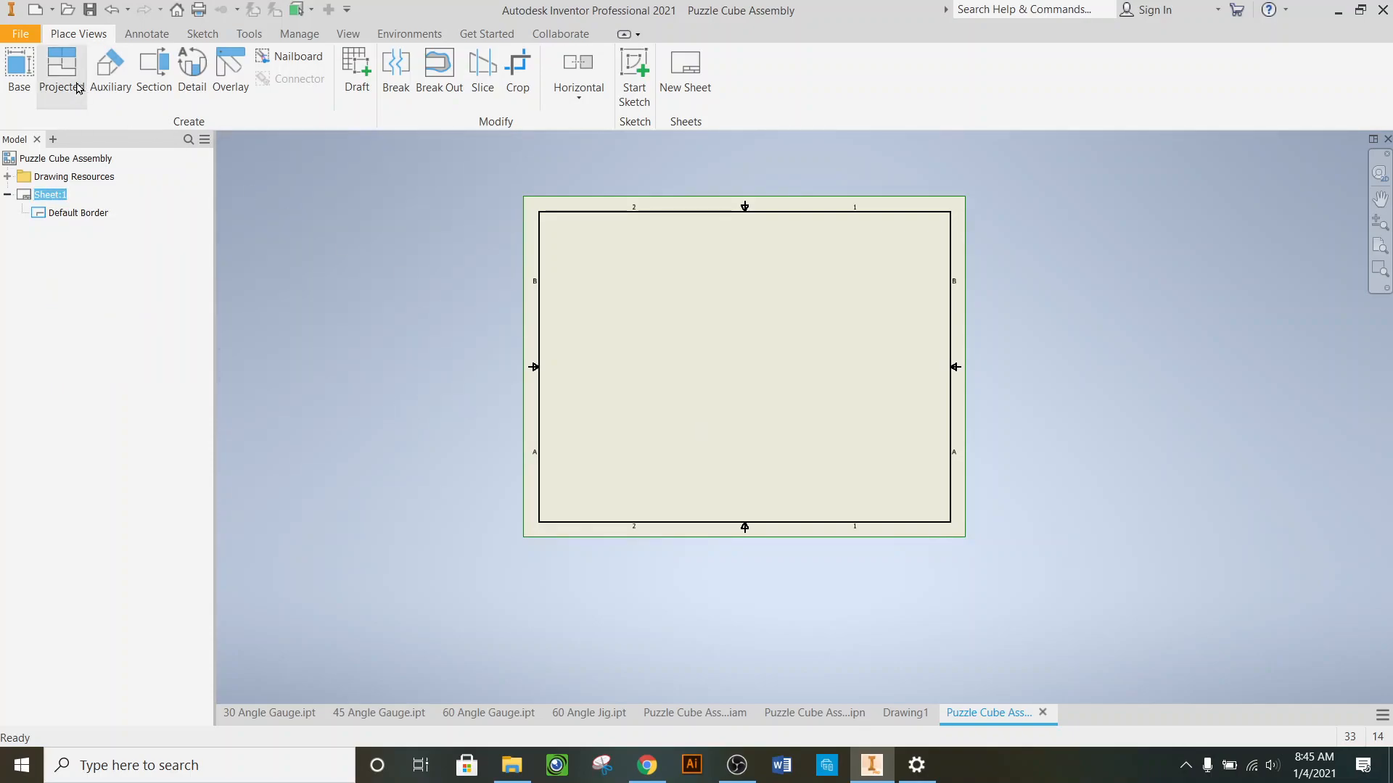
- Try to place View1 of the presentation in the sheet's upper-left area at 1:1 scale, and undo the placement
{"action": "left_click", "coordinate": [15, 73]}
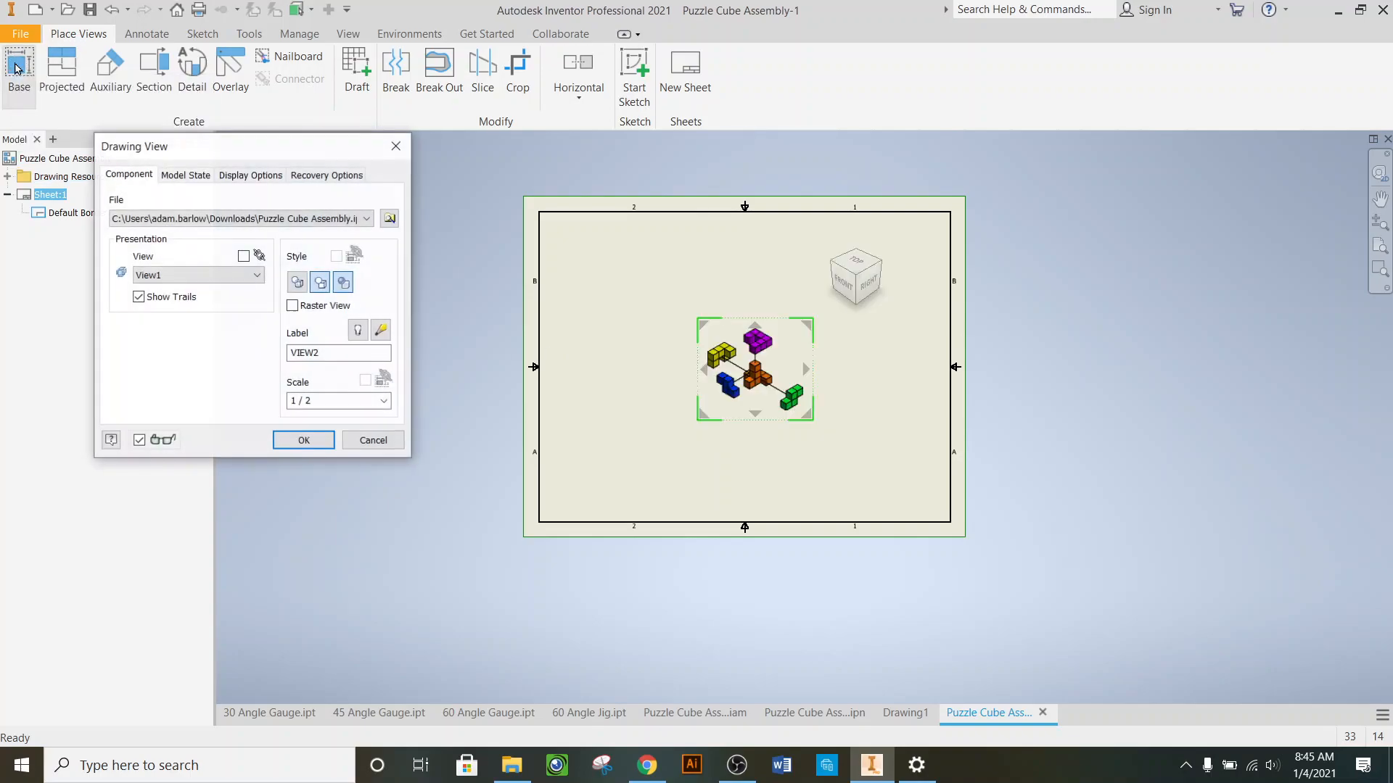
{"action": "left_click_drag", "start_coordinate": [755, 374], "coordinate": [637, 316]}
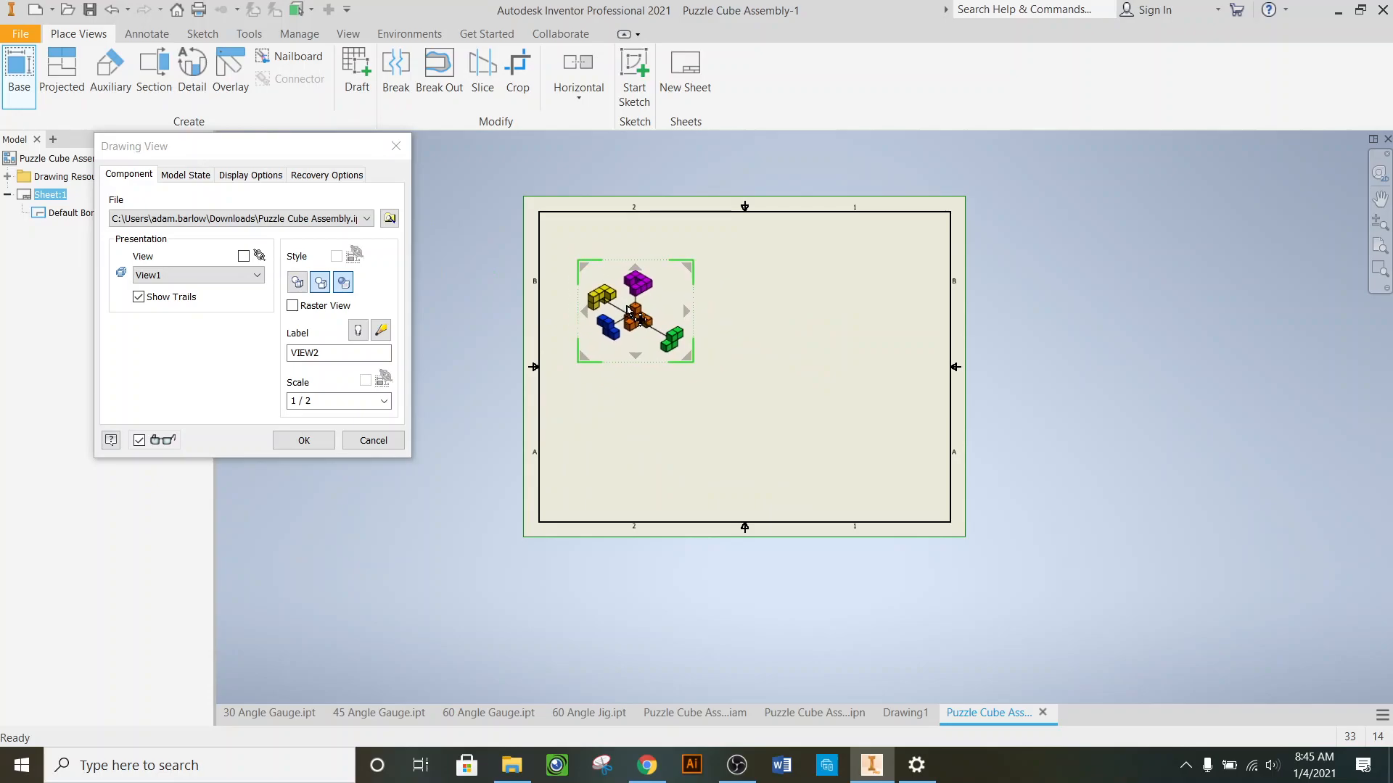
{"action": "left_click", "coordinate": [384, 400]}
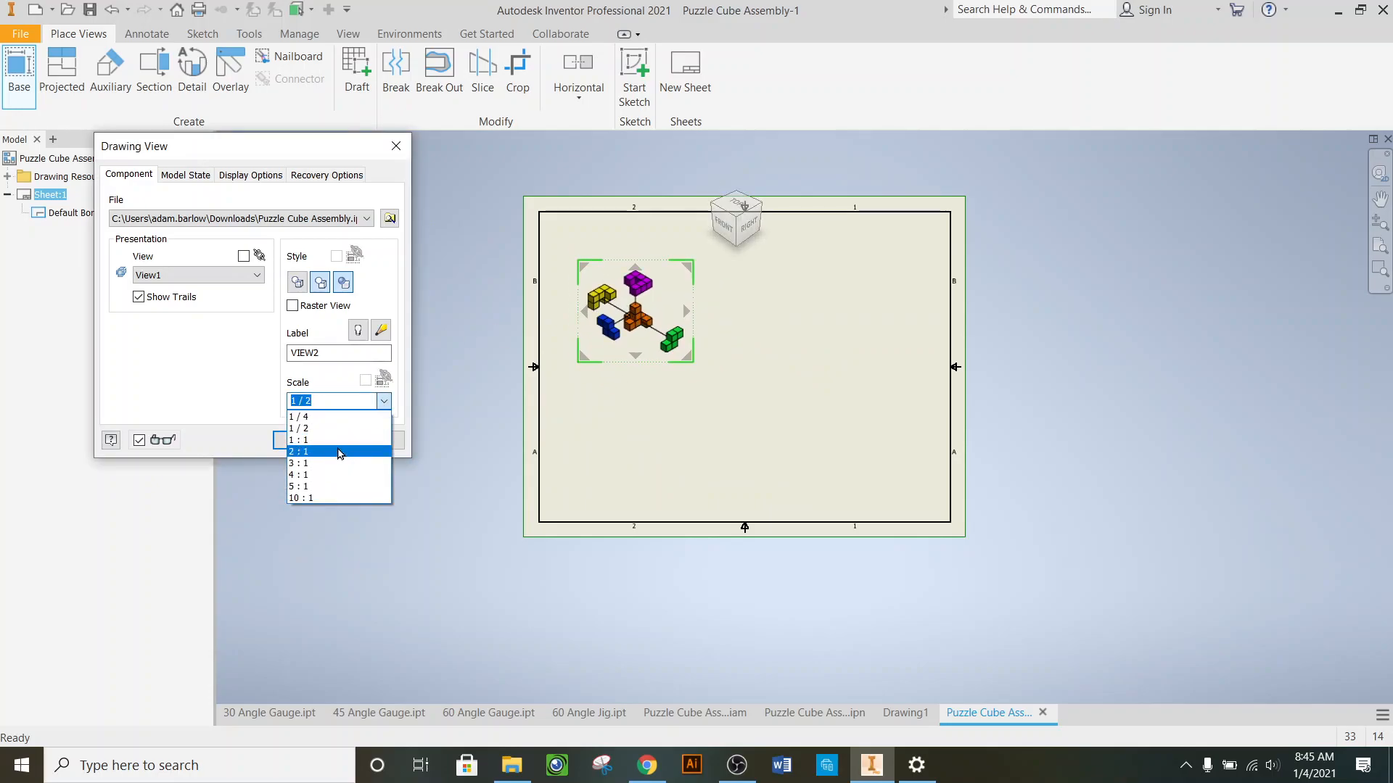
{"action": "left_click", "coordinate": [345, 448]}
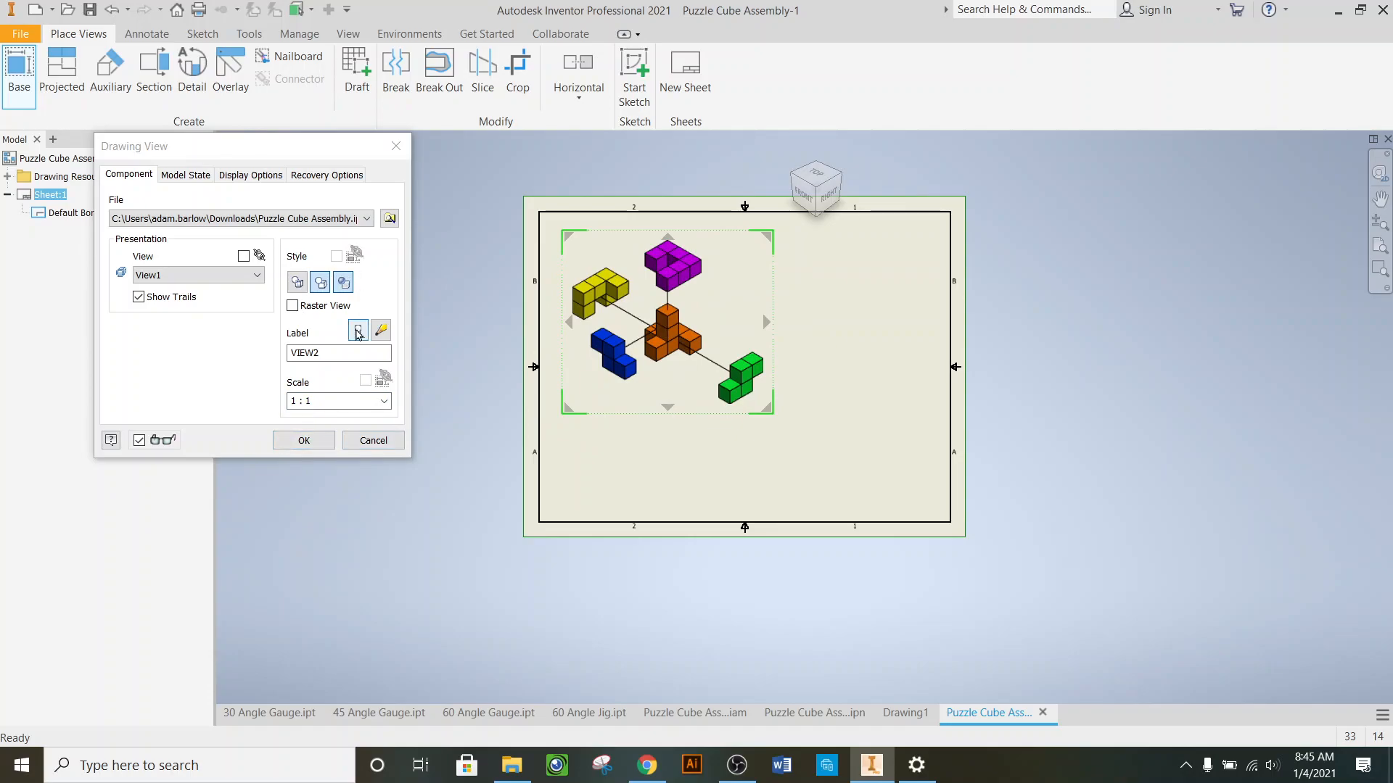
{"action": "left_click", "coordinate": [325, 445]}
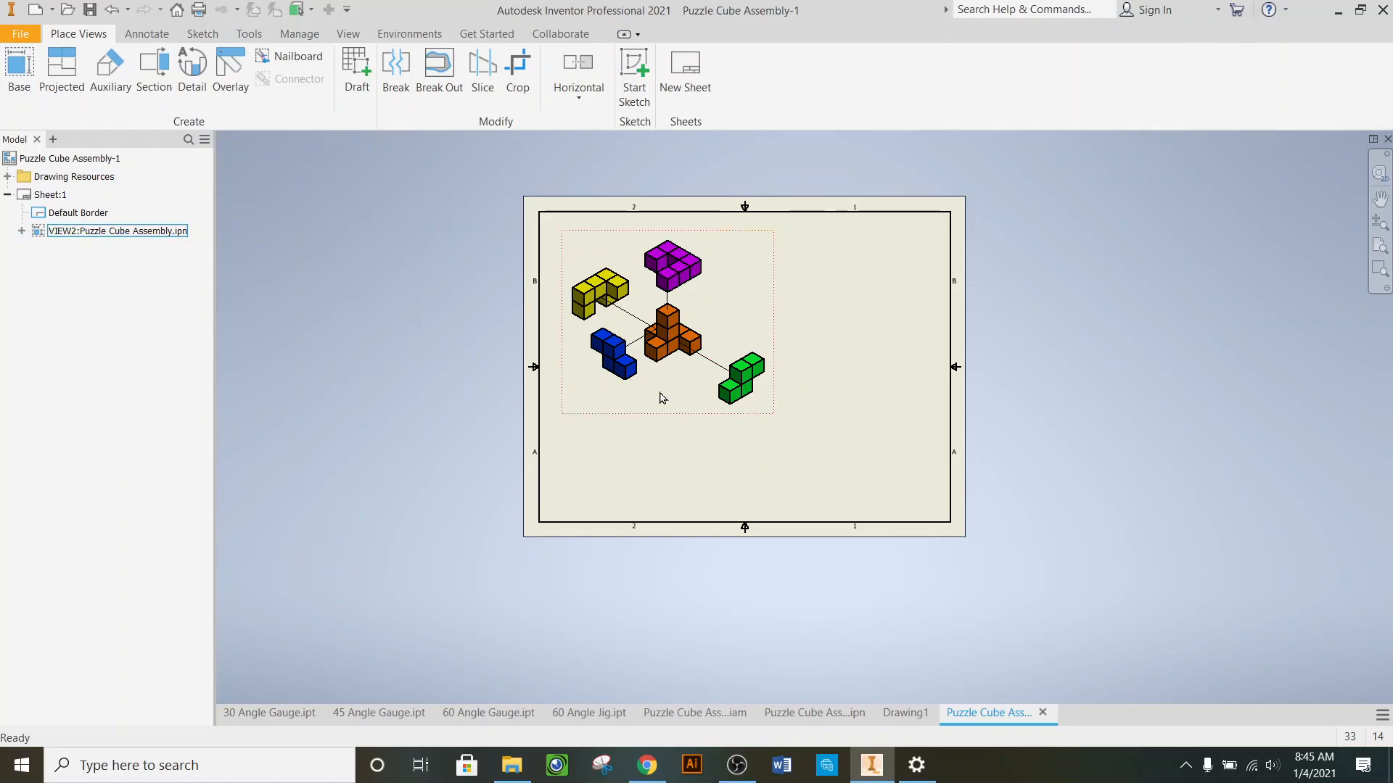
{"action": "right_click", "coordinate": [660, 320]}
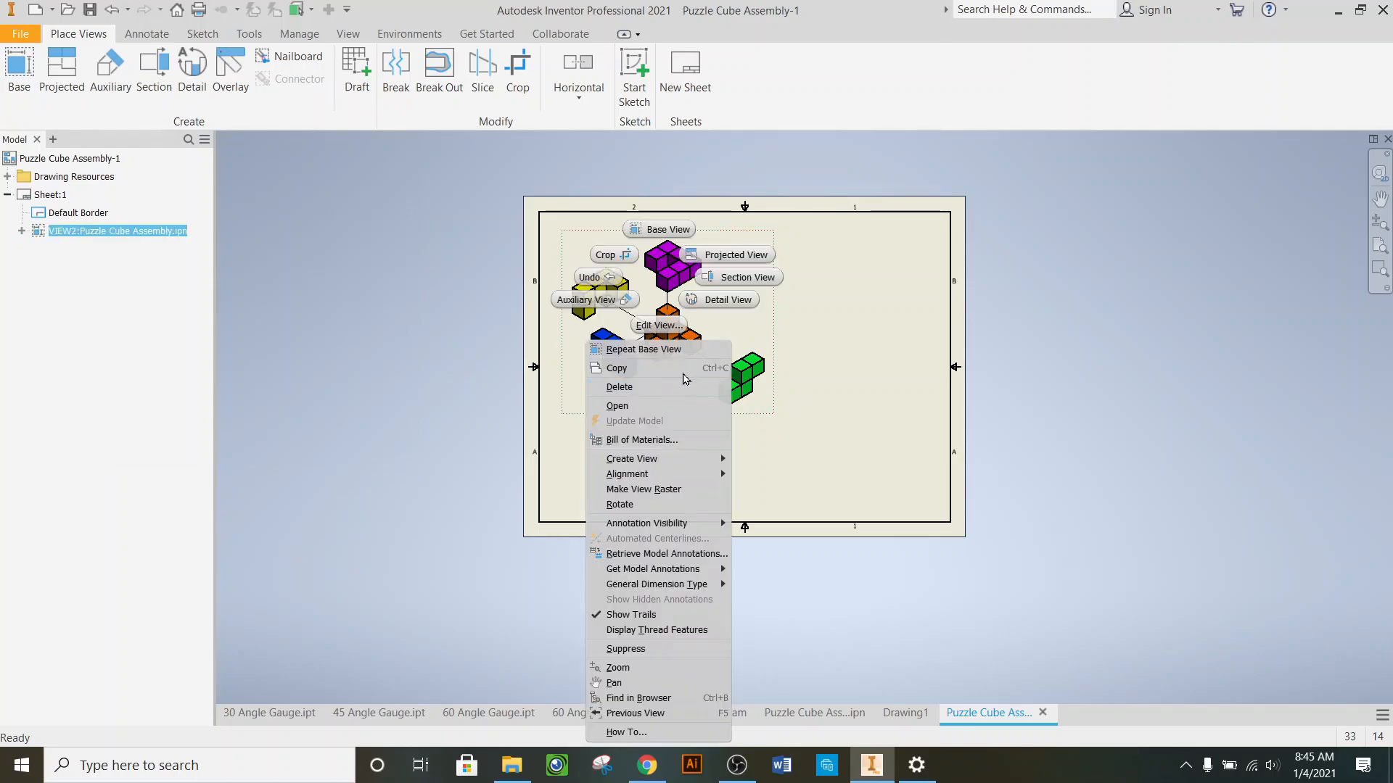
{"action": "key", "text": "Escape"}
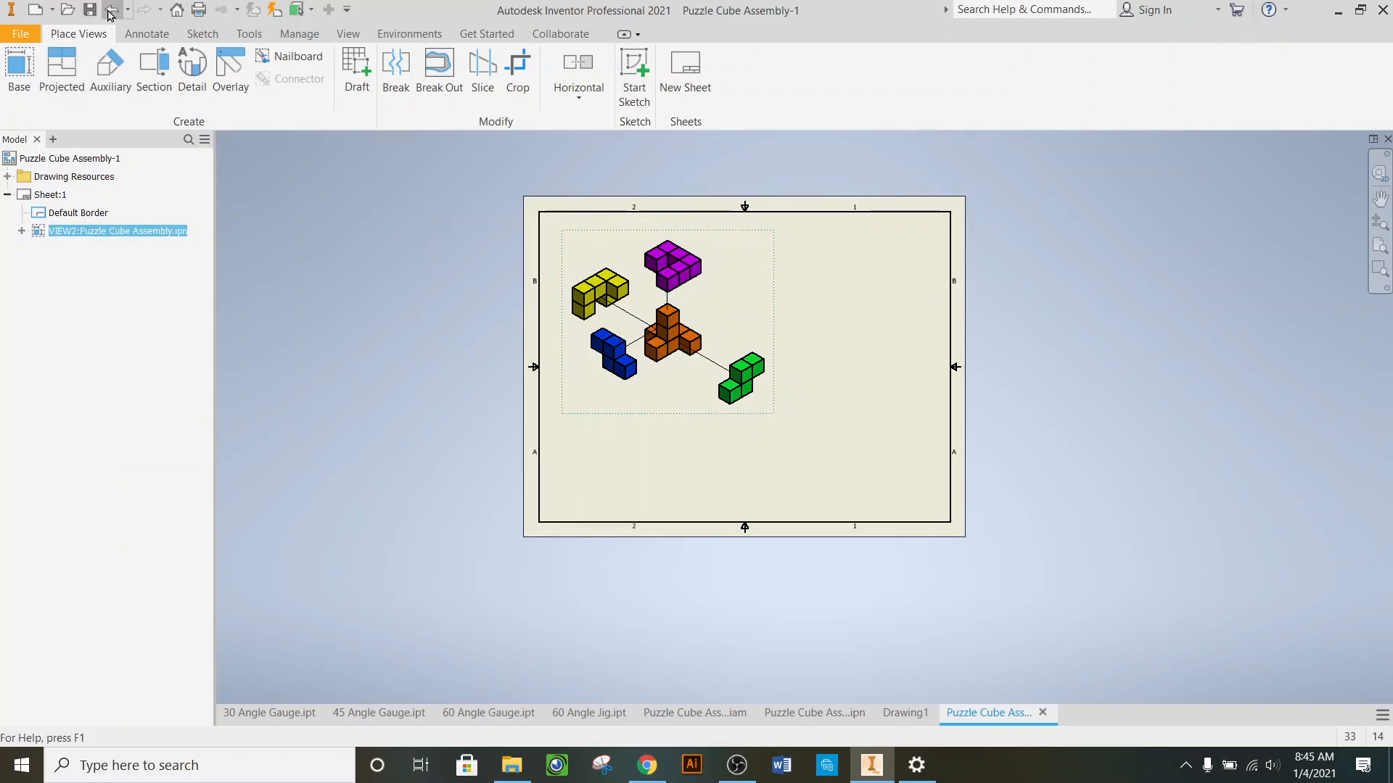
{"action": "key", "text": "ctrl+z"}
- Place the presentation's View1 as a base view in the sheet's upper-left area at 1:1 scale with unshaded hidden-line-removed style
{"action": "left_click_drag", "start_coordinate": [766, 376], "coordinate": [623, 295]}
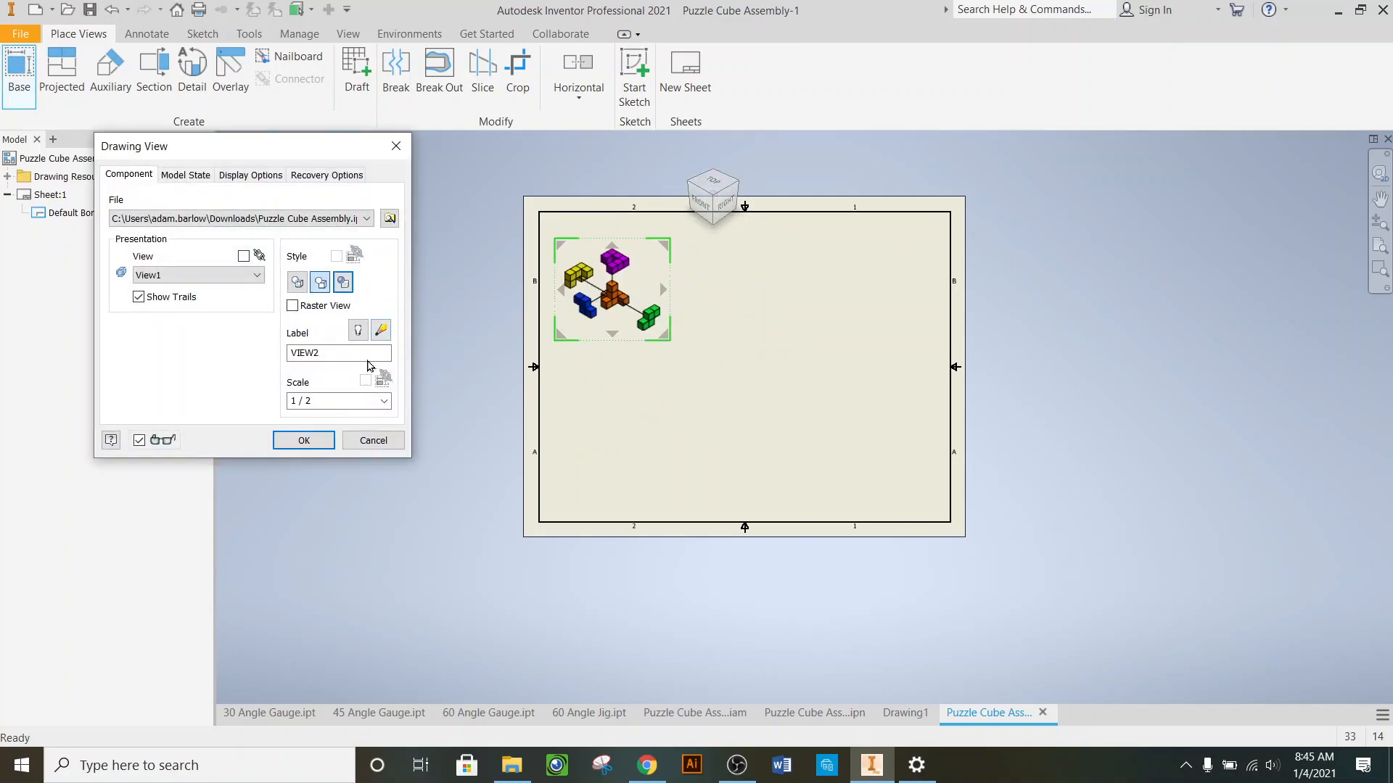
{"action": "left_click", "coordinate": [383, 401]}
{"action": "left_click", "coordinate": [351, 438]}
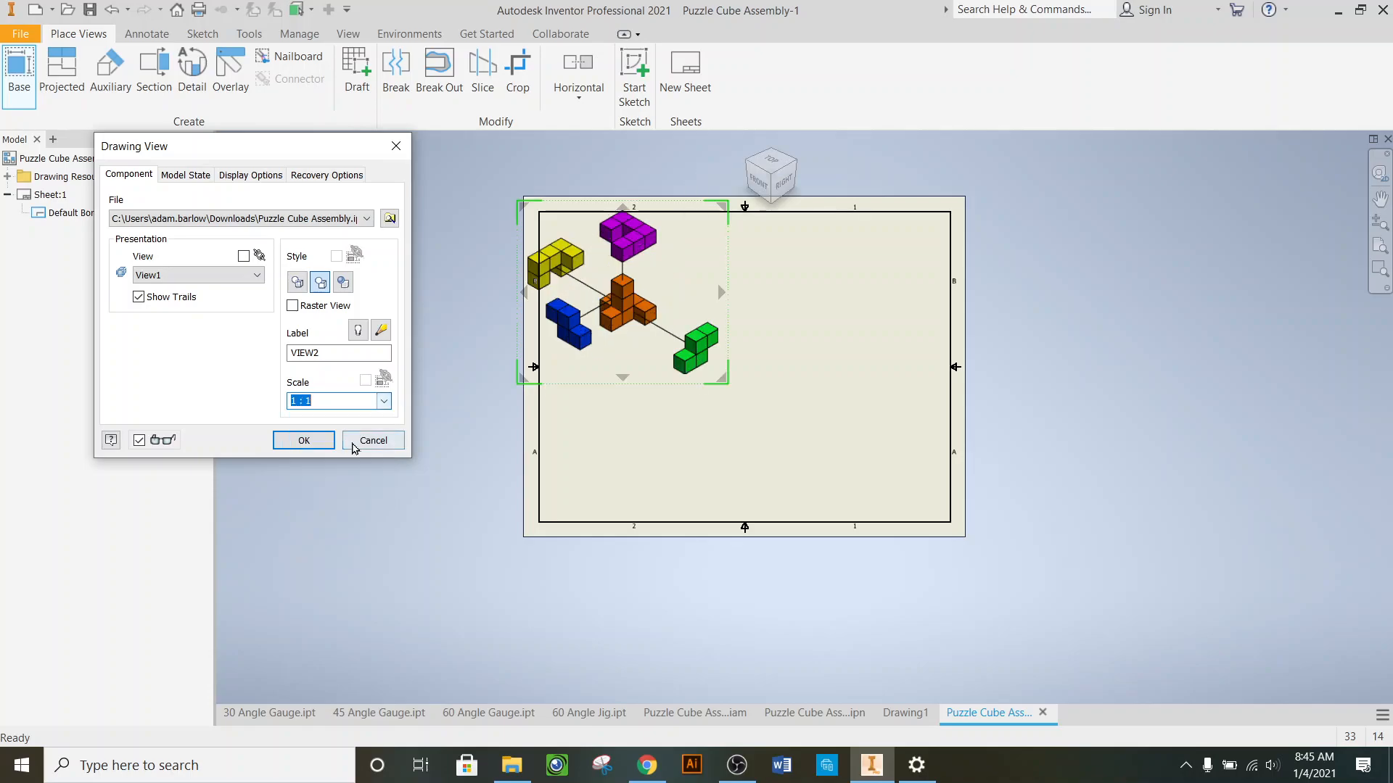
{"action": "left_click", "coordinate": [304, 440]}
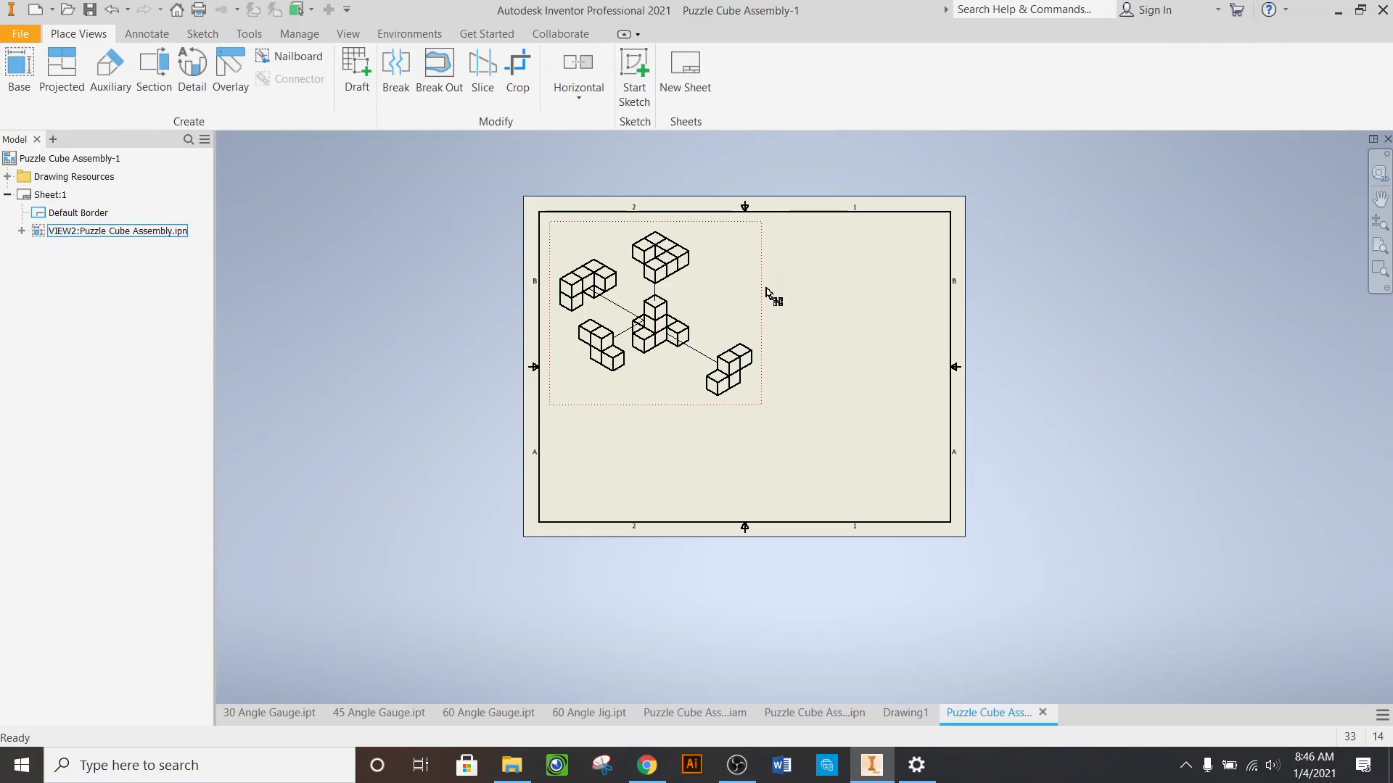
- Turn on the shaded style for the placed exploded view
{"action": "right_click", "coordinate": [757, 293]}
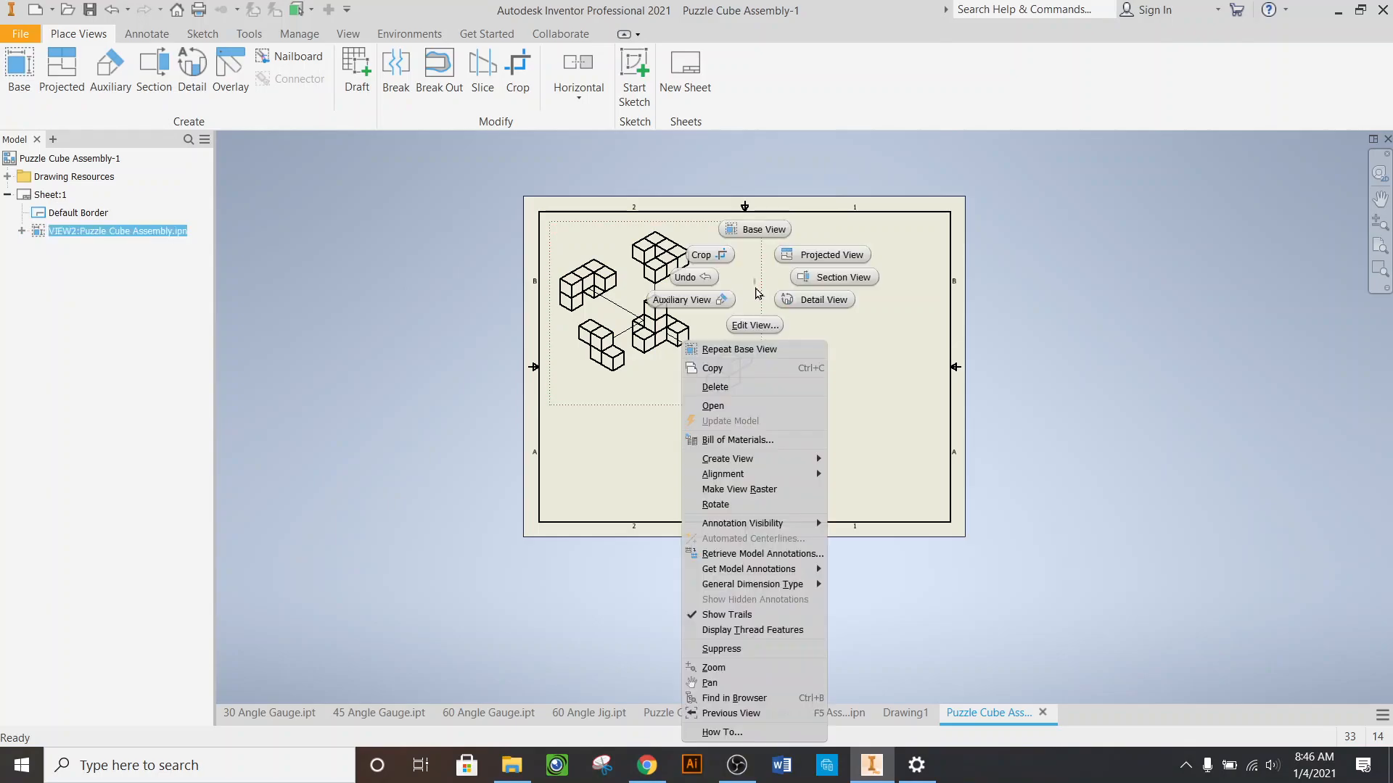
{"action": "left_click", "coordinate": [769, 325]}
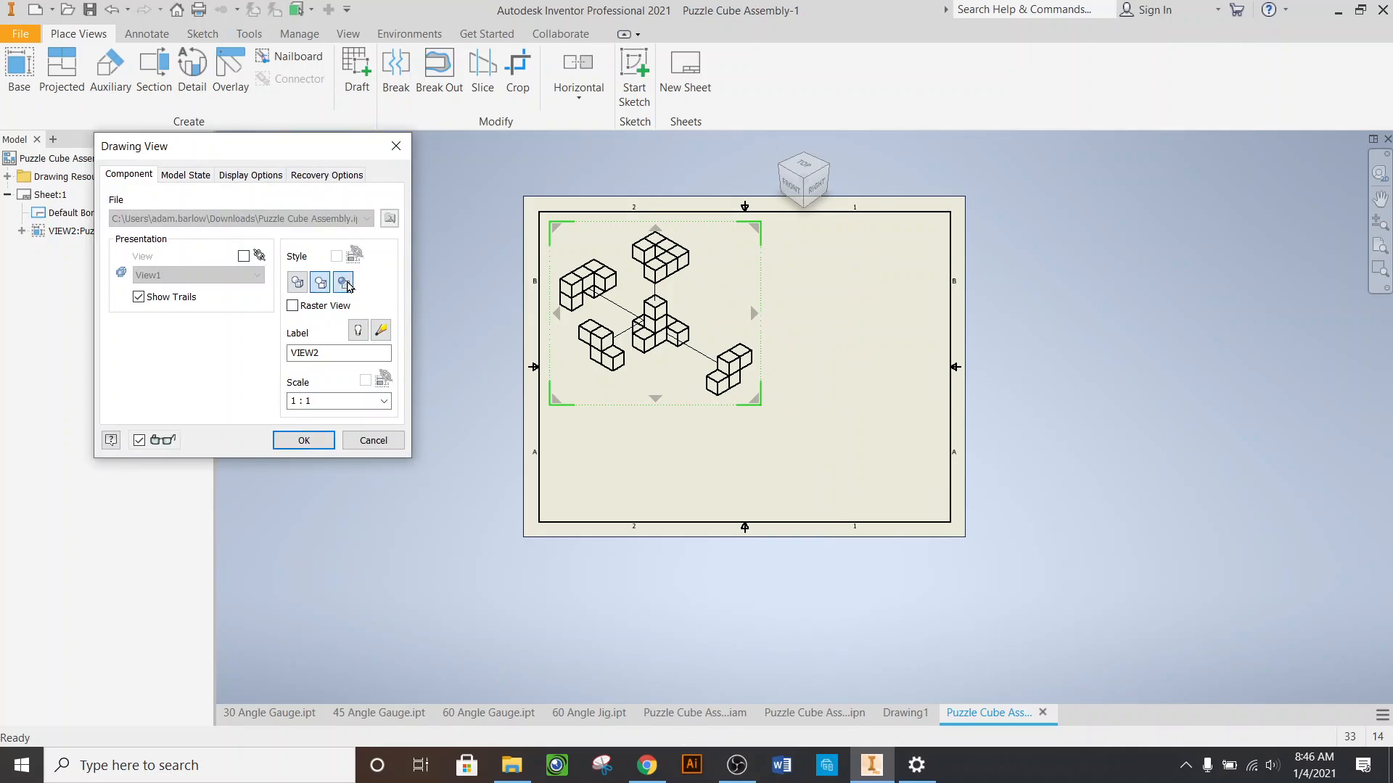
{"action": "left_click", "coordinate": [346, 283]}
{"action": "left_click", "coordinate": [304, 440]}
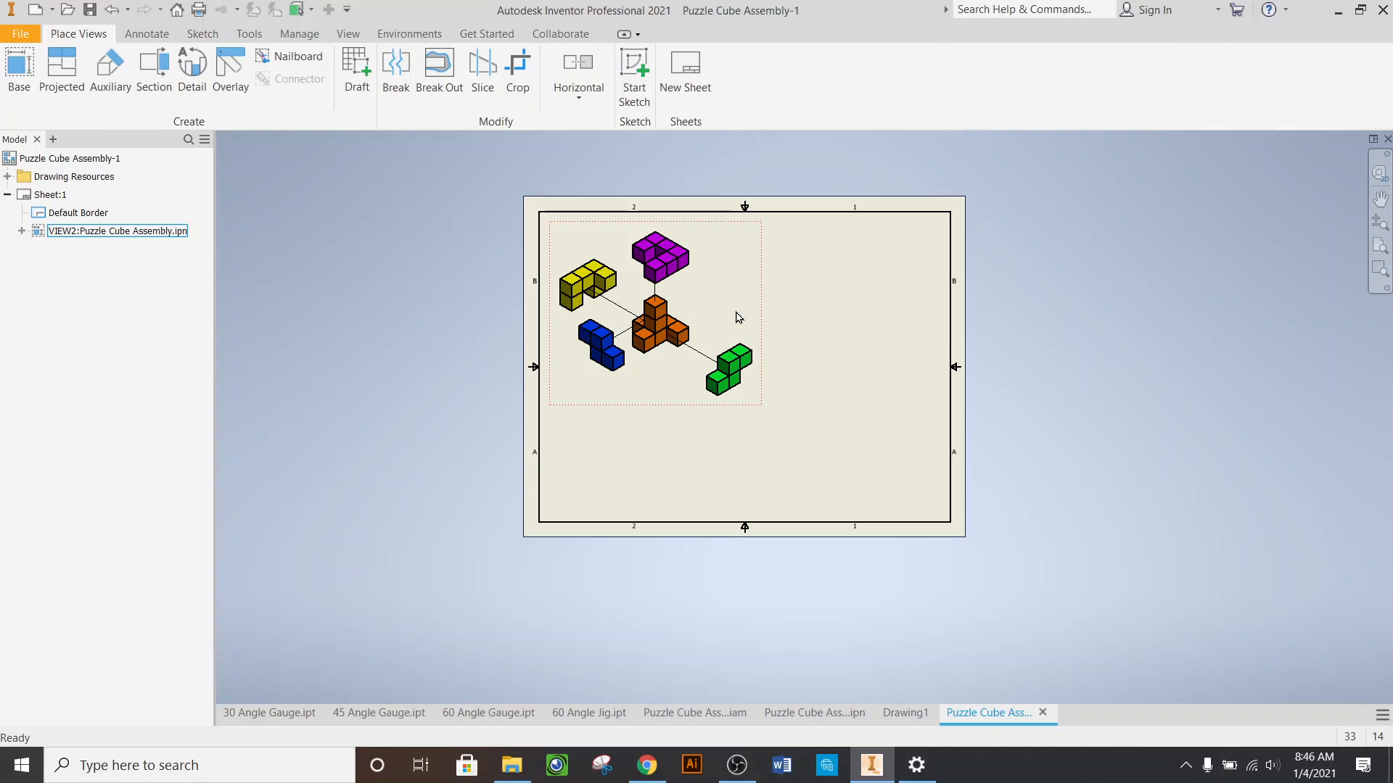
- Move the exploded view slightly down and to the right, away from the sheet's upper-left border corner
{"action": "left_click", "coordinate": [805, 315]}
{"action": "scroll", "coordinate": [737, 264], "scroll_direction": "down", "scroll_amount": 3}
{"action": "scroll", "coordinate": [738, 268], "scroll_direction": "up", "scroll_amount": 3}
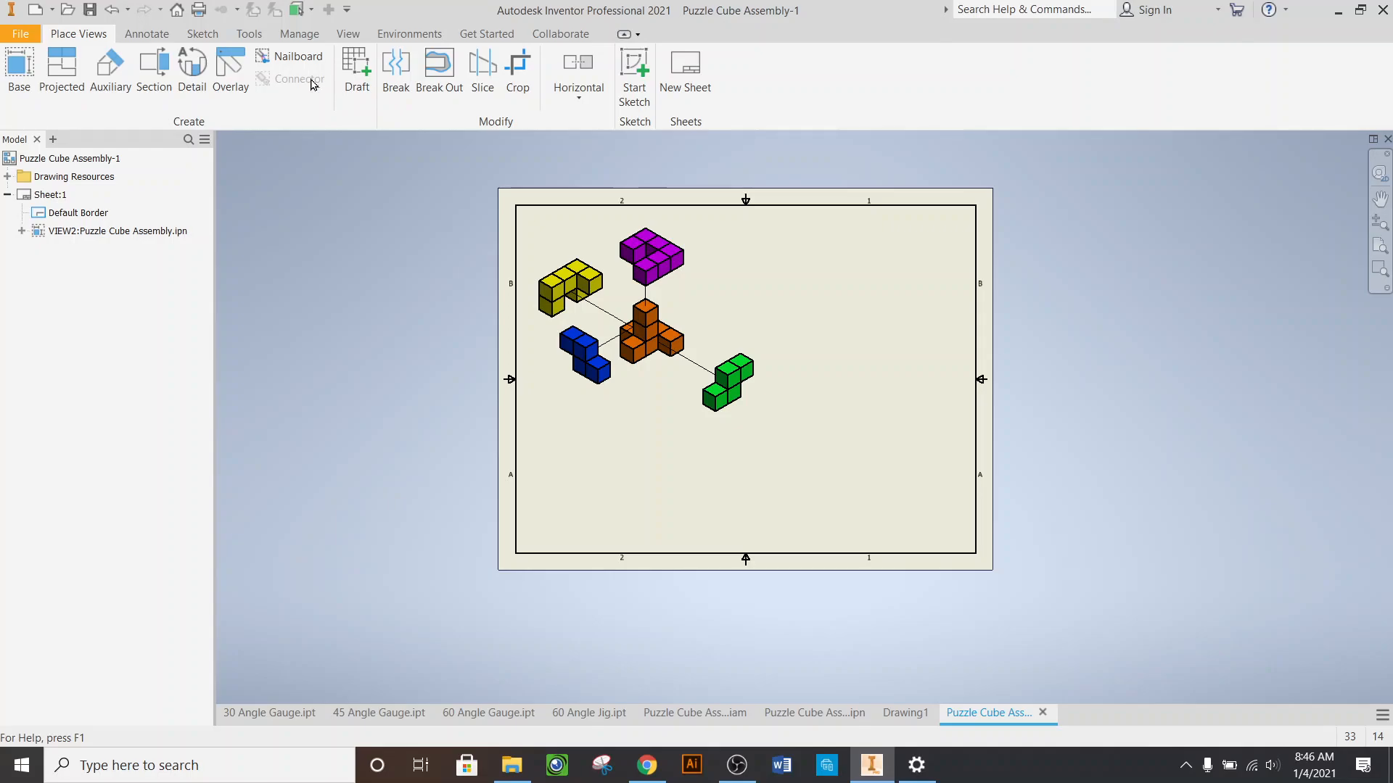
{"action": "left_click", "coordinate": [755, 427]}
{"action": "left_click_drag", "start_coordinate": [762, 435], "coordinate": [765, 444]}
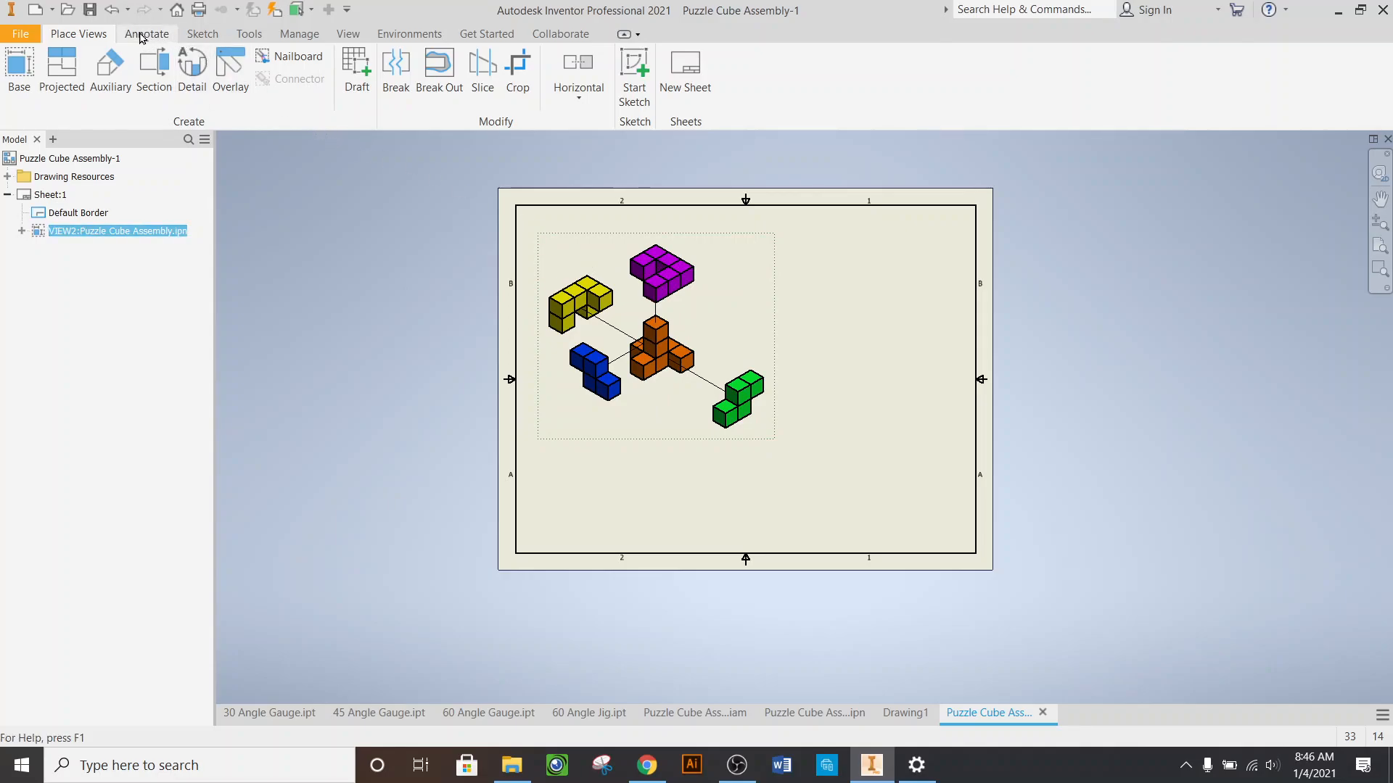
- Auto-balloon all five puzzle pieces in the exploded view with the Around placement and 0.180 in offset spacing
{"action": "left_click", "coordinate": [144, 34]}
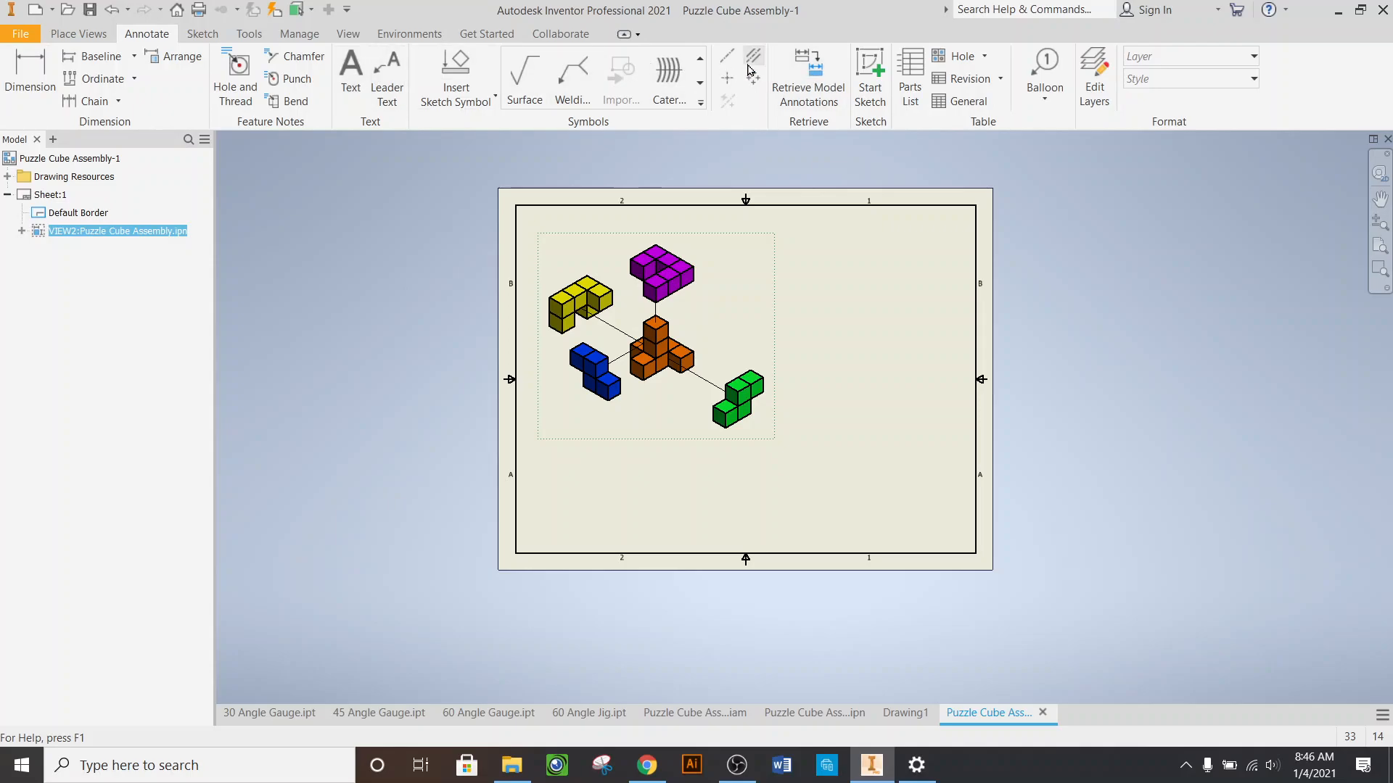
{"action": "left_click", "coordinate": [1051, 101]}
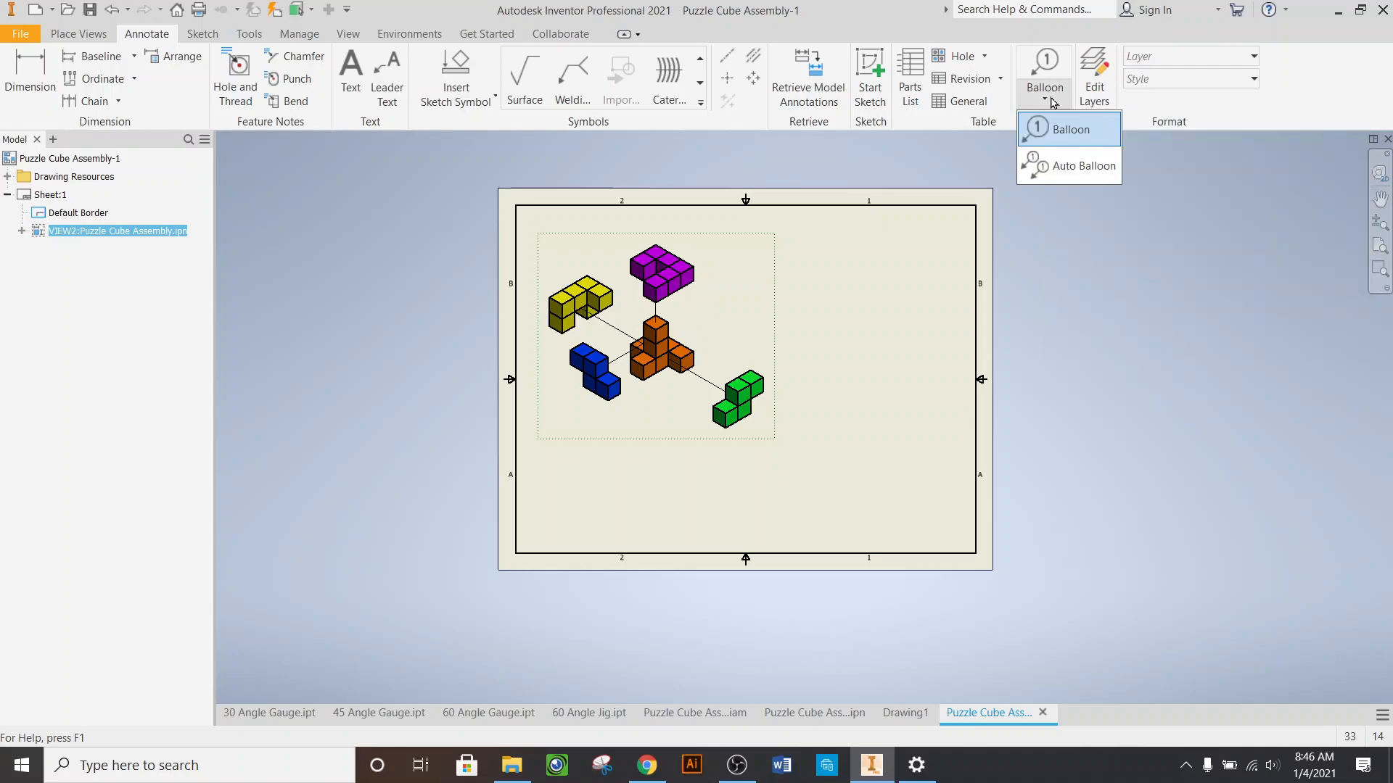
{"action": "left_click", "coordinate": [1063, 169]}
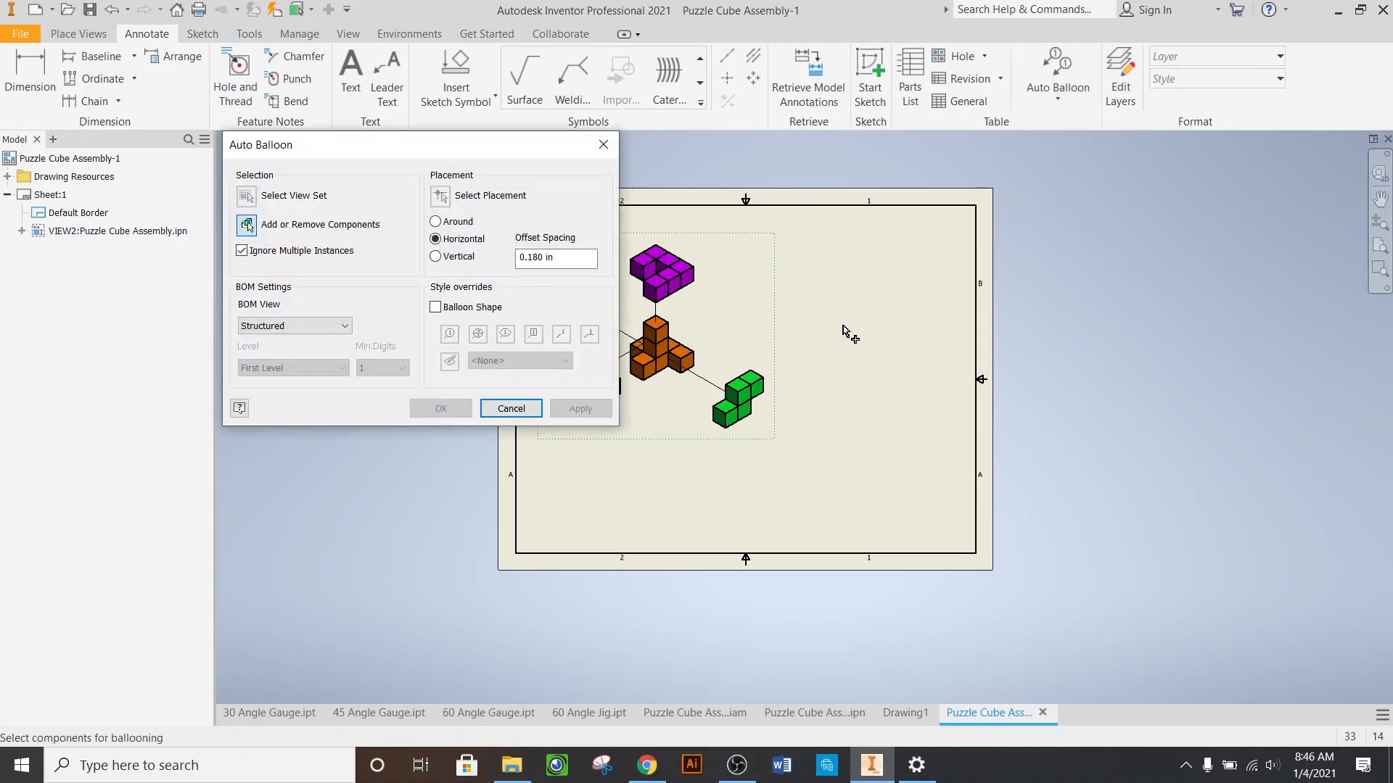
{"action": "scroll", "coordinate": [1095, 279], "scroll_direction": "down", "scroll_amount": 2}
{"action": "scroll", "coordinate": [874, 280], "scroll_direction": "up", "scroll_amount": 3}
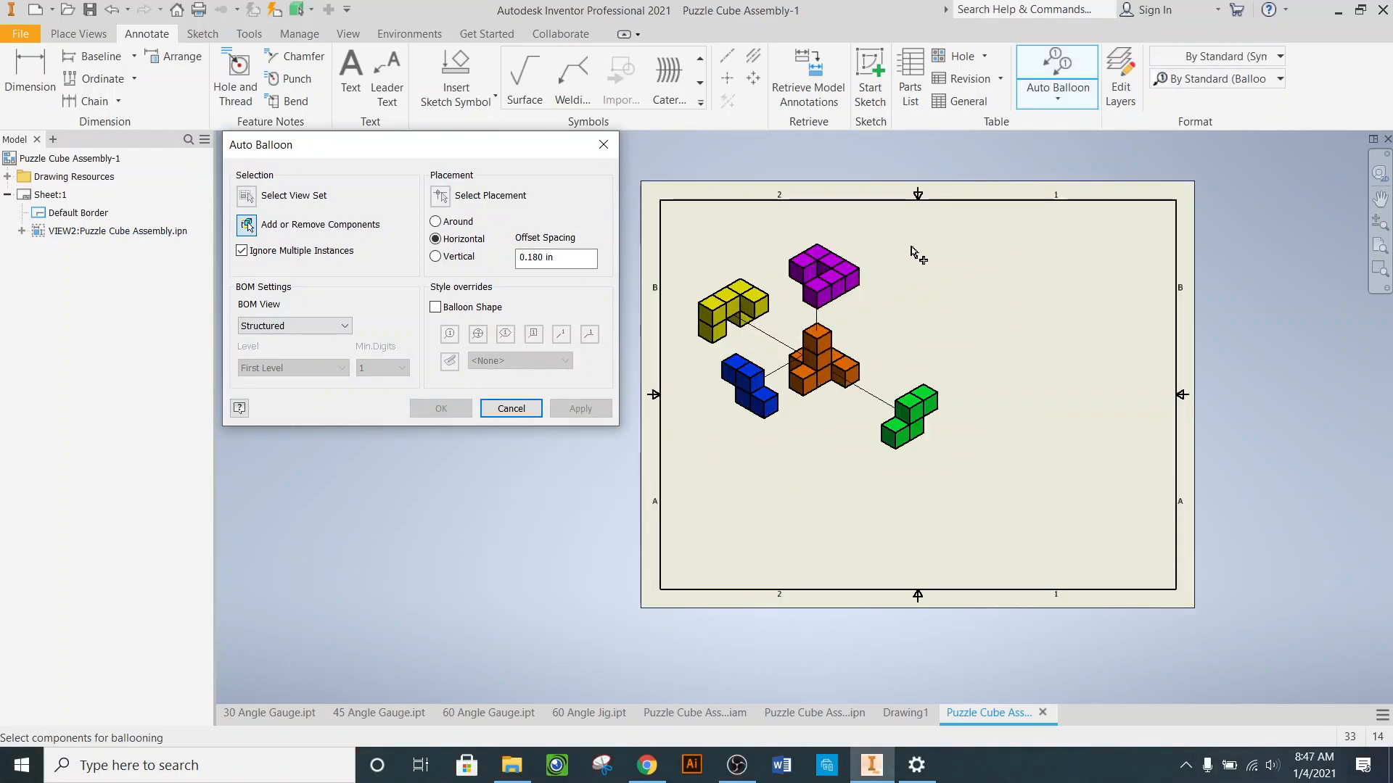
{"action": "mouse_move", "coordinate": [957, 237]}
{"action": "left_mouse_down"}
{"action": "mouse_move", "coordinate": [875, 354]}
{"action": "mouse_move", "coordinate": [679, 506]}
{"action": "left_mouse_up"}
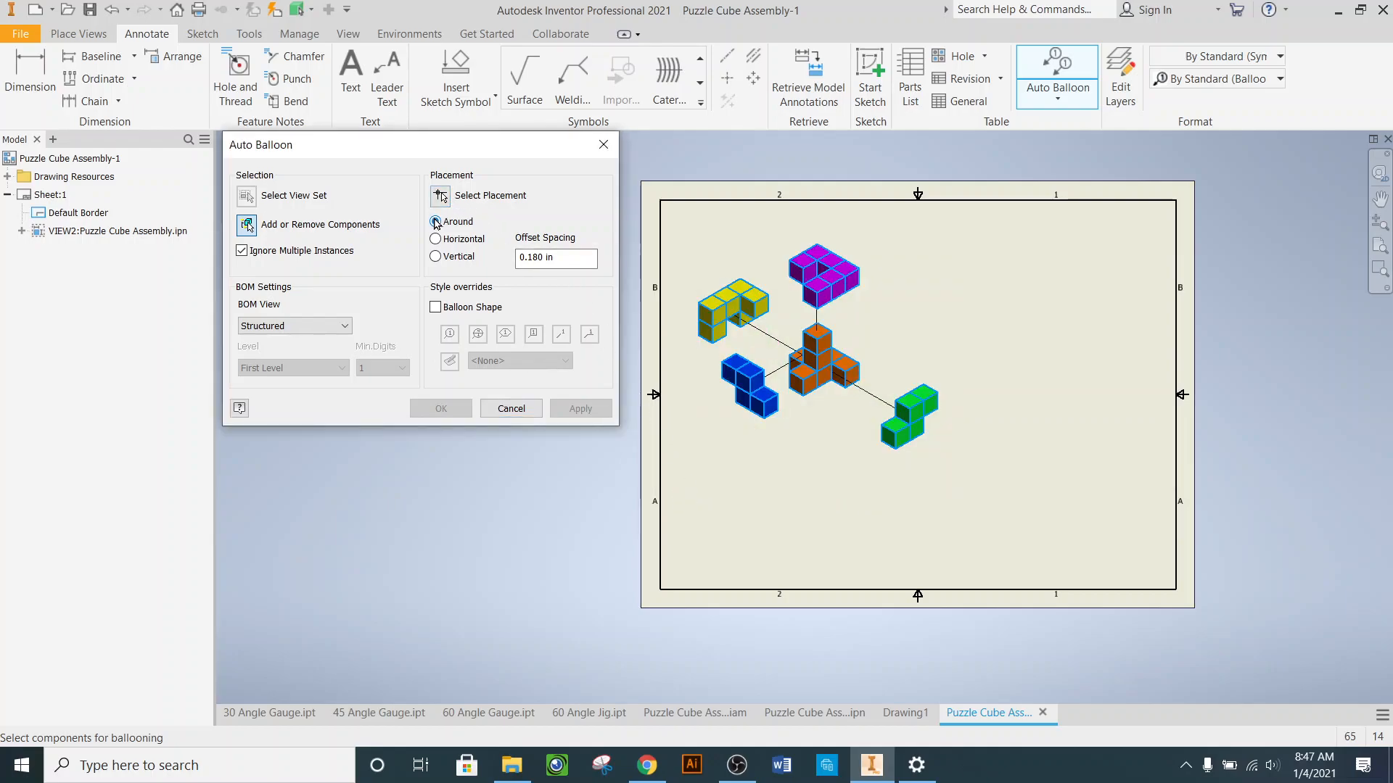
{"action": "left_click", "coordinate": [440, 197]}
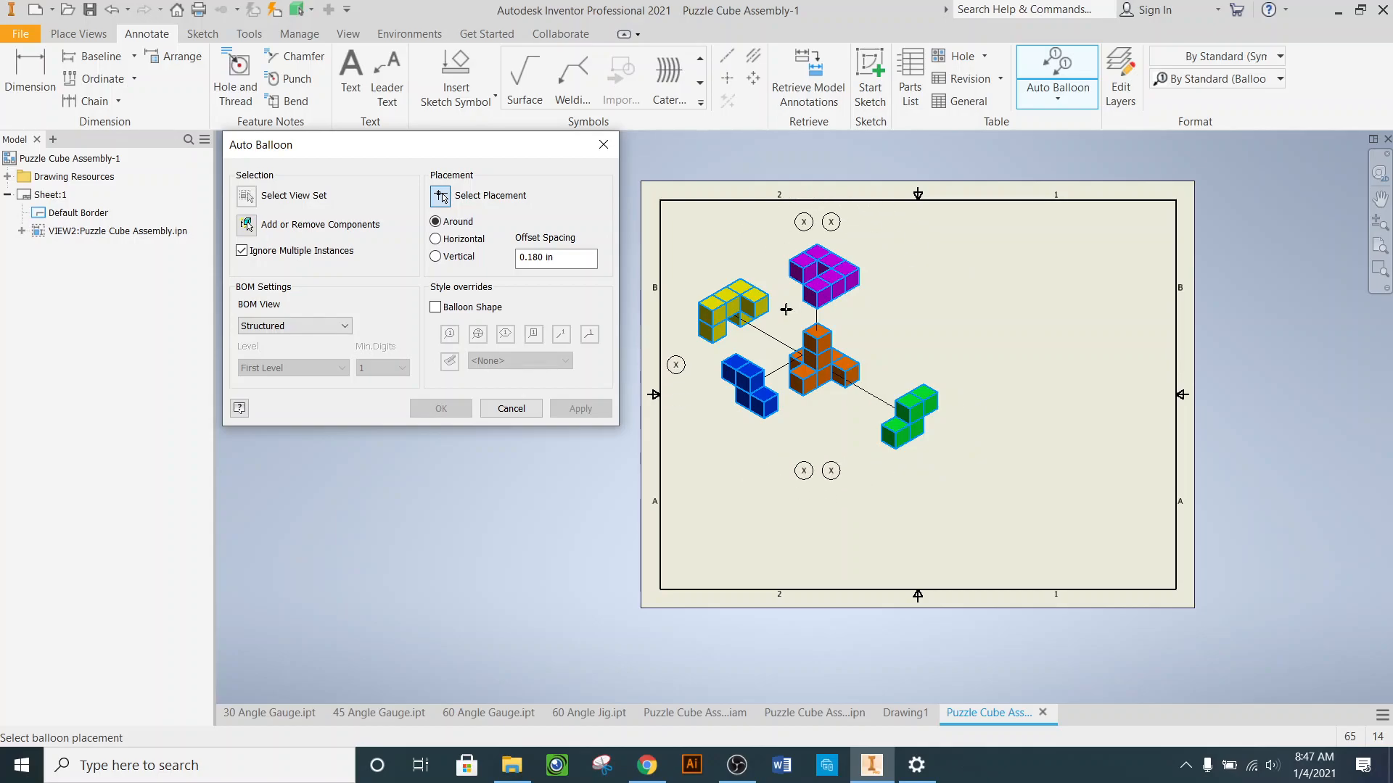
{"action": "left_click", "coordinate": [927, 337]}
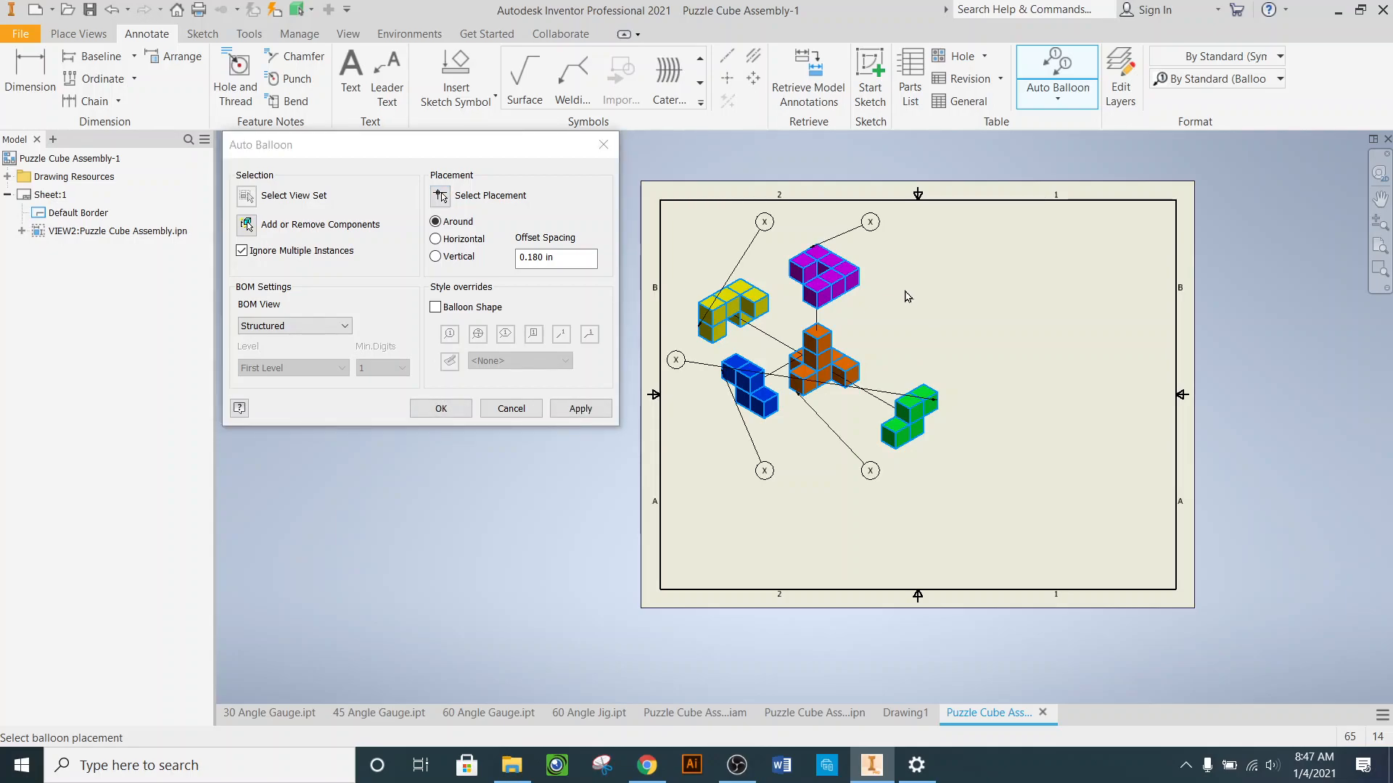
{"action": "left_click", "coordinate": [441, 408]}
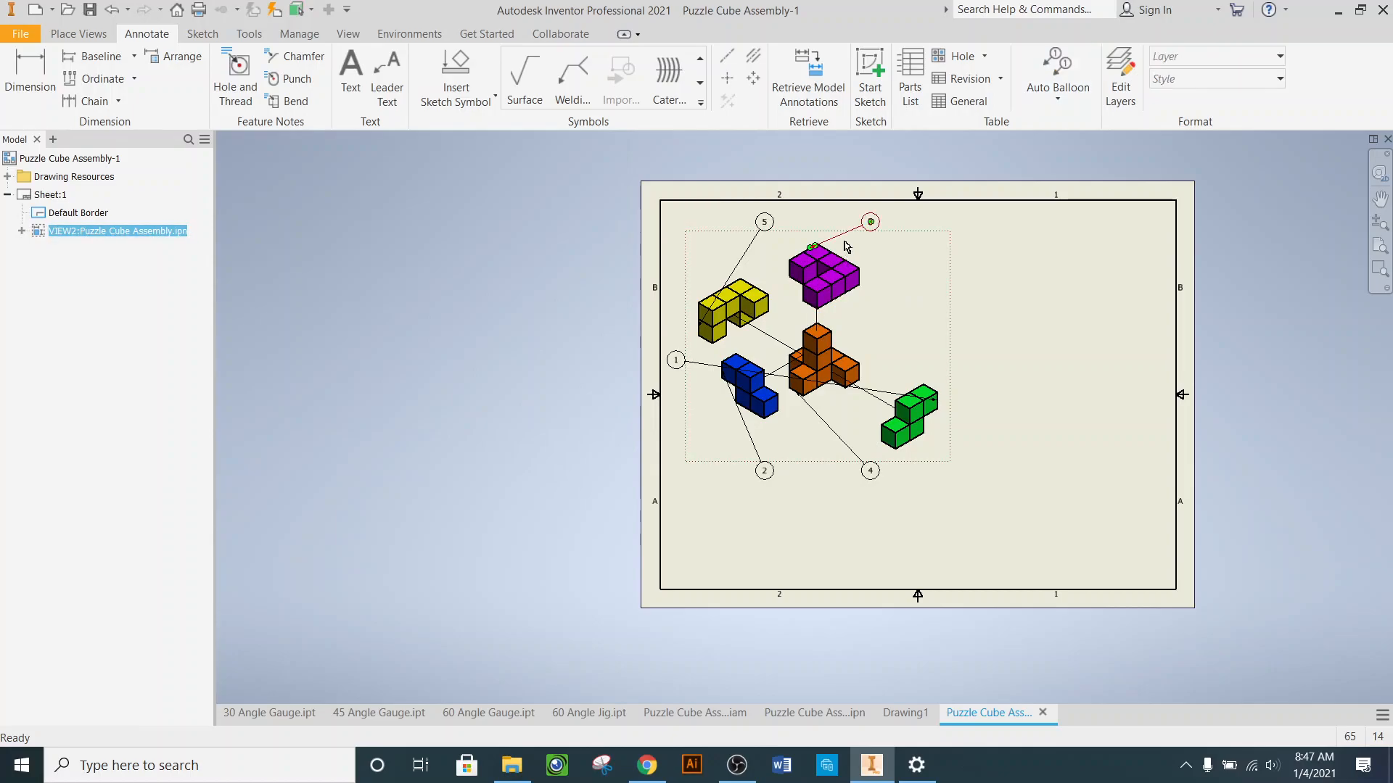
- Move the five balloons close to their own puzzle pieces so that the leaders no longer cross the view
{"action": "scroll", "coordinate": [845, 247], "scroll_direction": "up", "scroll_amount": 3}
{"action": "scroll", "coordinate": [845, 246], "scroll_direction": "down", "scroll_amount": 3}
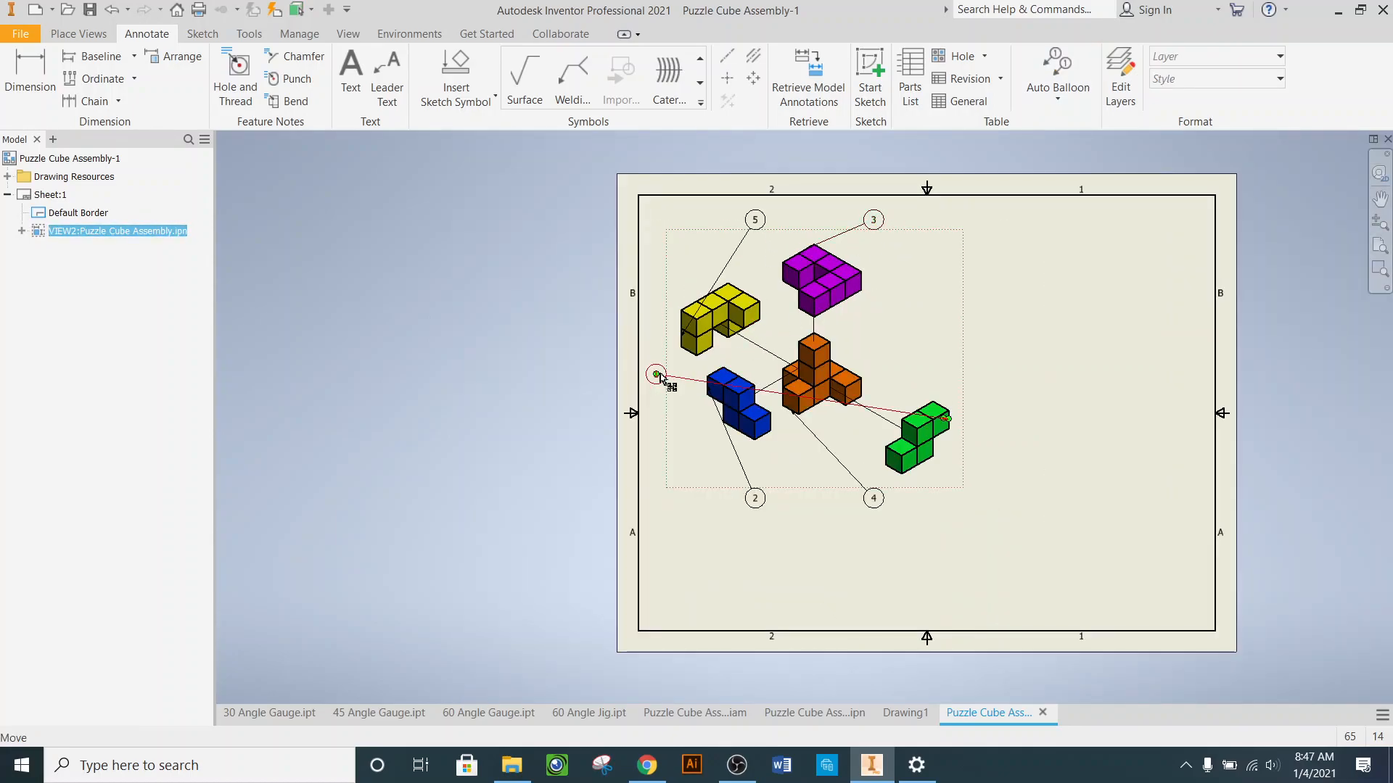
{"action": "left_click_drag", "start_coordinate": [657, 375], "coordinate": [978, 438]}
{"action": "left_click_drag", "start_coordinate": [874, 500], "coordinate": [783, 449]}
{"action": "left_click_drag", "start_coordinate": [755, 499], "coordinate": [677, 386]}
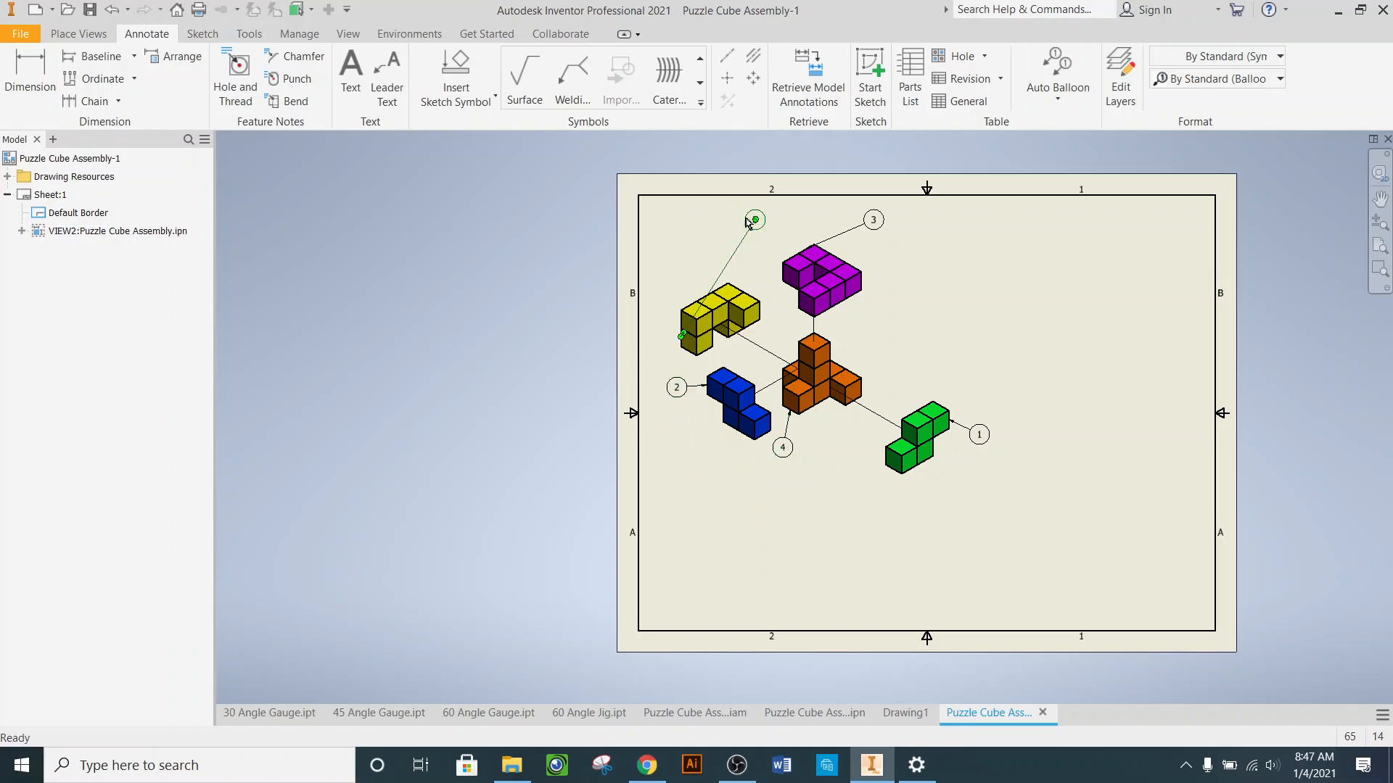
{"action": "left_click_drag", "start_coordinate": [755, 223], "coordinate": [667, 280]}
{"action": "left_click_drag", "start_coordinate": [839, 224], "coordinate": [786, 217]}
{"action": "left_click", "coordinate": [783, 449]}
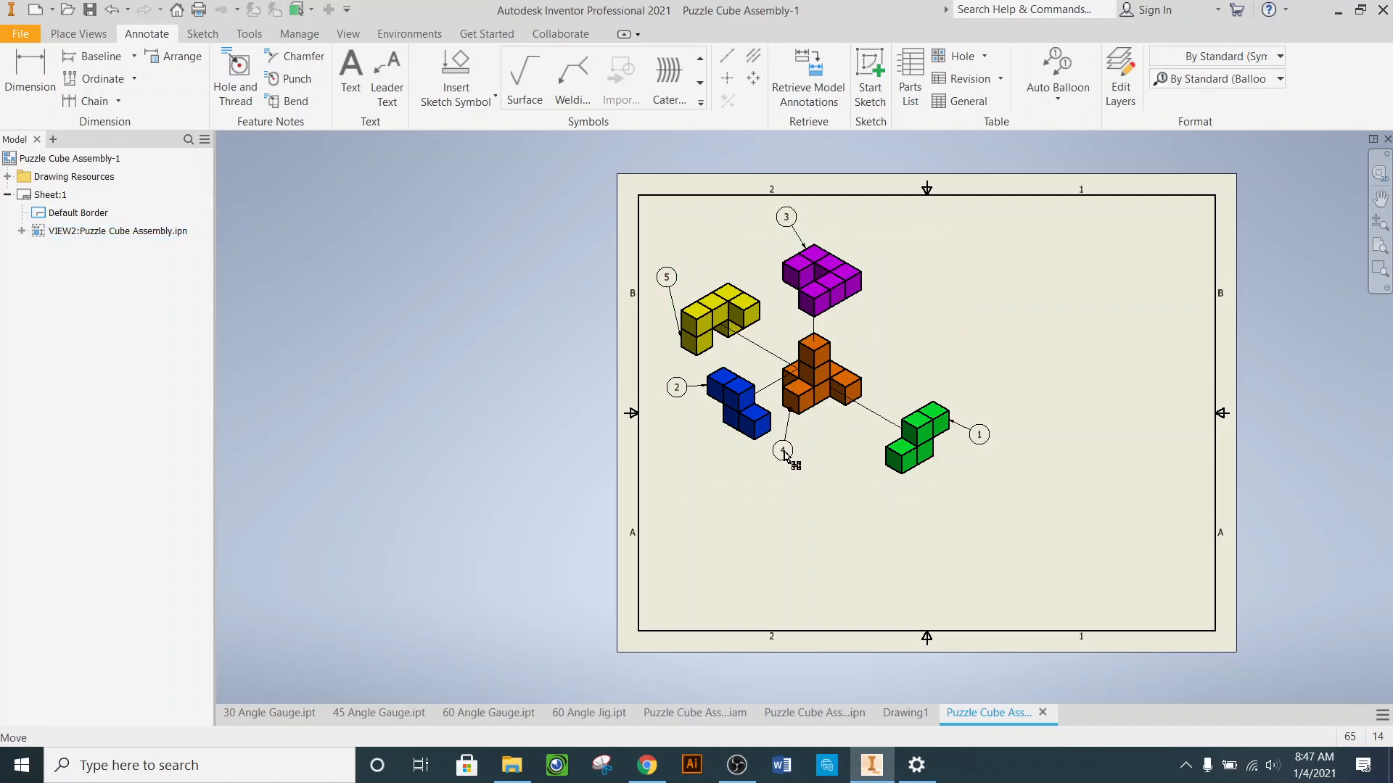
- Reattach balloon 4's leader to the orange piece's lower middle edge and balloon 5's to the yellow piece's upper edge, and reposition both balloons
{"action": "scroll", "coordinate": [789, 419], "scroll_direction": "up", "scroll_amount": 5}
{"action": "left_click_drag", "start_coordinate": [761, 395], "coordinate": [881, 375]}
{"action": "left_click_drag", "start_coordinate": [733, 551], "coordinate": [876, 609]}
{"action": "scroll", "coordinate": [715, 394], "scroll_direction": "down", "scroll_amount": 5}
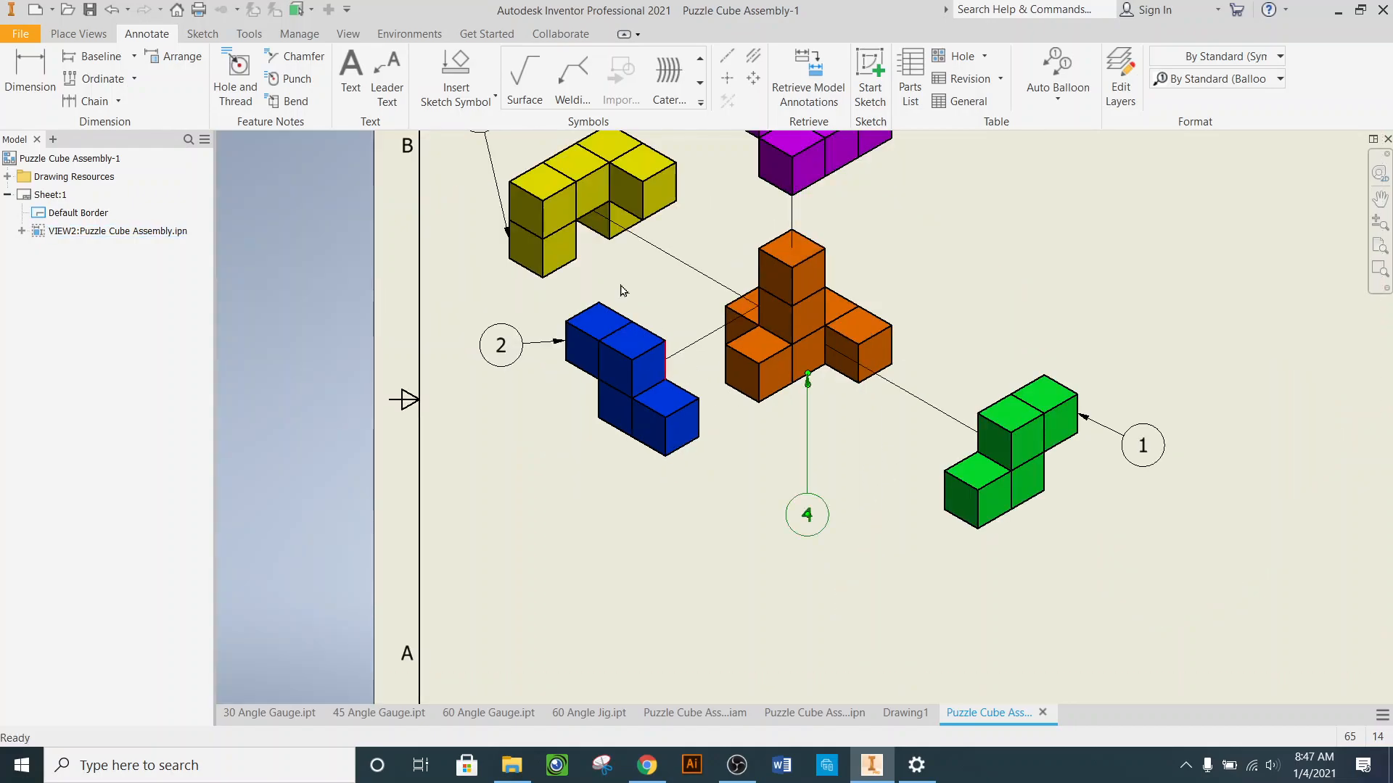
{"action": "scroll", "coordinate": [616, 245], "scroll_direction": "up", "scroll_amount": 5}
{"action": "left_click_drag", "start_coordinate": [605, 359], "coordinate": [660, 265]}
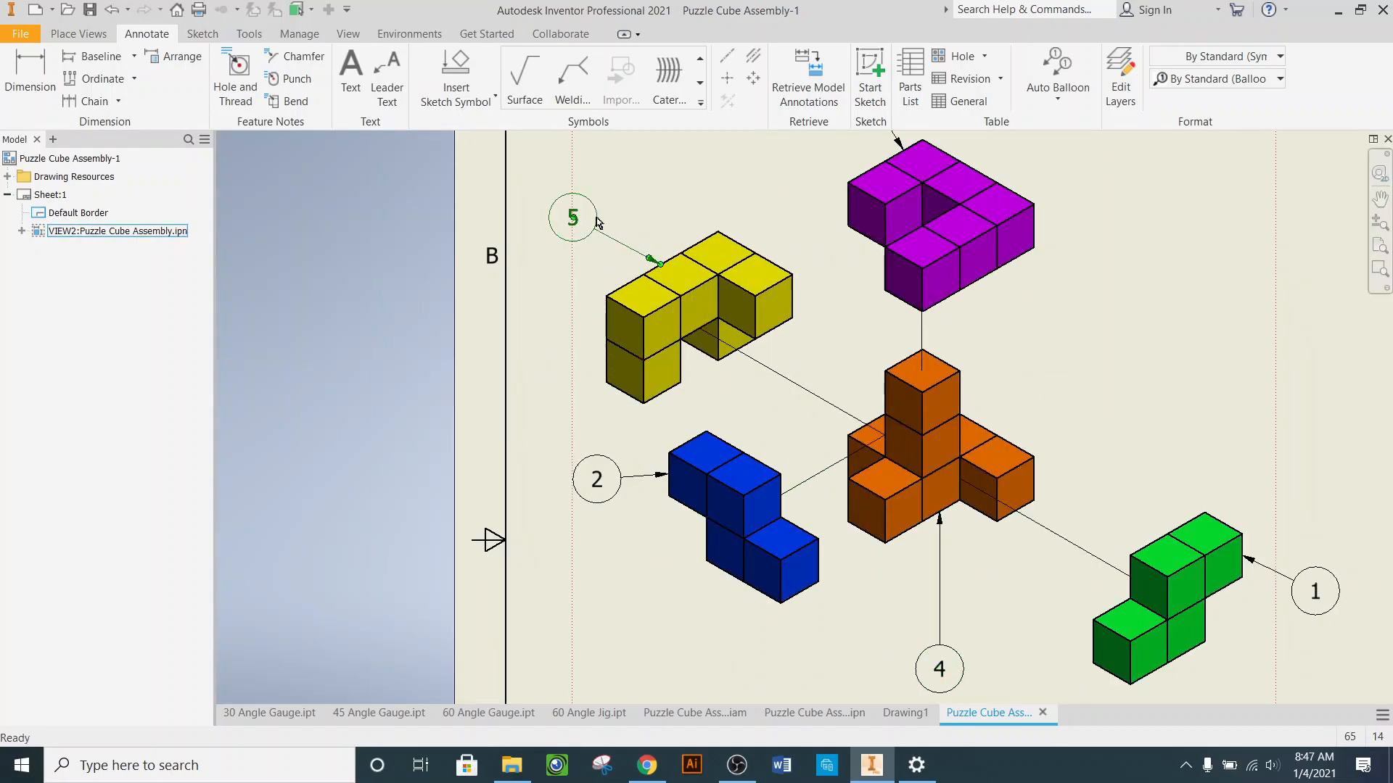
{"action": "left_click_drag", "start_coordinate": [573, 217], "coordinate": [590, 174]}
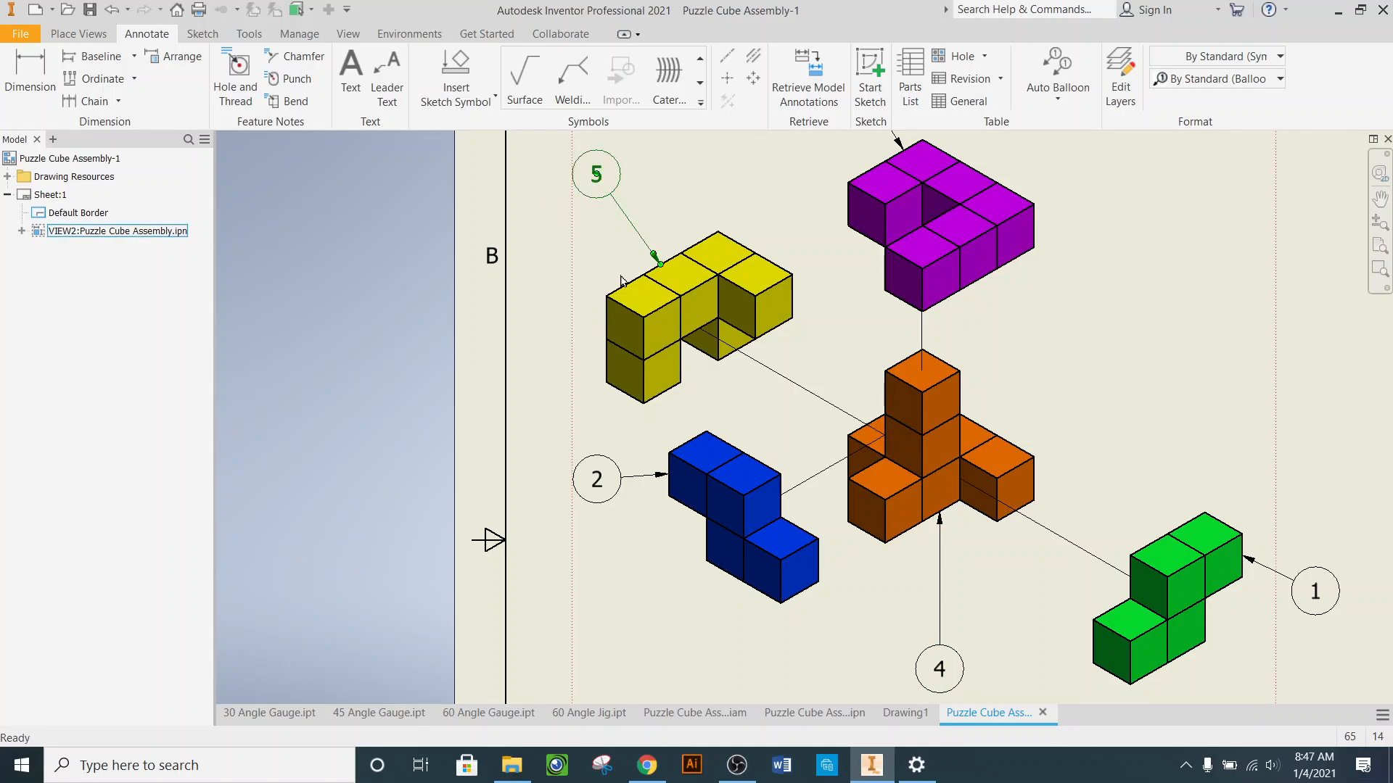
{"action": "scroll", "coordinate": [623, 275], "scroll_direction": "down", "scroll_amount": 2}
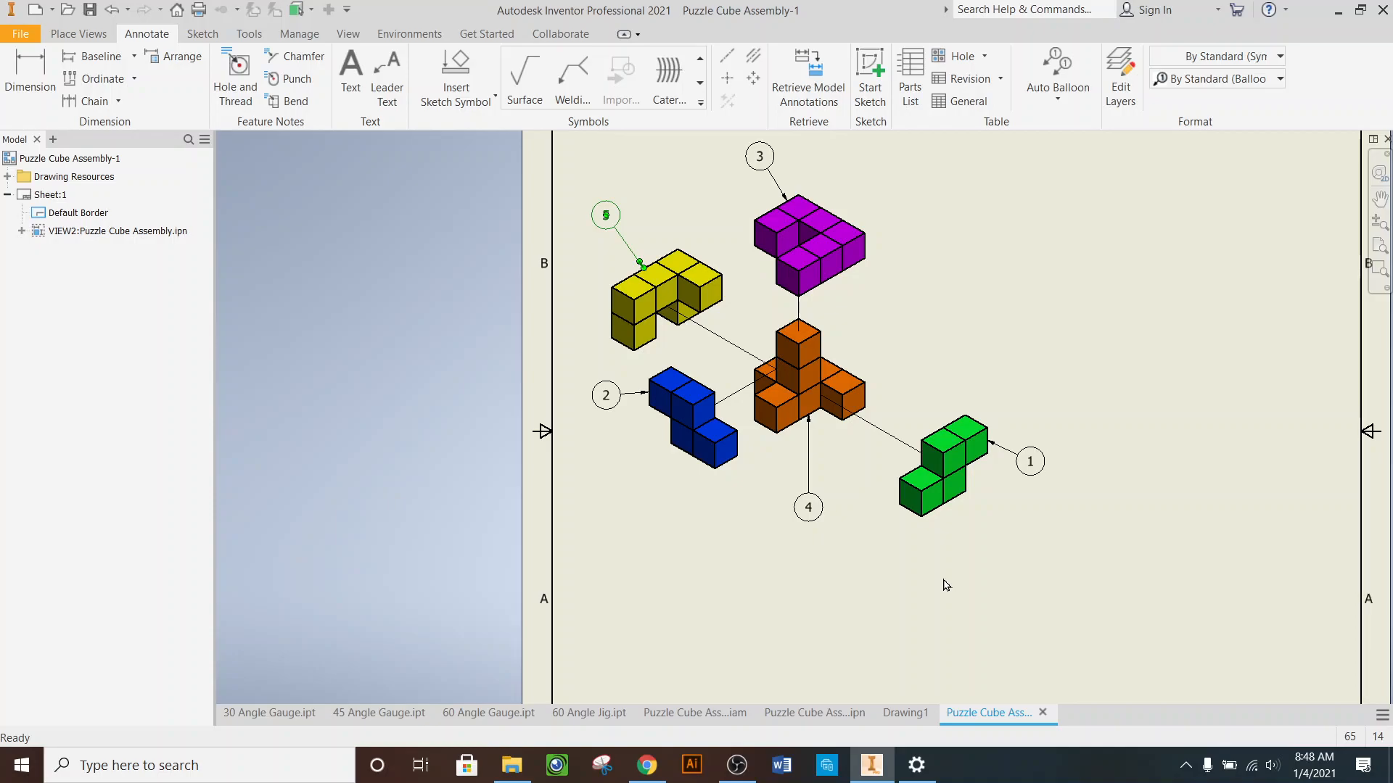
{"action": "scroll", "coordinate": [948, 585], "scroll_direction": "down", "scroll_amount": 3}
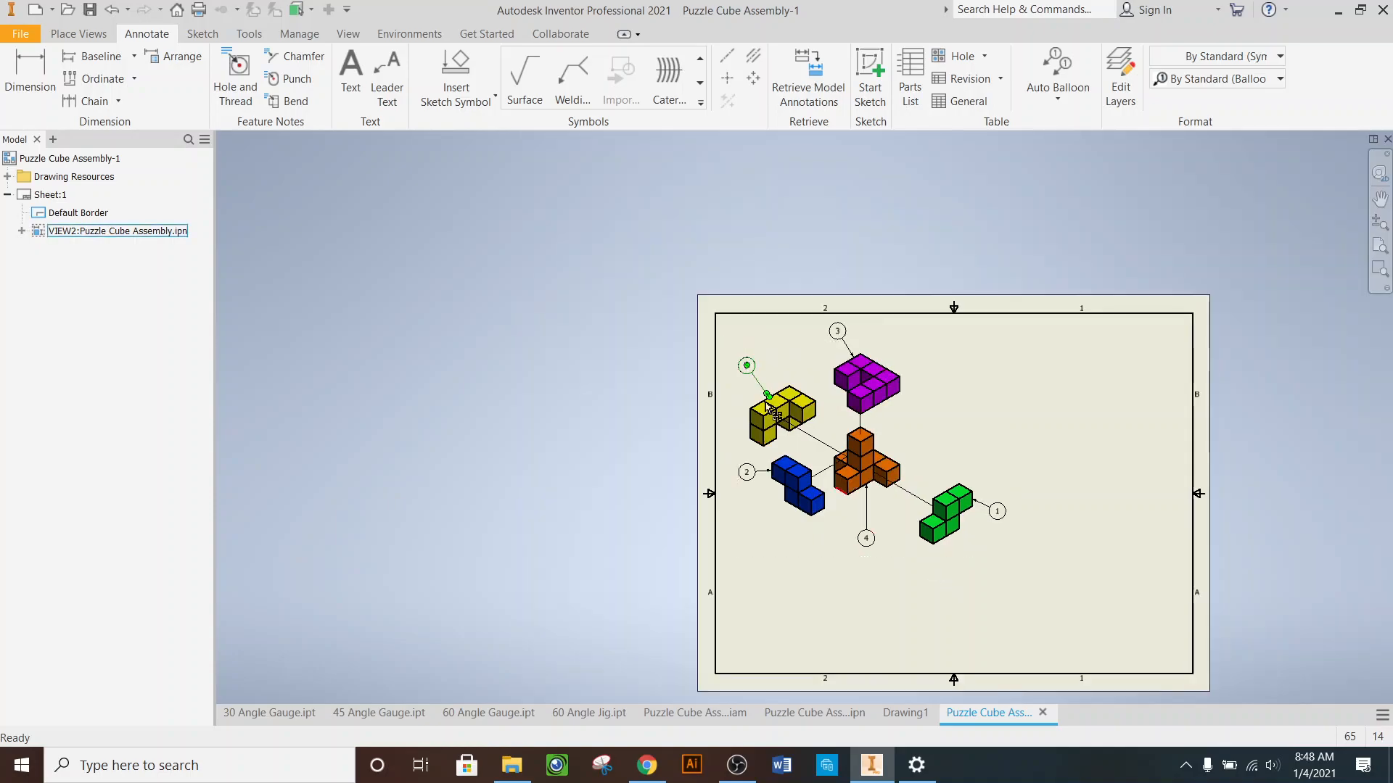
- Undo all balloon and leader moves and the automatic balloon placement, back to the unballooned exploded view
{"action": "left_click", "coordinate": [112, 10]}
{"action": "left_click", "coordinate": [112, 10]}
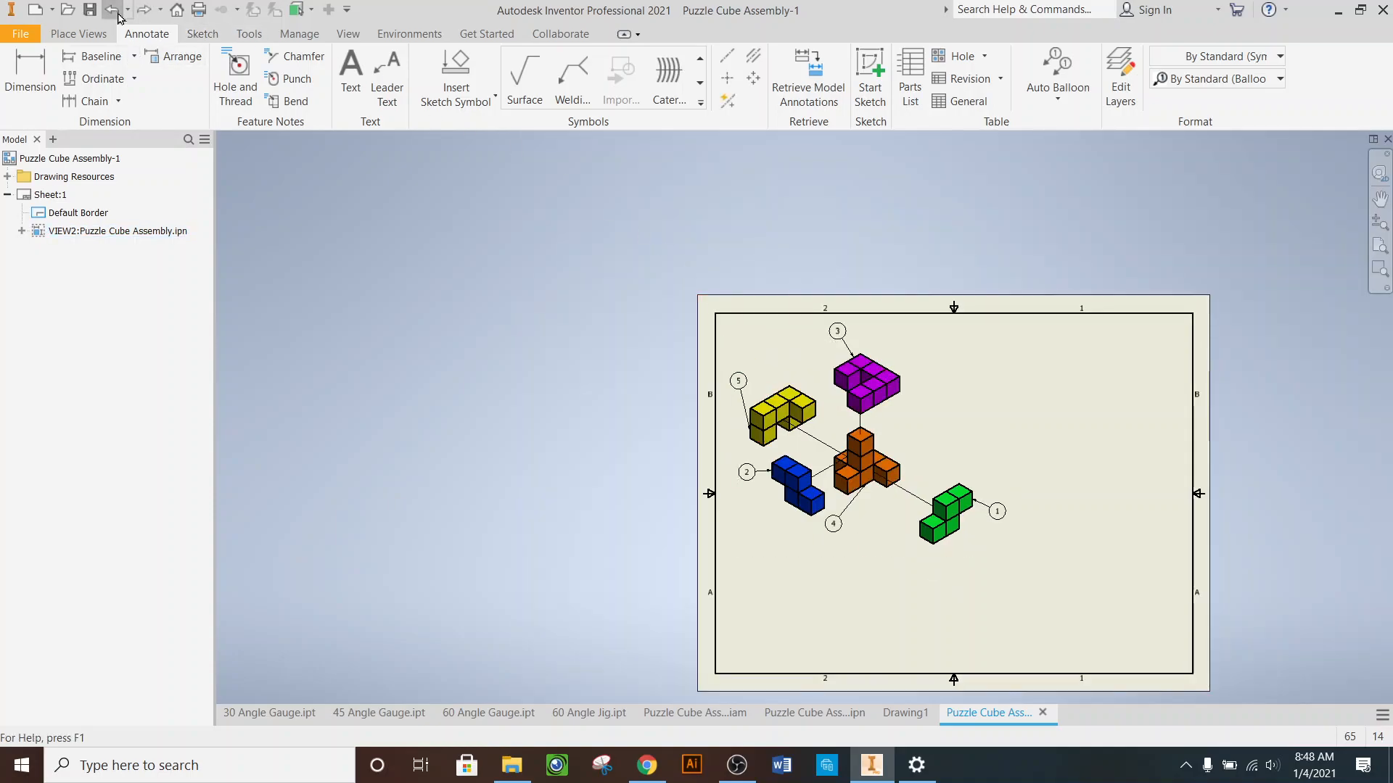
{"action": "left_click", "coordinate": [113, 10]}
{"action": "left_click", "coordinate": [112, 10]}
{"action": "left_click", "coordinate": [113, 10]}
{"action": "left_click", "coordinate": [113, 10]}
{"action": "left_click", "coordinate": [118, 13]}
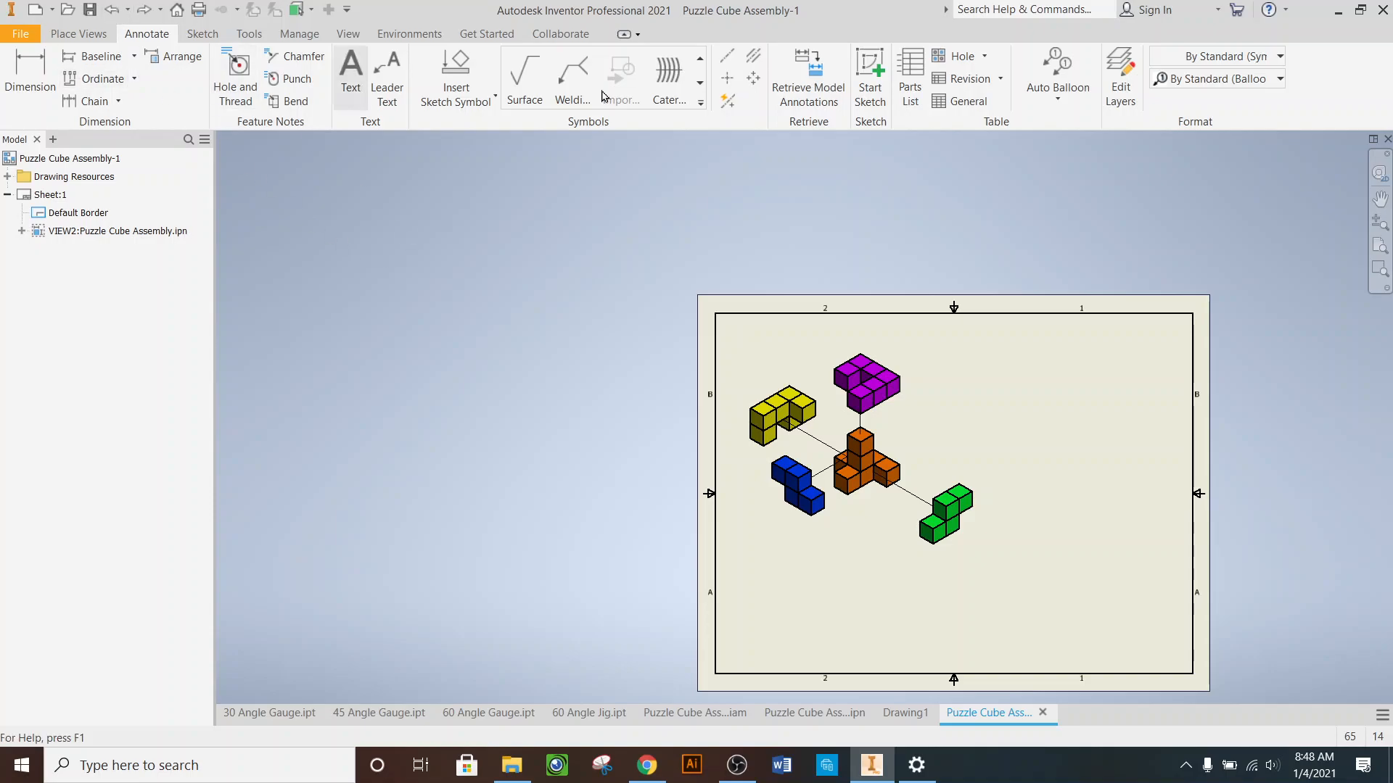
- Auto-balloon the exploded view again, including all five puzzle pieces, with the Around placement and 0.180 in offset spacing
{"action": "left_click", "coordinate": [107, 34]}
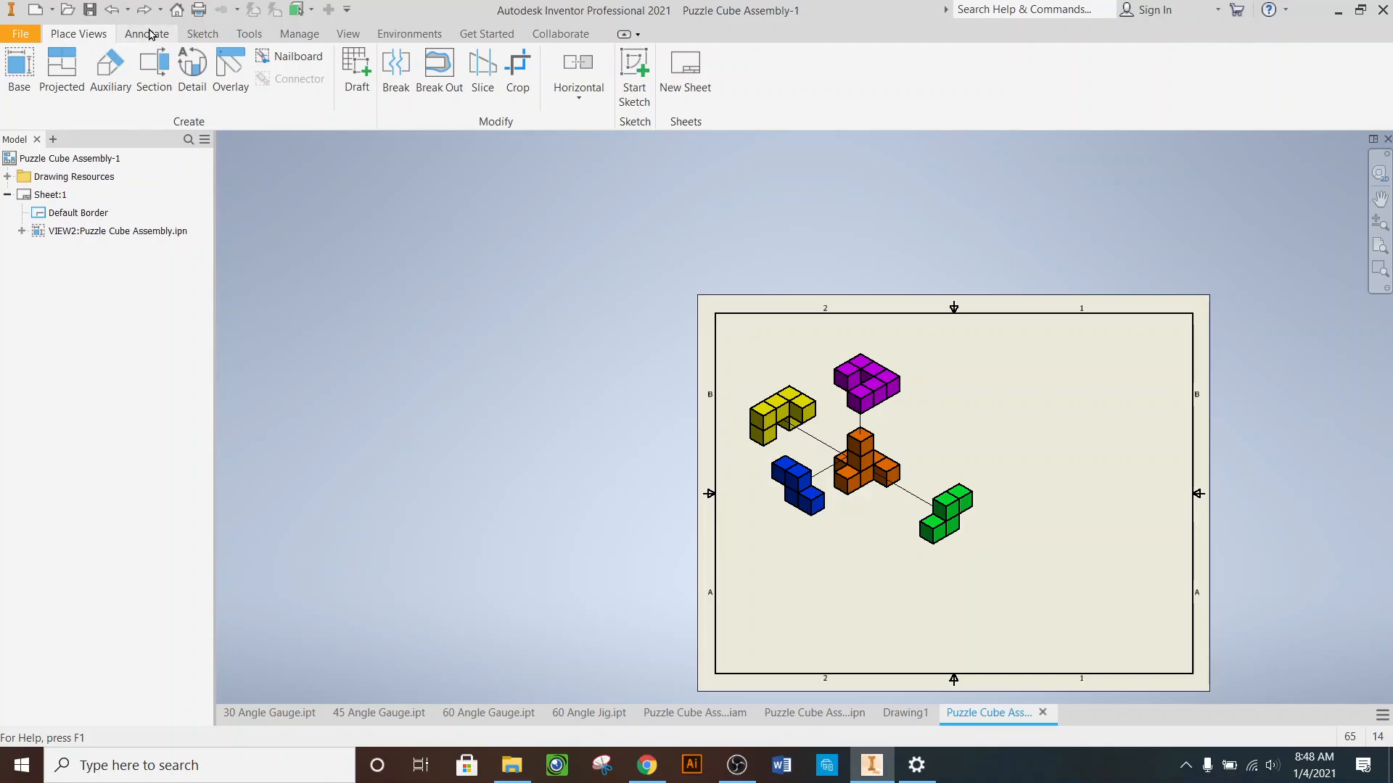
{"action": "left_click", "coordinate": [149, 35]}
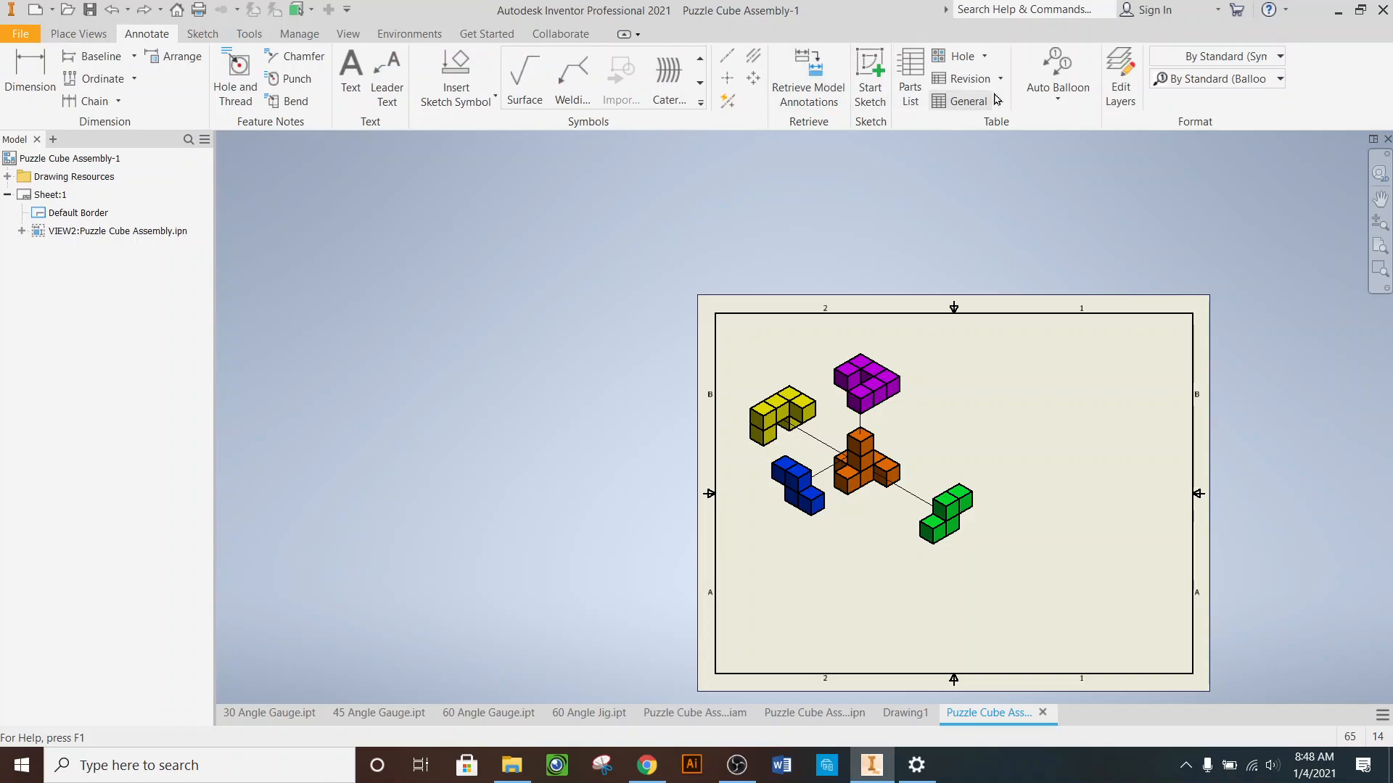
{"action": "left_click", "coordinate": [1058, 103]}
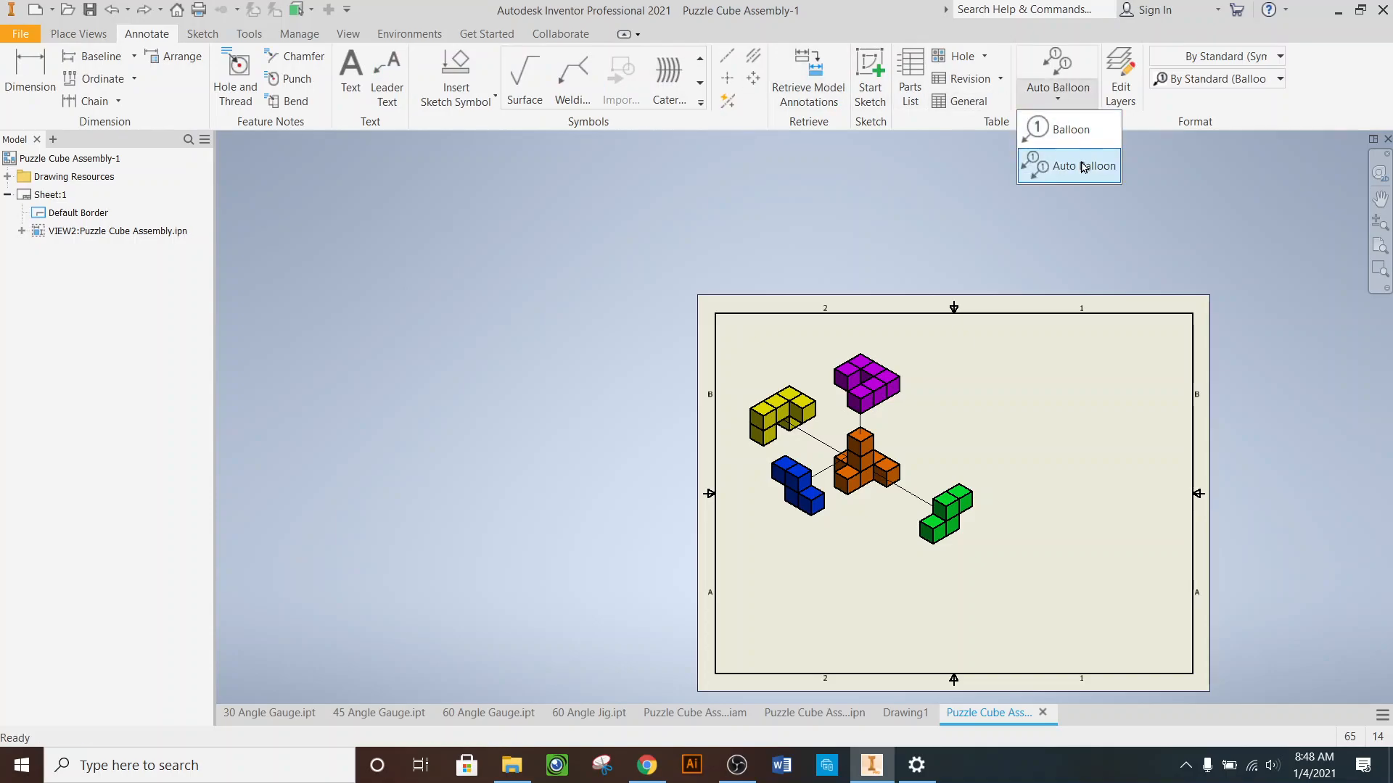
{"action": "left_click", "coordinate": [1088, 169]}
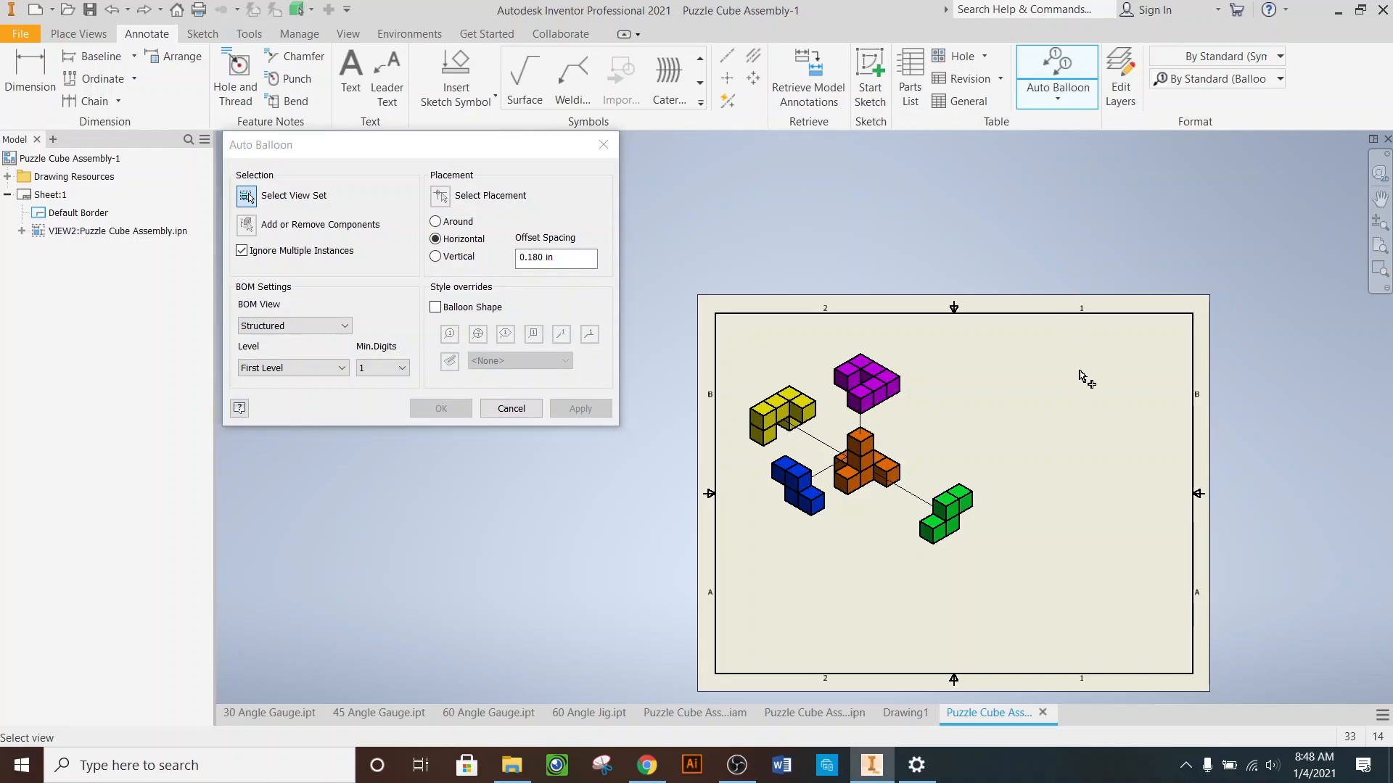
{"action": "left_click", "coordinate": [992, 399]}
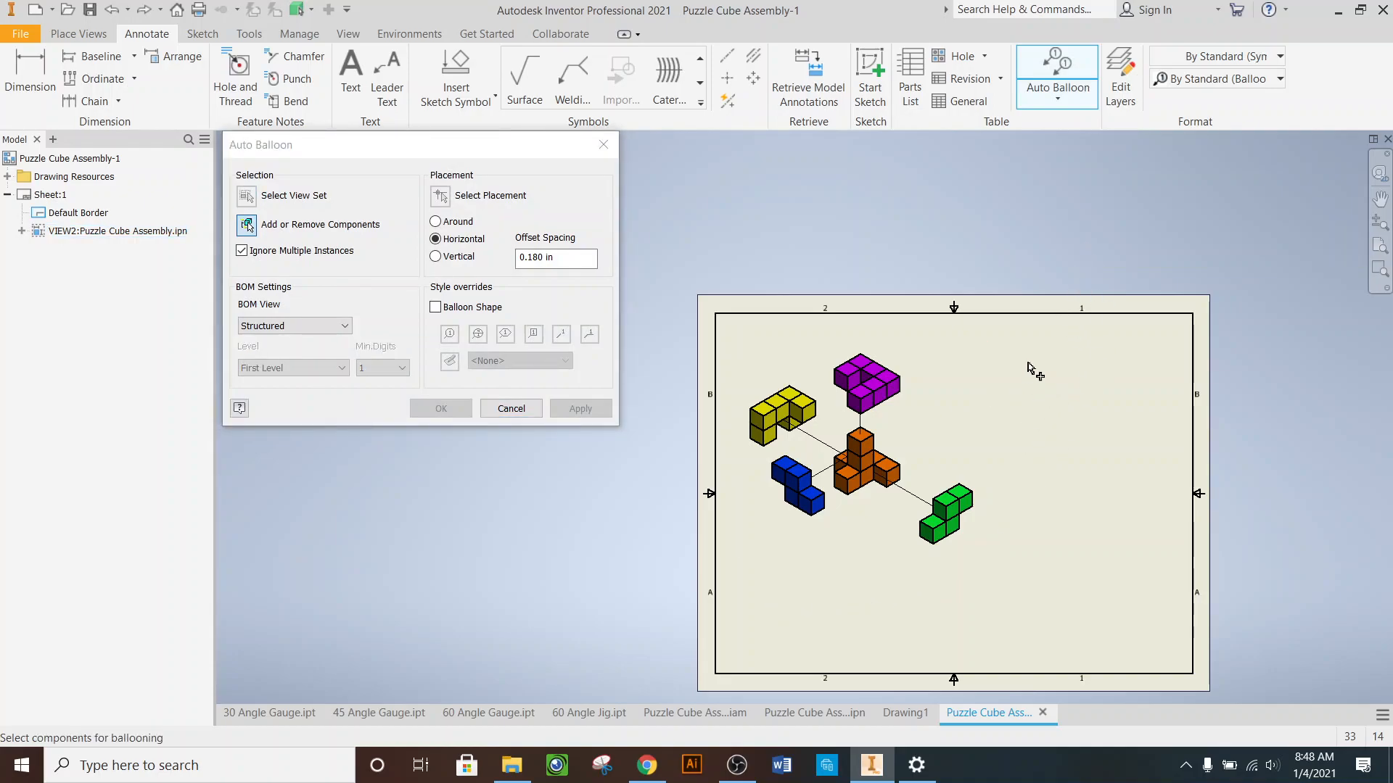
{"action": "mouse_move", "coordinate": [1053, 305]}
{"action": "left_mouse_down"}
{"action": "mouse_move", "coordinate": [755, 591]}
{"action": "mouse_move", "coordinate": [676, 630]}
{"action": "left_mouse_up"}
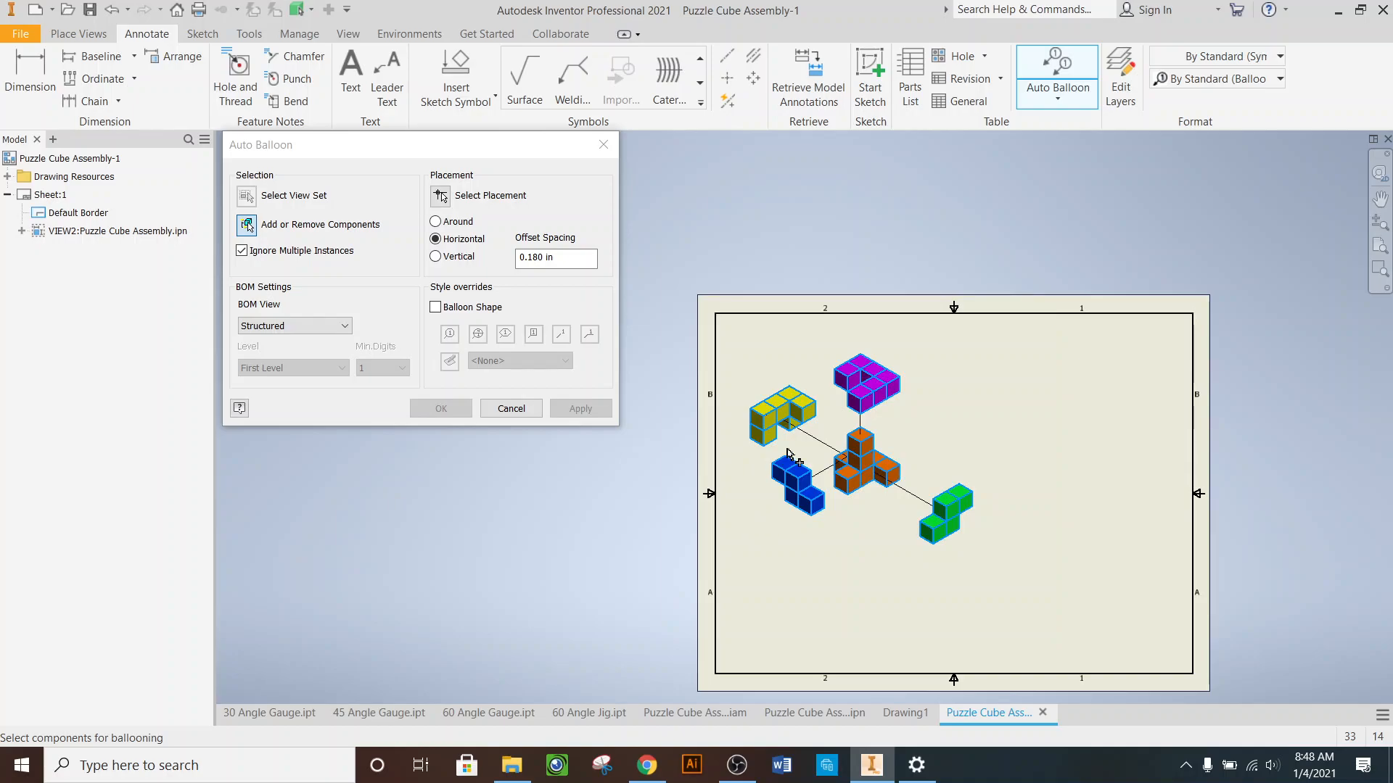
{"action": "left_click", "coordinate": [436, 222]}
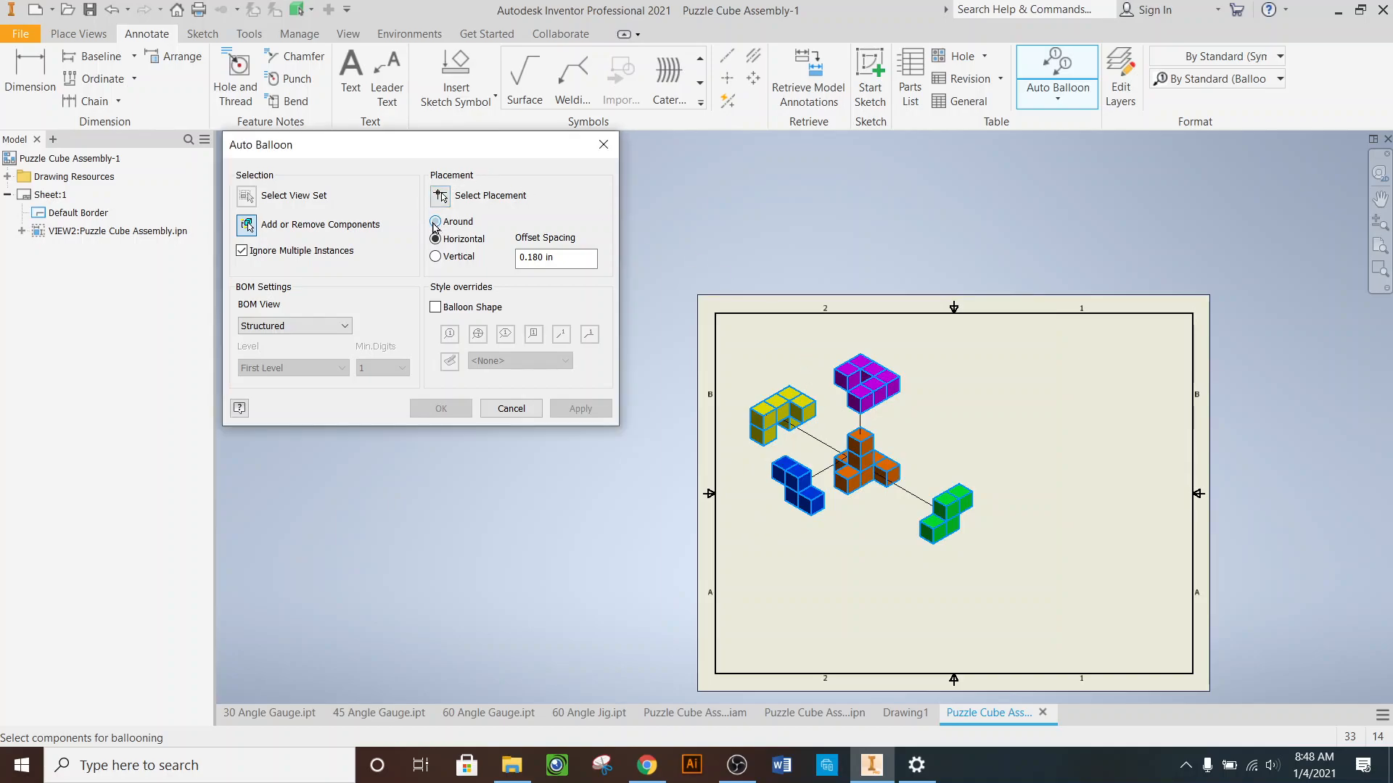
{"action": "left_click", "coordinate": [442, 198]}
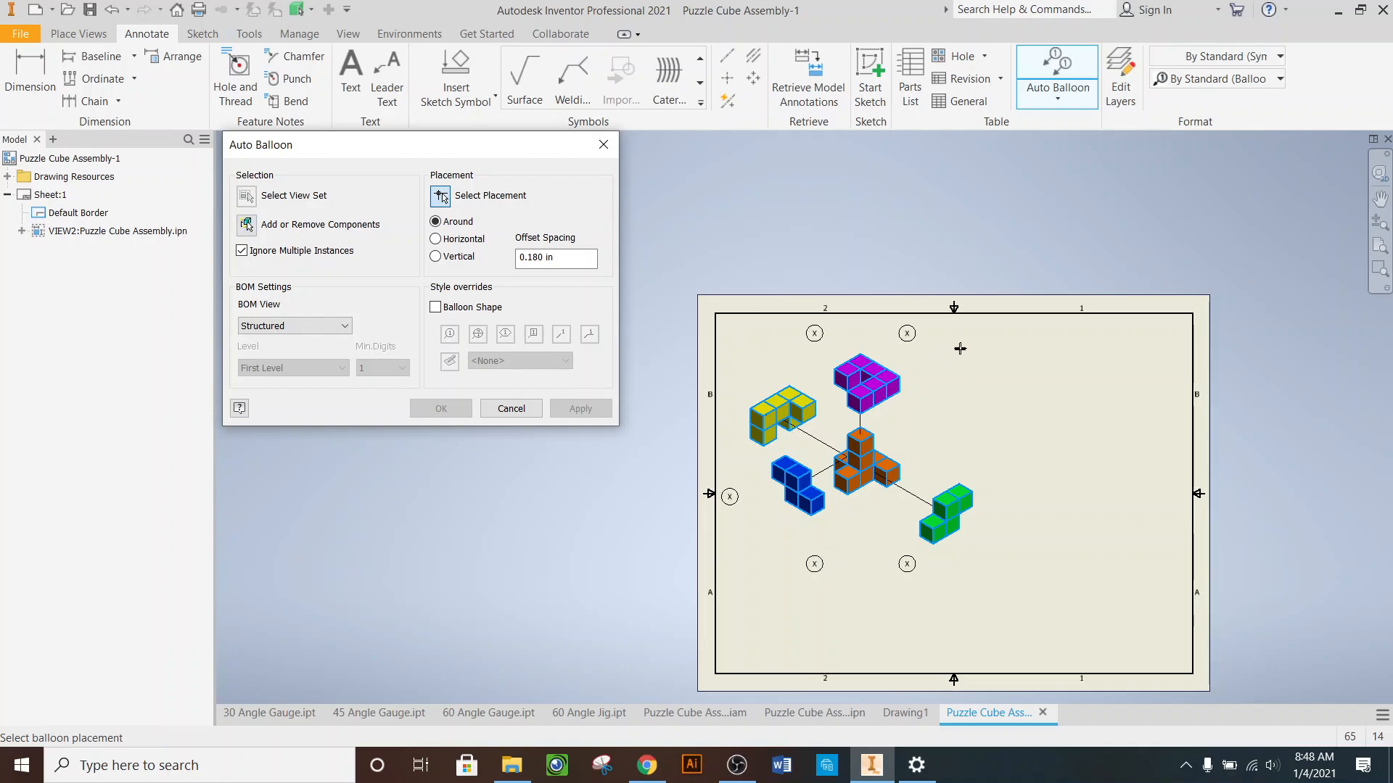
{"action": "left_click", "coordinate": [989, 423]}
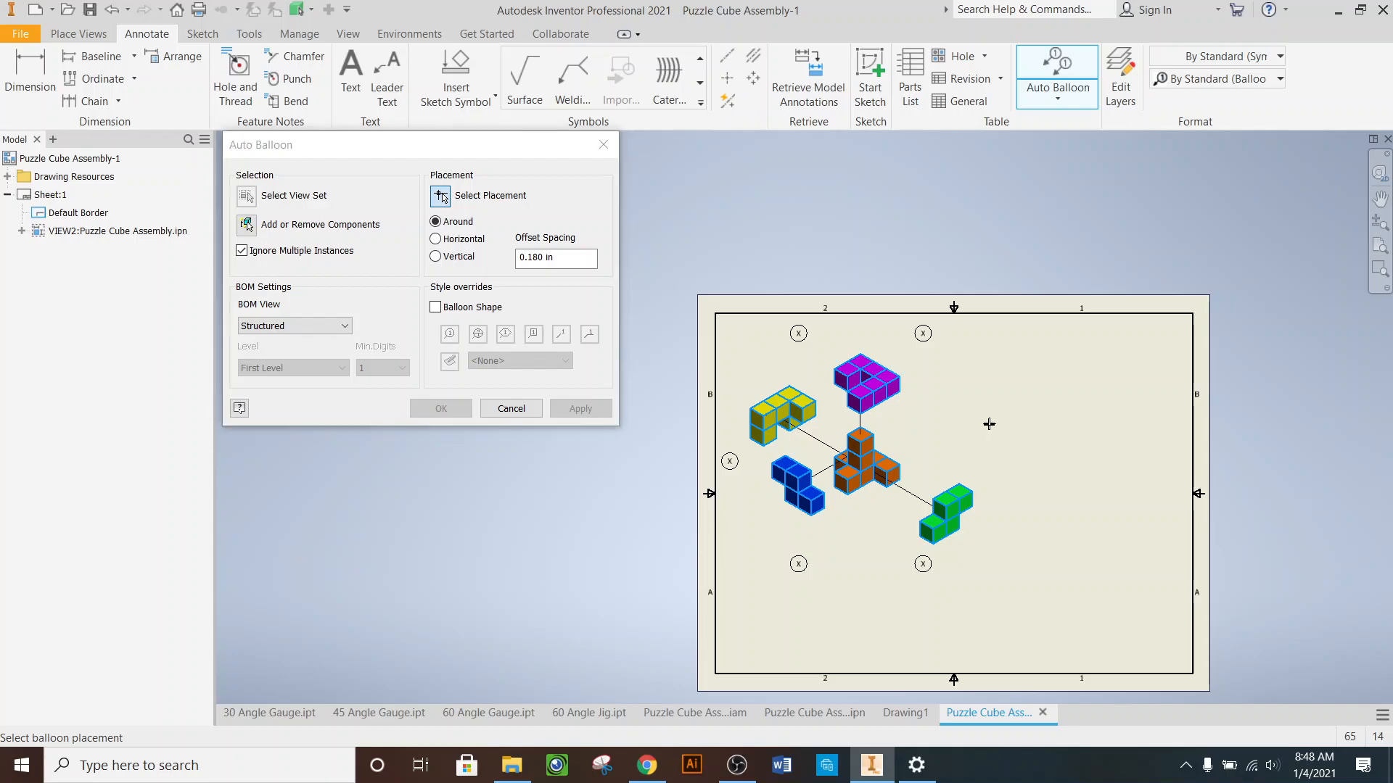
{"action": "right_click", "coordinate": [994, 394]}
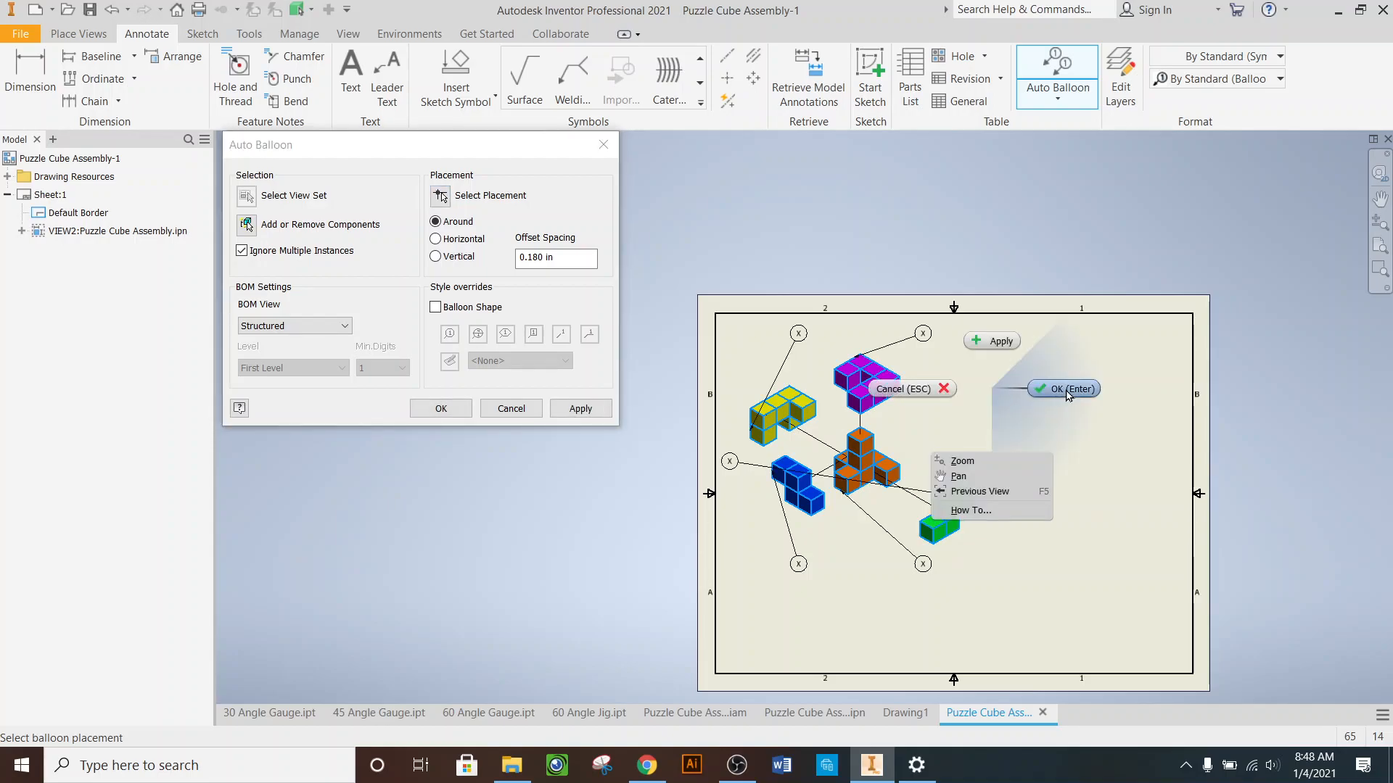
{"action": "left_click", "coordinate": [1068, 391]}
- Move balloons 1, 4, 2, 5 and 3 next to the green, orange, blue, yellow and purple pieces respectively
{"action": "scroll", "coordinate": [842, 551], "scroll_direction": "up", "scroll_amount": 4}
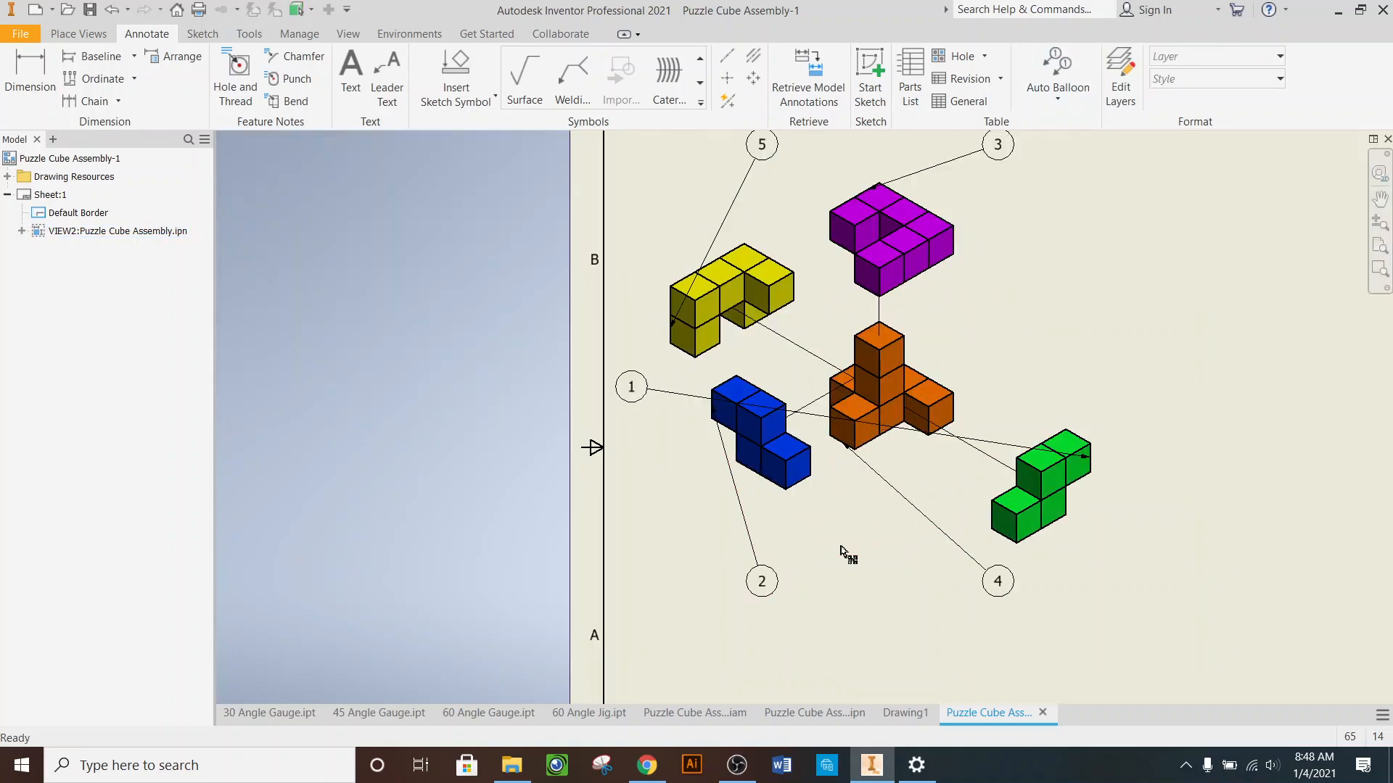
{"action": "scroll", "coordinate": [858, 400], "scroll_direction": "down", "scroll_amount": 3}
{"action": "scroll", "coordinate": [840, 420], "scroll_direction": "up", "scroll_amount": 4}
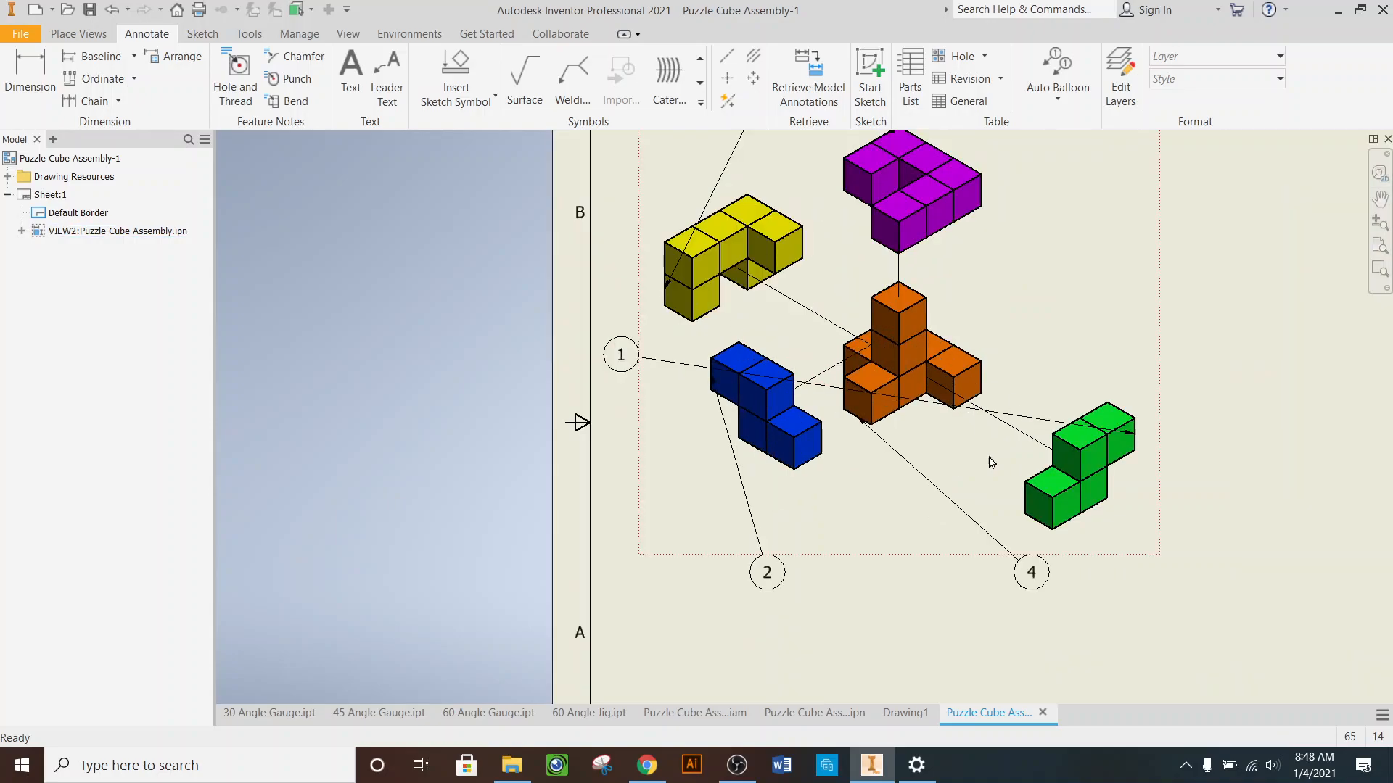
{"action": "left_click_drag", "start_coordinate": [621, 359], "coordinate": [1182, 451]}
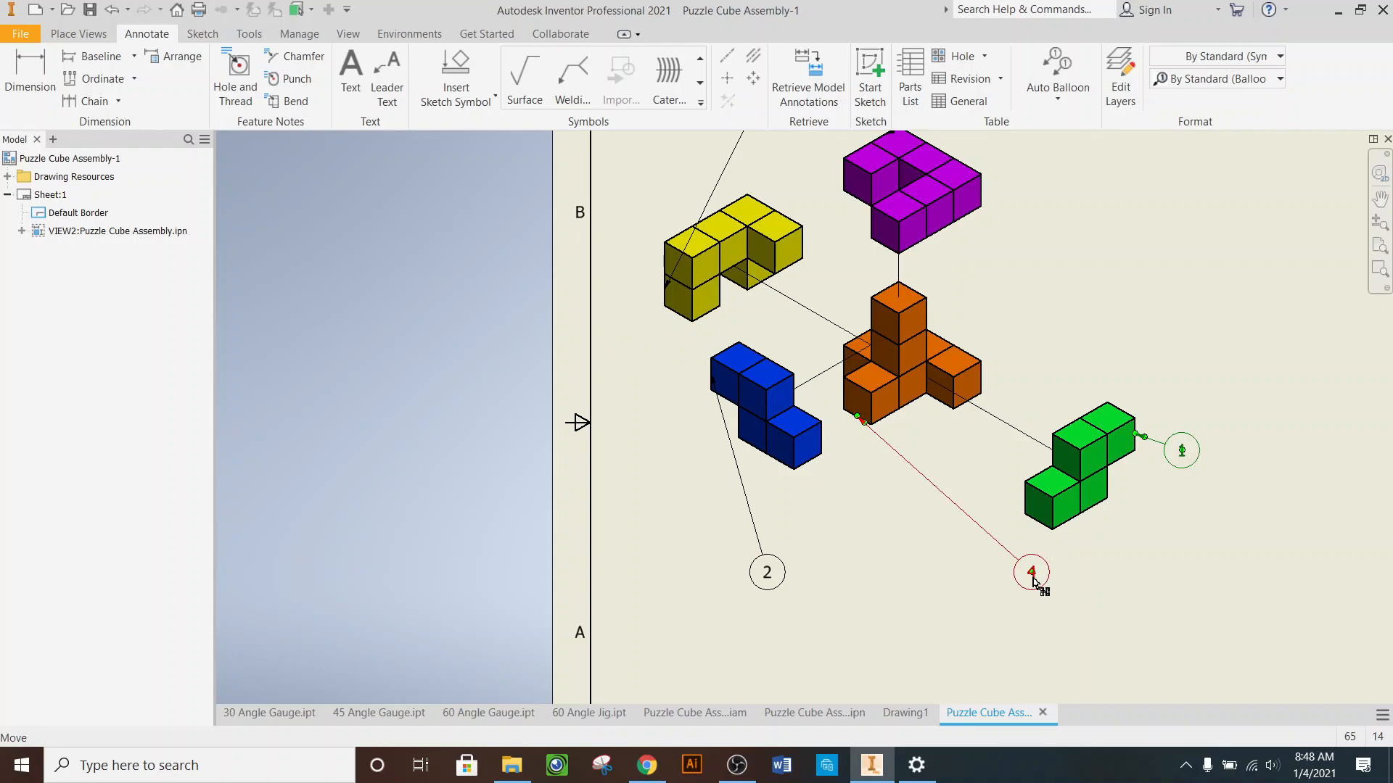
{"action": "left_click_drag", "start_coordinate": [1032, 578], "coordinate": [836, 487]}
{"action": "left_click_drag", "start_coordinate": [762, 580], "coordinate": [667, 434]}
{"action": "scroll", "coordinate": [727, 507], "scroll_direction": "down", "scroll_amount": 3}
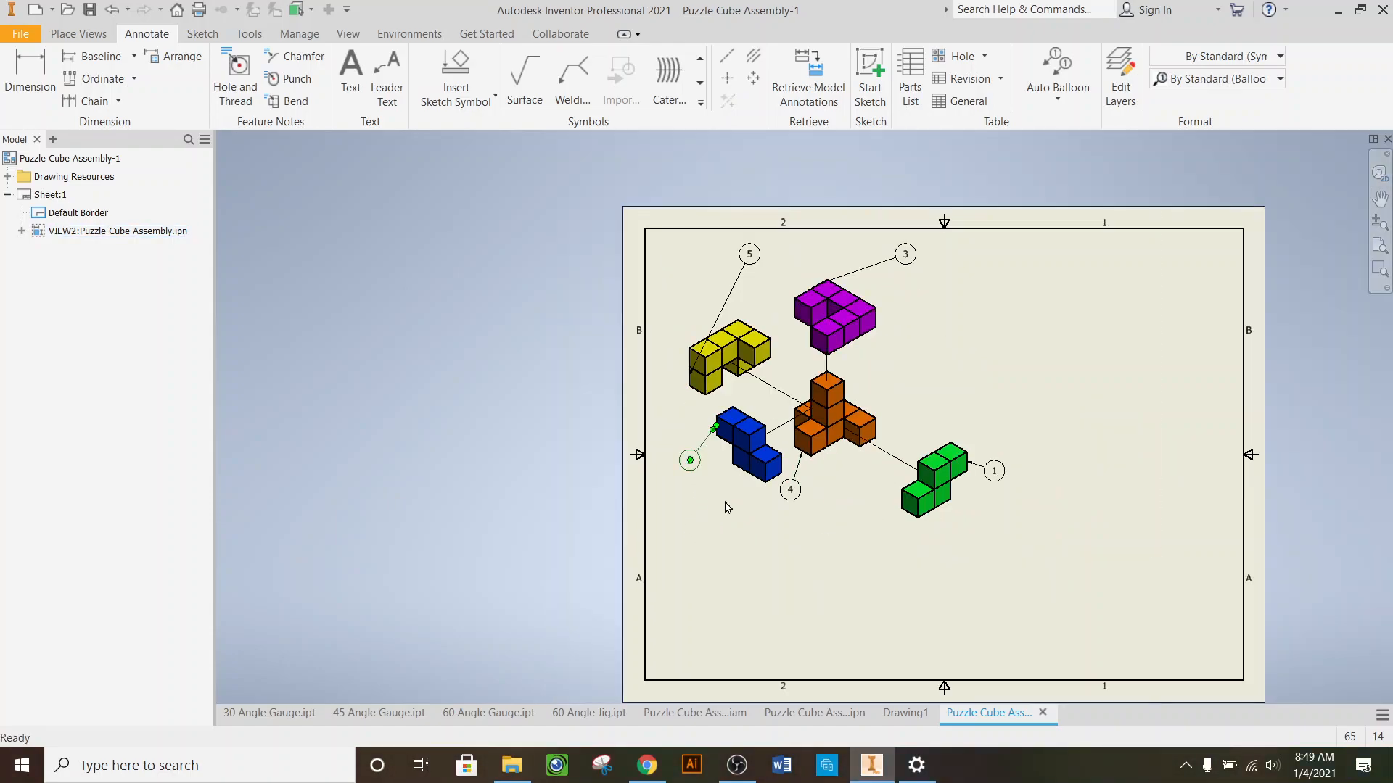
{"action": "left_click_drag", "start_coordinate": [749, 253], "coordinate": [705, 298]}
{"action": "left_click_drag", "start_coordinate": [904, 261], "coordinate": [836, 252]}
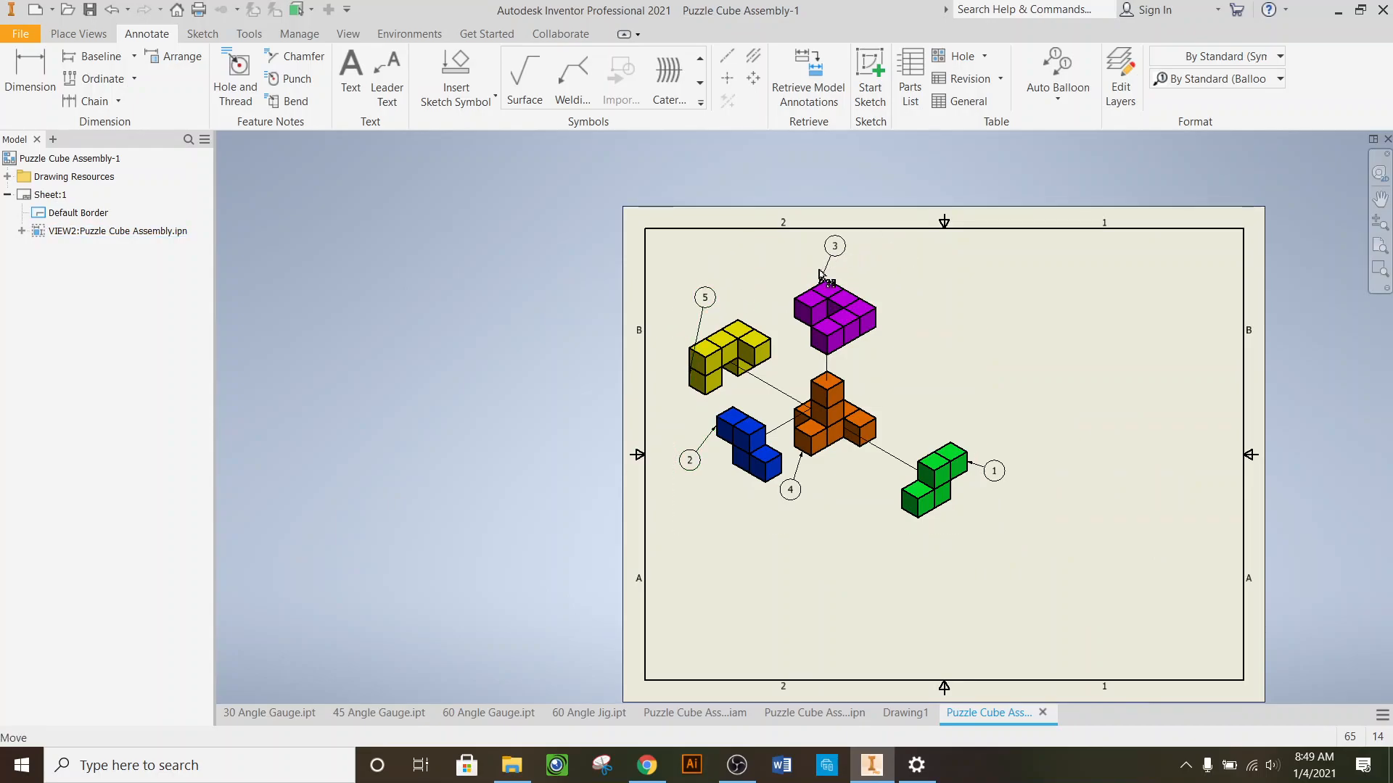
- Reattach balloon 5's leader arrow to the upper back edge of the yellow piece
{"action": "scroll", "coordinate": [719, 373], "scroll_direction": "up", "scroll_amount": 3}
{"action": "scroll", "coordinate": [671, 297], "scroll_direction": "up", "scroll_amount": 2}
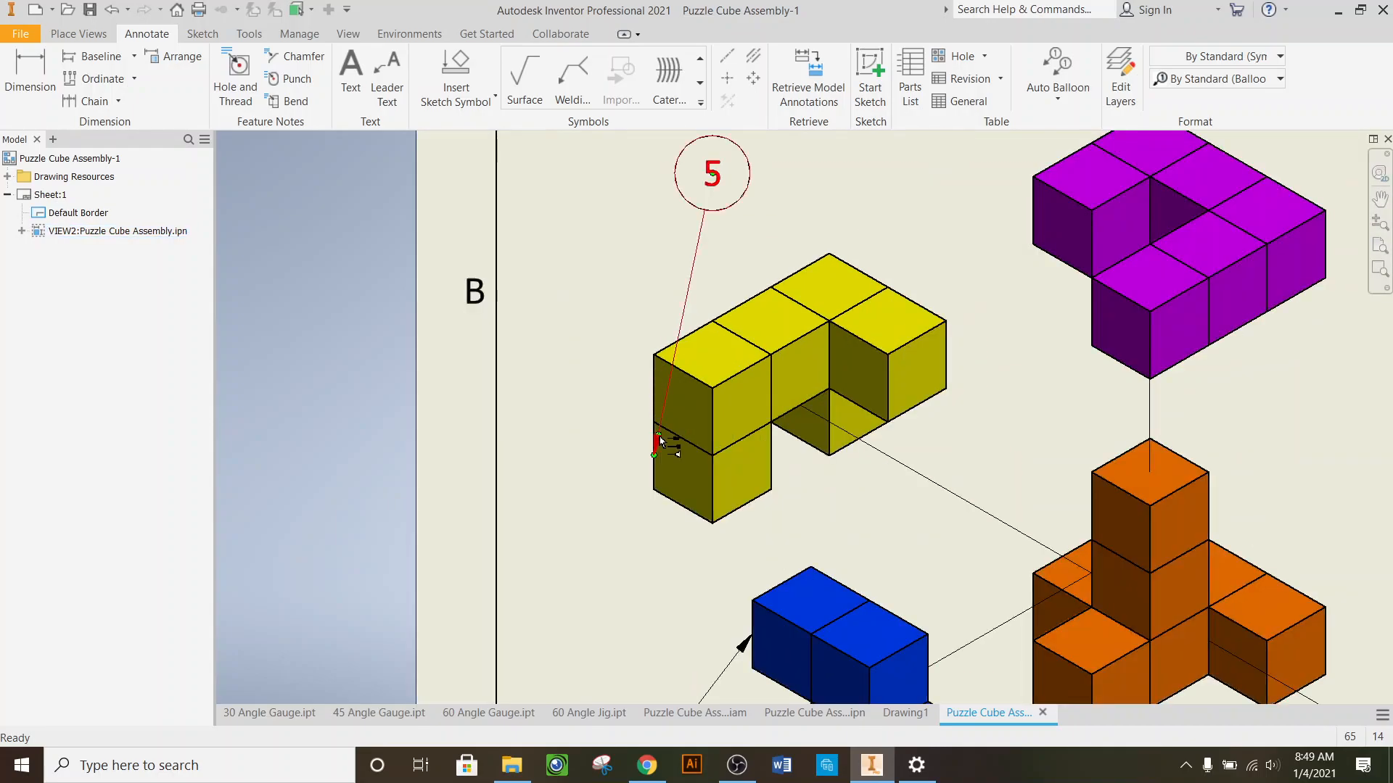
{"action": "left_click_drag", "start_coordinate": [661, 453], "coordinate": [726, 308]}
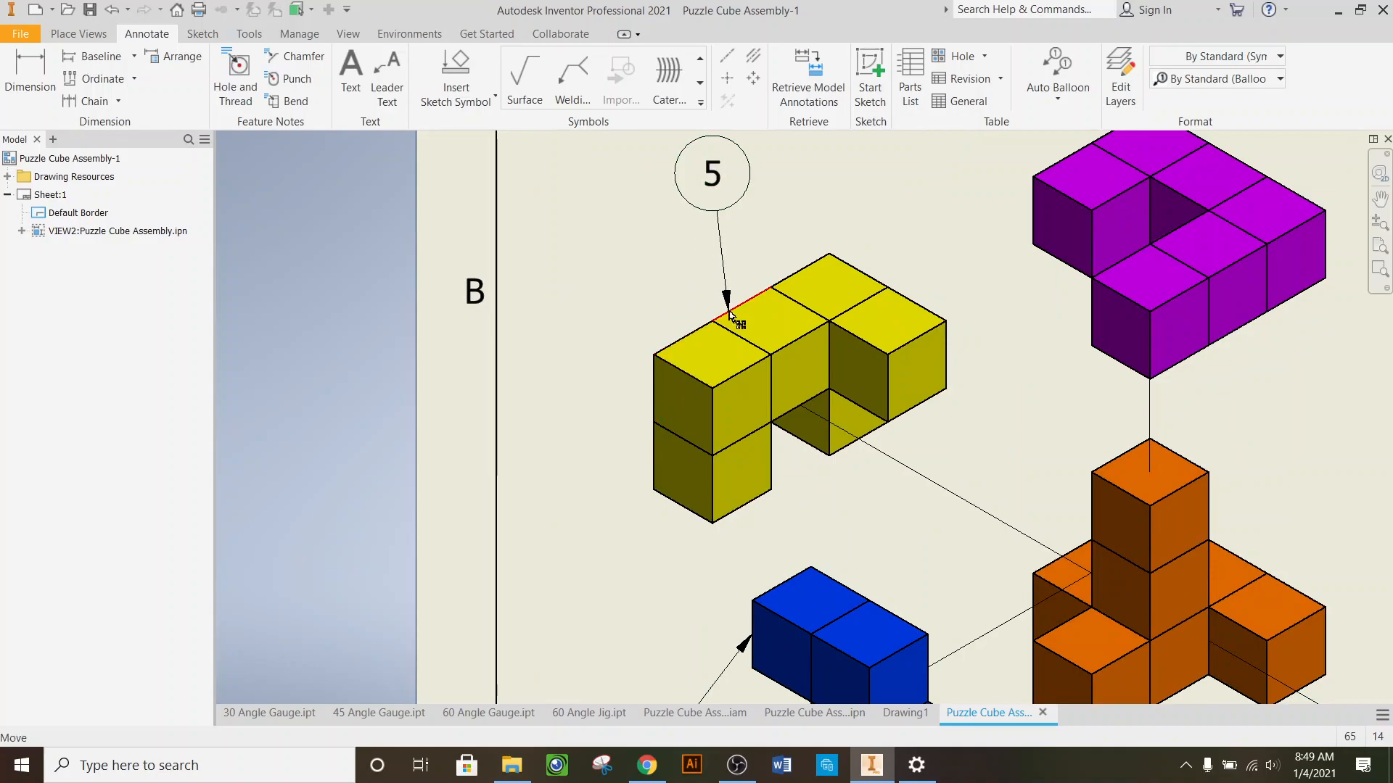
- Reattach balloon 3's leader arrow to the top back corner of the purple piece
{"action": "scroll", "coordinate": [726, 308], "scroll_direction": "down", "scroll_amount": 4}
{"action": "scroll", "coordinate": [852, 265], "scroll_direction": "up", "scroll_amount": 3}
{"action": "left_click_drag", "start_coordinate": [842, 260], "coordinate": [871, 248]}
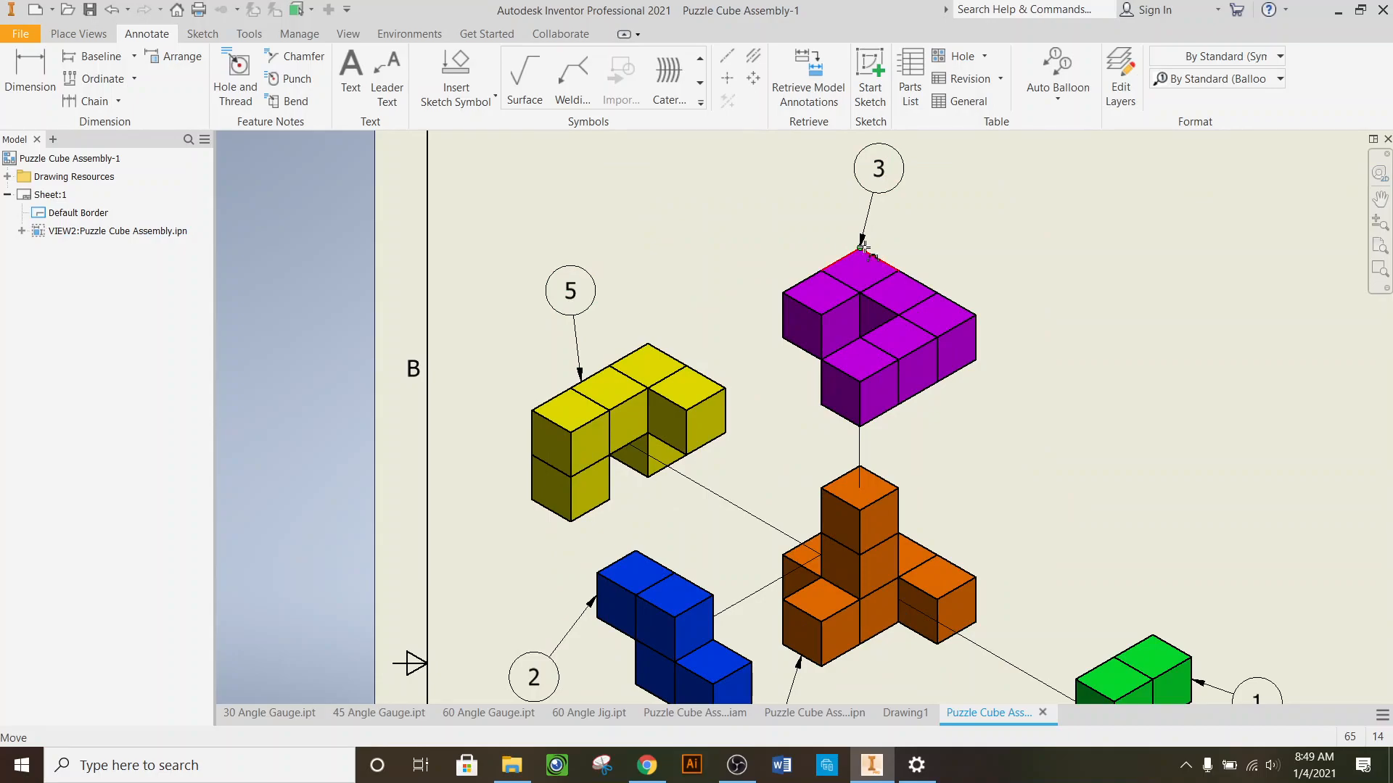
- Reattach balloon 4's leader arrow to the orange piece's bottom center corner and move the balloon directly below it
{"action": "scroll", "coordinate": [725, 250], "scroll_direction": "down", "scroll_amount": 2}
{"action": "scroll", "coordinate": [1021, 490], "scroll_direction": "up", "scroll_amount": 4}
{"action": "scroll", "coordinate": [1021, 490], "scroll_direction": "down", "scroll_amount": 2}
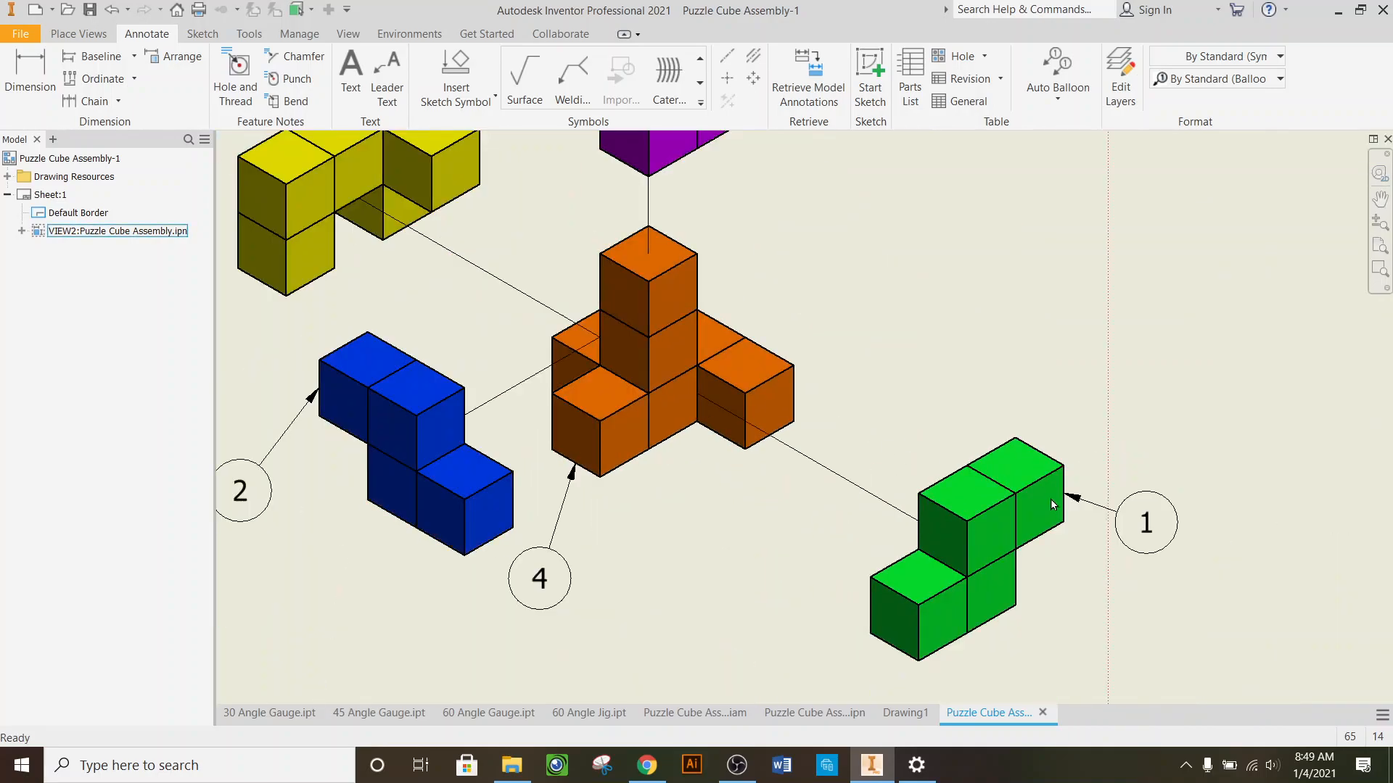
{"action": "left_click_drag", "start_coordinate": [578, 468], "coordinate": [648, 450]}
{"action": "left_click_drag", "start_coordinate": [540, 581], "coordinate": [652, 606]}
{"action": "scroll", "coordinate": [767, 482], "scroll_direction": "down", "scroll_amount": 3}
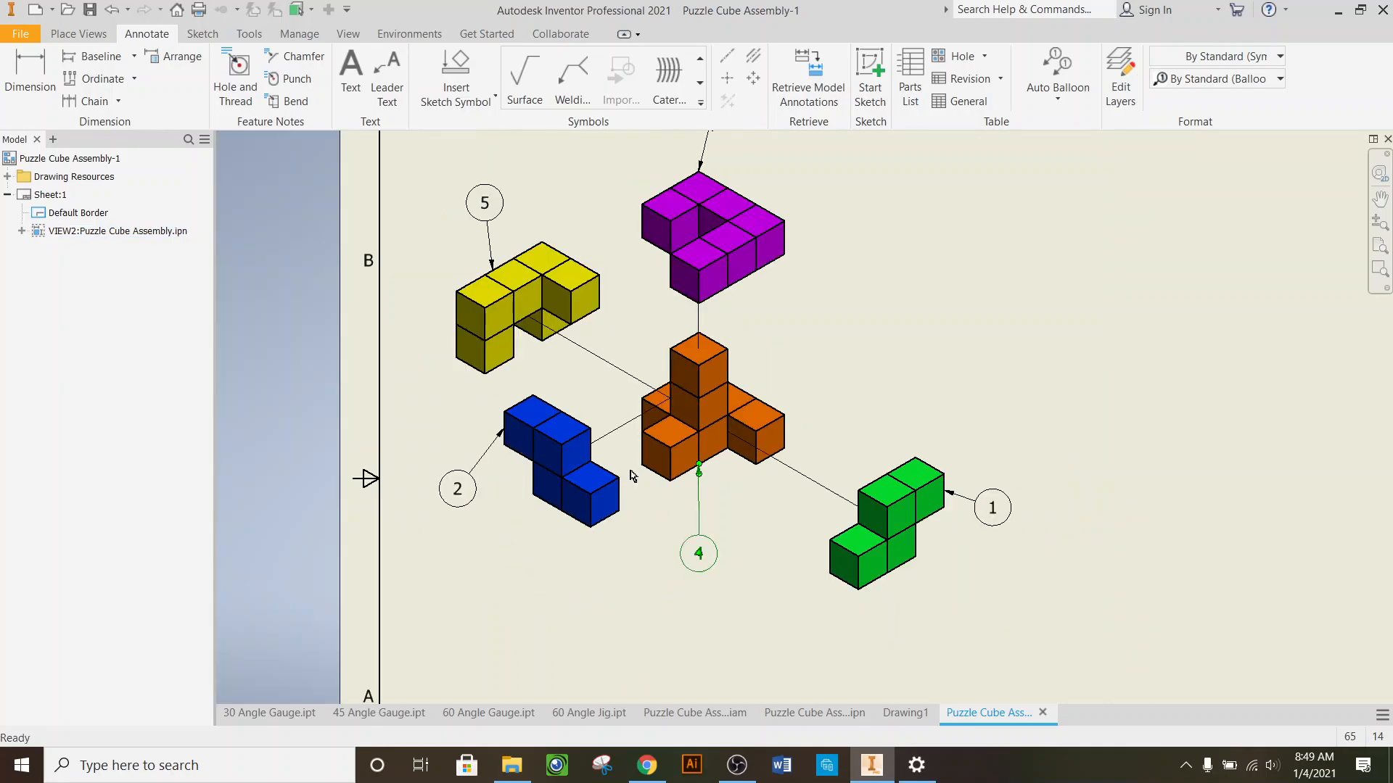
- Reattach balloon 2's leader arrow to the inner step corner on the blue piece's left side
{"action": "scroll", "coordinate": [423, 450], "scroll_direction": "up", "scroll_amount": 6}
{"action": "mouse_move", "coordinate": [721, 377]}
{"action": "left_mouse_down"}
{"action": "mouse_move", "coordinate": [737, 460]}
{"action": "mouse_move", "coordinate": [825, 559]}
{"action": "mouse_move", "coordinate": [829, 496]}
{"action": "left_mouse_up"}
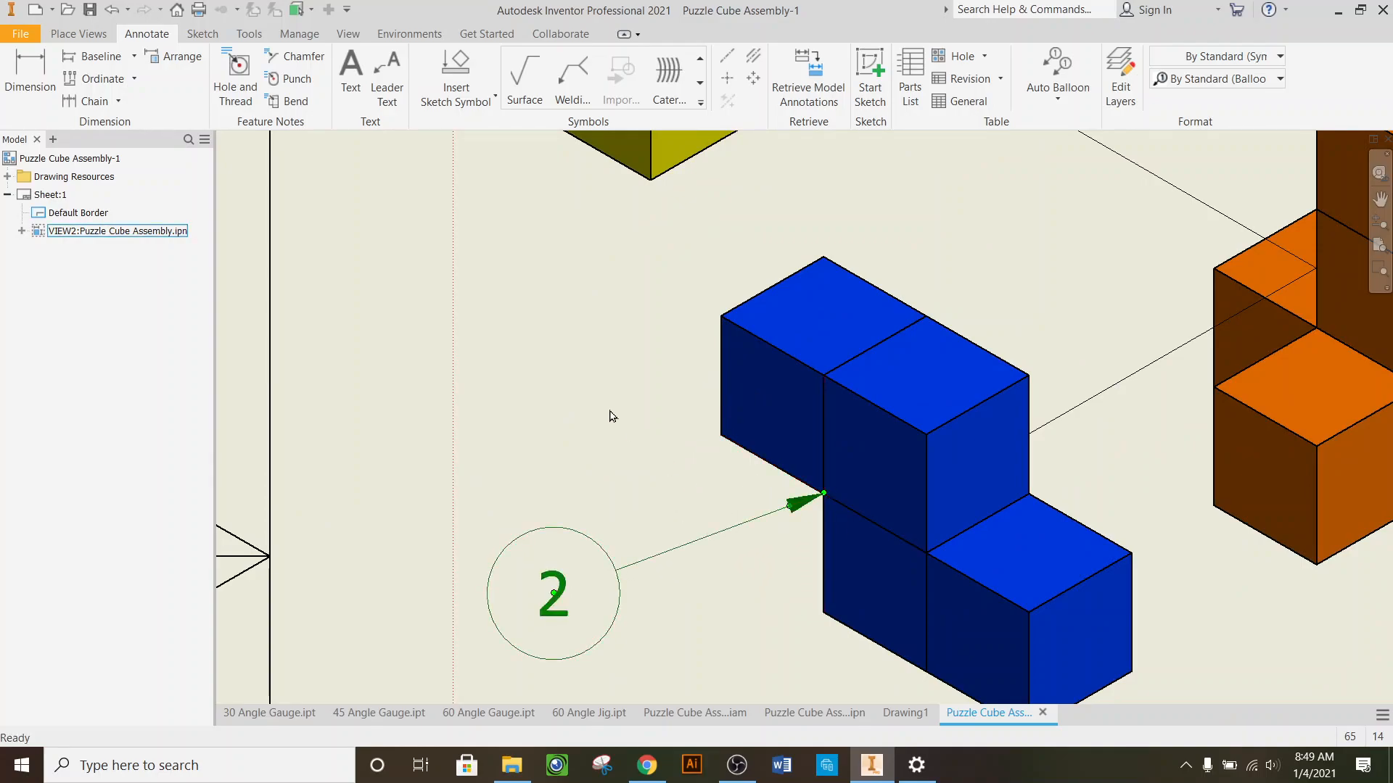
{"action": "scroll", "coordinate": [615, 420], "scroll_direction": "down", "scroll_amount": 5}
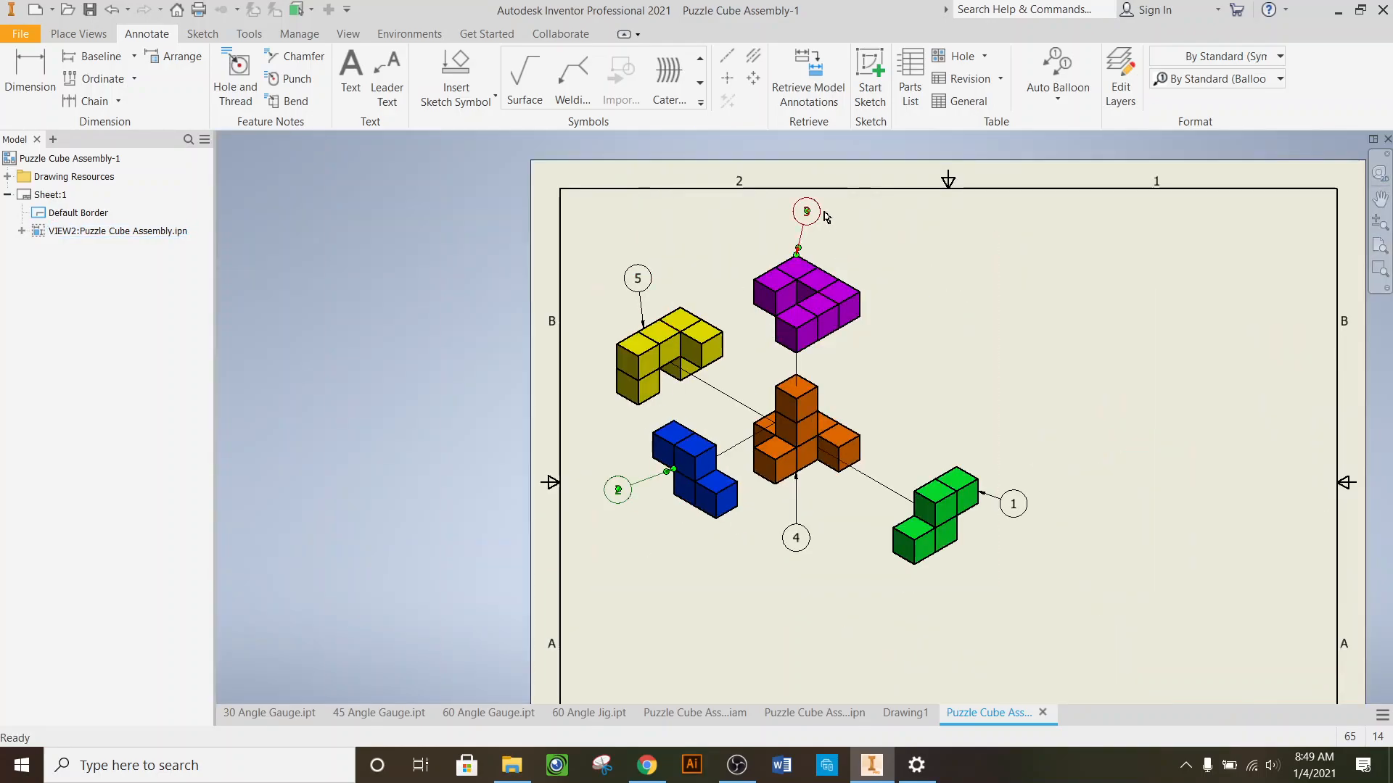
- Shift balloon 3 so it sits nearly straight above its arrow on the purple piece
{"action": "left_click", "coordinate": [802, 212]}
{"action": "key", "text": "Escape"}
{"action": "scroll", "coordinate": [862, 420], "scroll_direction": "down", "scroll_amount": 2}
{"action": "scroll", "coordinate": [872, 417], "scroll_direction": "up", "scroll_amount": 3}
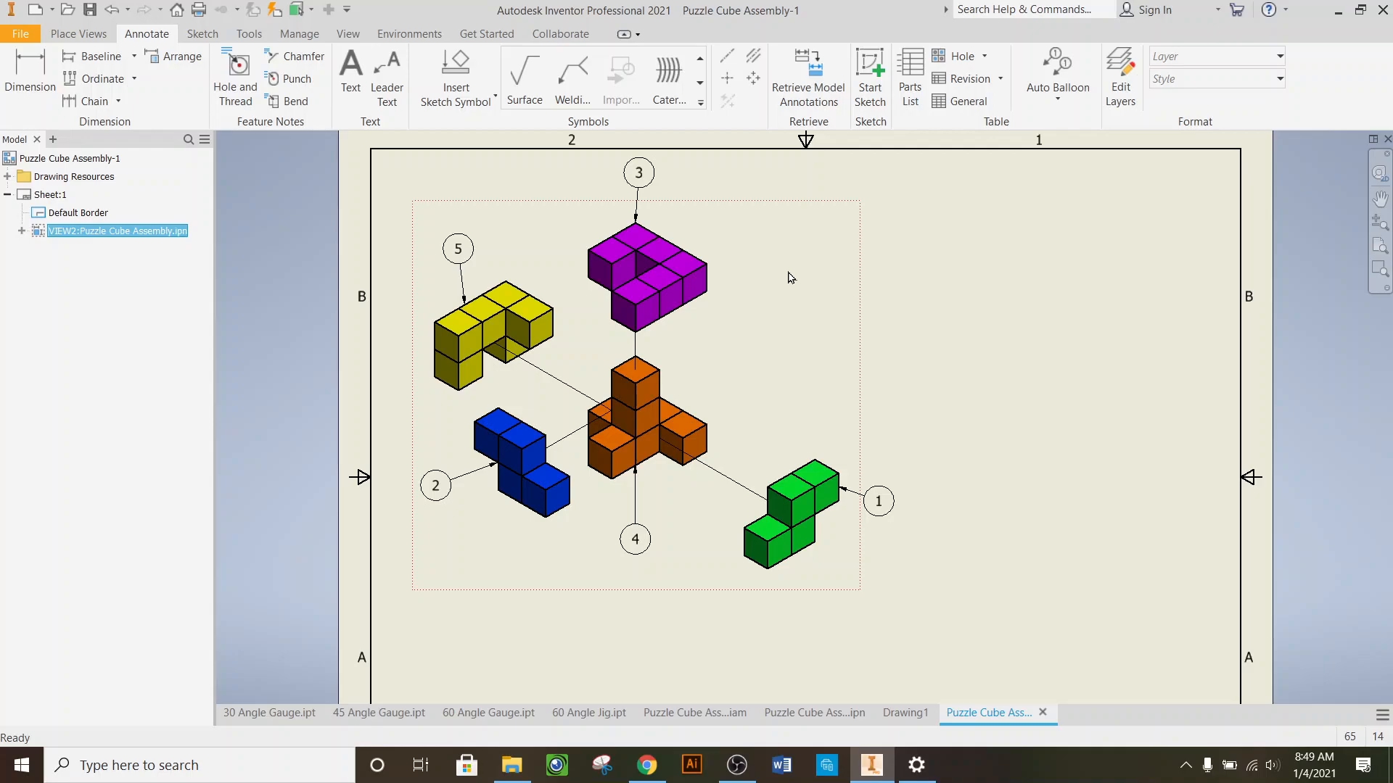
- Preview the exploded drawing view at a 10:1 scale and return it to 1:1
{"action": "scroll", "coordinate": [790, 278], "scroll_direction": "down", "scroll_amount": 5}
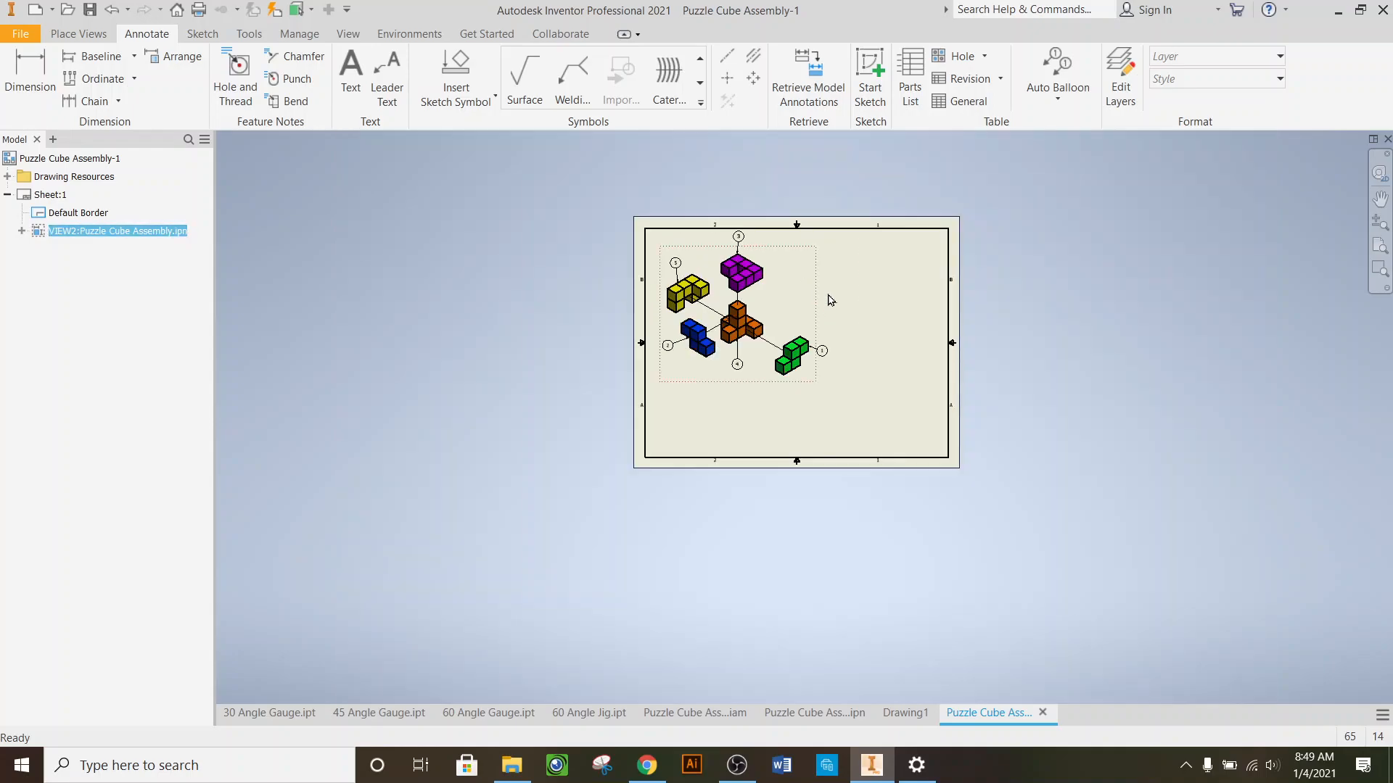
{"action": "right_click", "coordinate": [816, 296]}
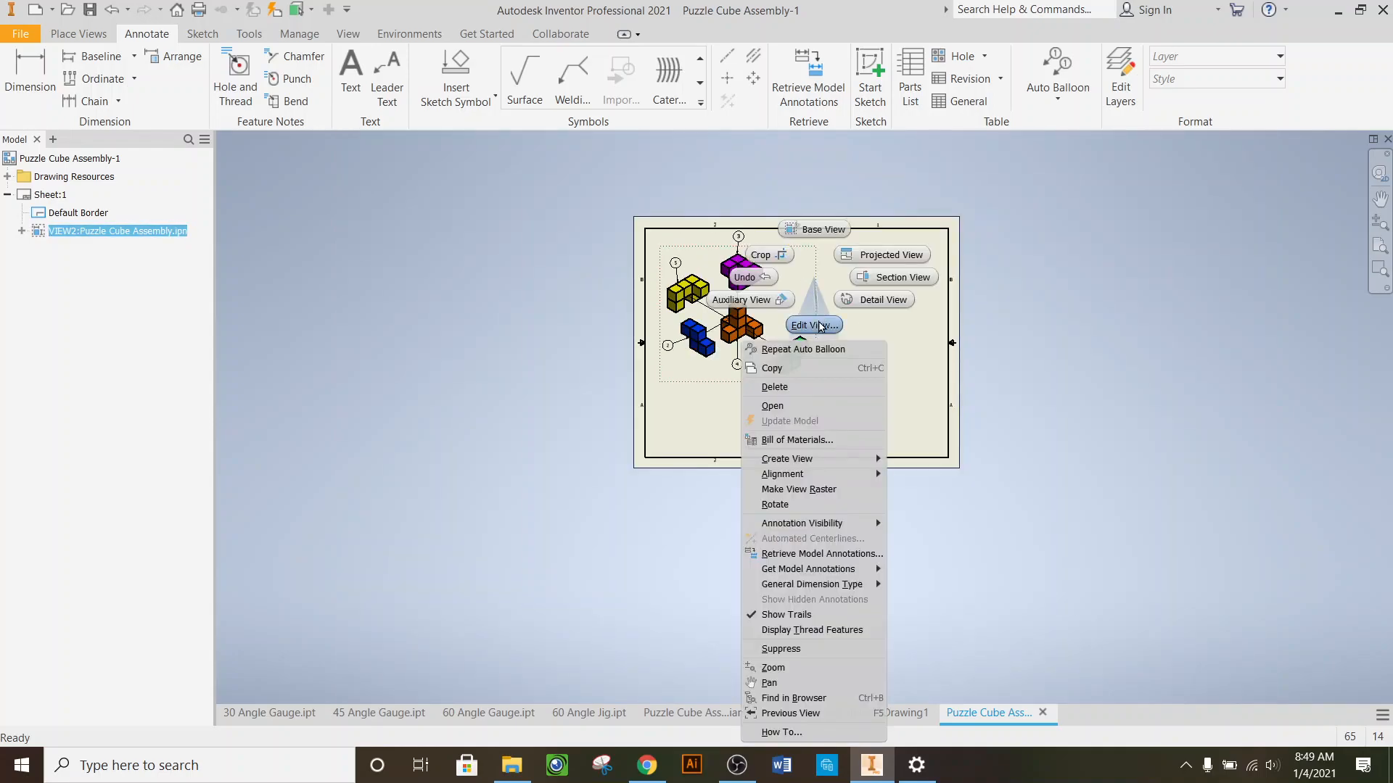
{"action": "left_click", "coordinate": [812, 320]}
{"action": "left_click", "coordinate": [383, 401]}
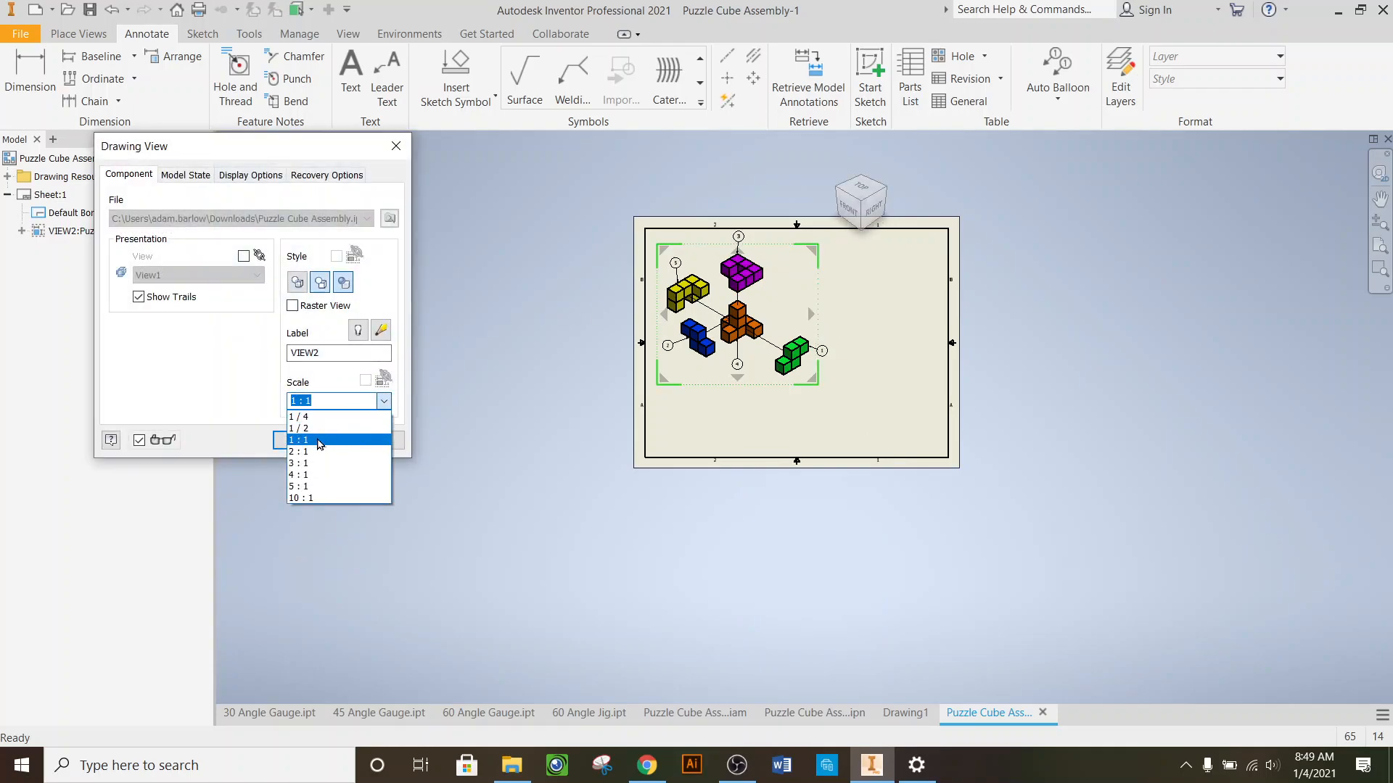
{"action": "left_click", "coordinate": [317, 498]}
{"action": "scroll", "coordinate": [769, 501], "scroll_direction": "down", "scroll_amount": 4}
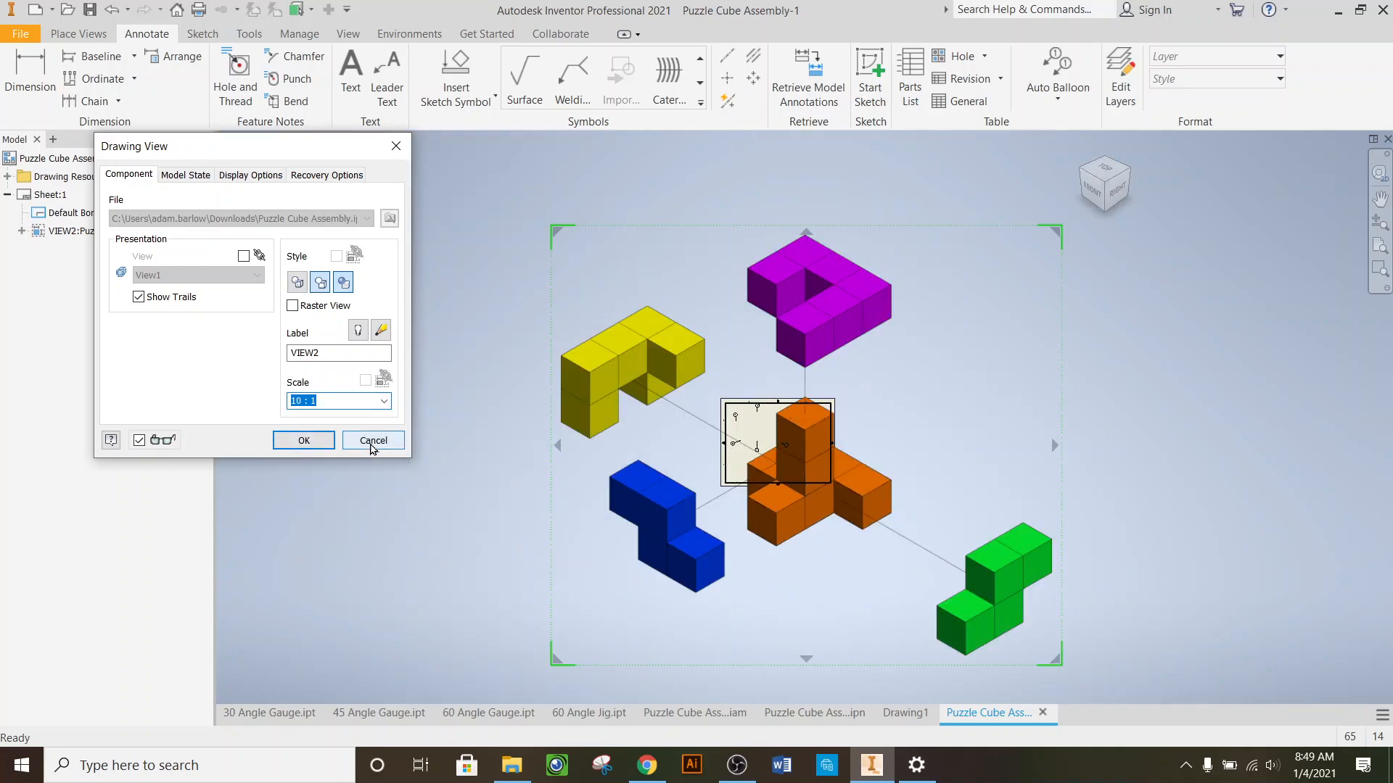
{"action": "left_click", "coordinate": [383, 401]}
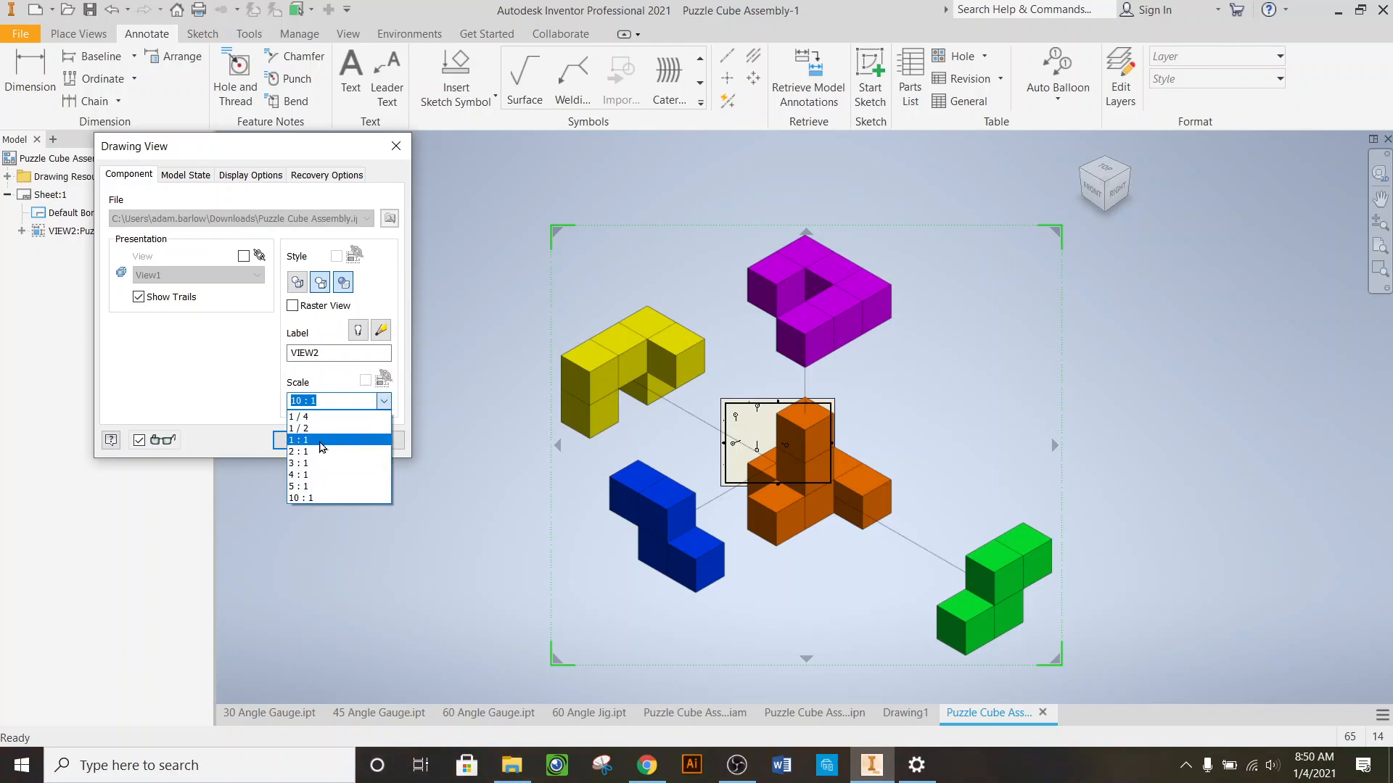
{"action": "left_click", "coordinate": [312, 437]}
{"action": "left_click", "coordinate": [304, 440]}
{"action": "scroll", "coordinate": [818, 447], "scroll_direction": "up", "scroll_amount": 5}
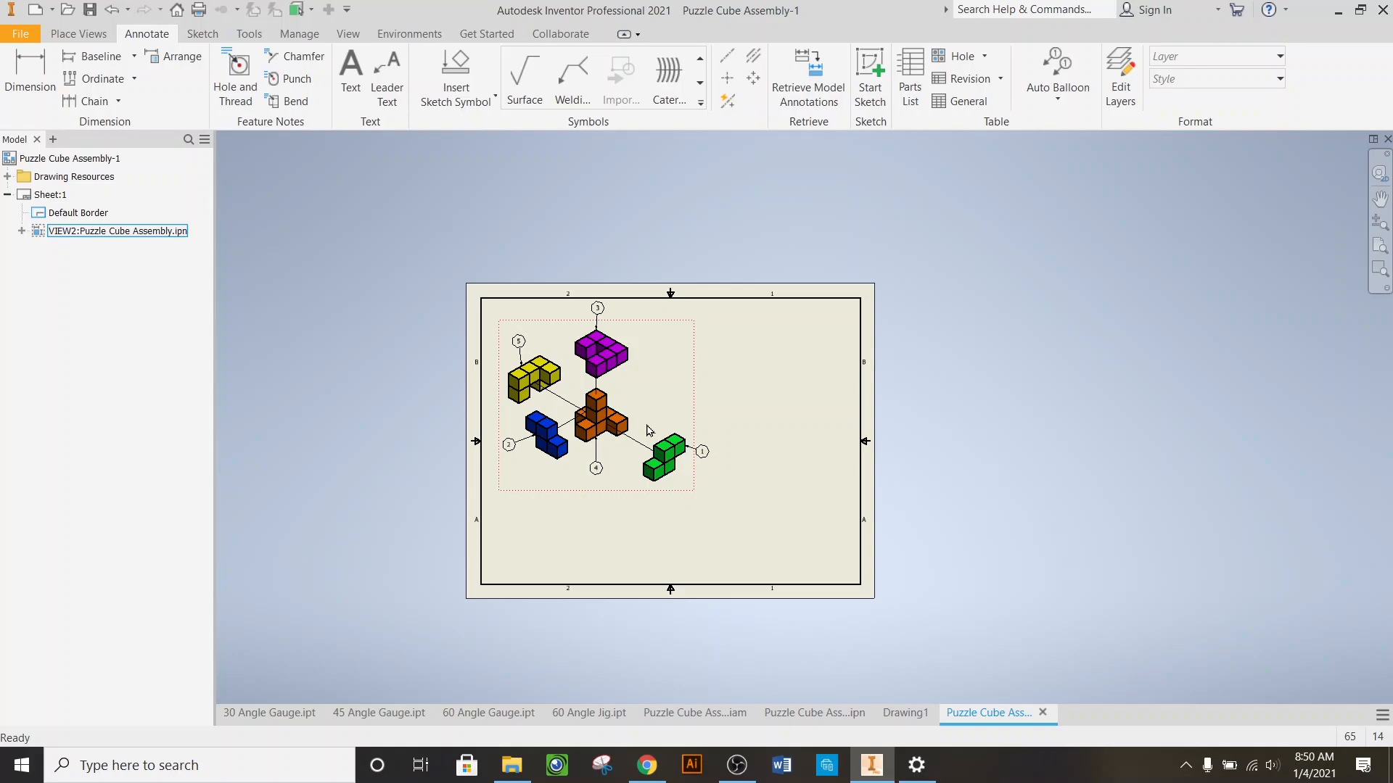
- Create a parts list from the exploded view and place it in the lower right corner of the sheet border
{"action": "scroll", "coordinate": [733, 435], "scroll_direction": "down", "scroll_amount": 3}
{"action": "key", "text": "Home"}
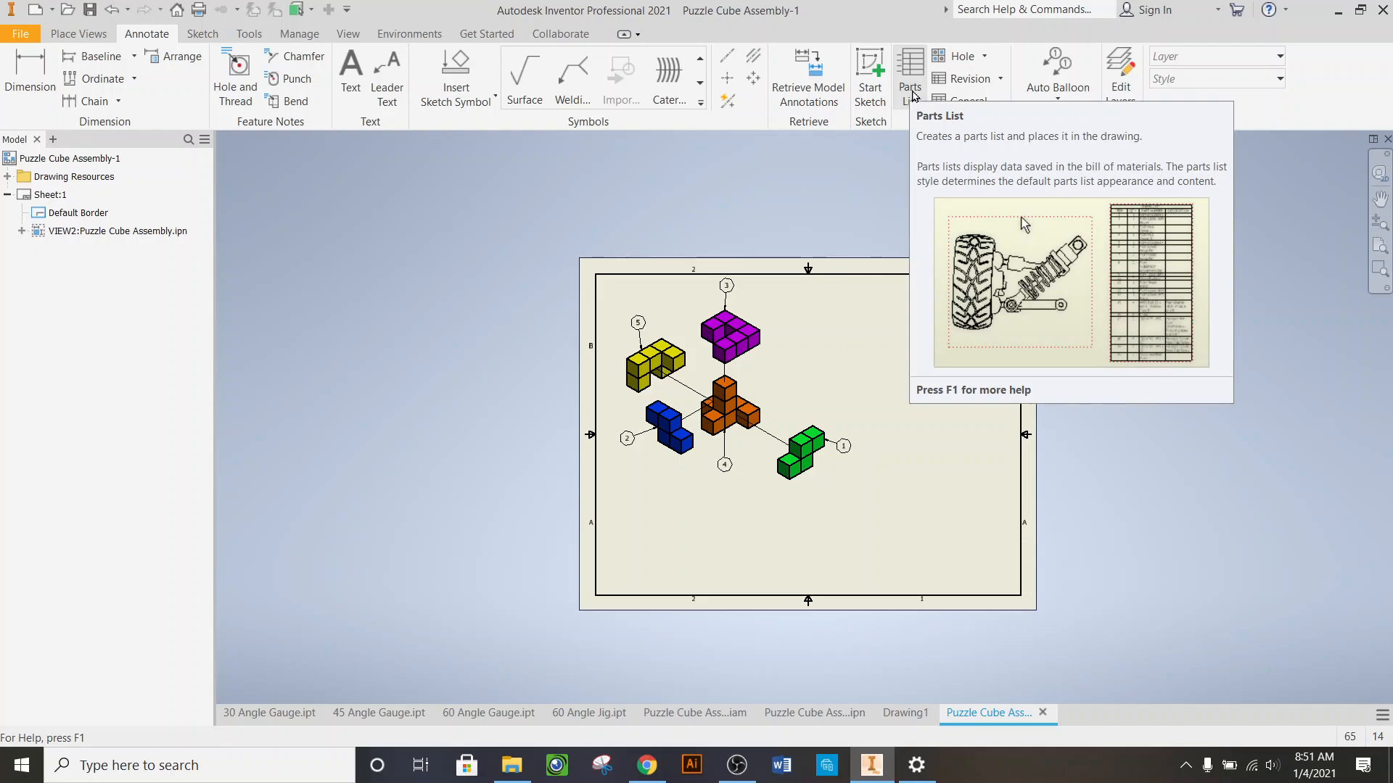
{"action": "left_click", "coordinate": [912, 93]}
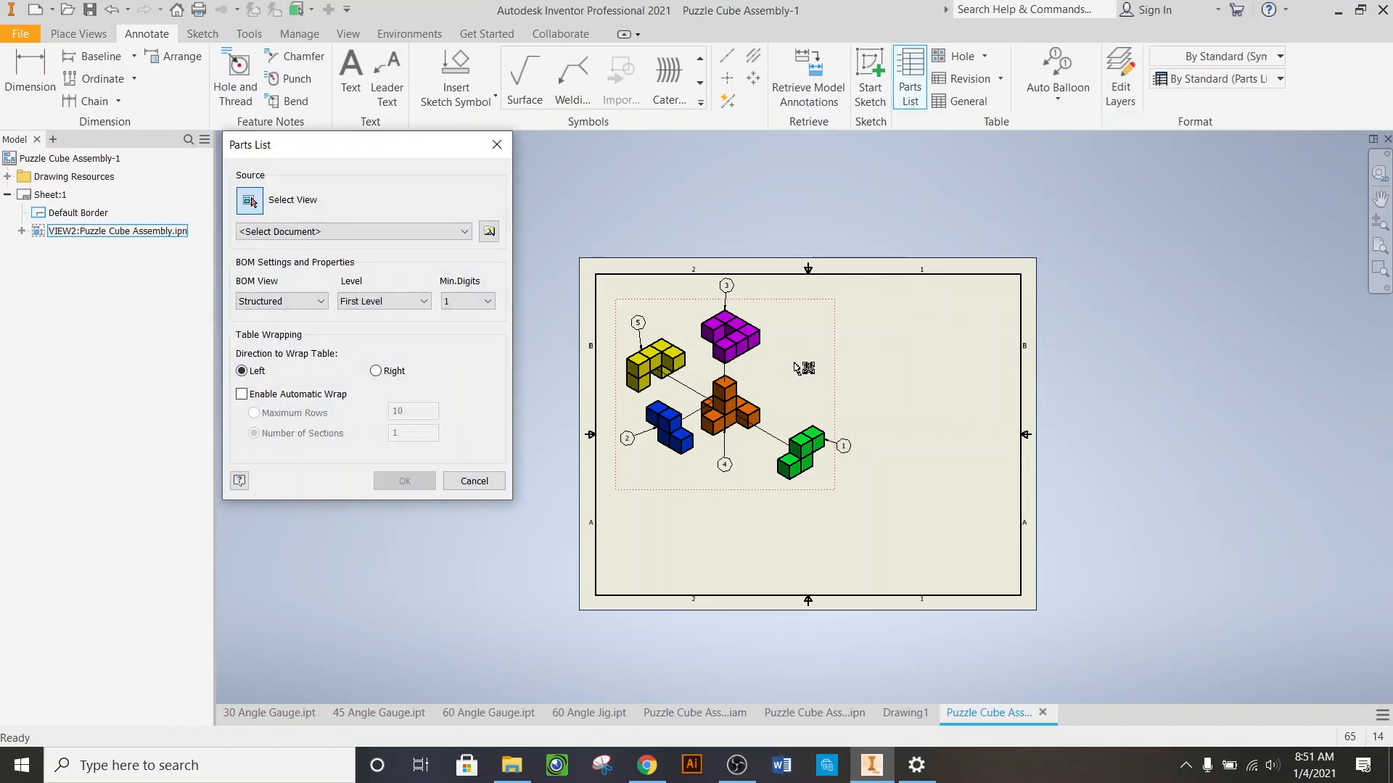
{"action": "left_click", "coordinate": [771, 374]}
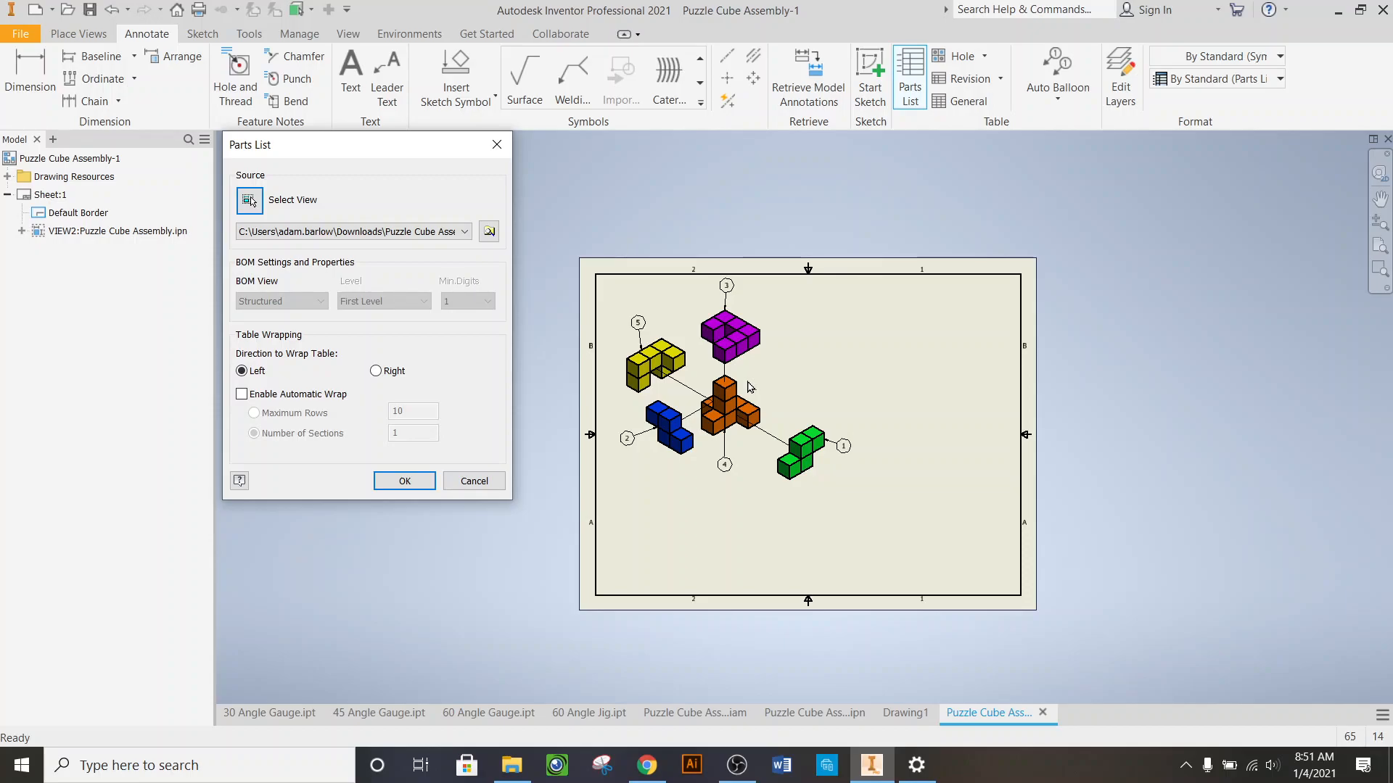
{"action": "left_click", "coordinate": [405, 481]}
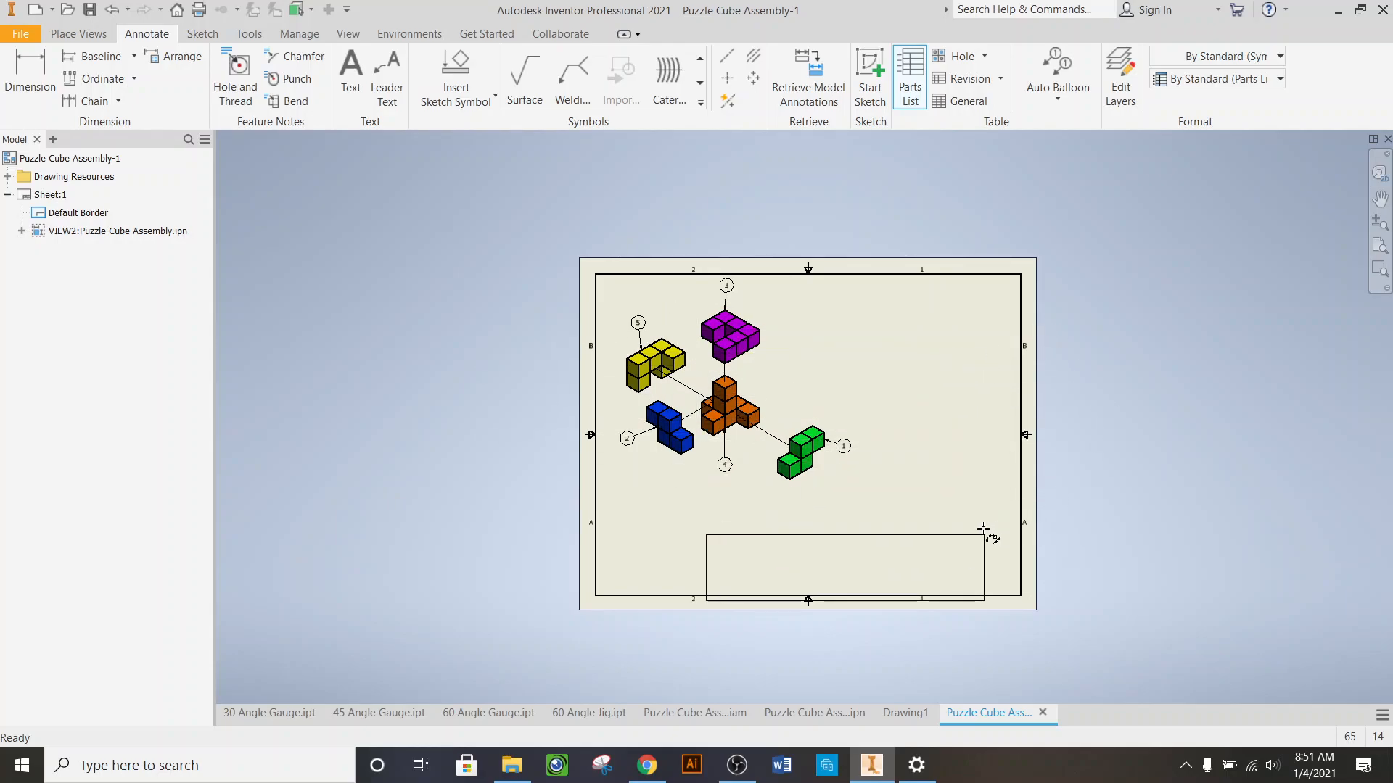
{"action": "left_click", "coordinate": [1022, 523]}
{"action": "scroll", "coordinate": [923, 578], "scroll_direction": "down", "scroll_amount": 5}
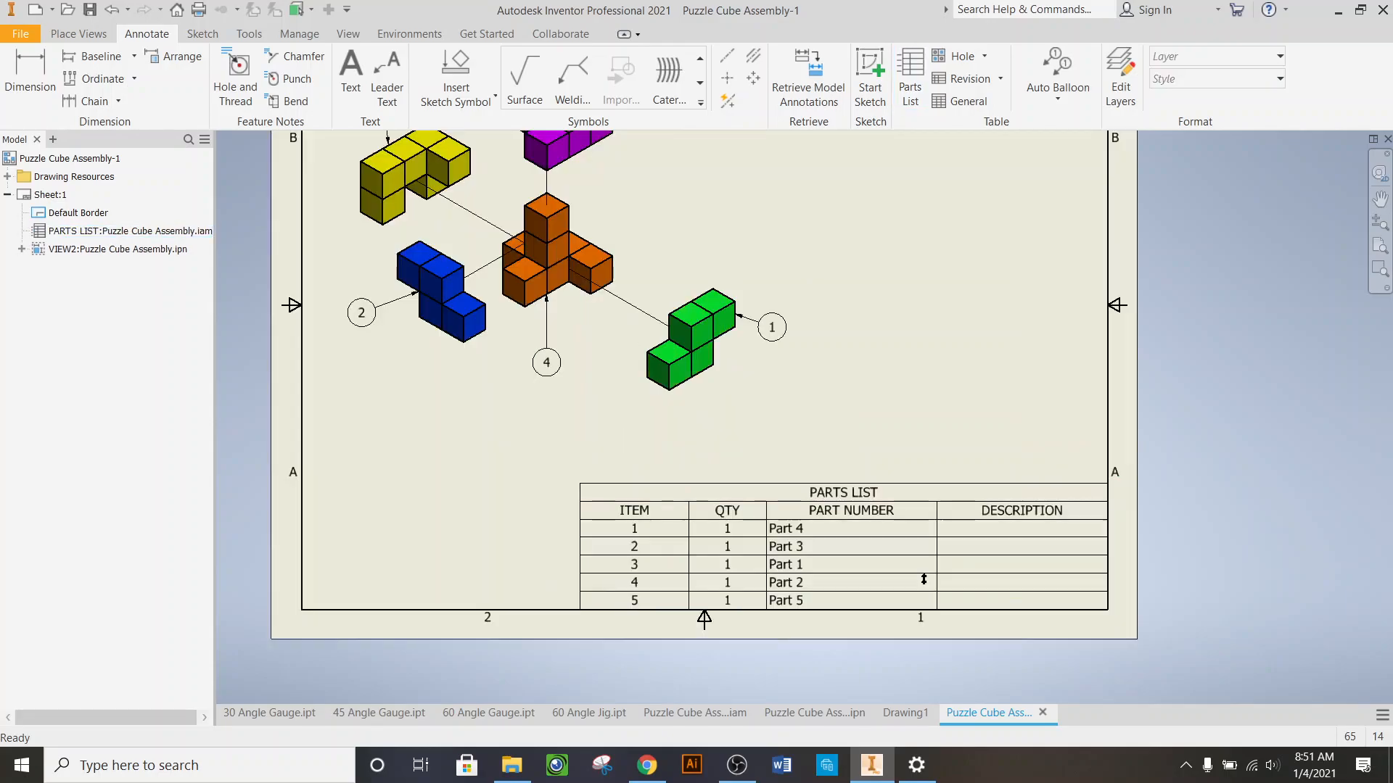
- Examine the parts list's item and part number rows against the balloons on the exploded view
{"action": "scroll", "coordinate": [924, 579], "scroll_direction": "up", "scroll_amount": 3}
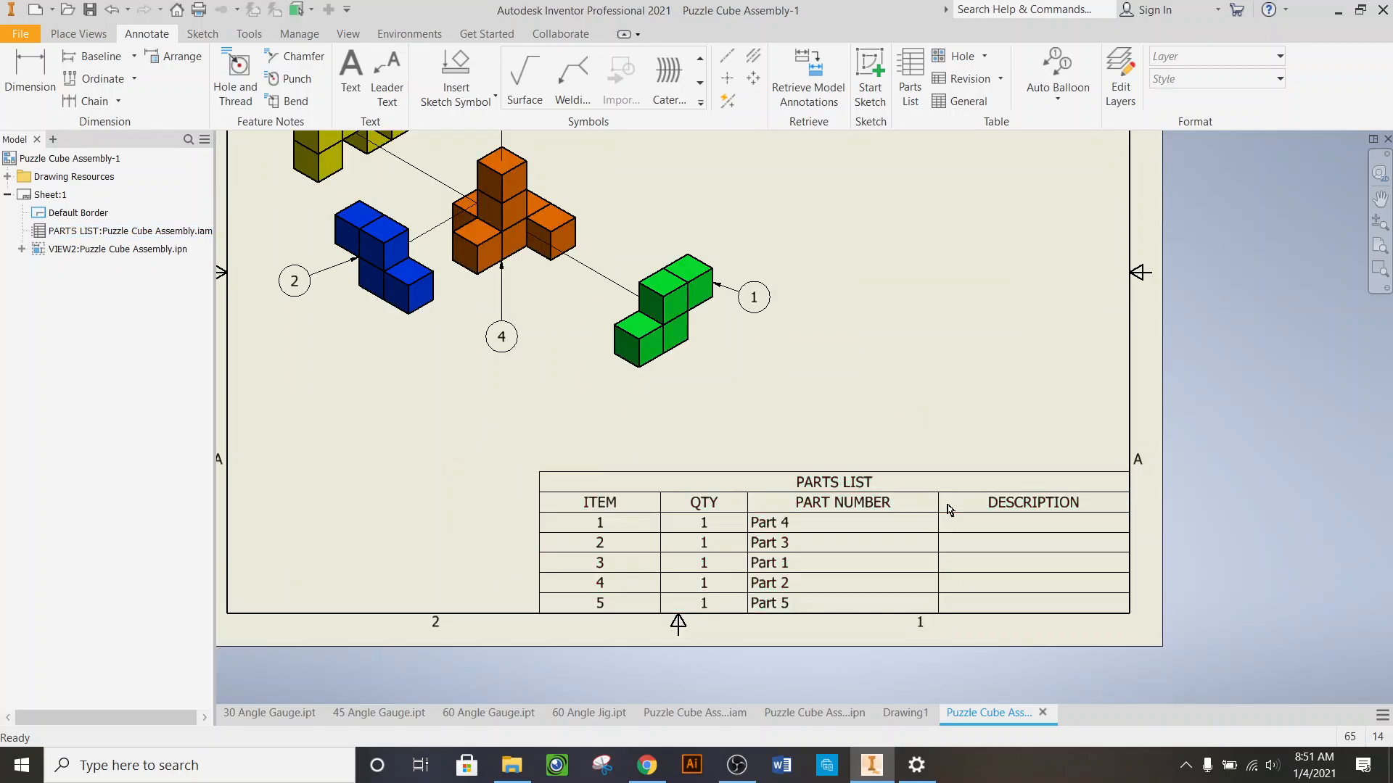
{"action": "scroll", "coordinate": [1067, 529], "scroll_direction": "up", "scroll_amount": 3}
{"action": "scroll", "coordinate": [907, 541], "scroll_direction": "down", "scroll_amount": 3}
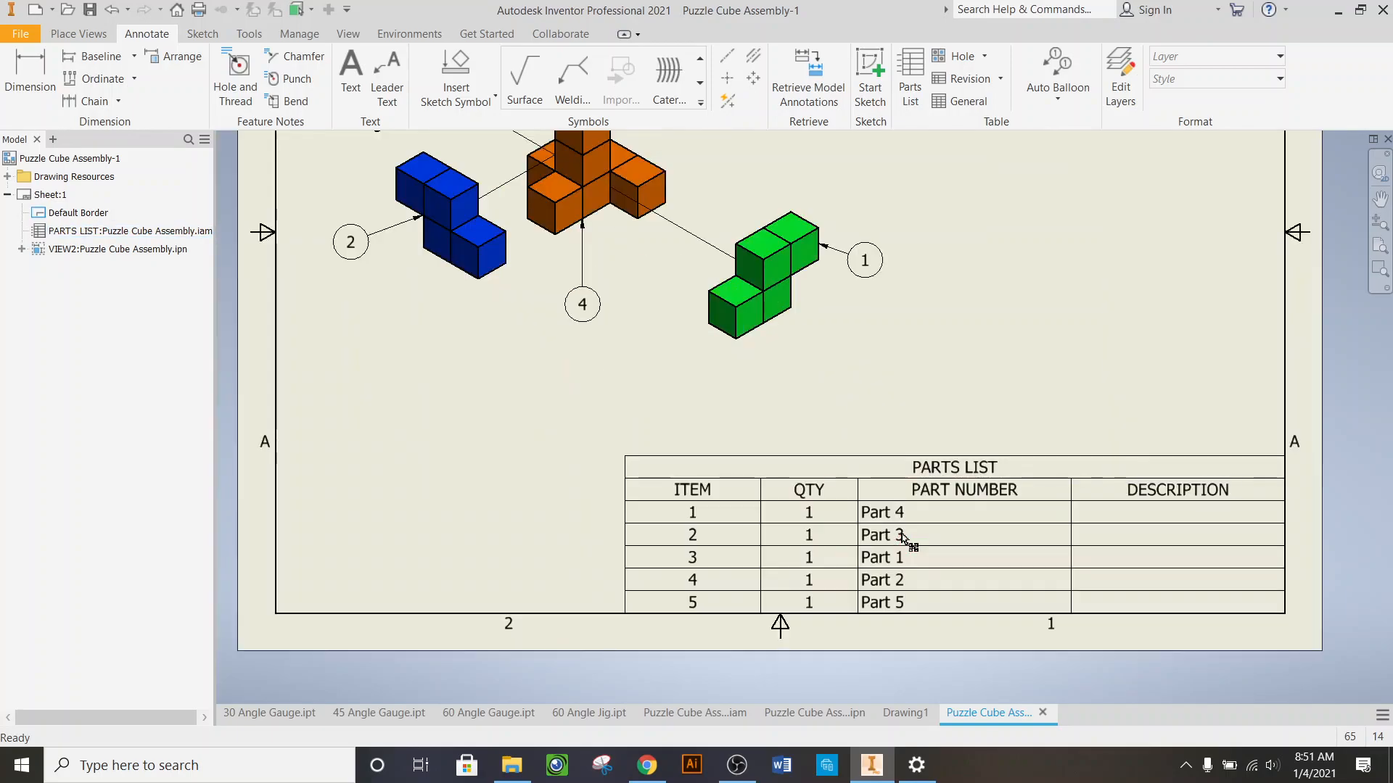
{"action": "scroll", "coordinate": [943, 602], "scroll_direction": "up", "scroll_amount": 2}
{"action": "left_click", "coordinate": [880, 548]}
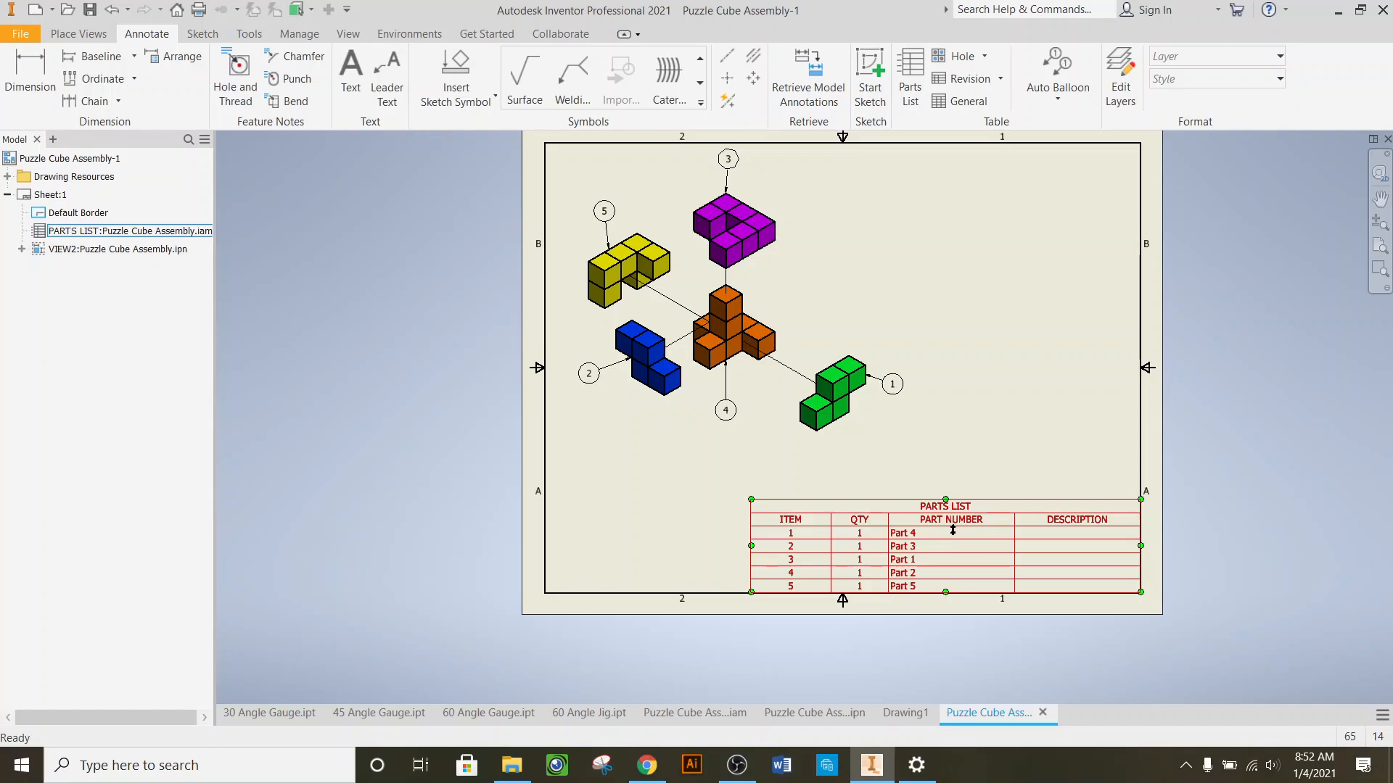
{"action": "right_click", "coordinate": [1000, 413]}
{"action": "left_click", "coordinate": [1001, 440]}
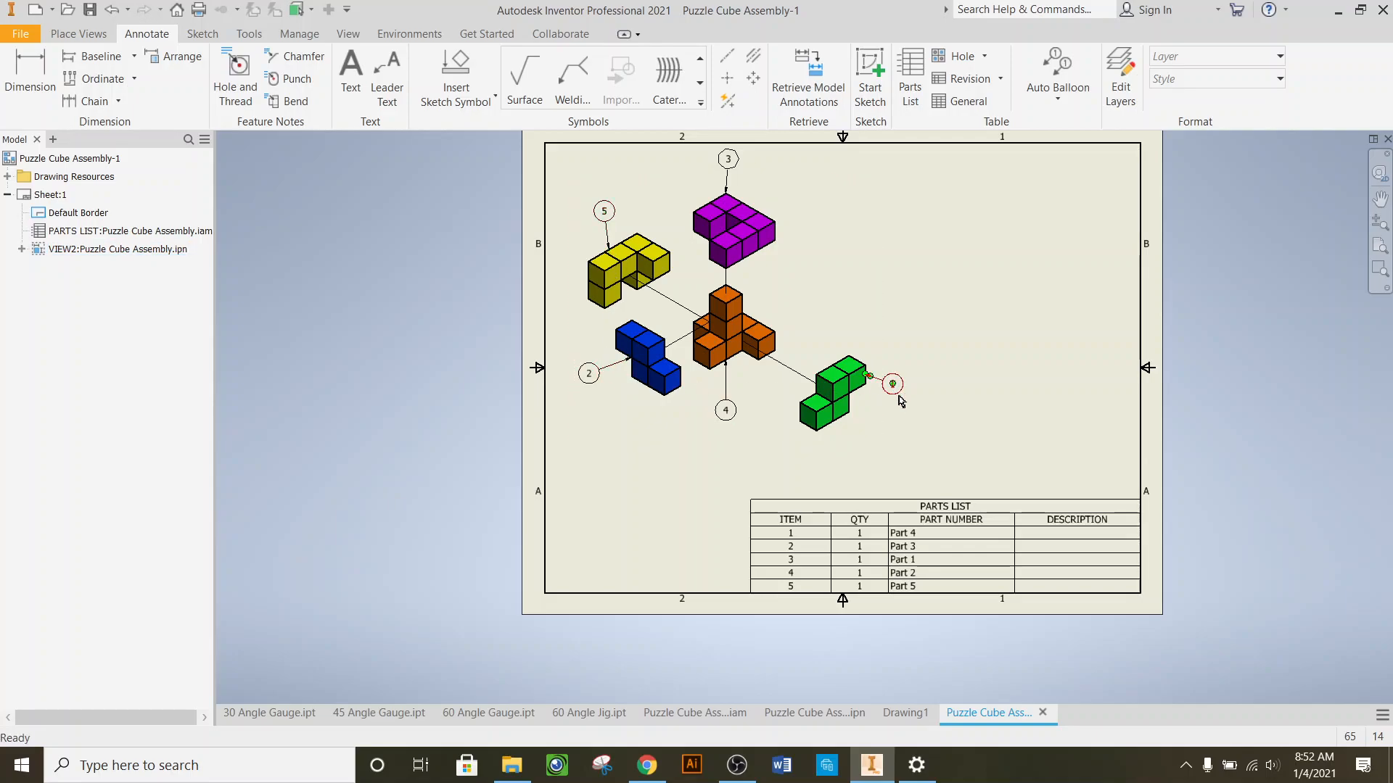
{"action": "left_click", "coordinate": [912, 541]}
{"action": "right_click", "coordinate": [965, 544]}
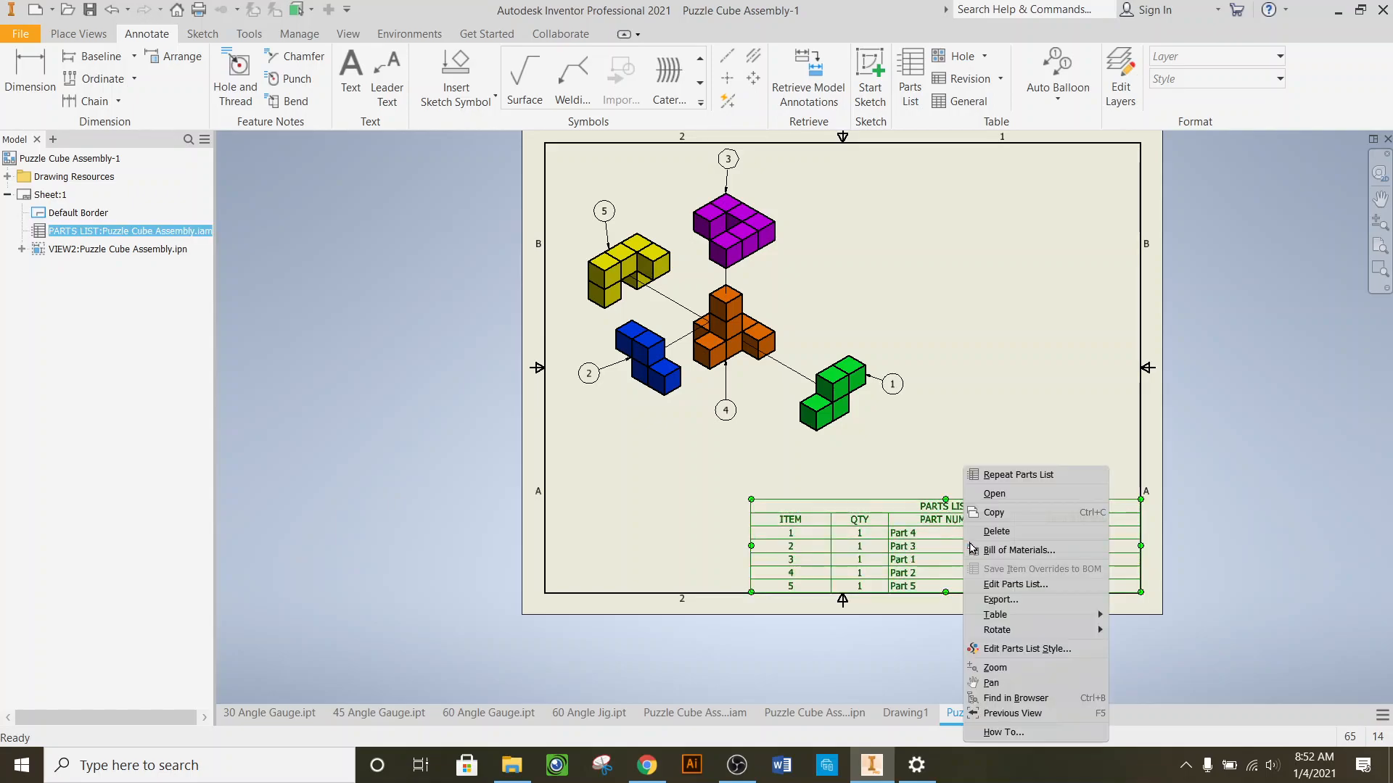
{"action": "left_click", "coordinate": [933, 417]}
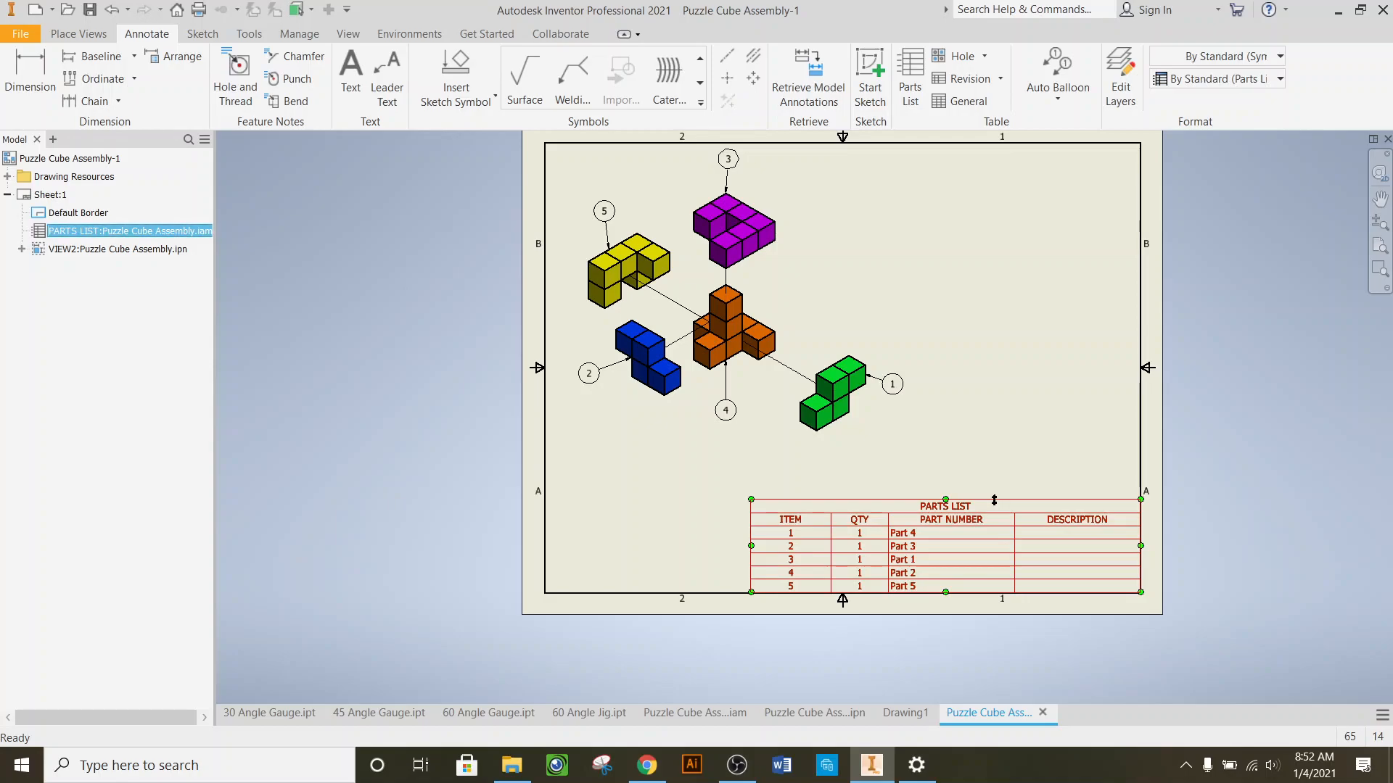
- Open the parts list for editing and set item 1's part number to Mr. Green
{"action": "right_click", "coordinate": [993, 470]}
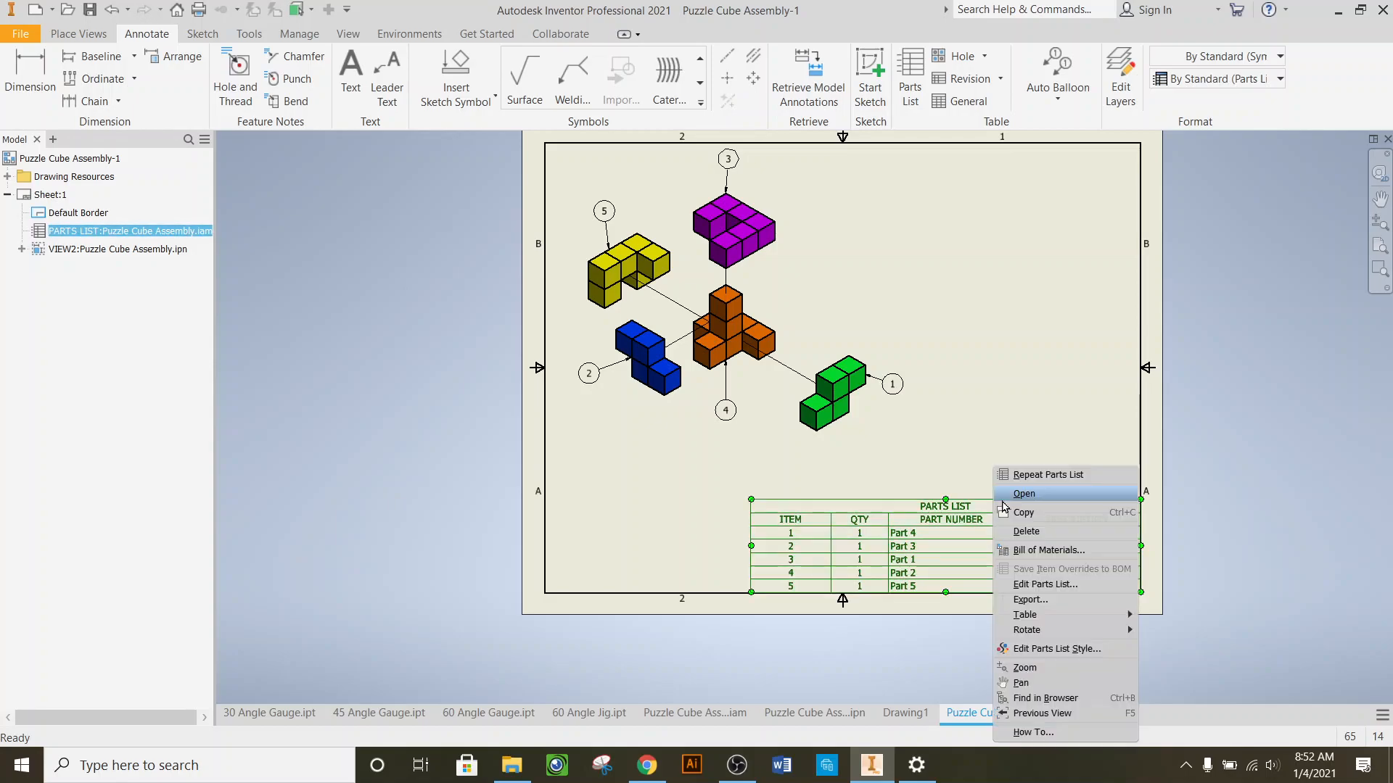
{"action": "left_click", "coordinate": [1074, 584]}
{"action": "left_click_drag", "start_coordinate": [534, 143], "coordinate": [924, 208]}
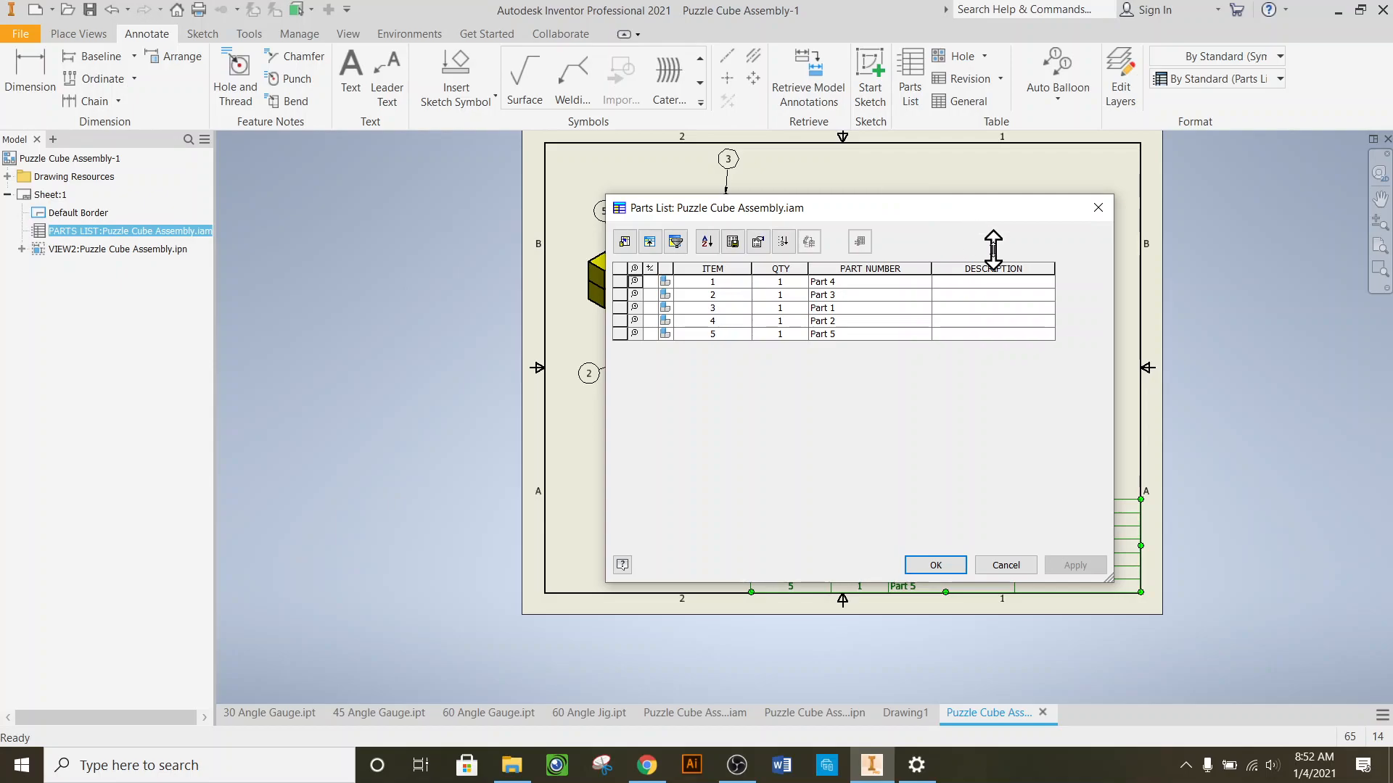
{"action": "mouse_move", "coordinate": [934, 219]}
{"action": "left_mouse_down"}
{"action": "mouse_move", "coordinate": [1212, 286]}
{"action": "mouse_move", "coordinate": [1305, 196]}
{"action": "mouse_move", "coordinate": [1233, 164]}
{"action": "left_mouse_up"}
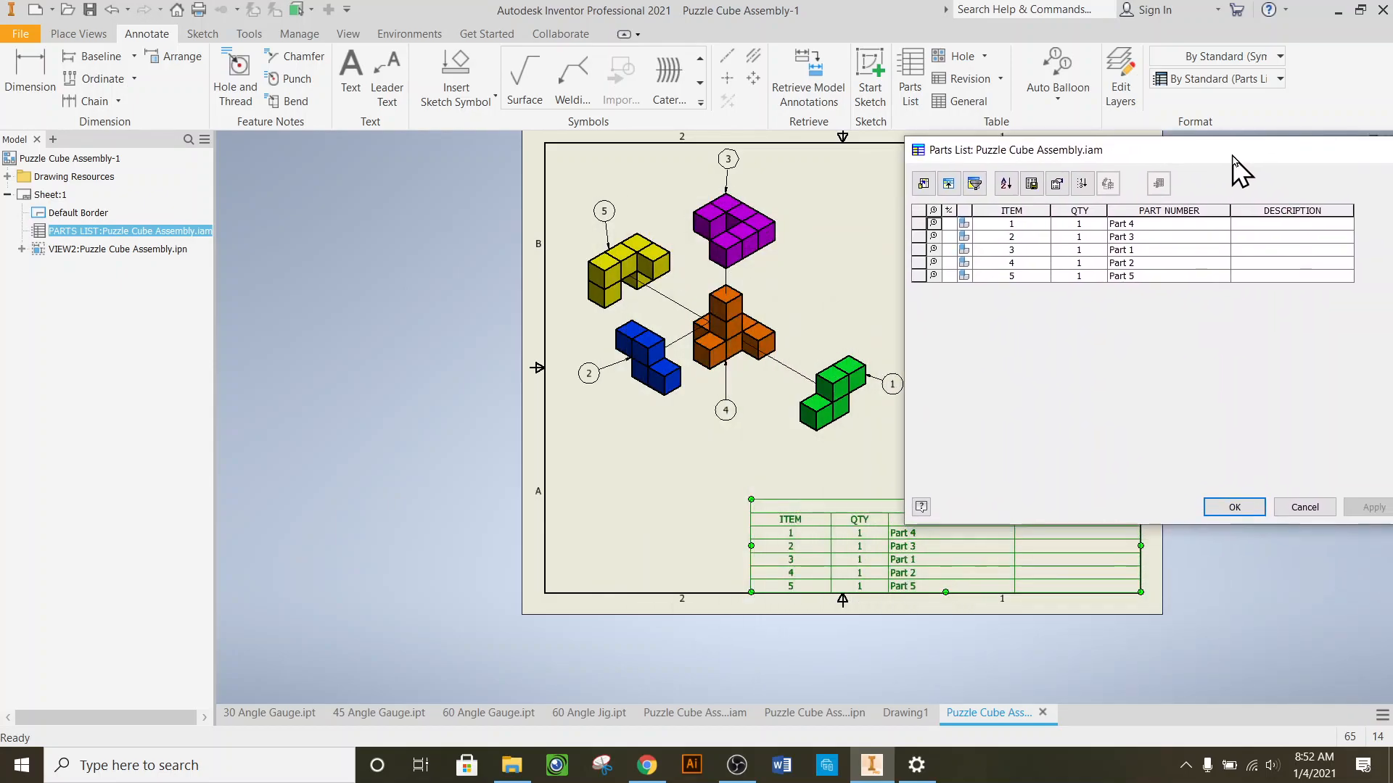
{"action": "left_click", "coordinate": [1148, 226]}
{"action": "left_click", "coordinate": [1147, 229]}
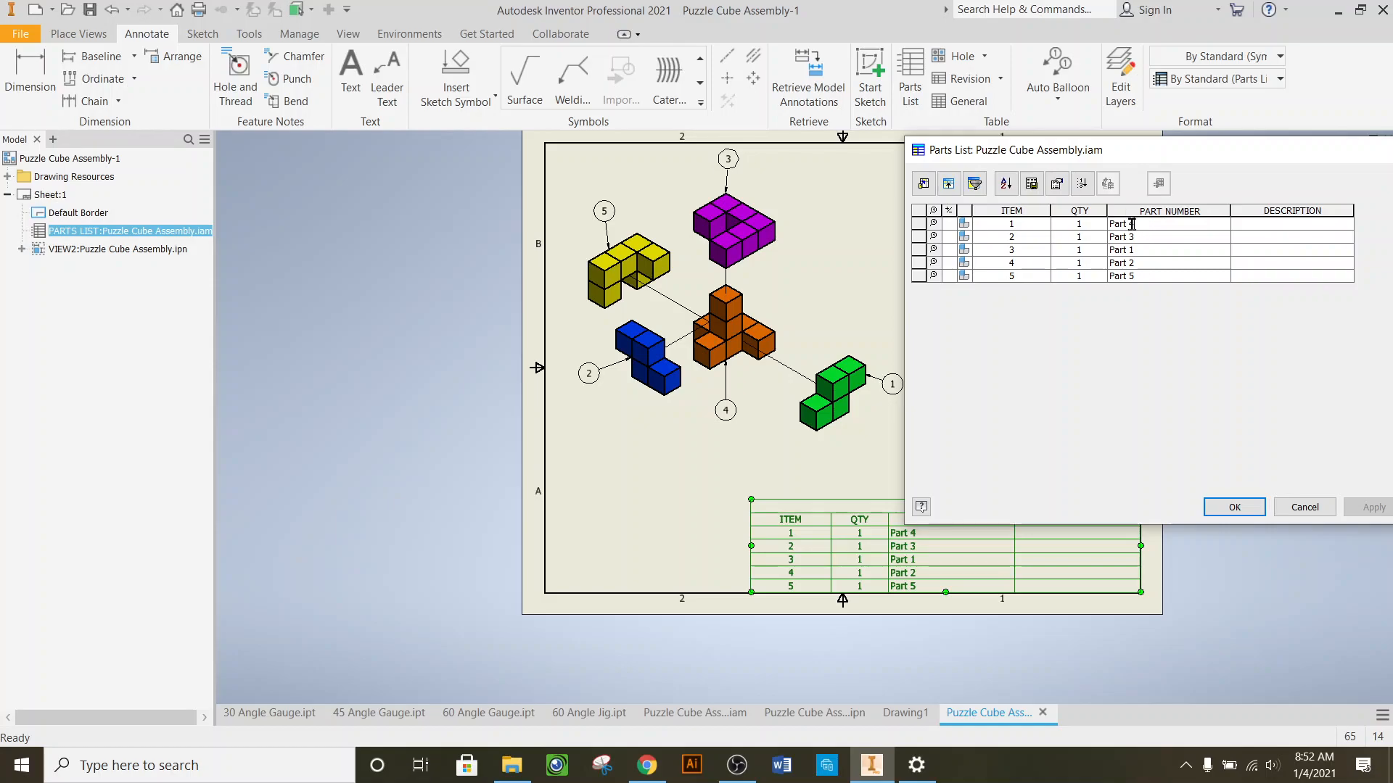
{"action": "left_click_drag", "start_coordinate": [1137, 224], "coordinate": [1093, 229]}
{"action": "type", "text": "Mr. Green"}
{"action": "left_click", "coordinate": [1270, 227]}
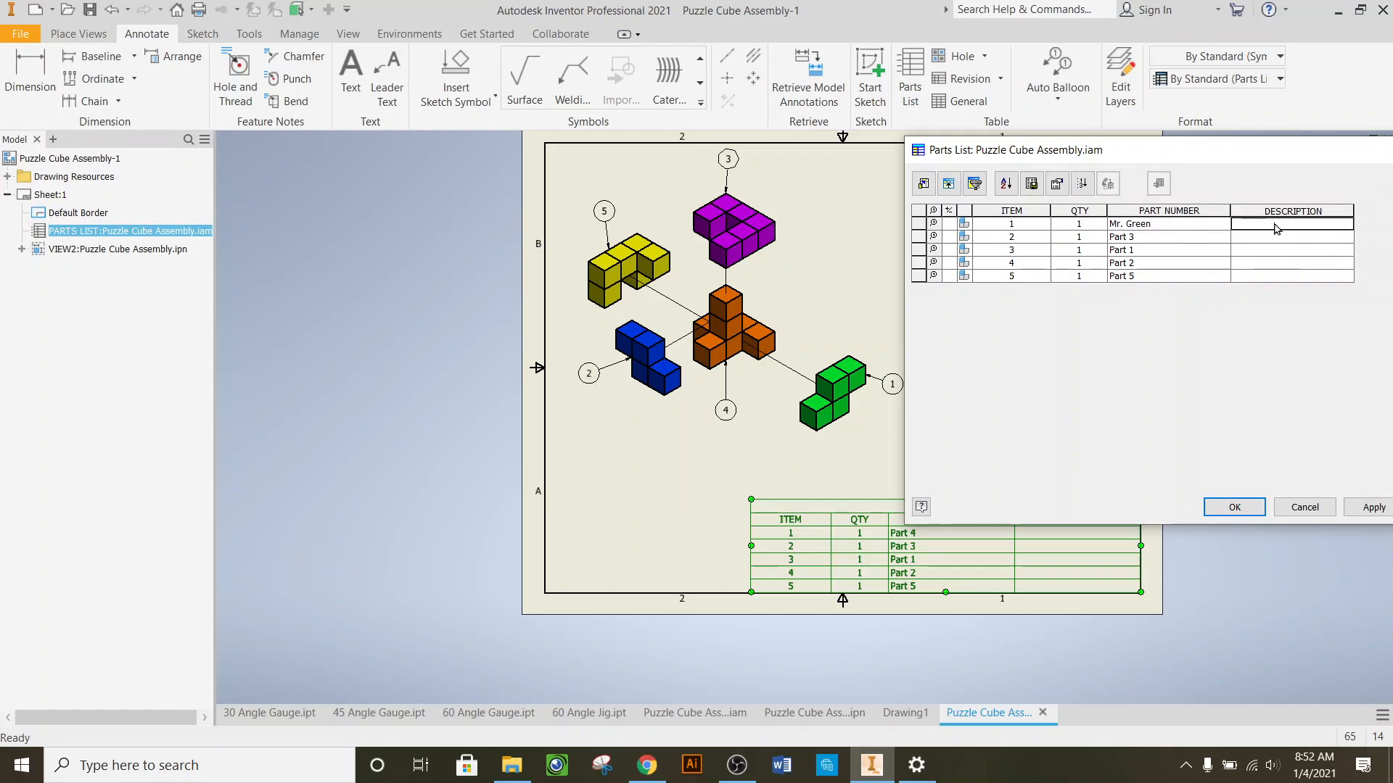
- Set item 2's part number to Smurf and item 3's to Thanos McThanosface
{"action": "left_click", "coordinate": [1163, 242]}
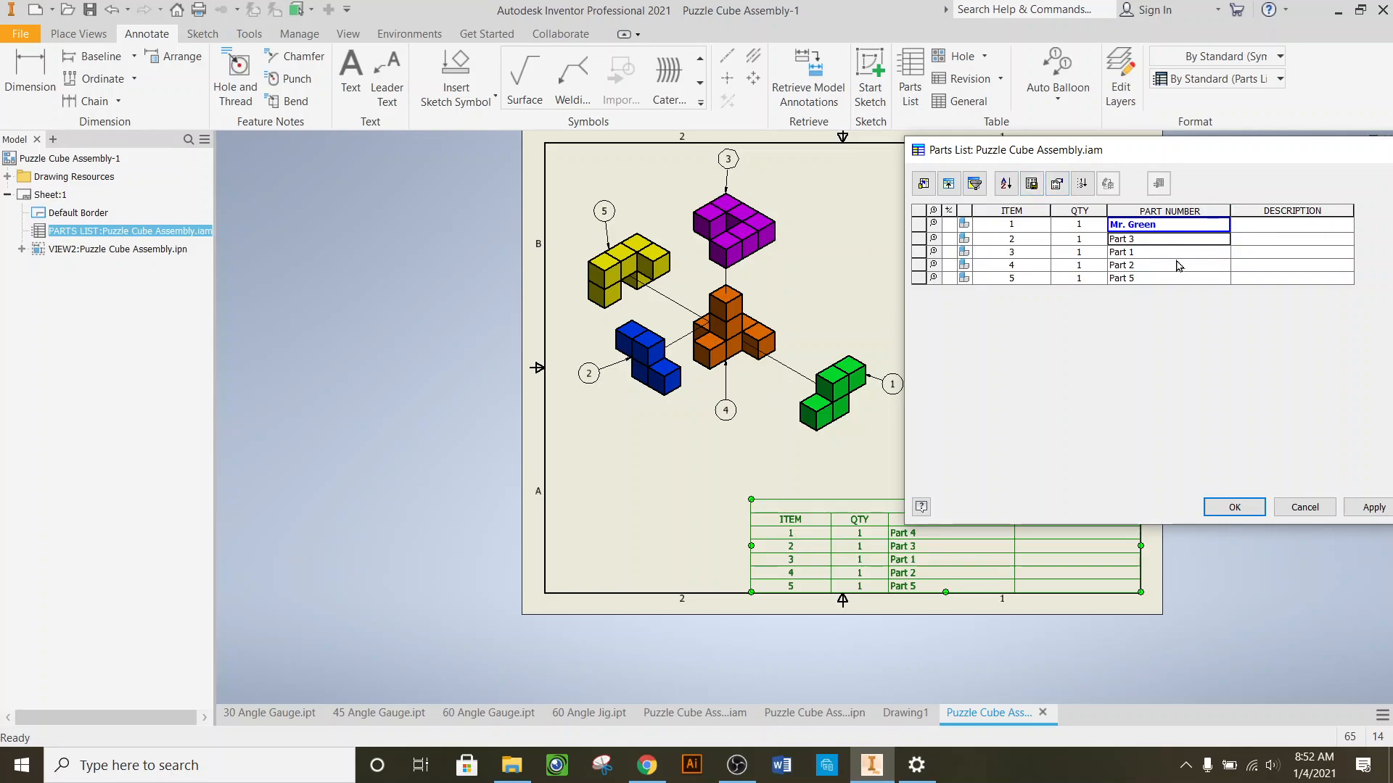
{"action": "left_click", "coordinate": [1140, 238]}
{"action": "left_click_drag", "start_coordinate": [1140, 238], "coordinate": [1092, 245]}
{"action": "type", "text": "s"}
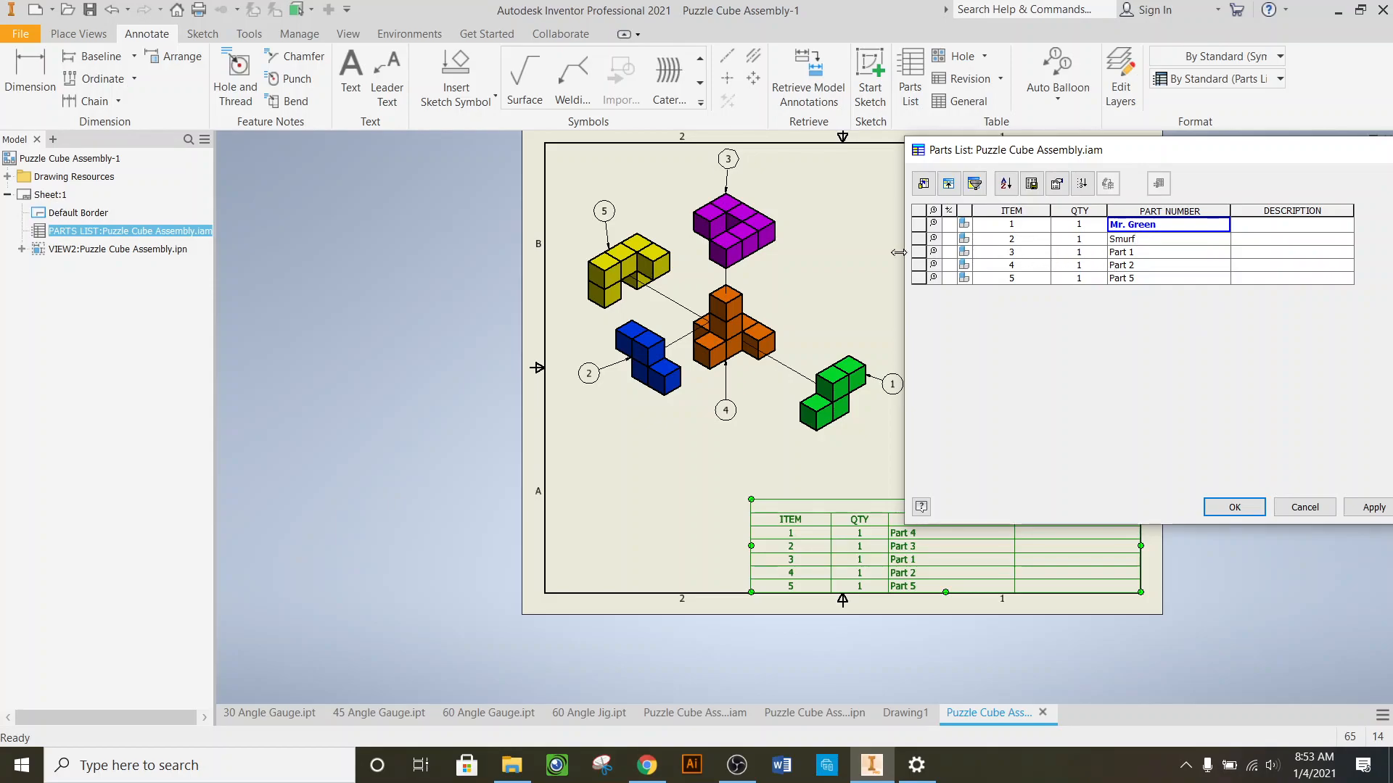
{"action": "left_click", "coordinate": [1141, 254]}
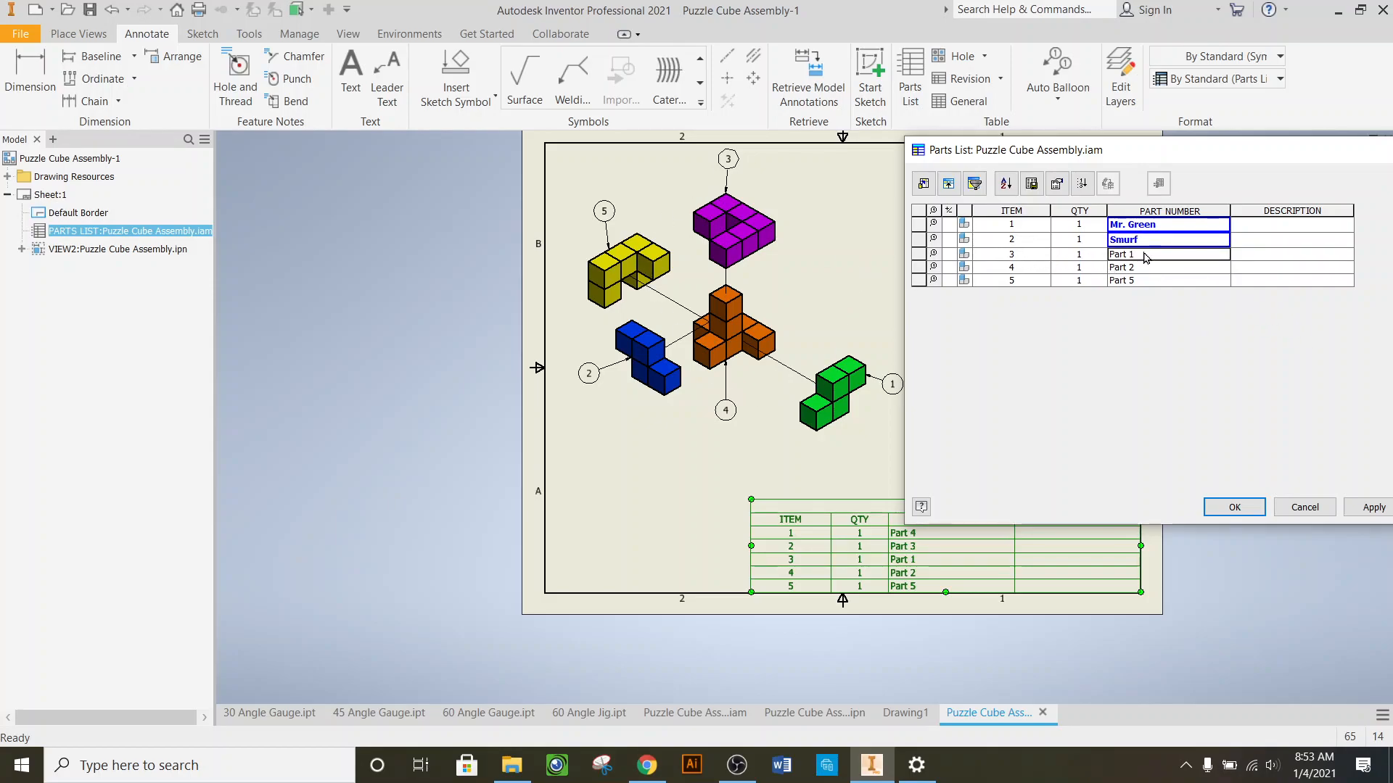
{"action": "left_click_drag", "start_coordinate": [1145, 259], "coordinate": [1101, 260]}
{"action": "type", "text": "THanos McThanosface"}
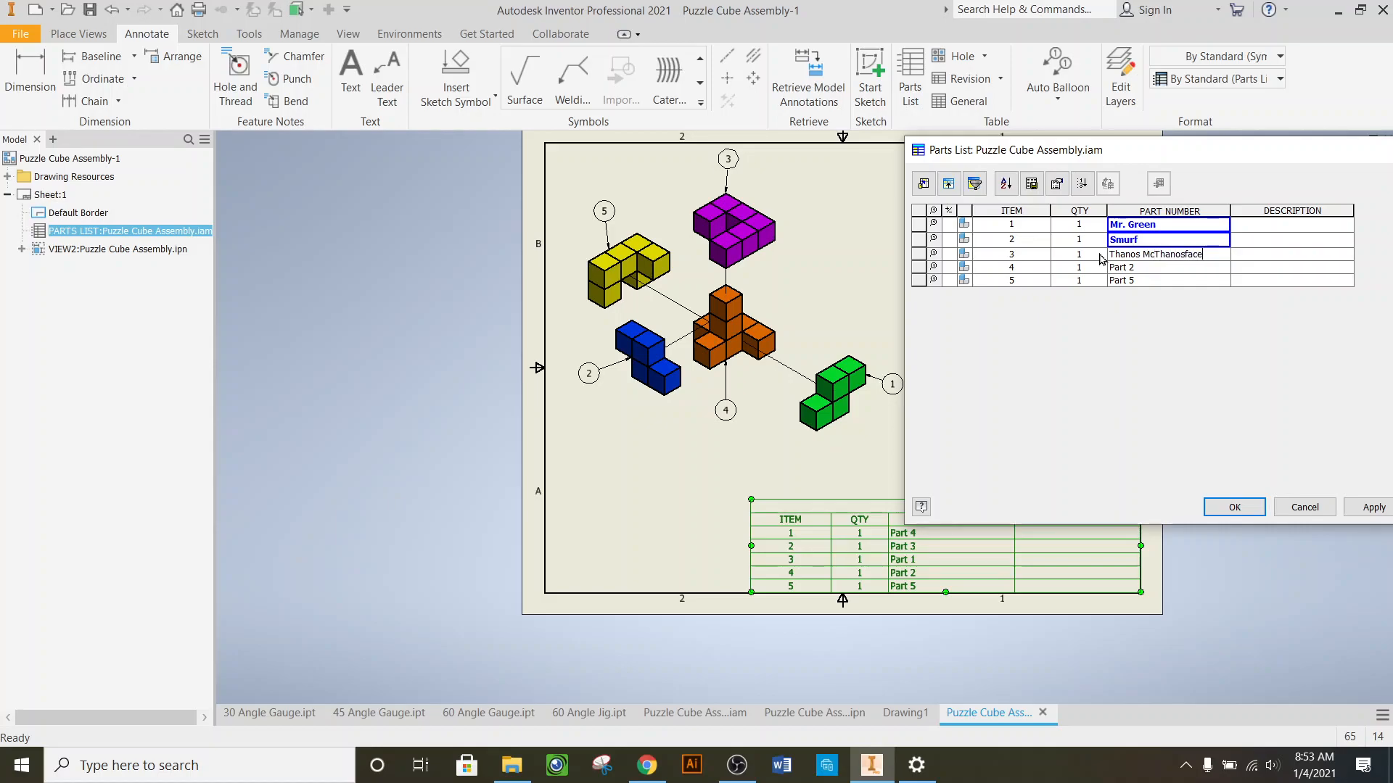
- Set item 4's part number to Vitamin C
{"action": "left_click", "coordinate": [1127, 269]}
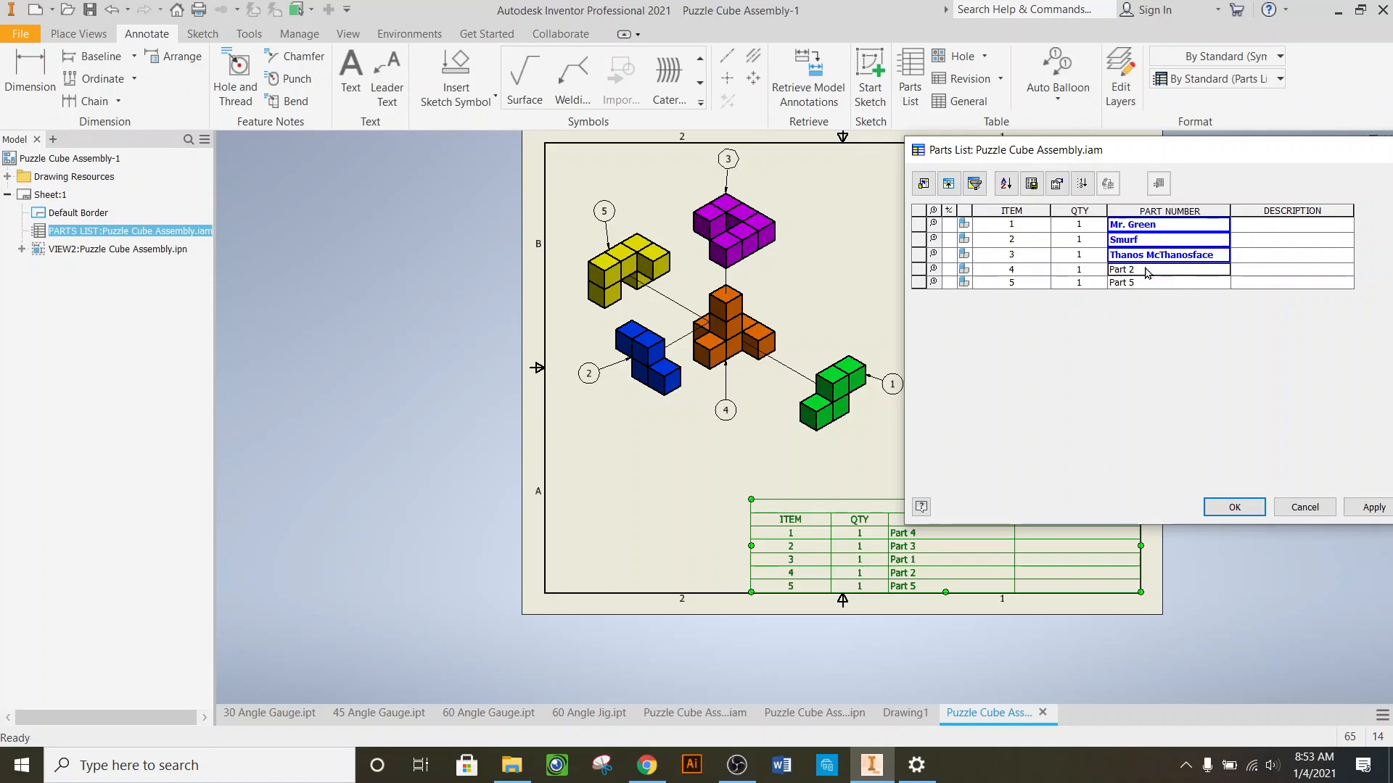
{"action": "left_click_drag", "start_coordinate": [1138, 273], "coordinate": [1090, 273]}
{"action": "type", "text": "Vitami"}
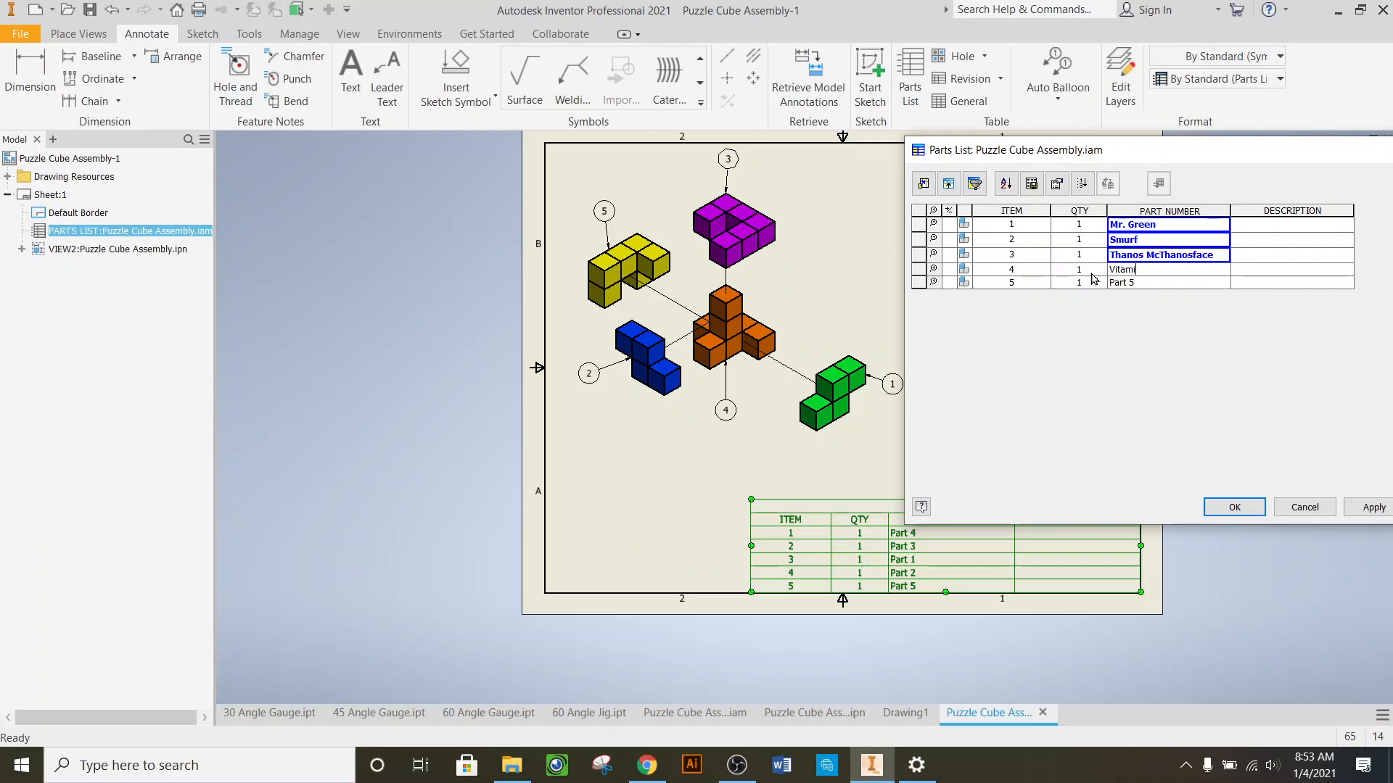
{"action": "type", "text": "n C"}
{"action": "key", "text": "Return"}
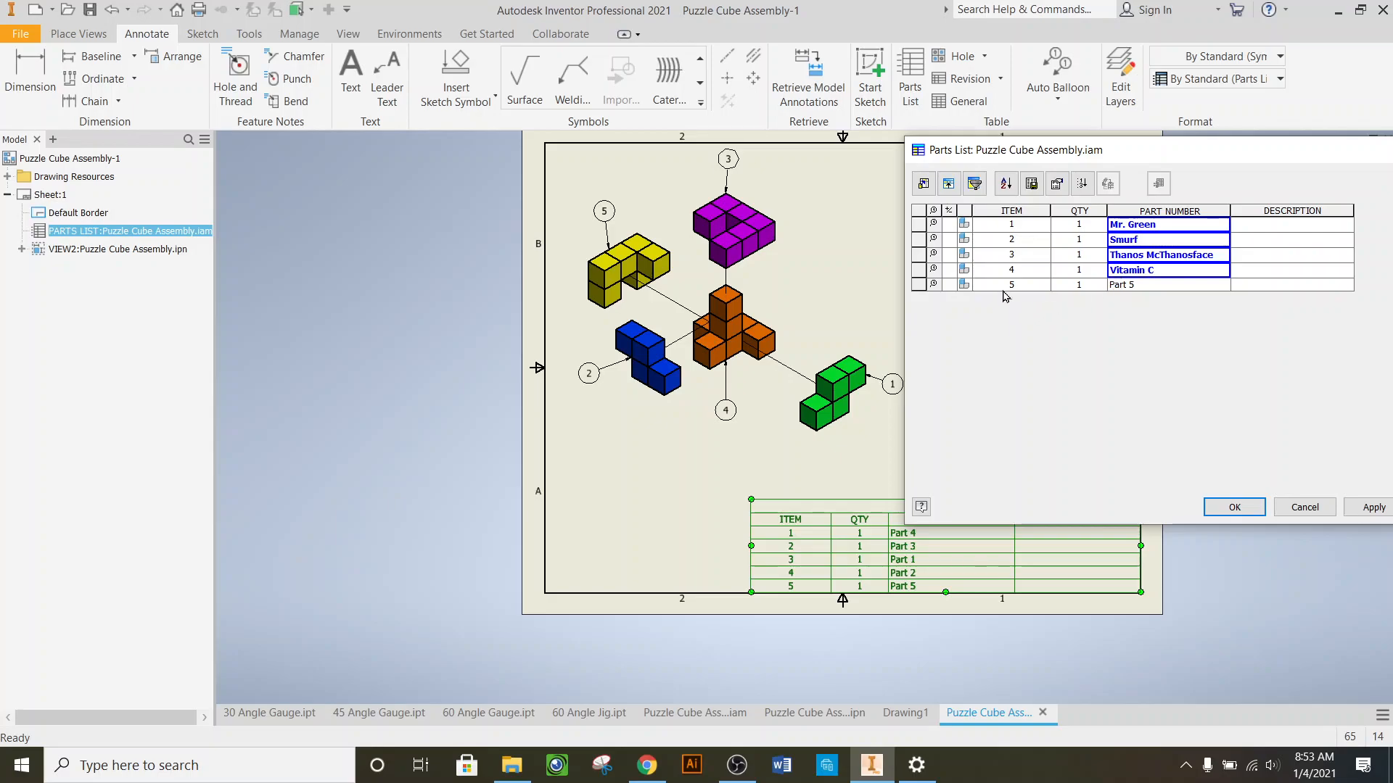
- Set item 5's part number to Yella Bella and apply the parts list edits to the sheet
{"action": "left_click_drag", "start_coordinate": [1146, 285], "coordinate": [1072, 287]}
{"action": "type", "text": "Yella Bella"}
{"action": "left_click", "coordinate": [1233, 507]}
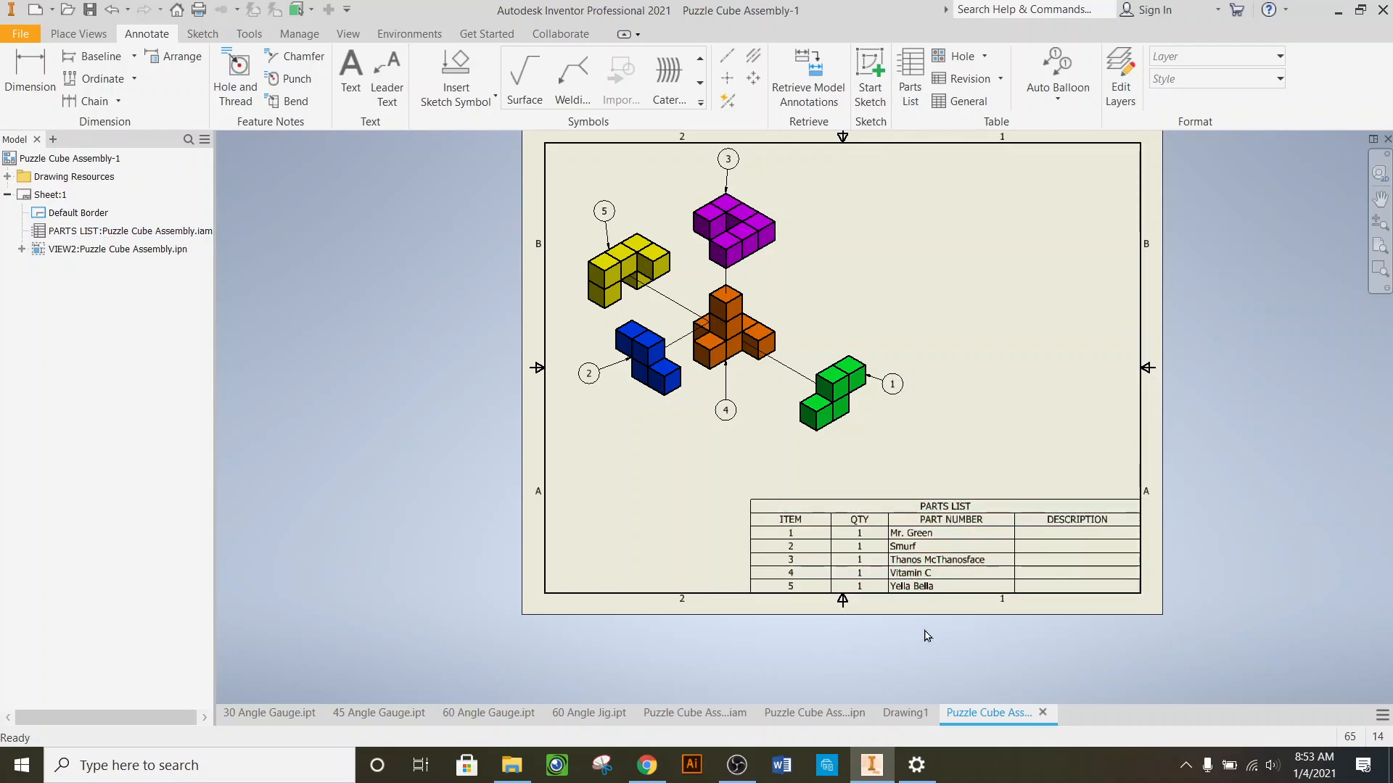
- Reopen the parts list for editing and set item 1's description to "Likes lime jello"
{"action": "left_click", "coordinate": [1008, 566]}
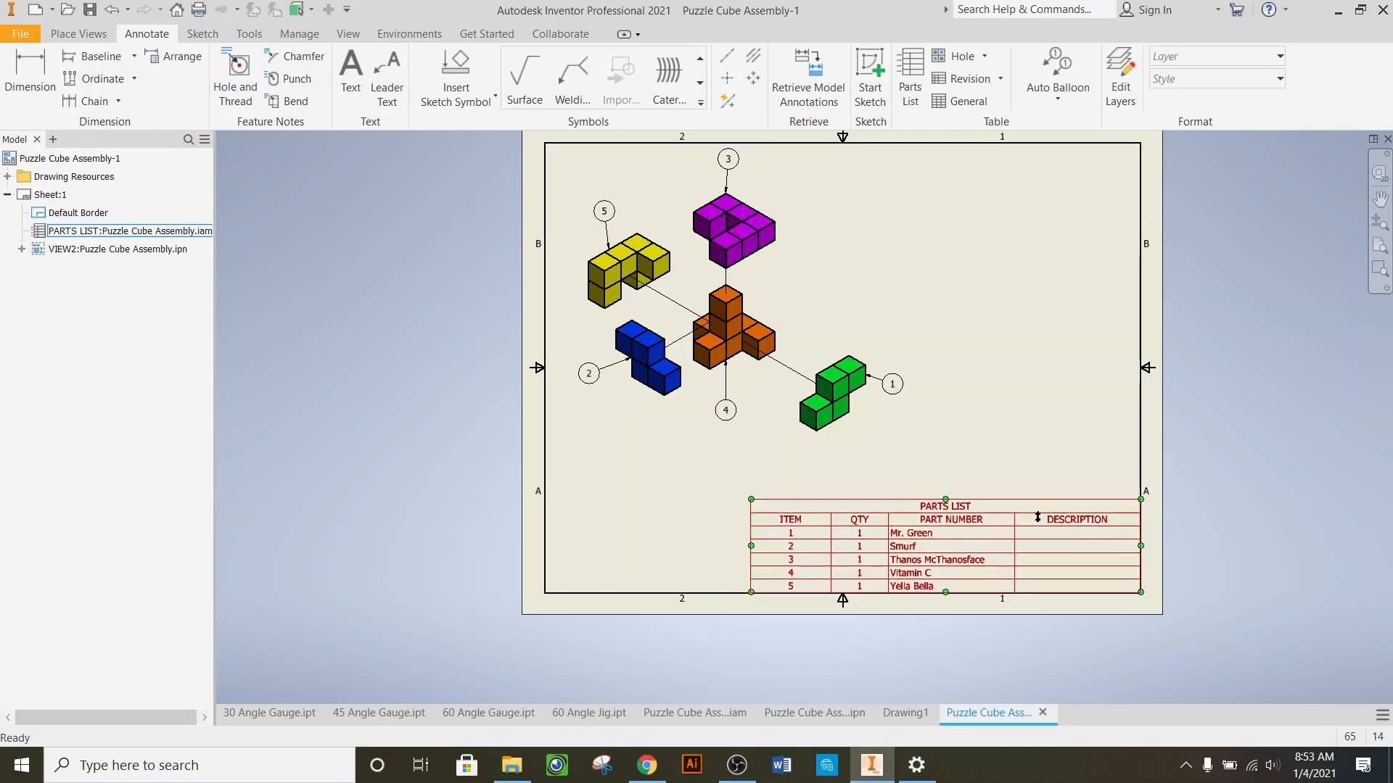
{"action": "right_click", "coordinate": [1016, 524]}
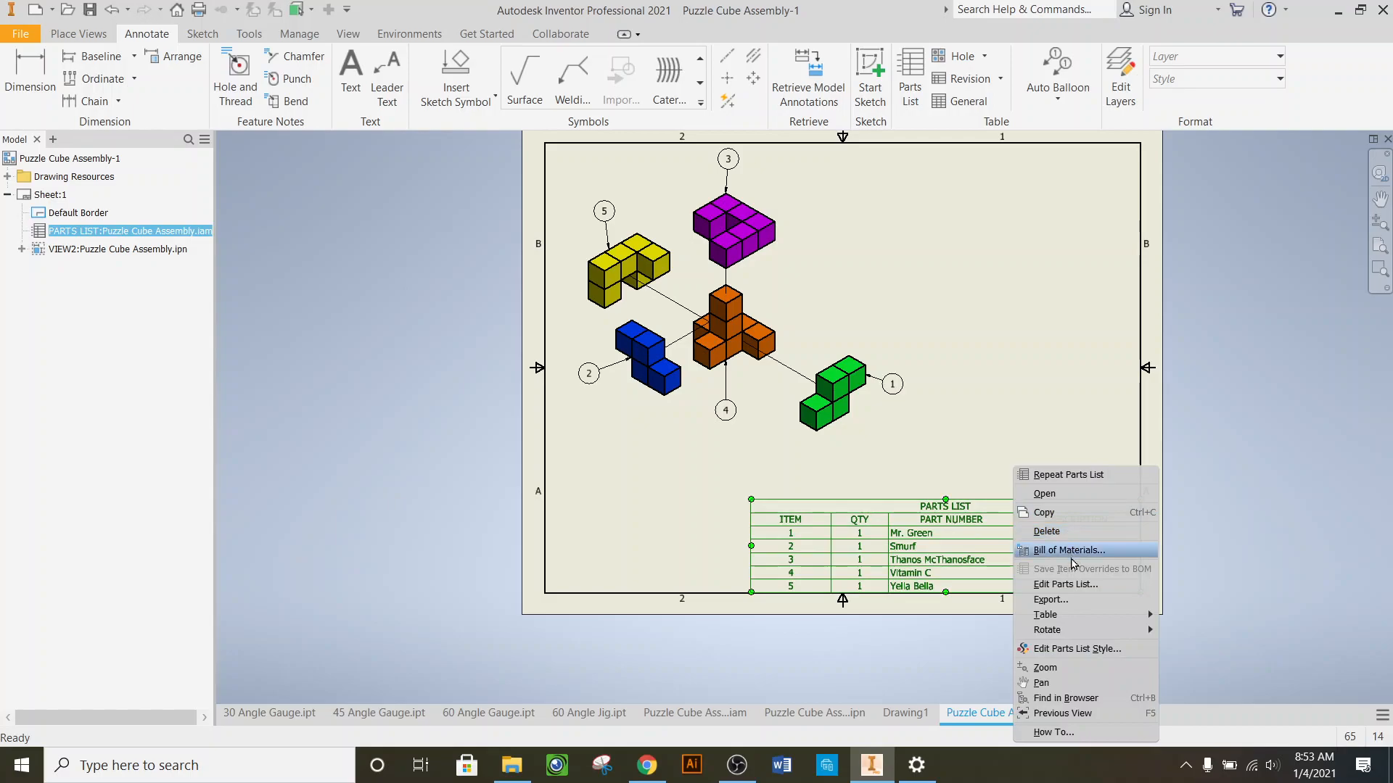
{"action": "left_click", "coordinate": [1086, 584]}
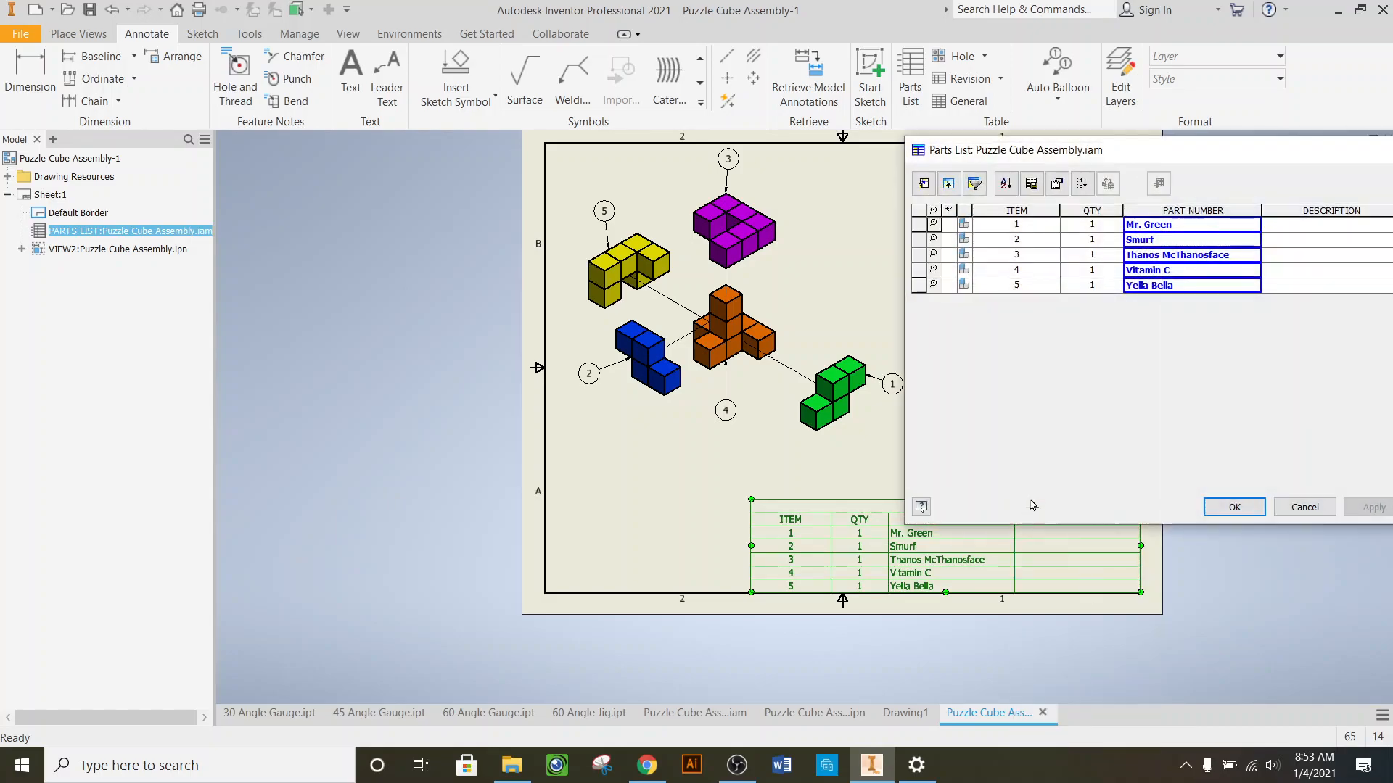
{"action": "left_click_drag", "start_coordinate": [1177, 158], "coordinate": [1127, 160]}
{"action": "left_click", "coordinate": [1162, 232]}
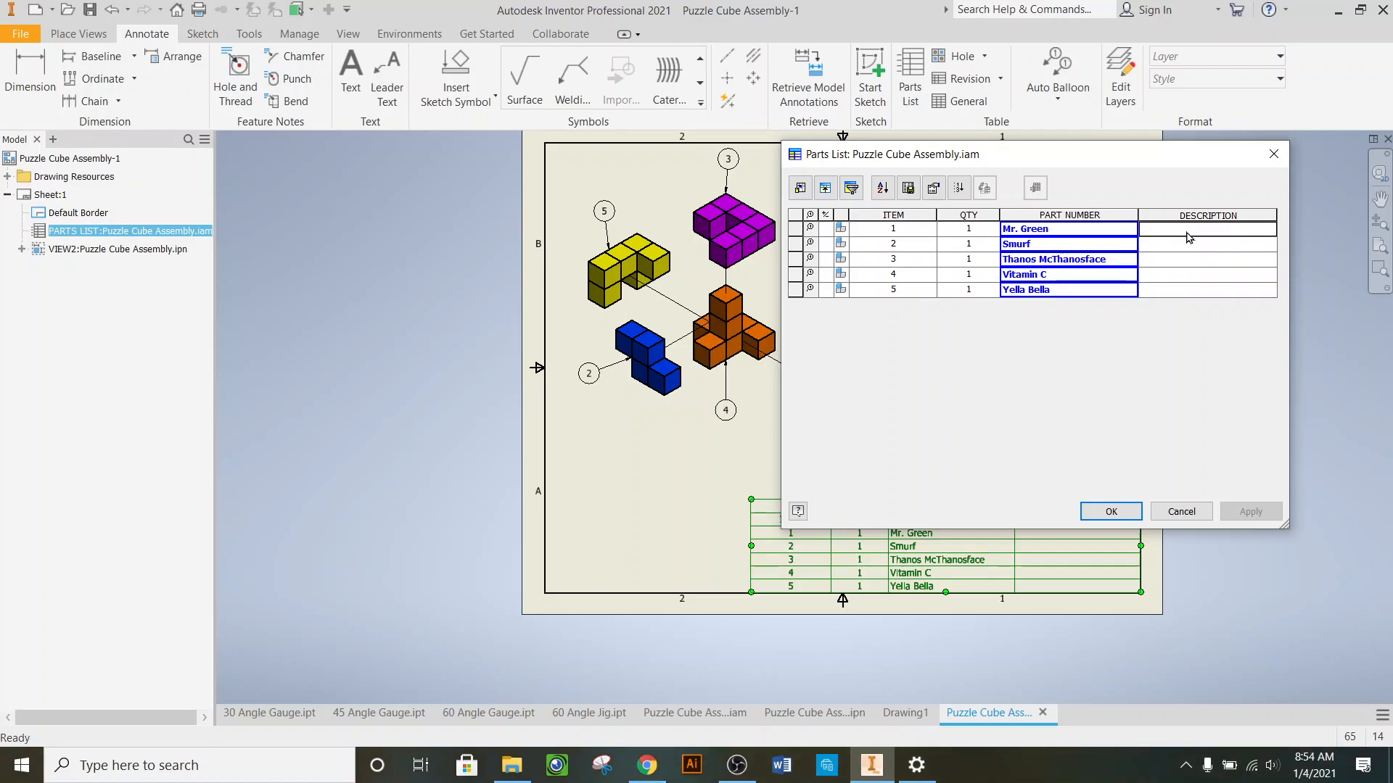
{"action": "right_click", "coordinate": [1147, 231]}
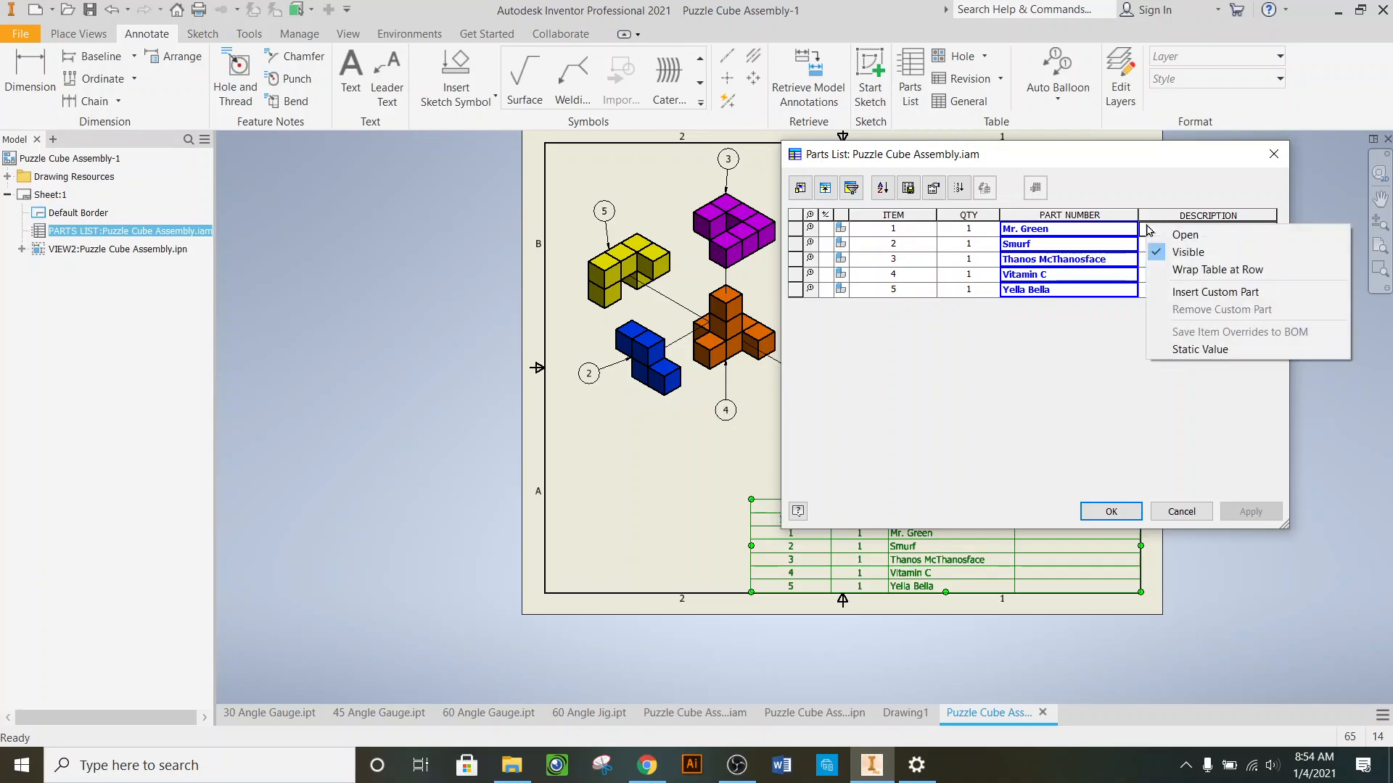
{"action": "left_click", "coordinate": [1144, 353]}
{"action": "type", "text": "fd"}
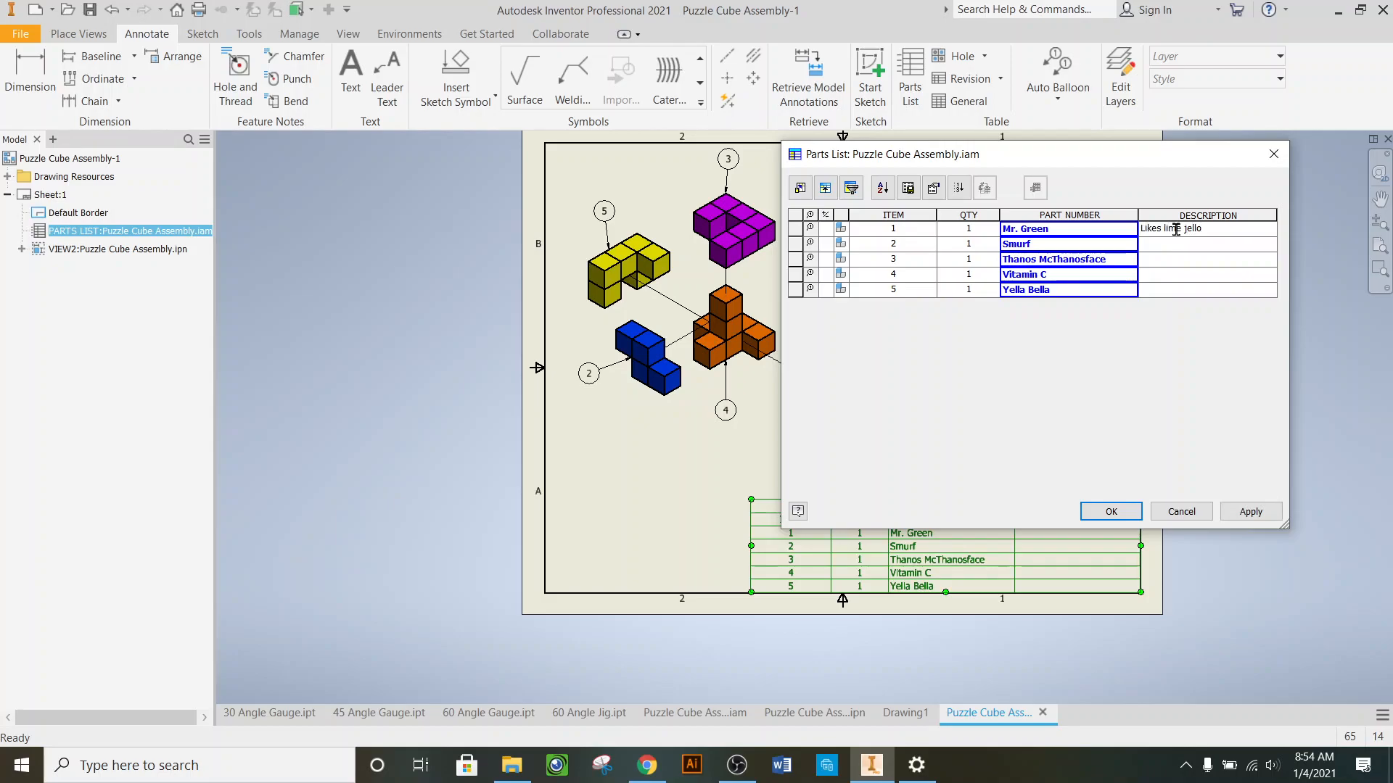
- Set item 2's description to "Doesn't like lime jello" and item 3's to "Doesn't like anyone", applying the edits to the sheet
{"action": "left_click", "coordinate": [1173, 247]}
{"action": "type", "text": "Doesn't like lime jello"}
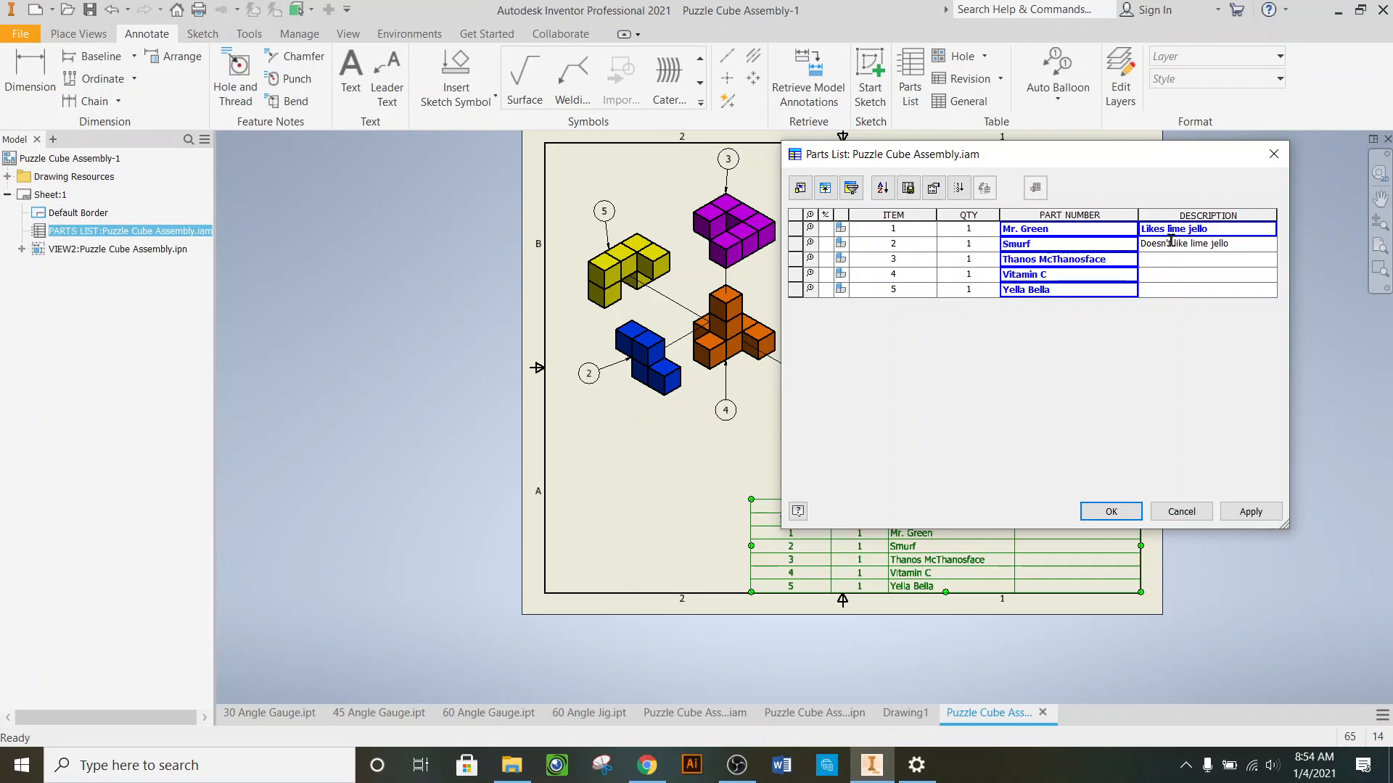
{"action": "left_click", "coordinate": [1168, 262]}
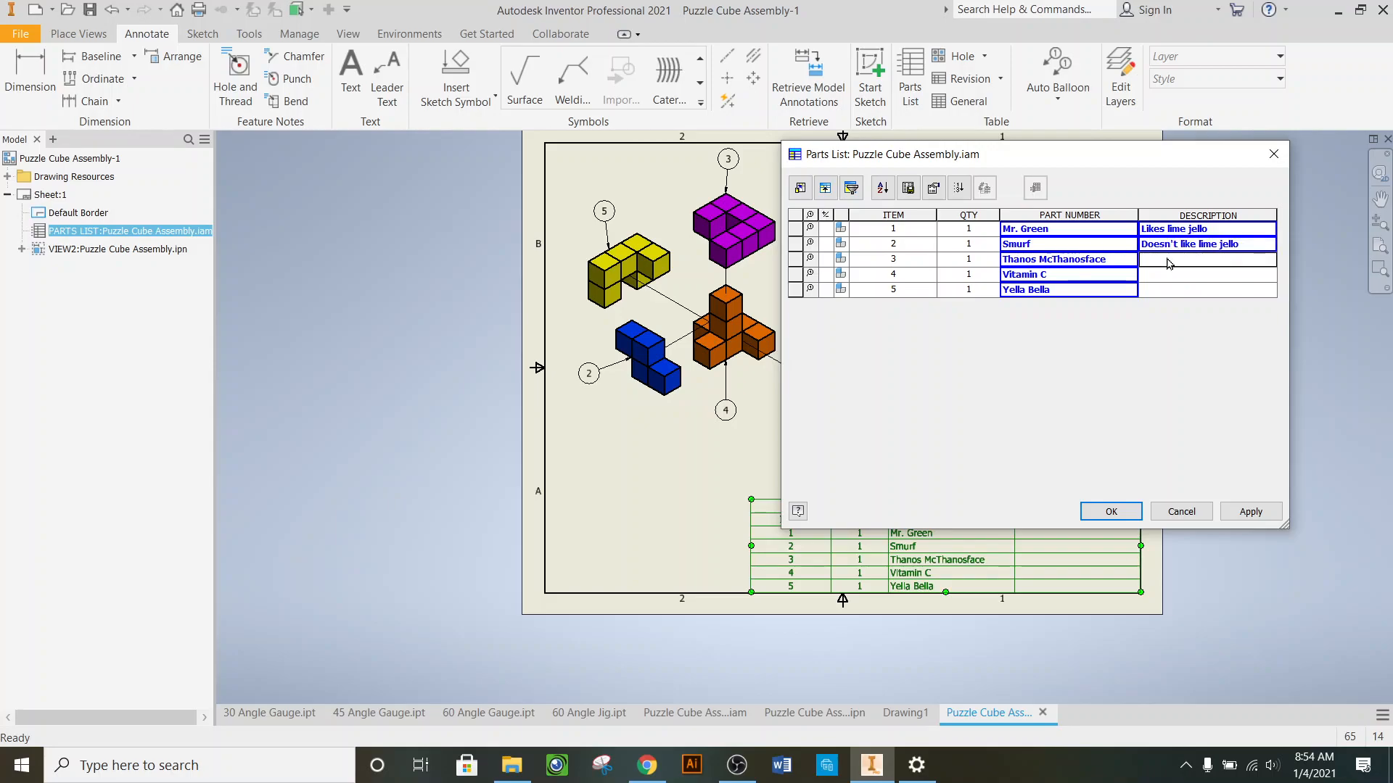
{"action": "type", "text": "Doesn't like anyone"}
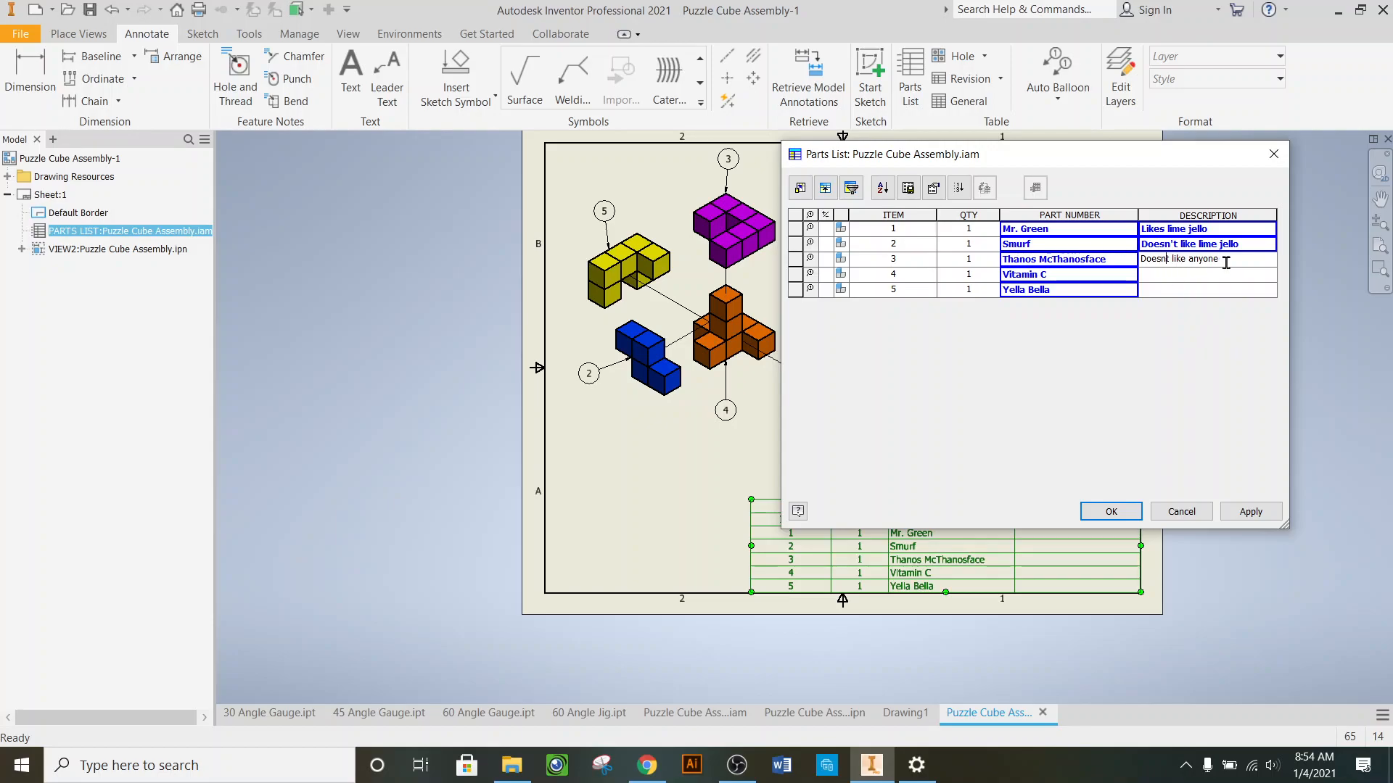
{"action": "left_click", "coordinate": [1111, 511]}
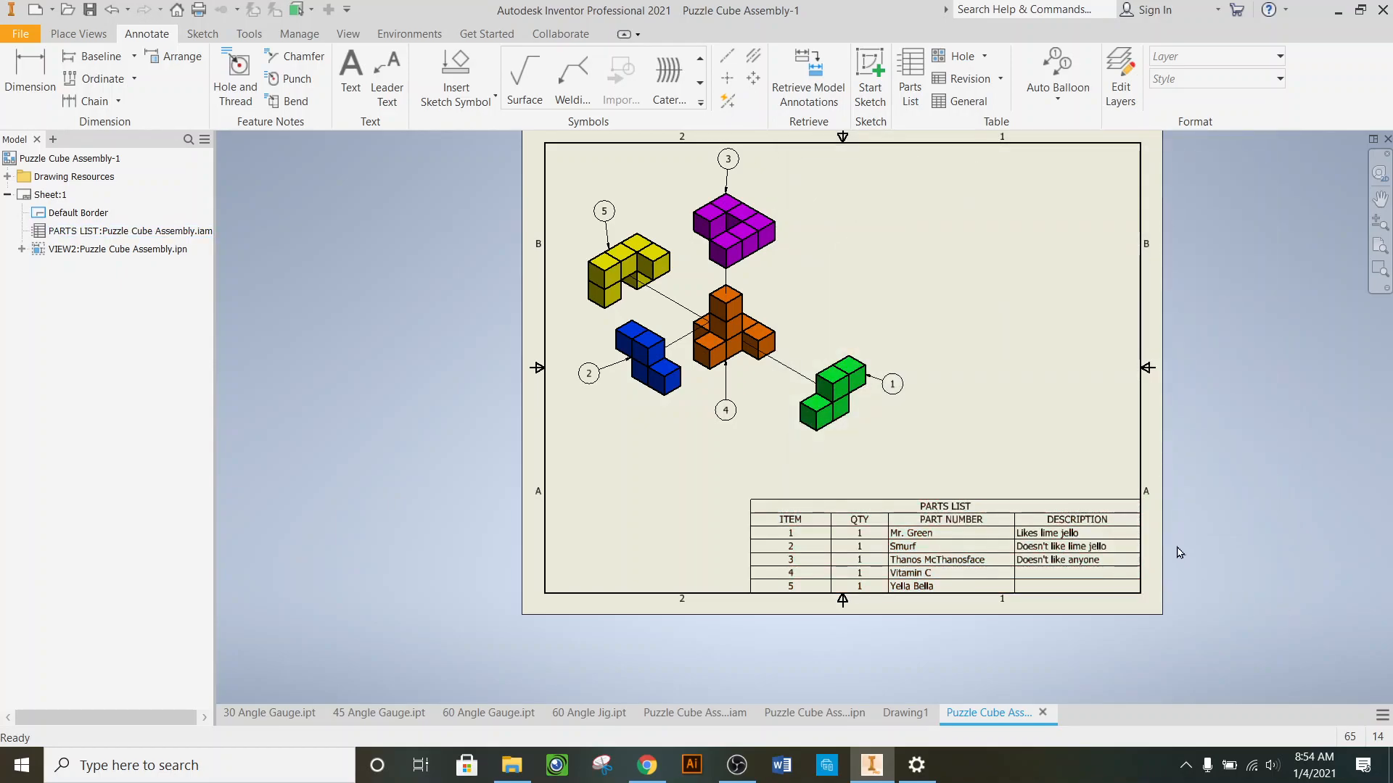
- Move the exploded view with its balloons horizontally toward the middle of the sheet, above the parts list
{"action": "left_click", "coordinate": [1004, 525]}
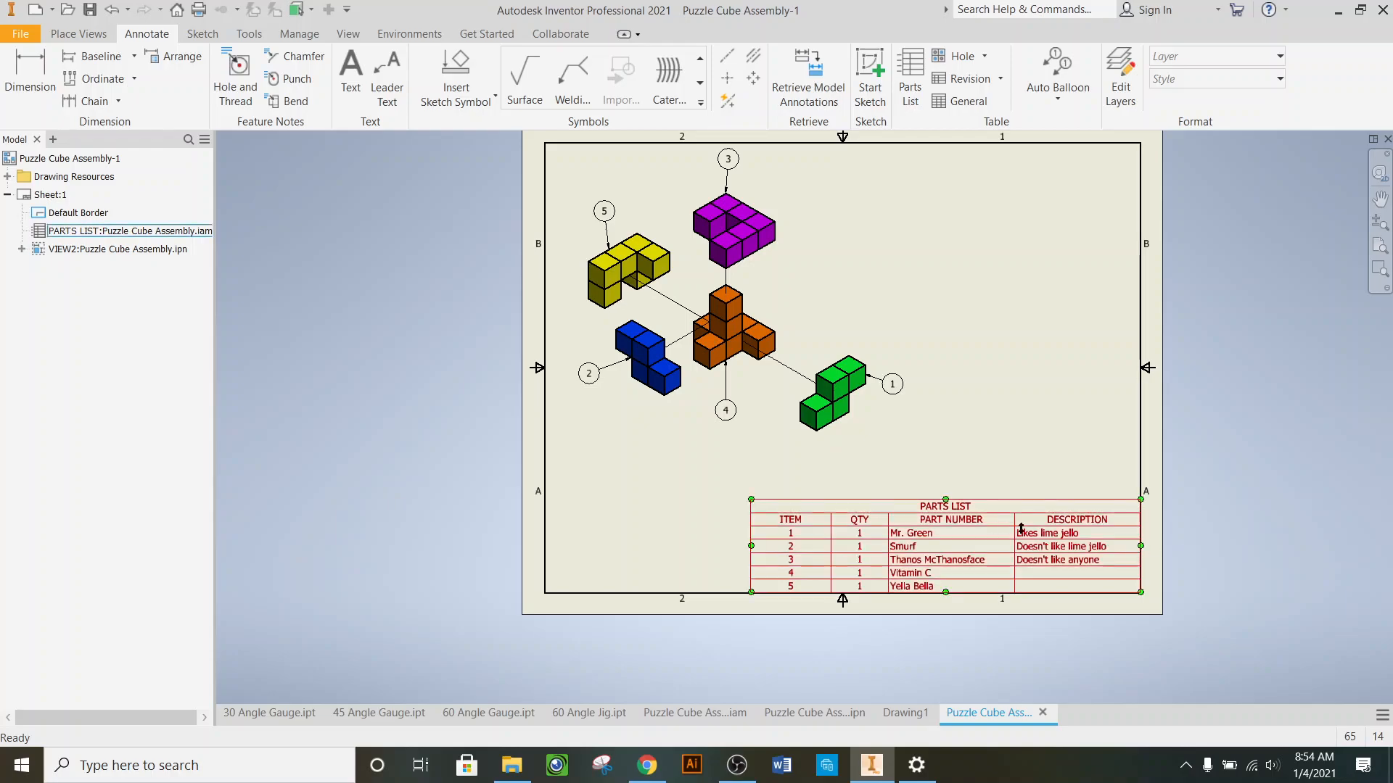
{"action": "left_click", "coordinate": [936, 460]}
{"action": "mouse_move", "coordinate": [873, 283]}
{"action": "left_mouse_down"}
{"action": "mouse_move", "coordinate": [902, 261]}
{"action": "mouse_move", "coordinate": [1019, 270]}
{"action": "mouse_move", "coordinate": [1006, 278]}
{"action": "left_mouse_up"}
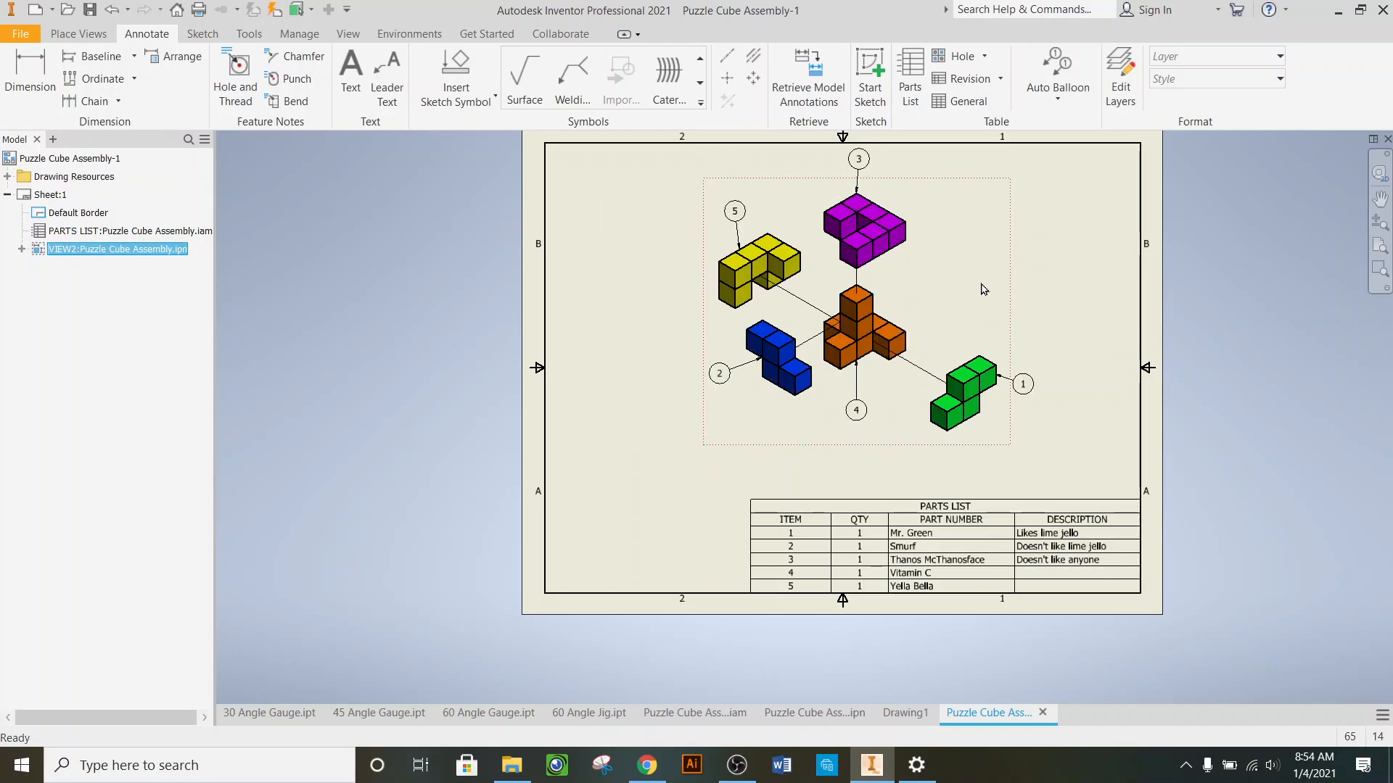
- Examine the sheet layout, comparing the exploded view and its balloons with the parts list
{"action": "scroll", "coordinate": [851, 573], "scroll_direction": "down", "scroll_amount": 2}
{"action": "scroll", "coordinate": [988, 479], "scroll_direction": "up", "scroll_amount": 4}
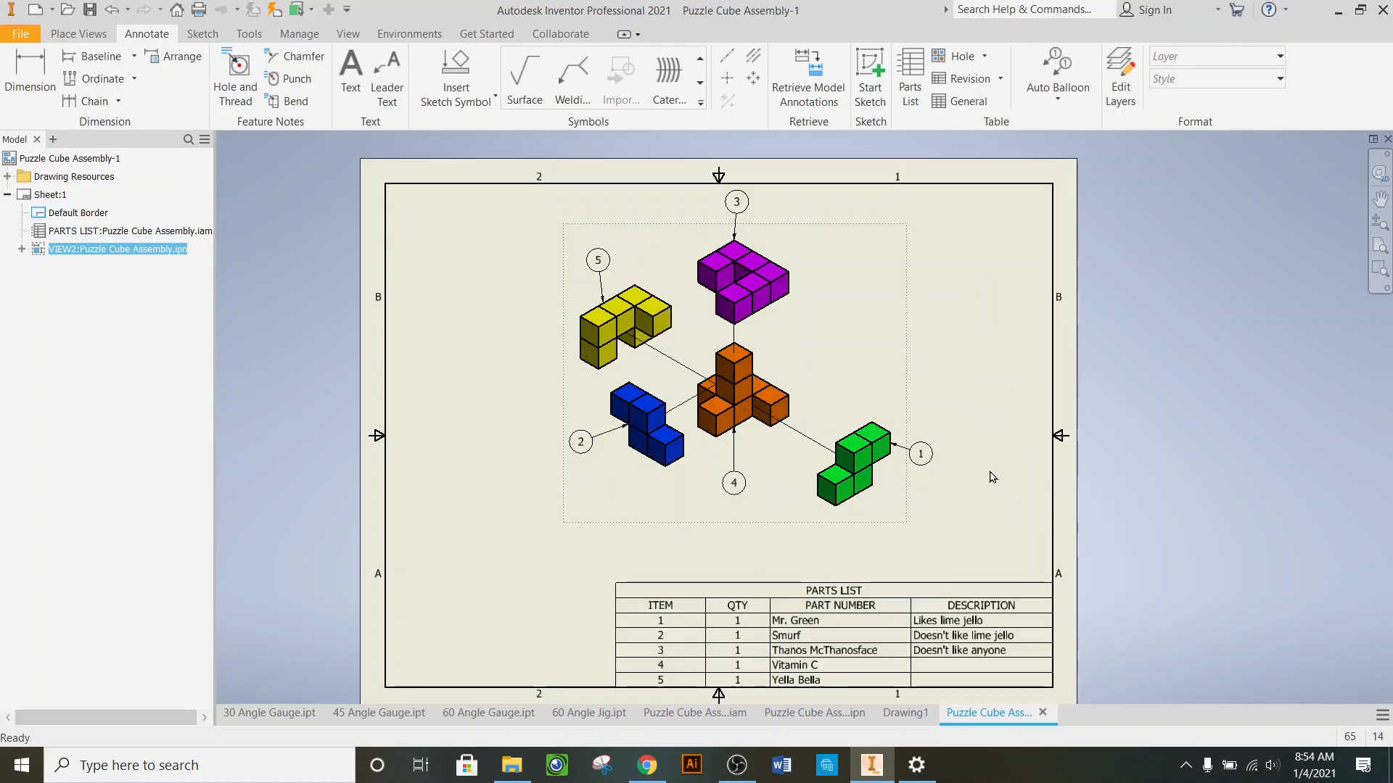
{"action": "scroll", "coordinate": [992, 476], "scroll_direction": "down", "scroll_amount": 3}
{"action": "left_click", "coordinate": [1094, 425]}
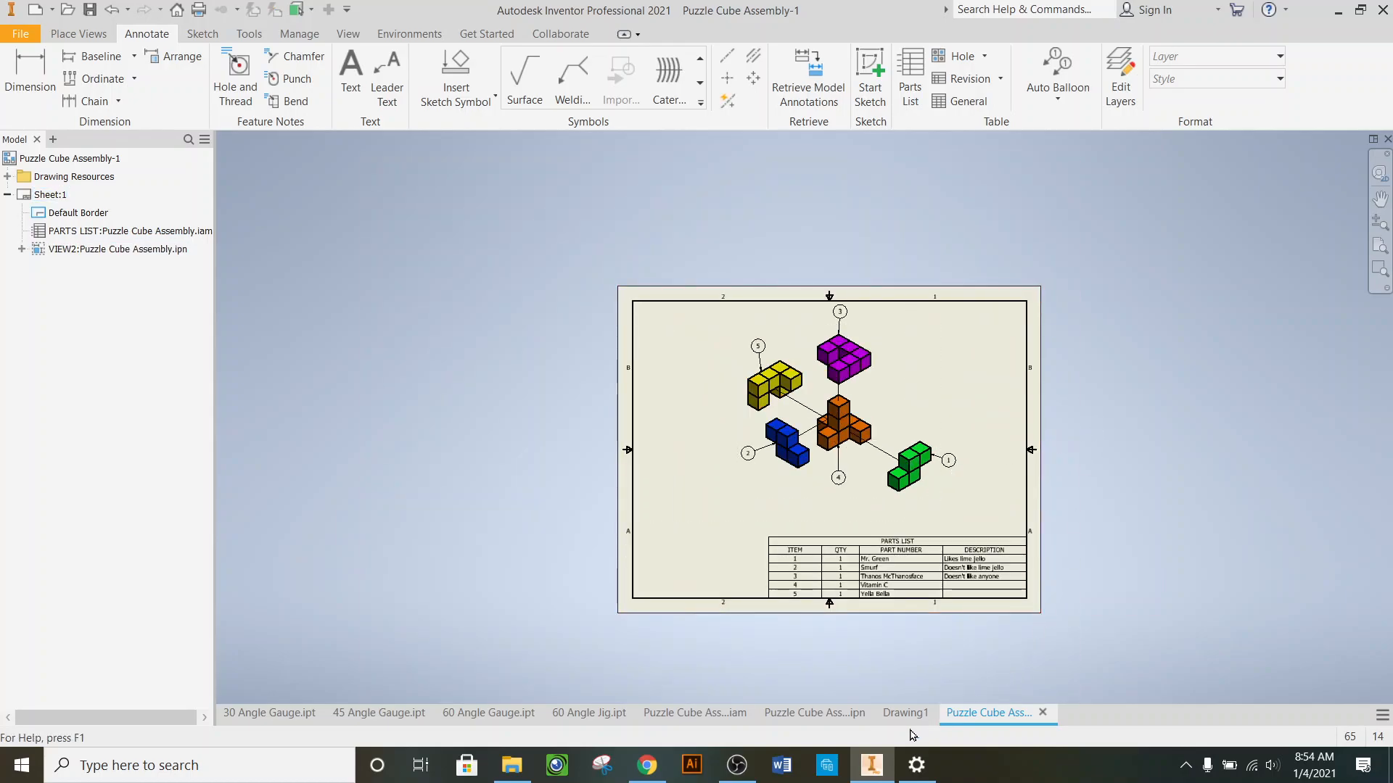
{"action": "scroll", "coordinate": [1073, 540], "scroll_direction": "up", "scroll_amount": 3}
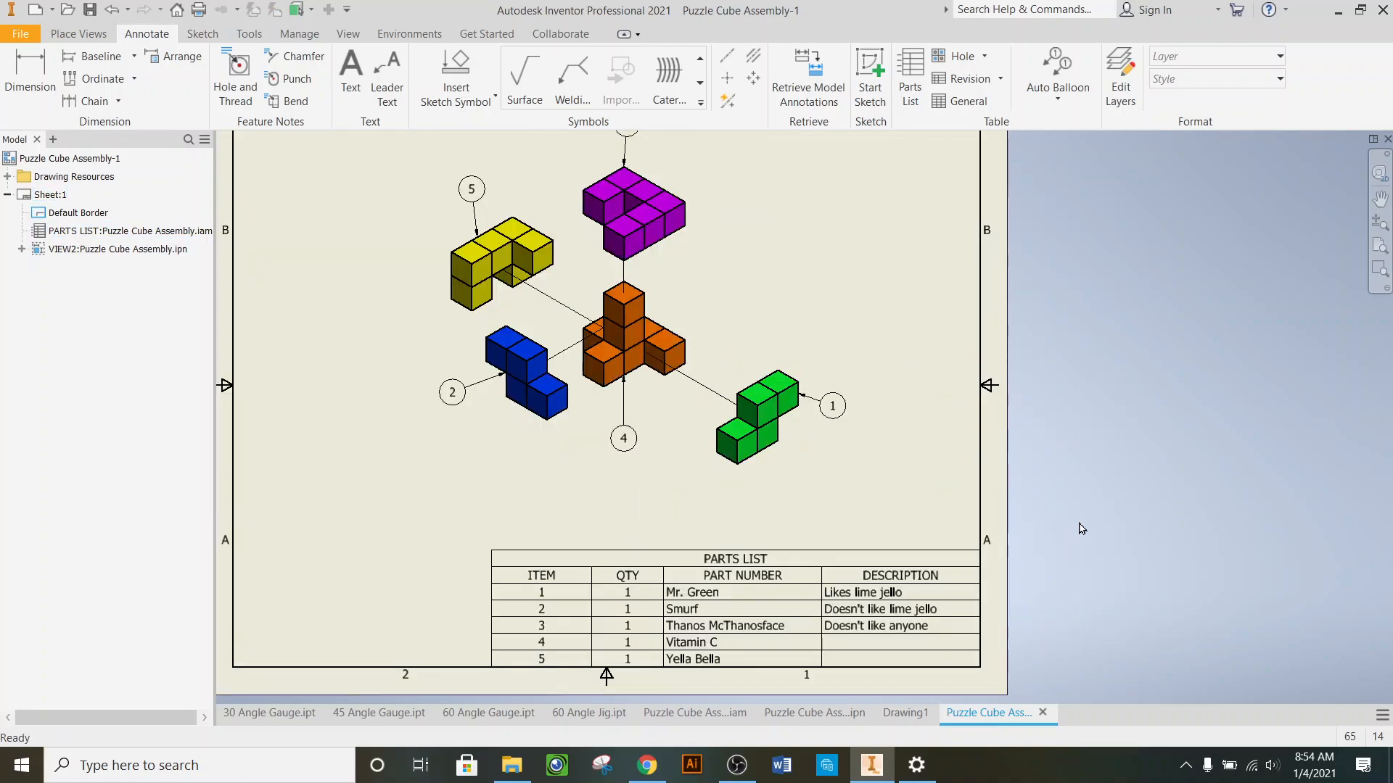
{"action": "scroll", "coordinate": [1082, 529], "scroll_direction": "down", "scroll_amount": 2}
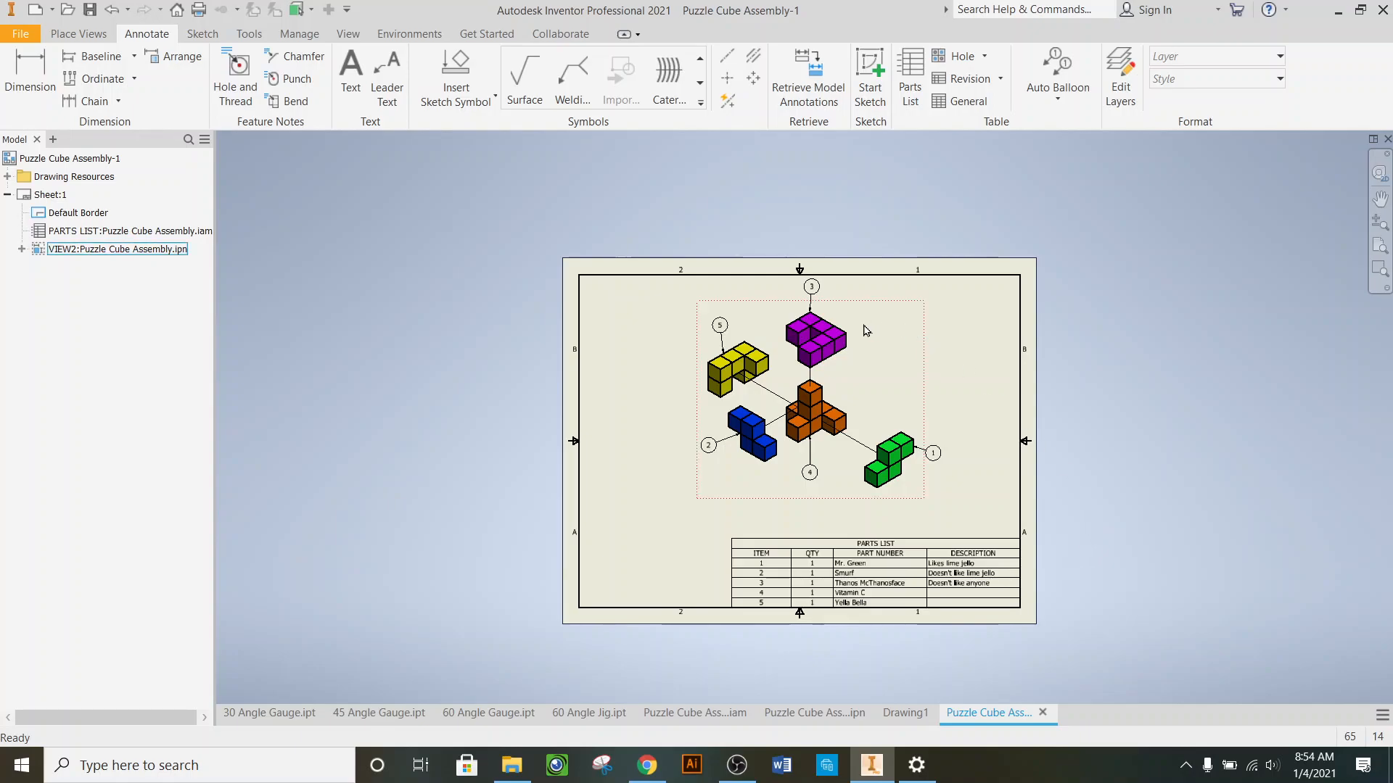
{"action": "scroll", "coordinate": [983, 525], "scroll_direction": "up", "scroll_amount": 3}
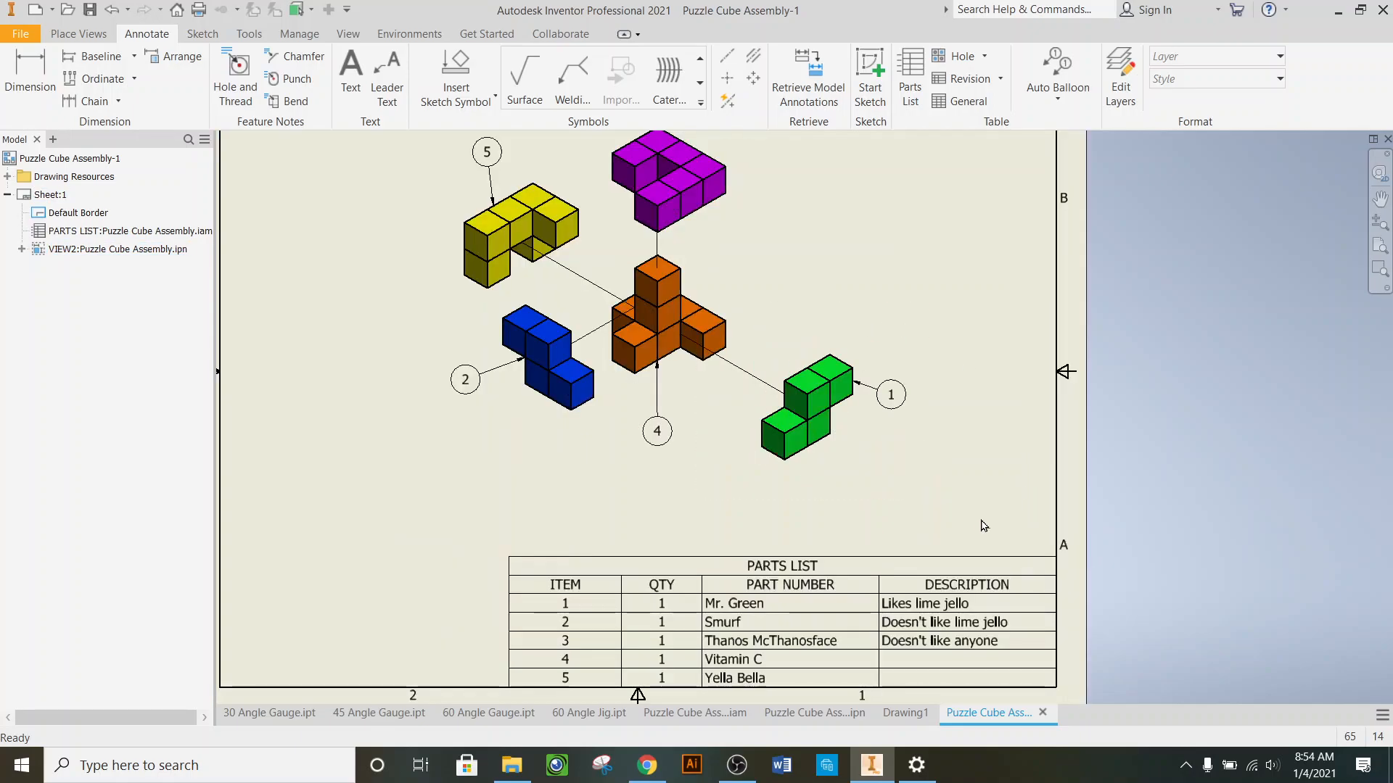
{"action": "scroll", "coordinate": [972, 517], "scroll_direction": "down", "scroll_amount": 3}
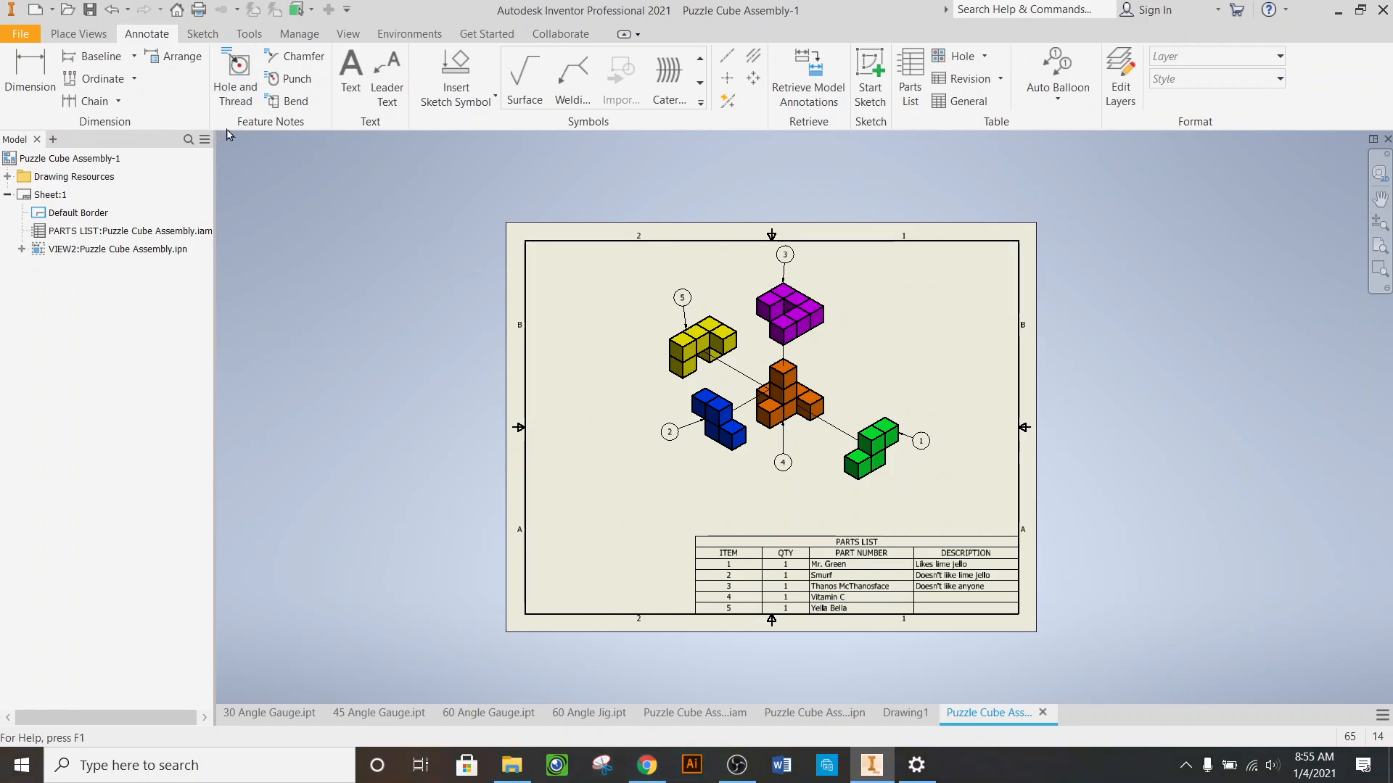
- Add a two-line text note beside the parts list with the person's name and B1, at a text height of 0.240 in
{"action": "left_click", "coordinate": [354, 73]}
{"action": "left_click_drag", "start_coordinate": [558, 462], "coordinate": [731, 514]}
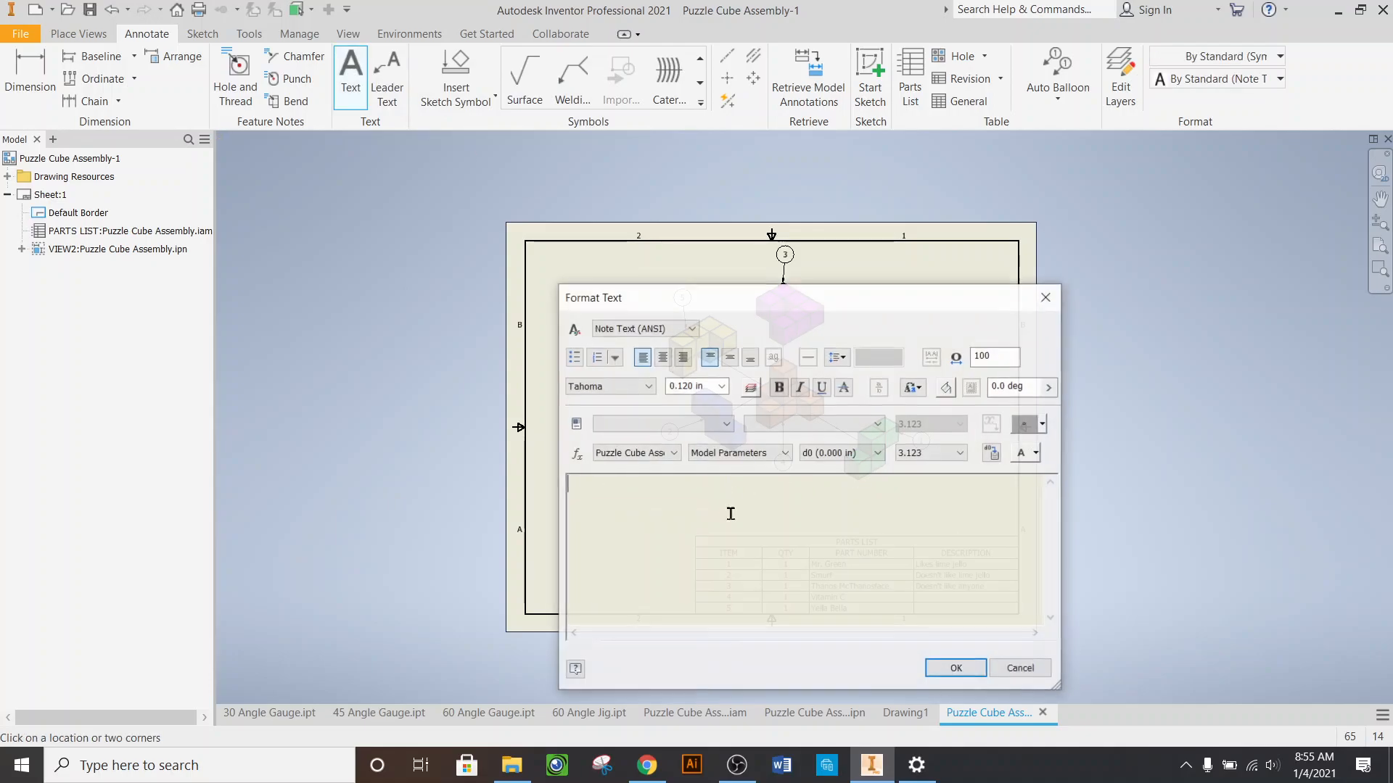
{"action": "type", "text": "Mr."}
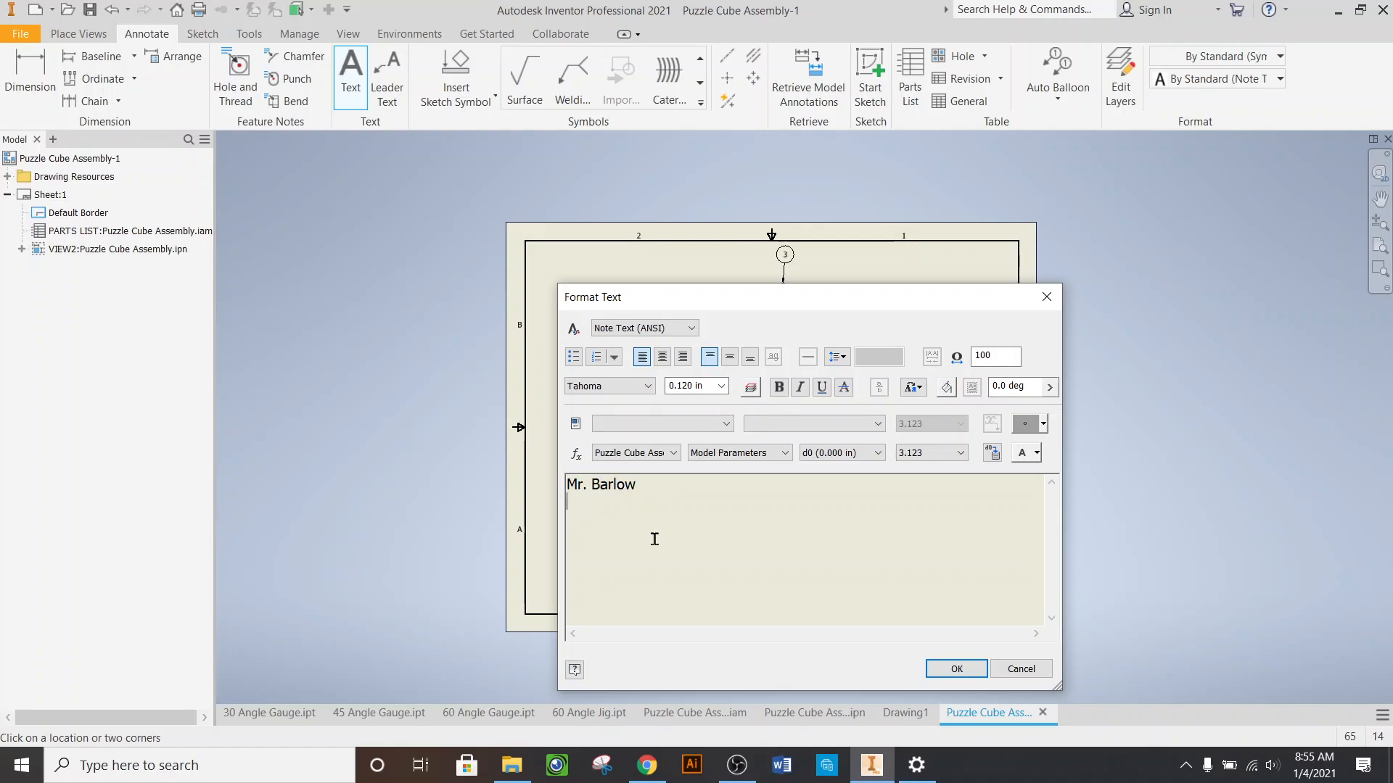
{"action": "type", "text": " Barlow"}
{"action": "key", "text": "Return"}
{"action": "type", "text": "B1"}
{"action": "left_click_drag", "start_coordinate": [604, 509], "coordinate": [554, 484]}
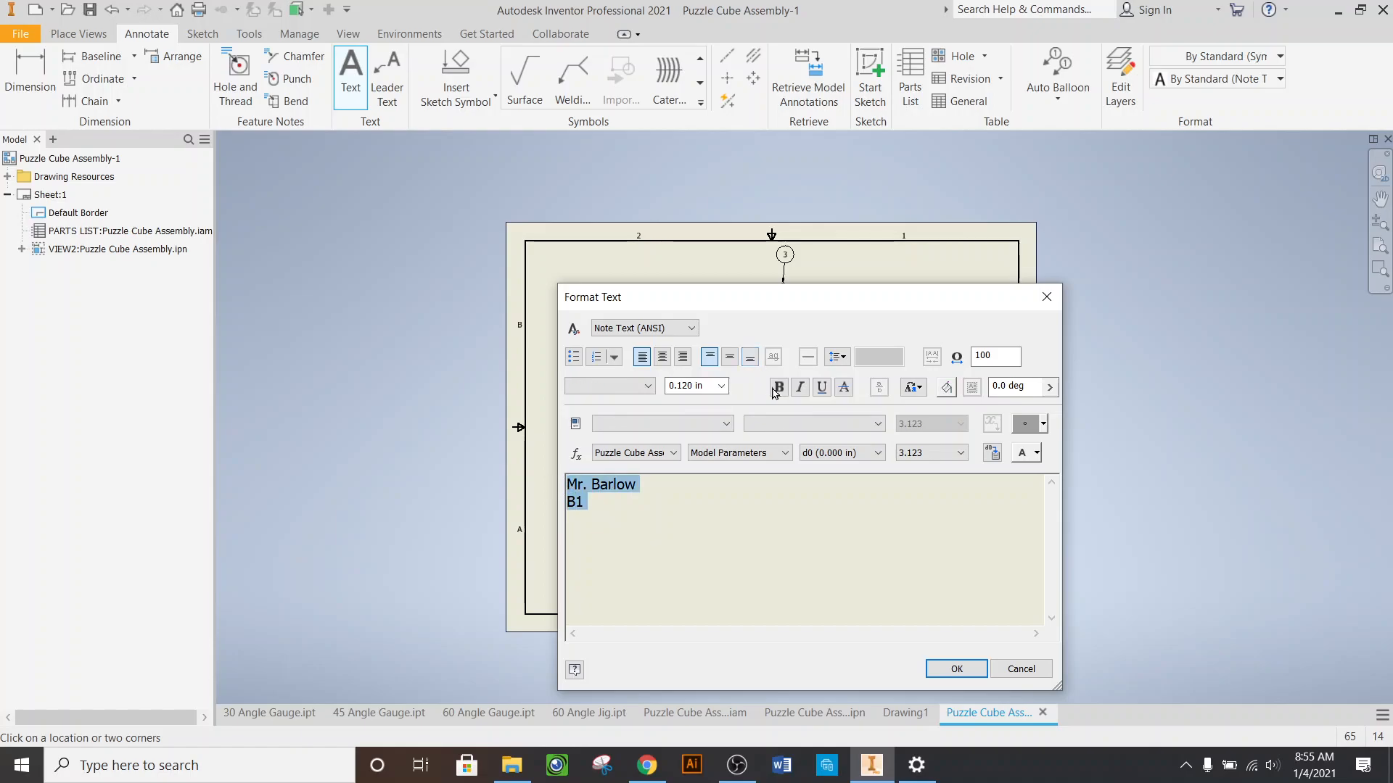
{"action": "left_click", "coordinate": [721, 386]}
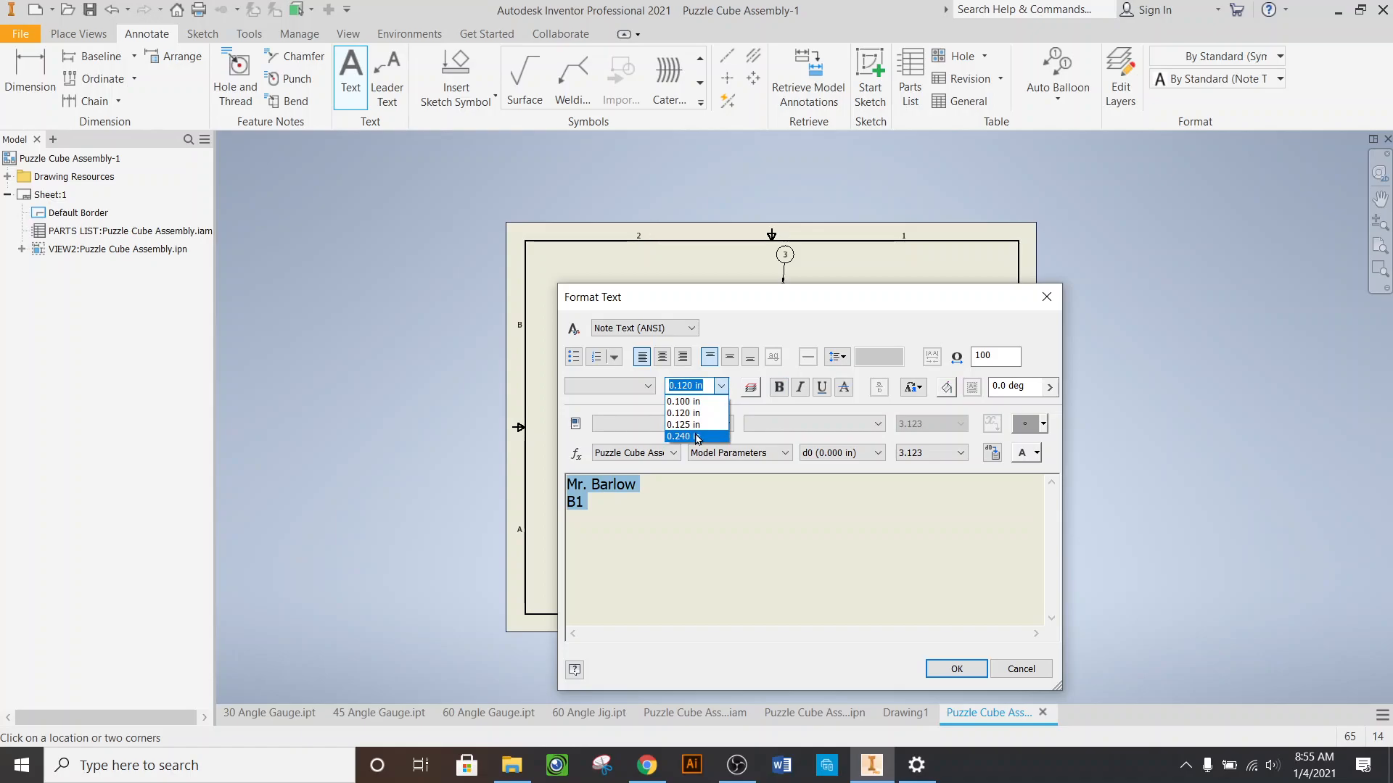
{"action": "left_click", "coordinate": [698, 434]}
{"action": "left_click", "coordinate": [952, 668]}
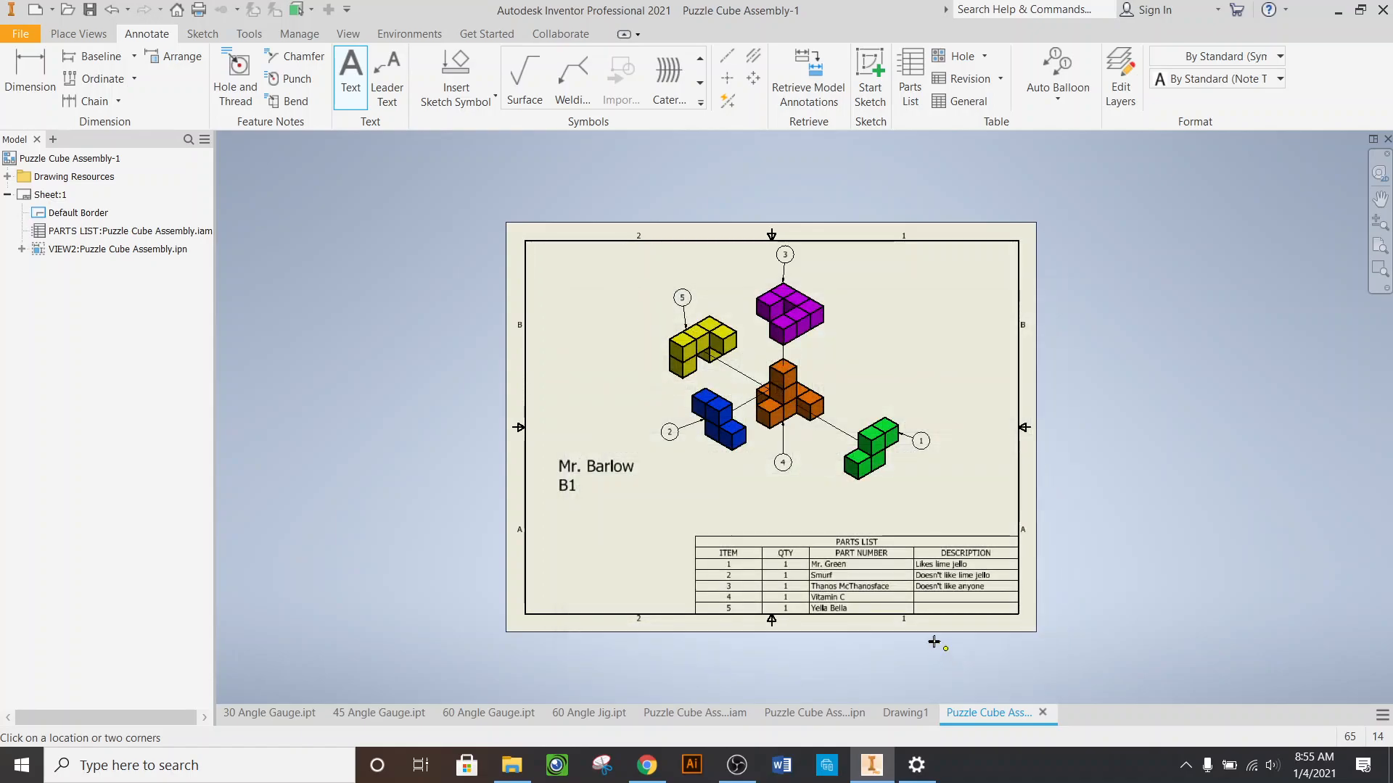
- End the Text command and move the name note into the lower-left corner of the sheet border
{"action": "right_click", "coordinate": [700, 511]}
{"action": "left_click", "coordinate": [613, 506]}
{"action": "left_click", "coordinate": [608, 470]}
{"action": "left_click_drag", "start_coordinate": [608, 470], "coordinate": [592, 560]}
- Create a second text note with the person's name and B1, formatted bold at a text height of 0.240 in
{"action": "left_click", "coordinate": [353, 78]}
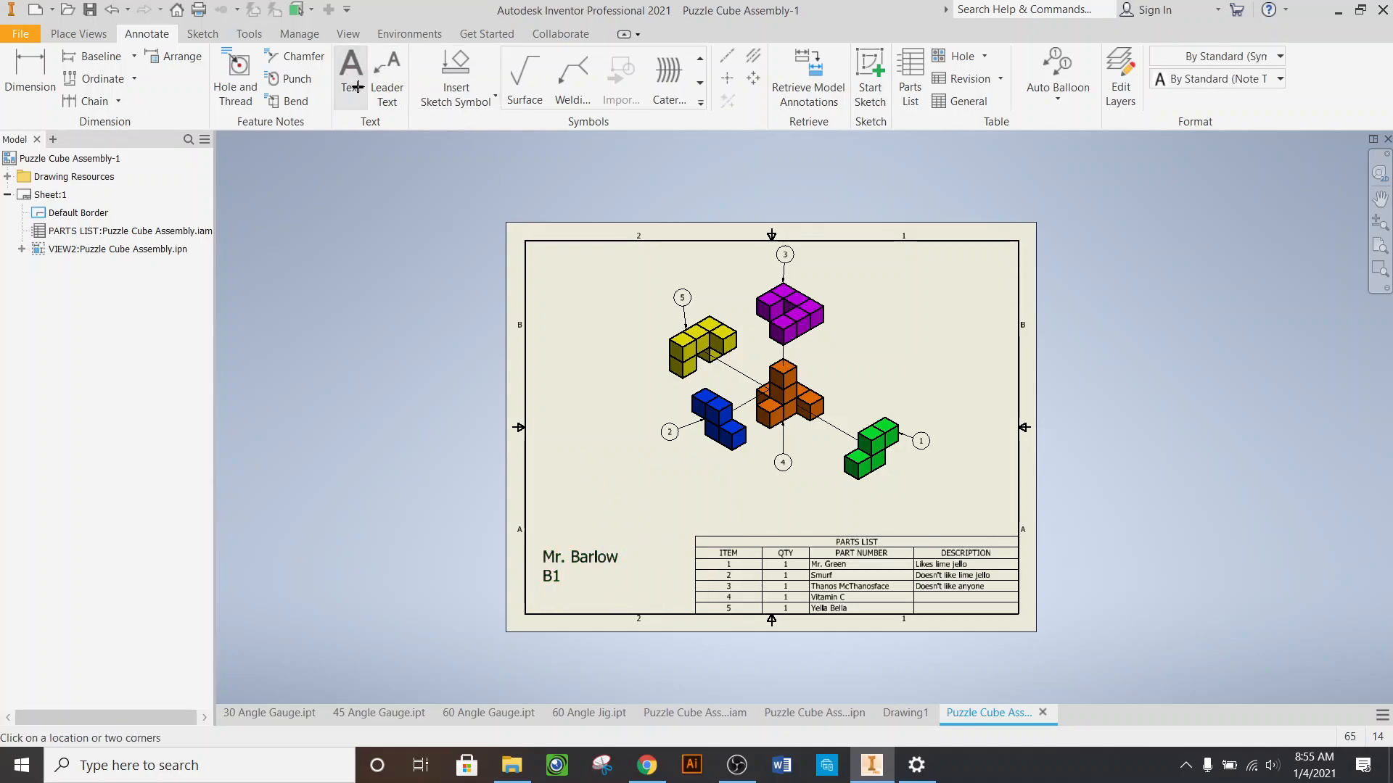
{"action": "left_click", "coordinate": [674, 515]}
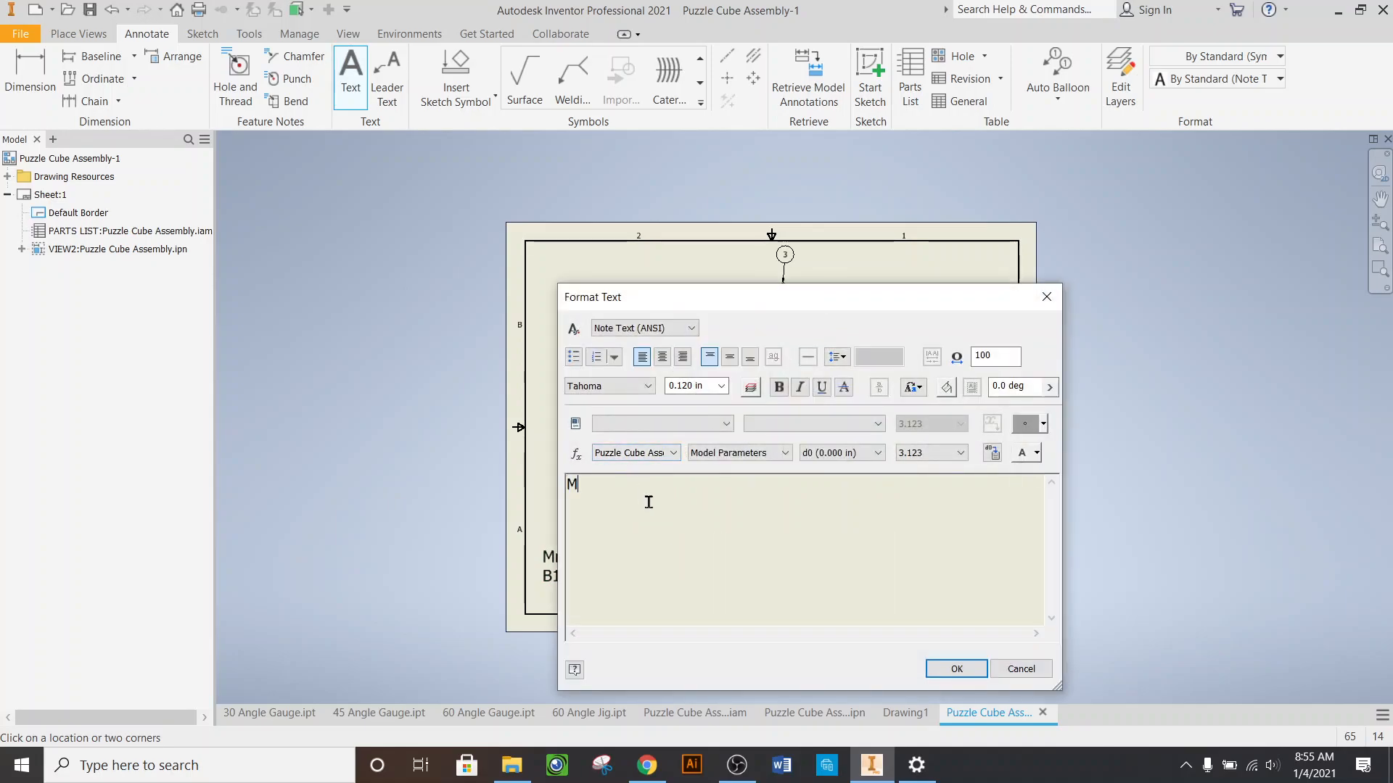
{"action": "type", "text": "Mr. Barlow "}
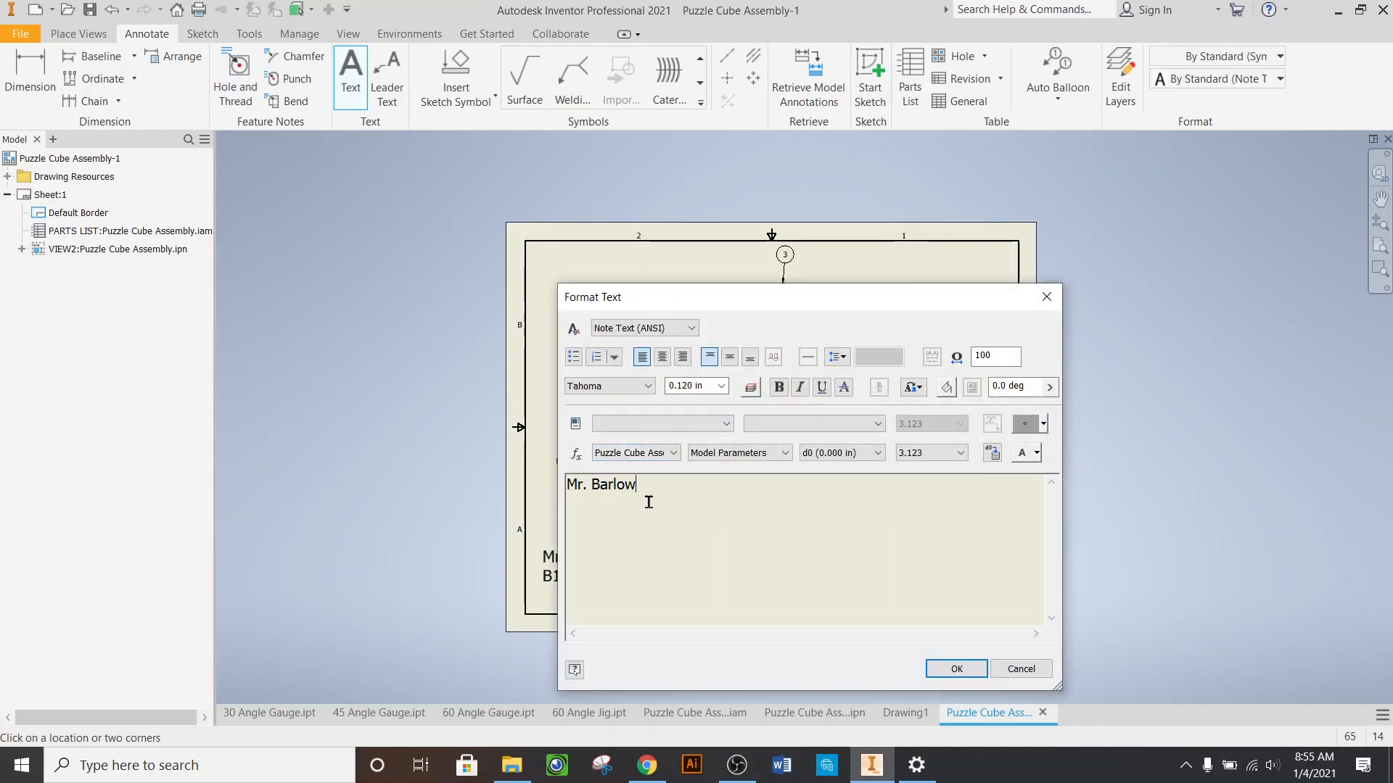
{"action": "type", "text": "B1"}
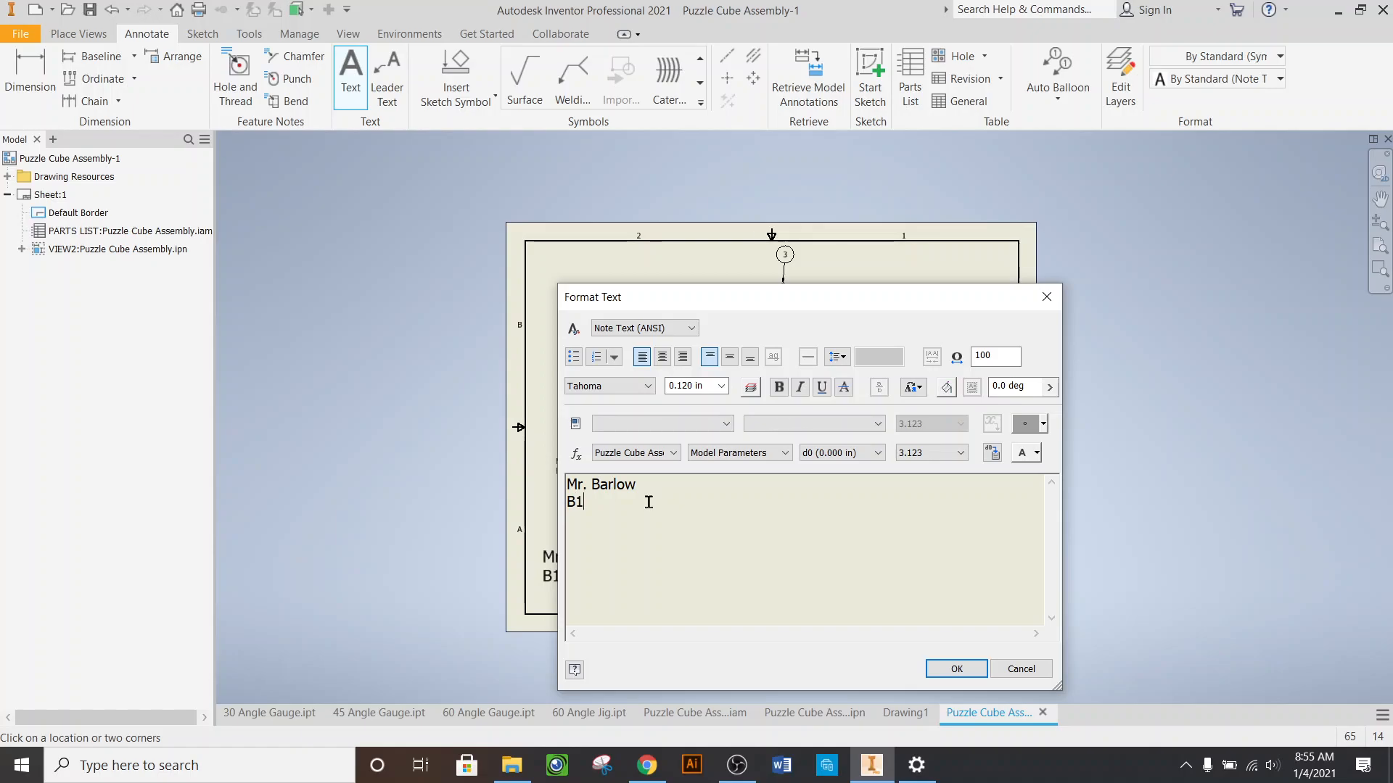
{"action": "left_click_drag", "start_coordinate": [630, 511], "coordinate": [566, 482]}
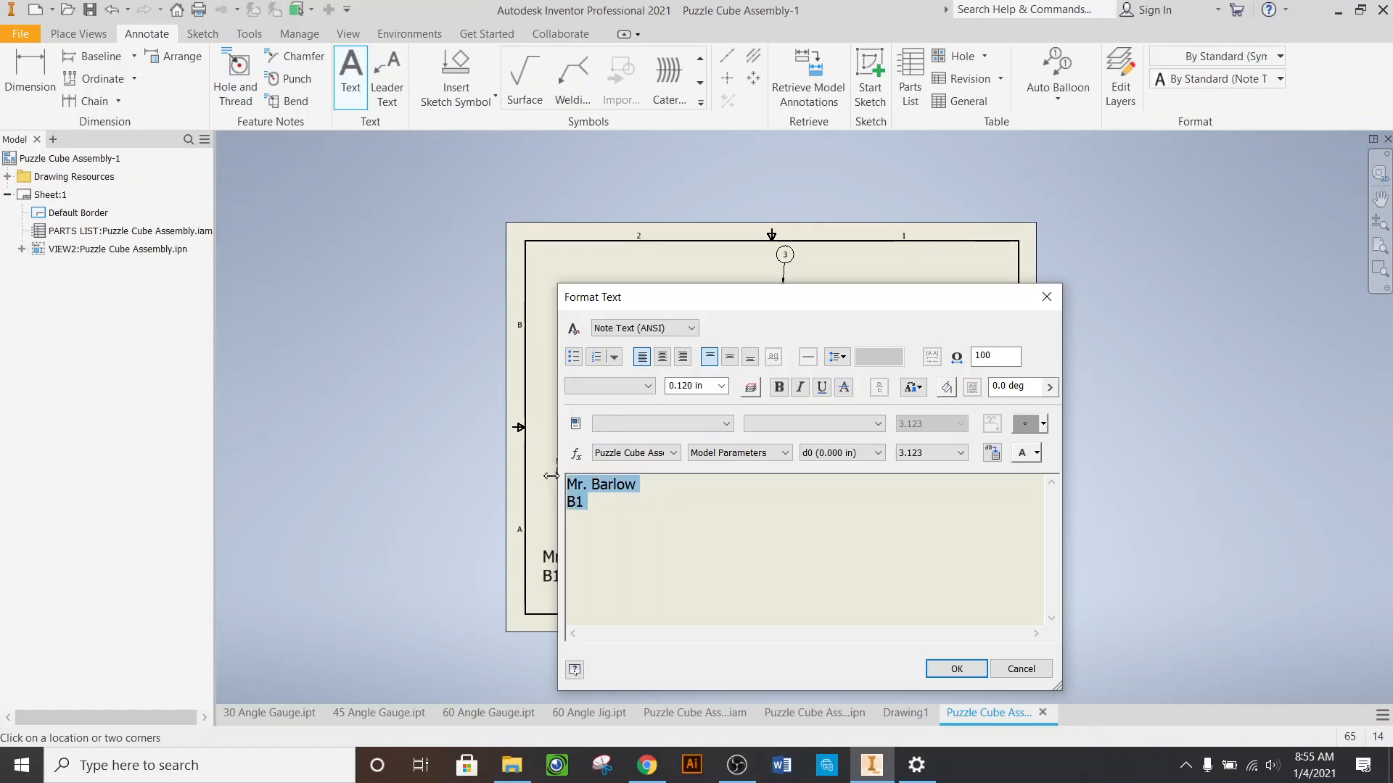
{"action": "left_click", "coordinate": [721, 387]}
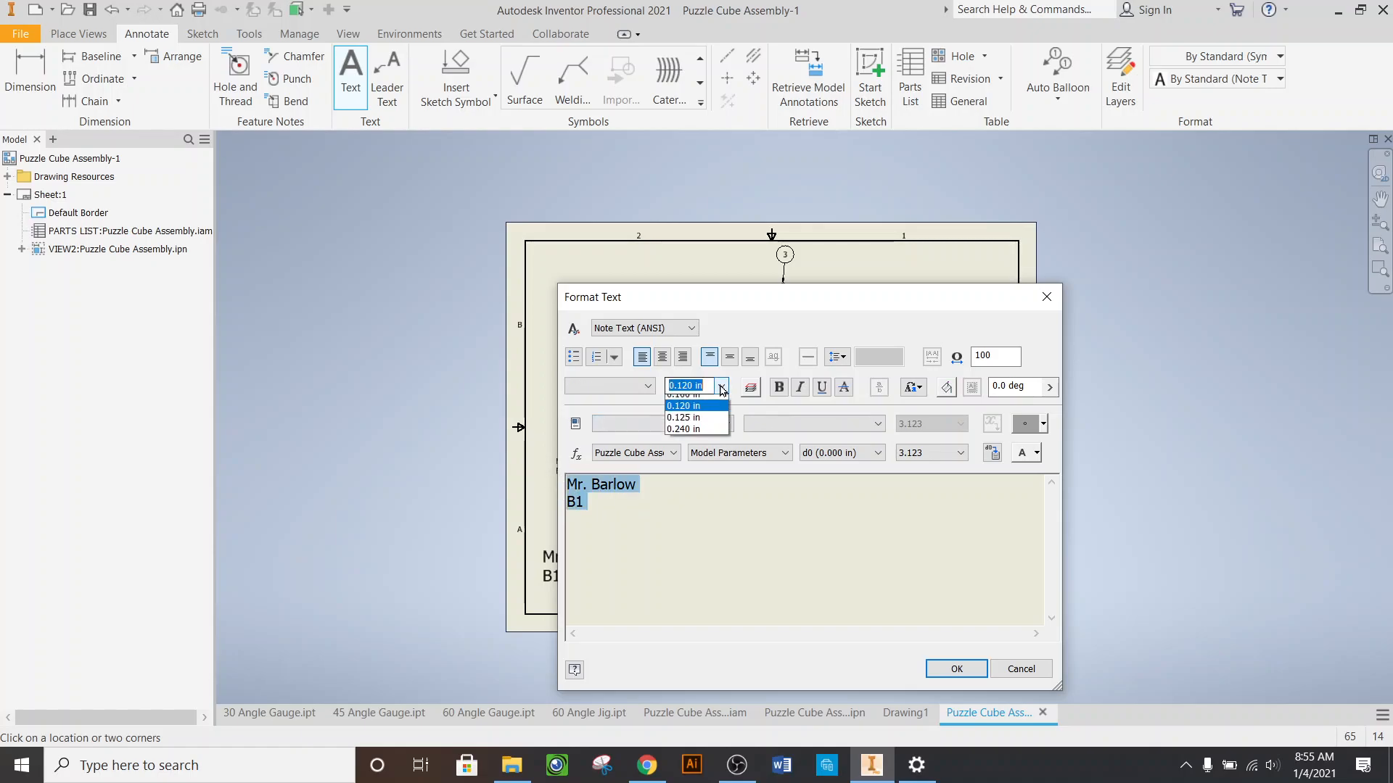
{"action": "left_click", "coordinate": [684, 429]}
{"action": "left_click", "coordinate": [779, 387]}
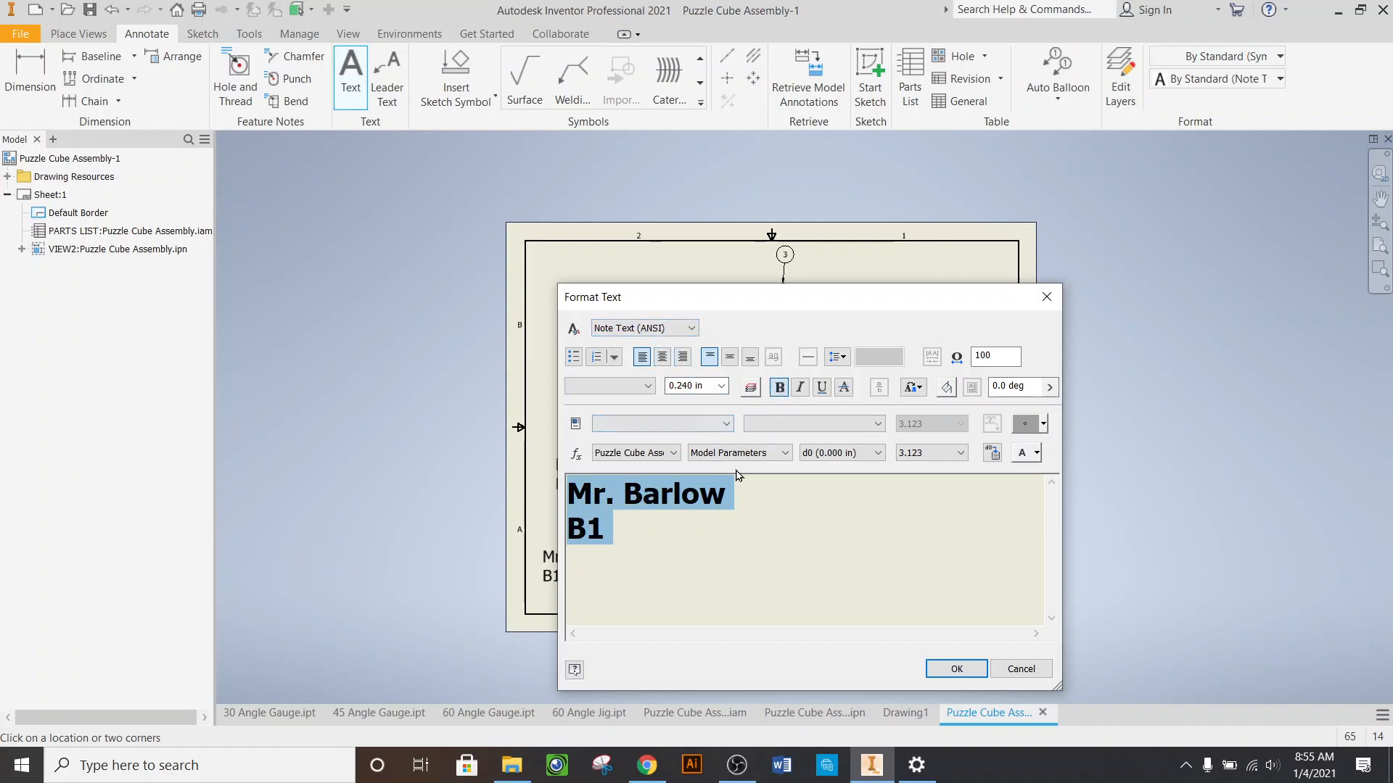
- Check the second note's text style and font options, keep the Tahoma font, and finish the note
{"action": "left_click", "coordinate": [689, 331]}
{"action": "left_click", "coordinate": [689, 331]}
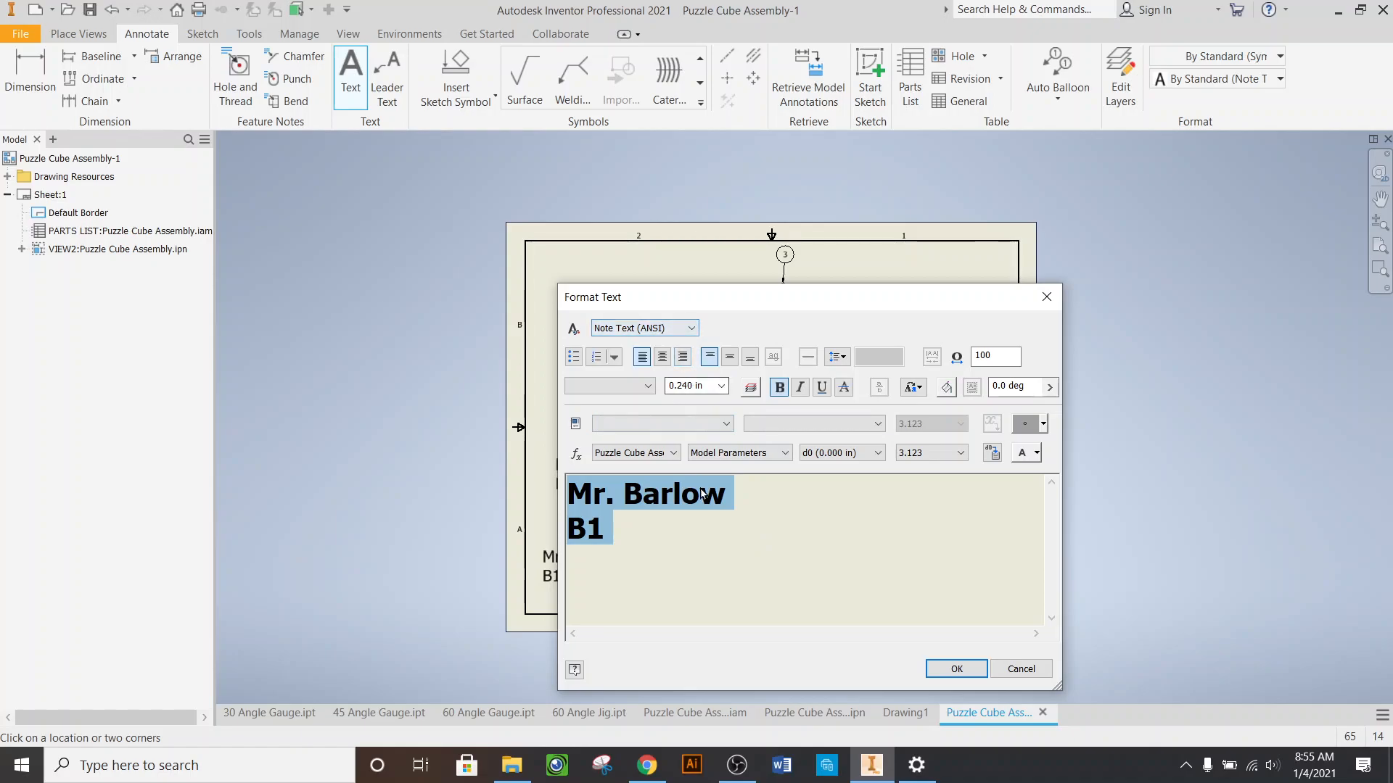
{"action": "left_click", "coordinate": [724, 534]}
{"action": "left_click_drag", "start_coordinate": [663, 523], "coordinate": [554, 490]}
{"action": "left_click", "coordinate": [666, 518]}
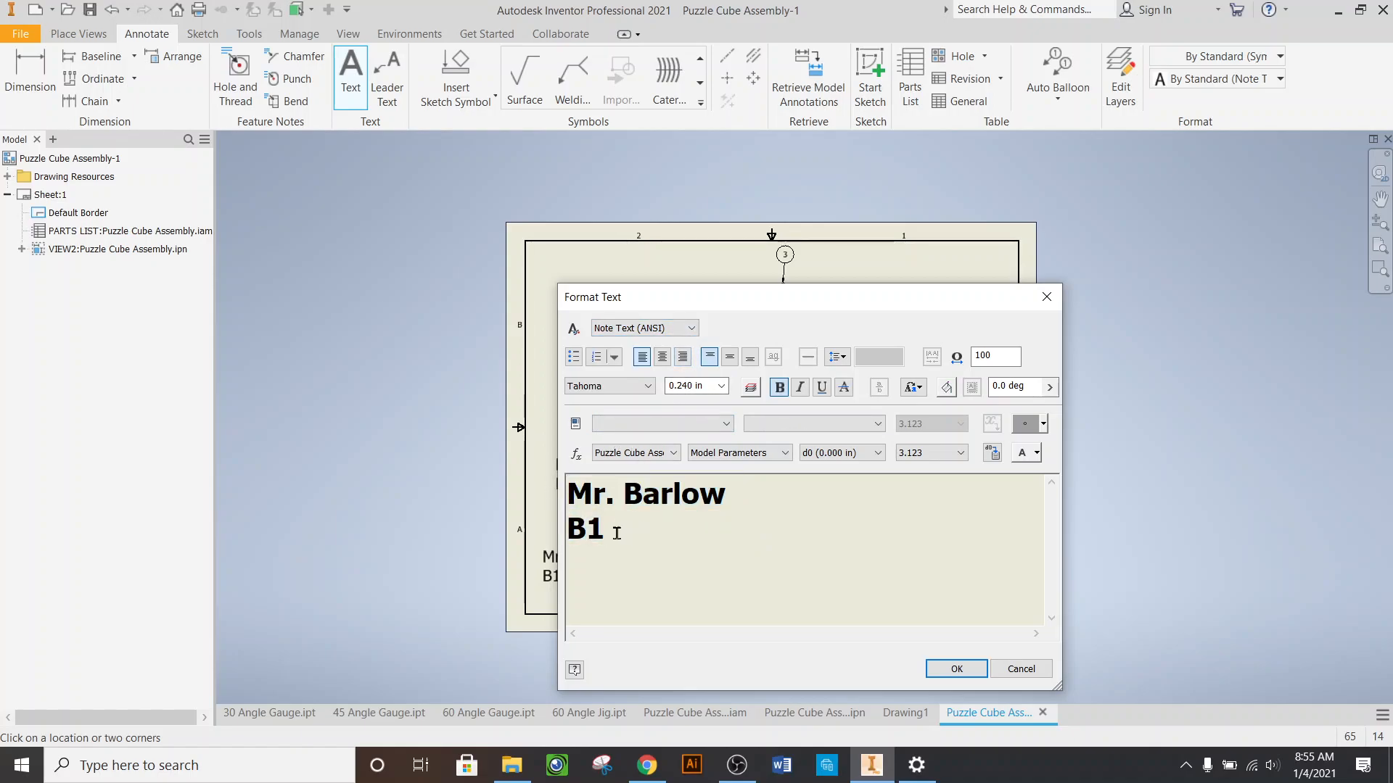
{"action": "left_click", "coordinate": [639, 383]}
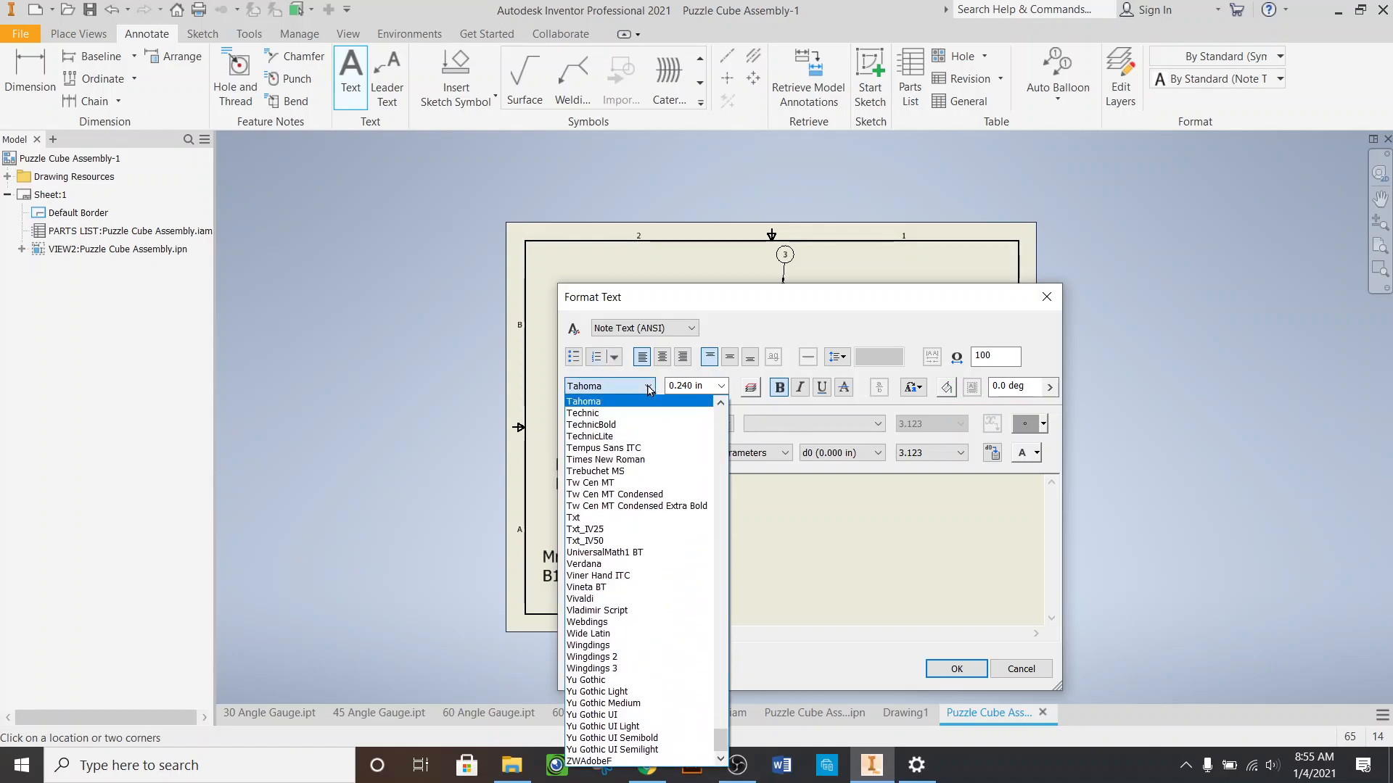
{"action": "left_click", "coordinate": [587, 397]}
{"action": "left_click_drag", "start_coordinate": [657, 517], "coordinate": [545, 514]}
{"action": "key", "text": "ctrl+a"}
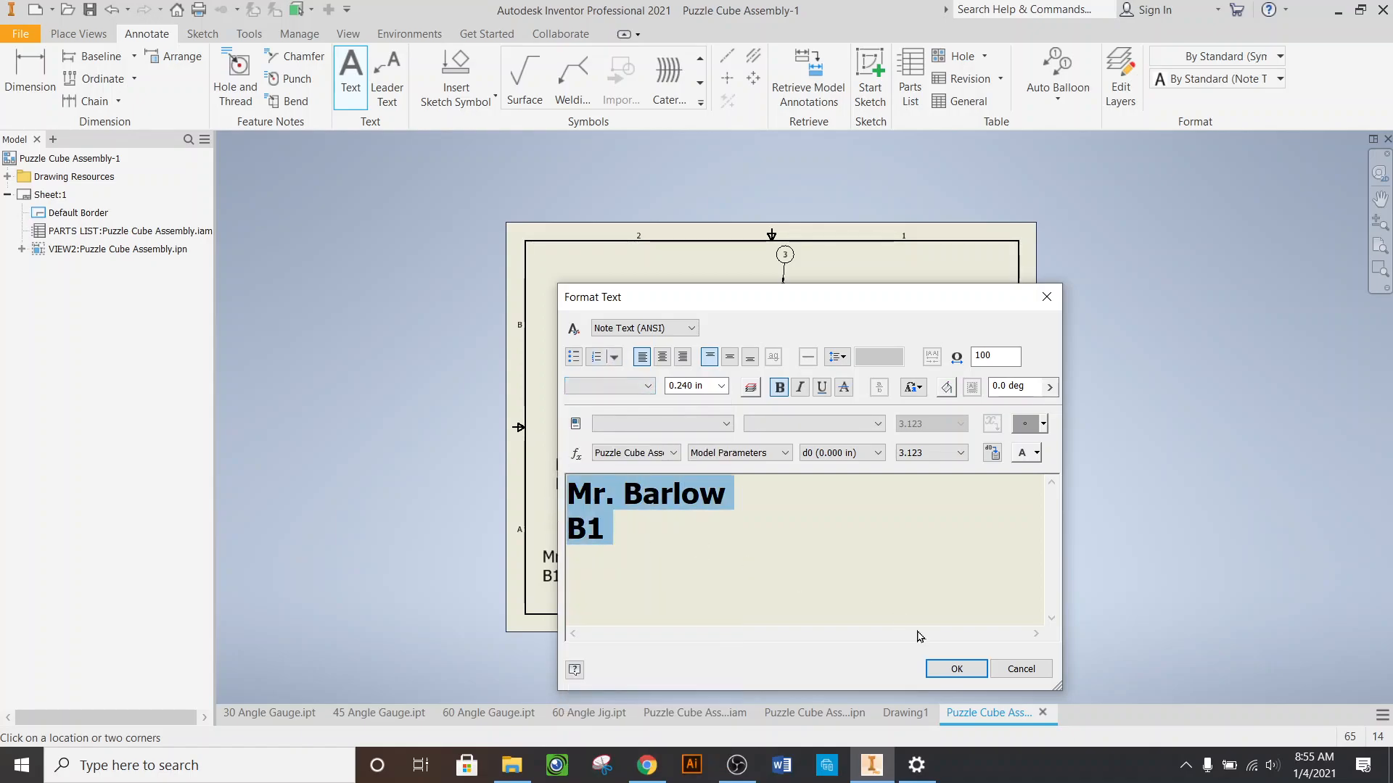
{"action": "left_click", "coordinate": [948, 665]}
- End the Text command and move the bold name note into the upper-right corner of the sheet border
{"action": "right_click", "coordinate": [610, 430]}
{"action": "left_click", "coordinate": [603, 480]}
{"action": "left_click_drag", "start_coordinate": [603, 480], "coordinate": [957, 257]}
{"action": "key", "text": "Escape"}
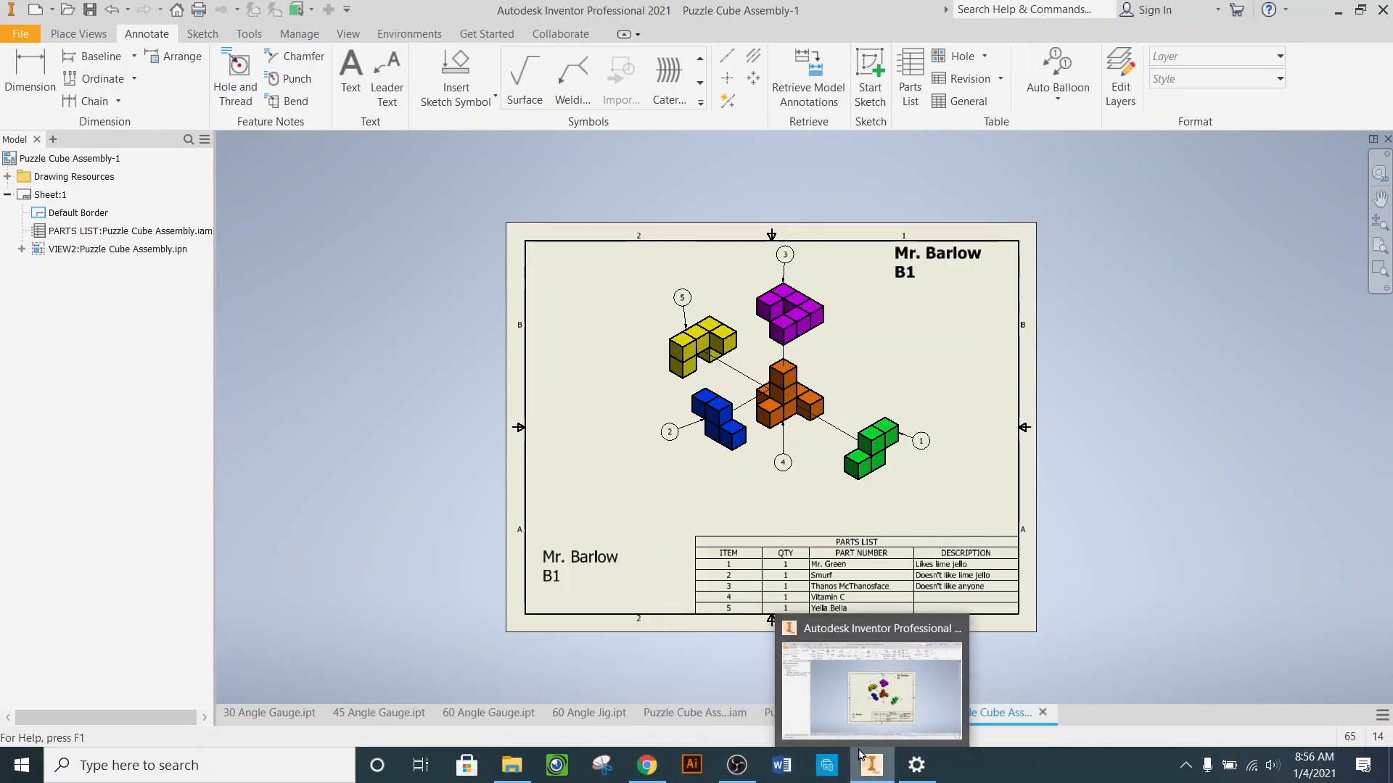
{"action": "left_click", "coordinate": [738, 775]}
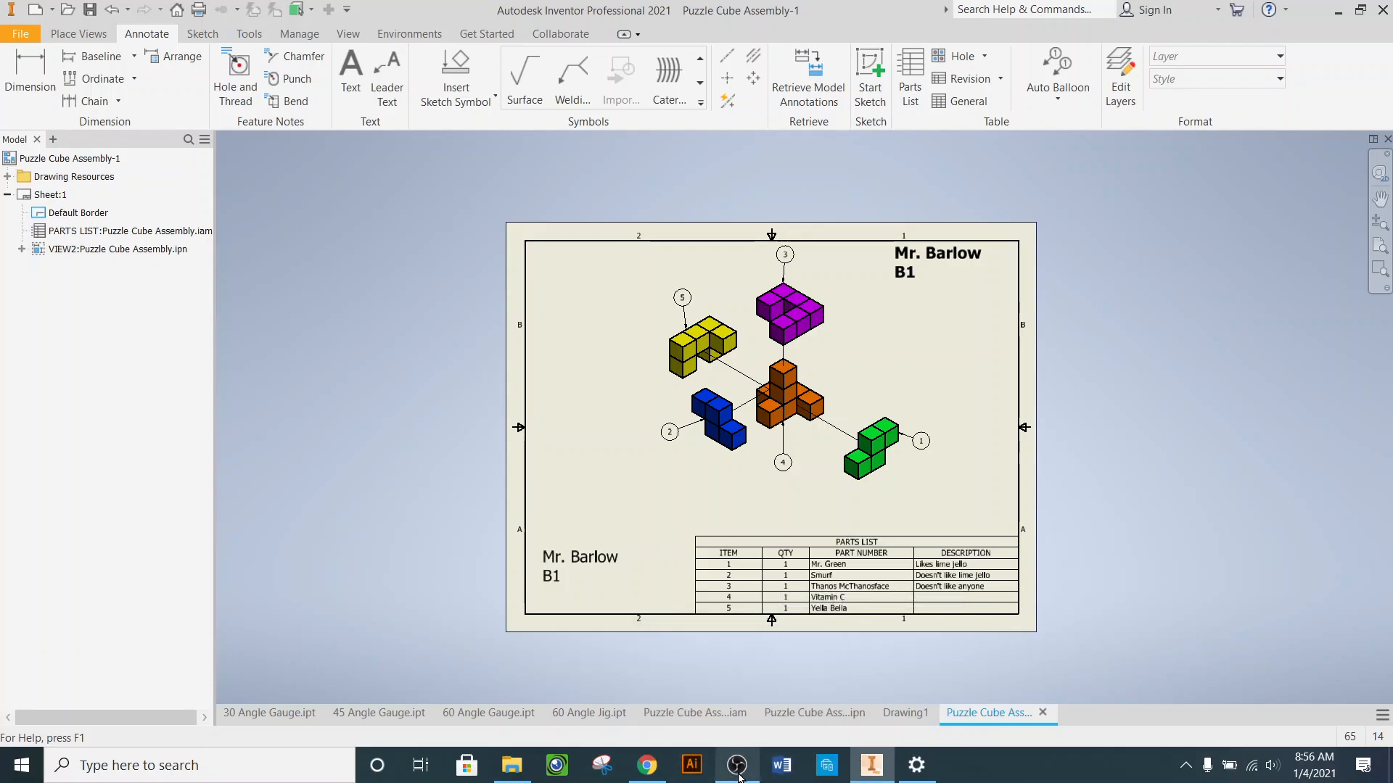